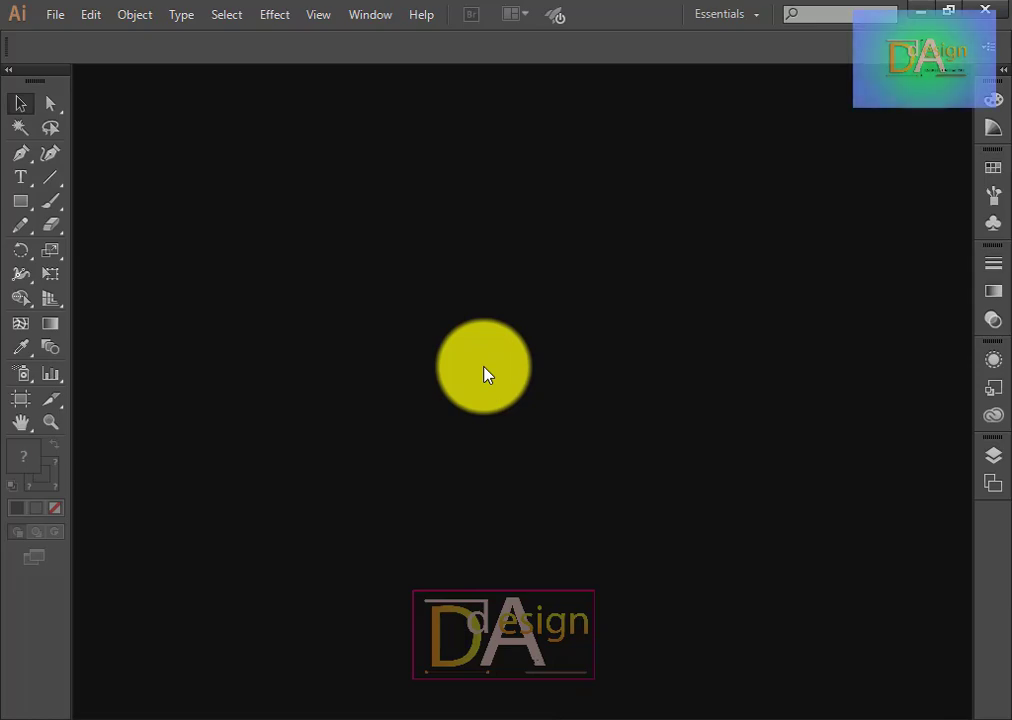
# Step: Open the seated-figure reference image 5.jpg from the Desktop's logo folder
pyautogui.hotkey('ctrl', 'o')
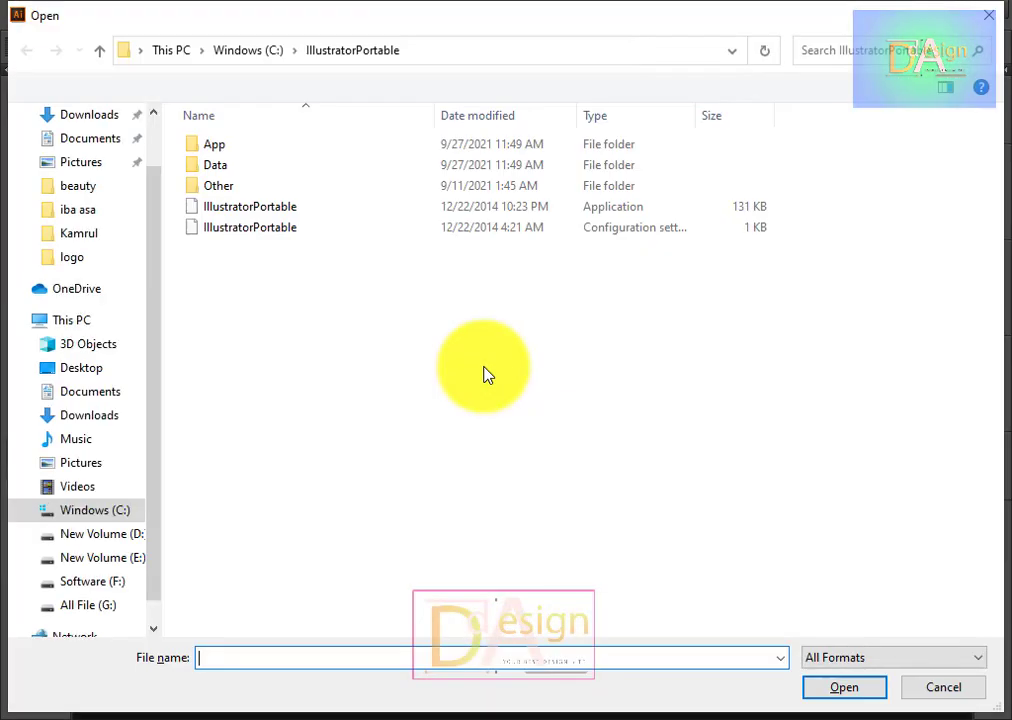
pyautogui.click(68, 370)
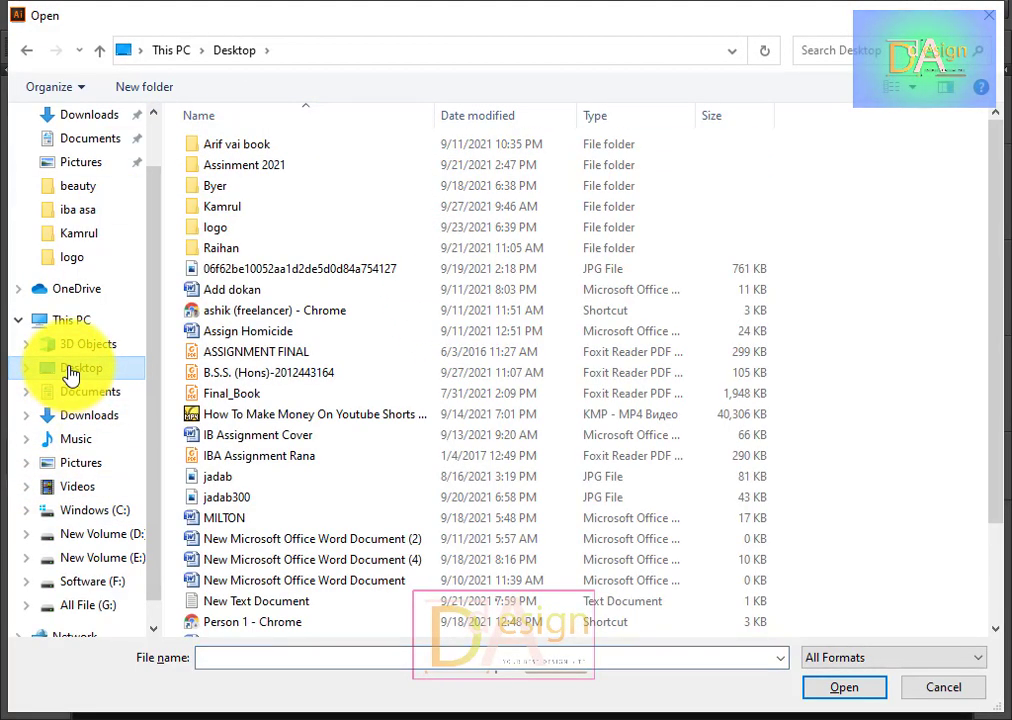
pyautogui.doubleClick(242, 230)
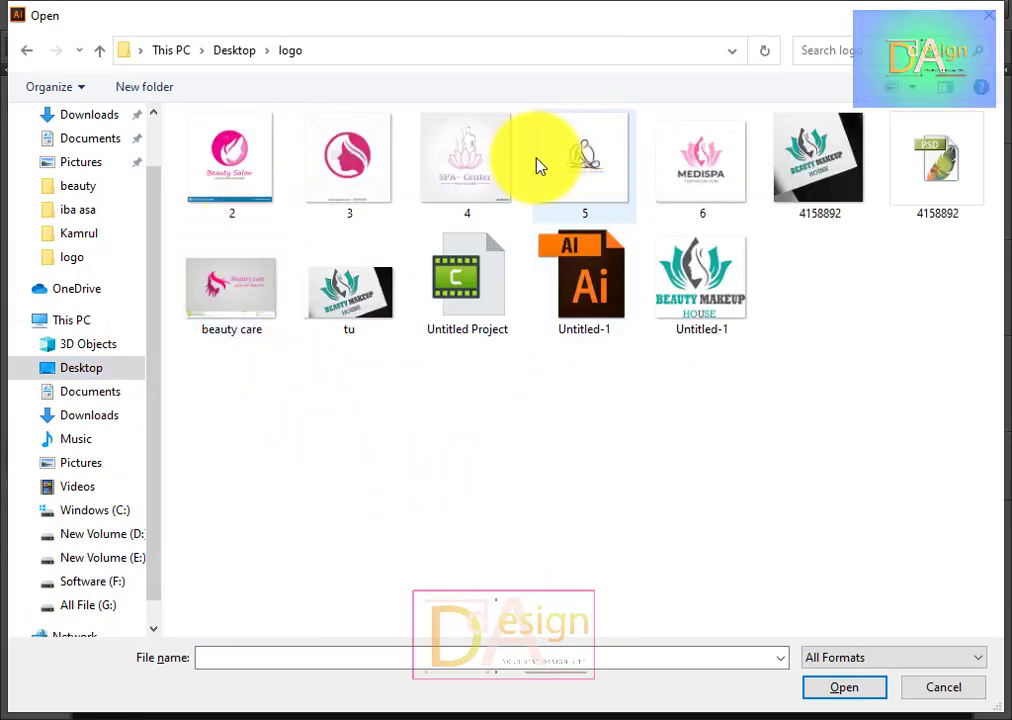
pyautogui.doubleClick(575, 163)
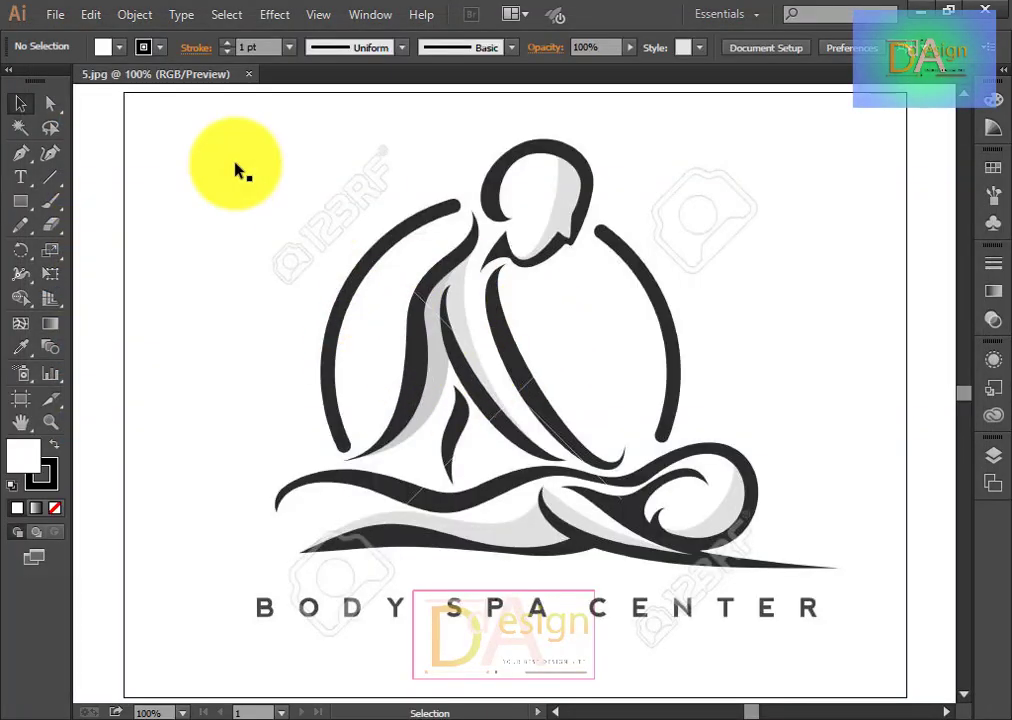
# Step: Drag the spa logo image left and up so BODY SPA CENTER is fully visible
pyautogui.moveTo(155, 145); pyautogui.dragTo(217, 282)
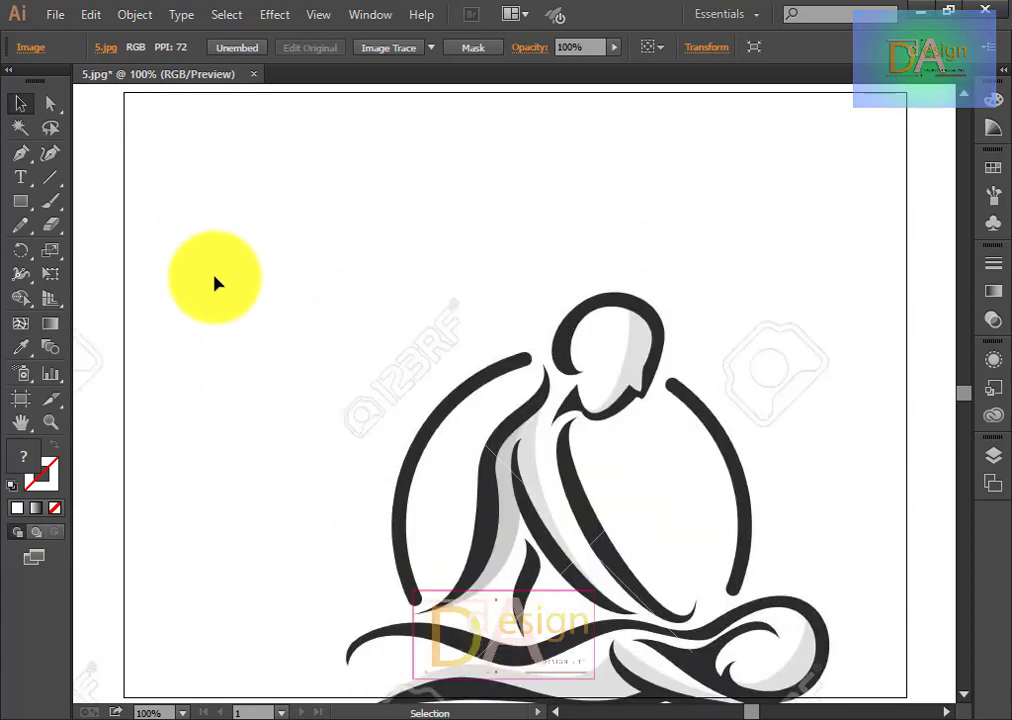
pyautogui.moveTo(364, 316); pyautogui.dragTo(244, 273)
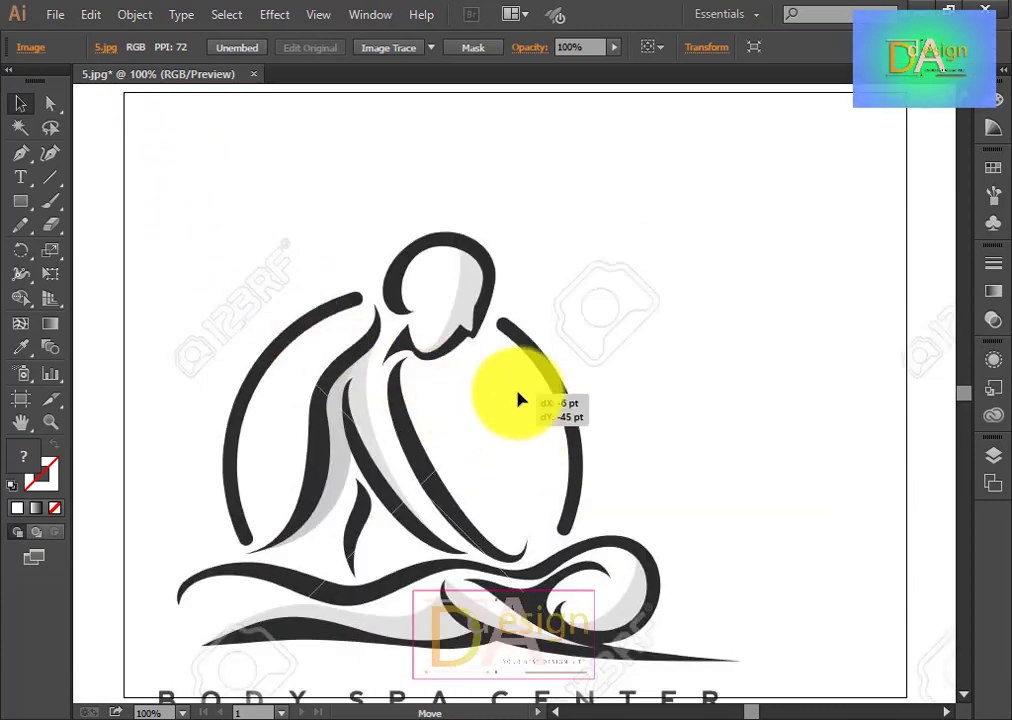
pyautogui.moveTo(517, 437); pyautogui.dragTo(512, 393)
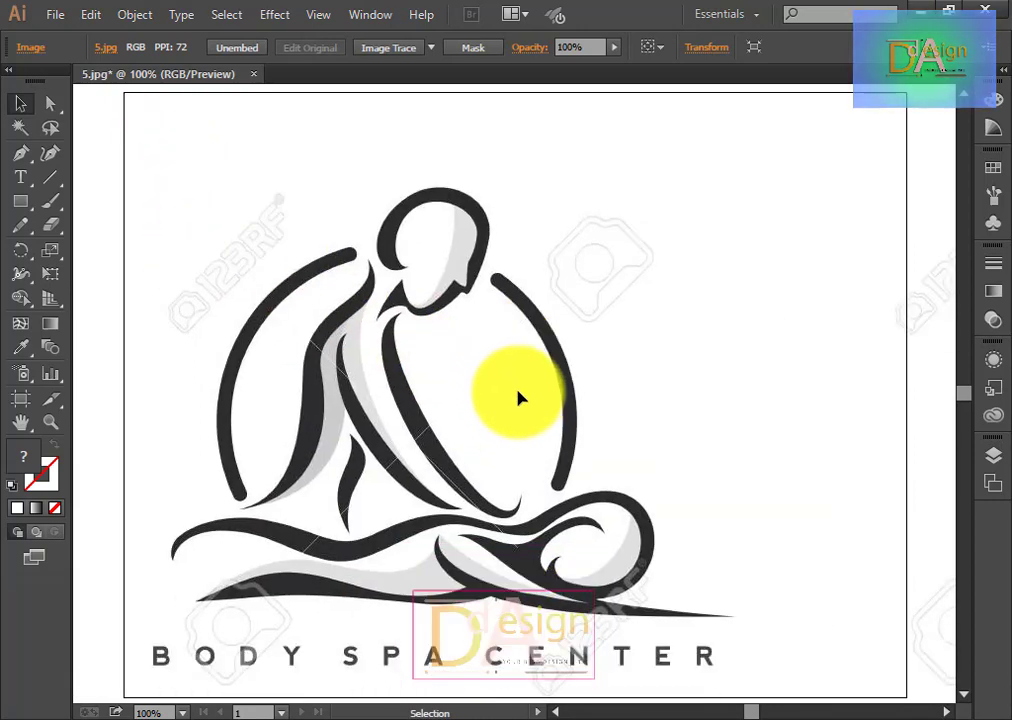
pyautogui.click(55, 16)
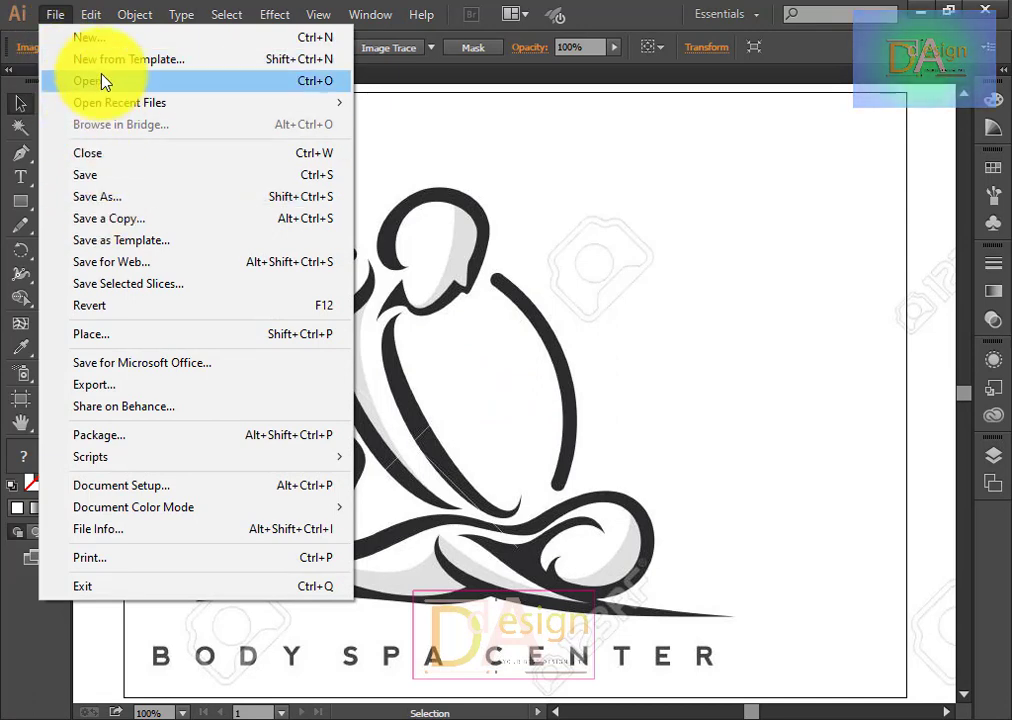
# Step: Create a new Letter-size 792 x 612 pt document, Untitled-1
pyautogui.click(80, 37)
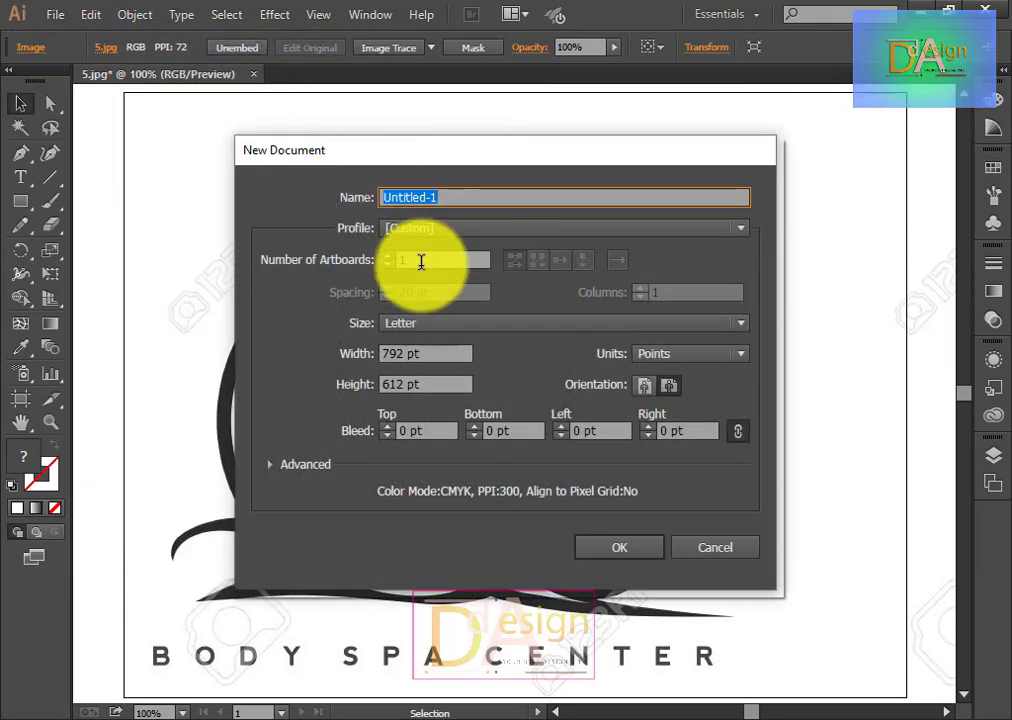
pyautogui.click(670, 387)
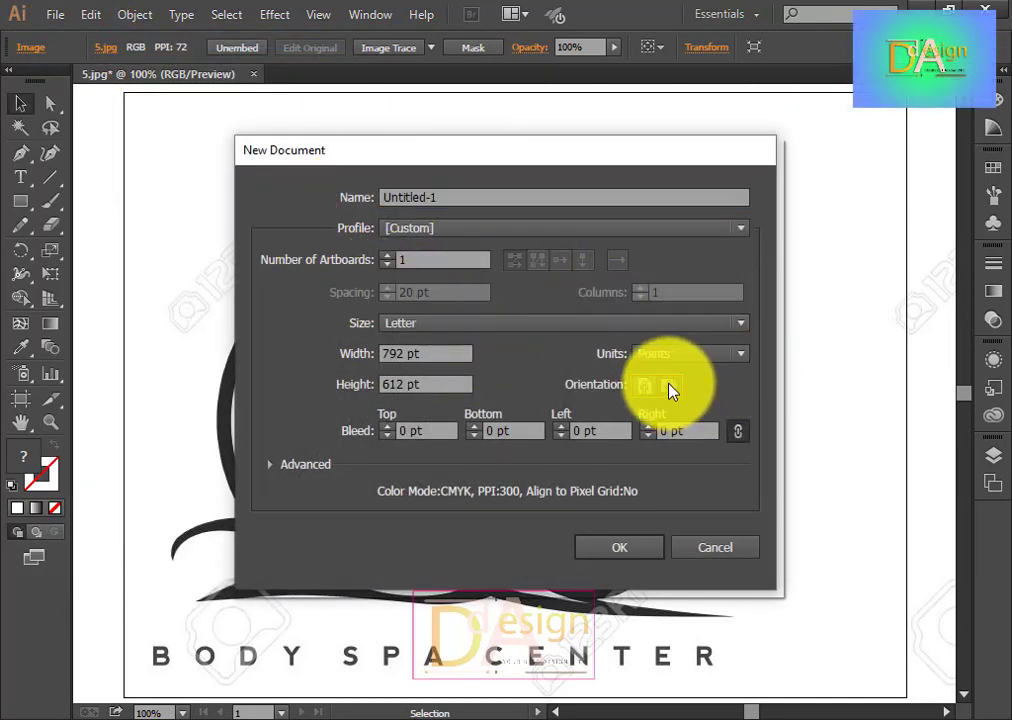
pyautogui.click(610, 548)
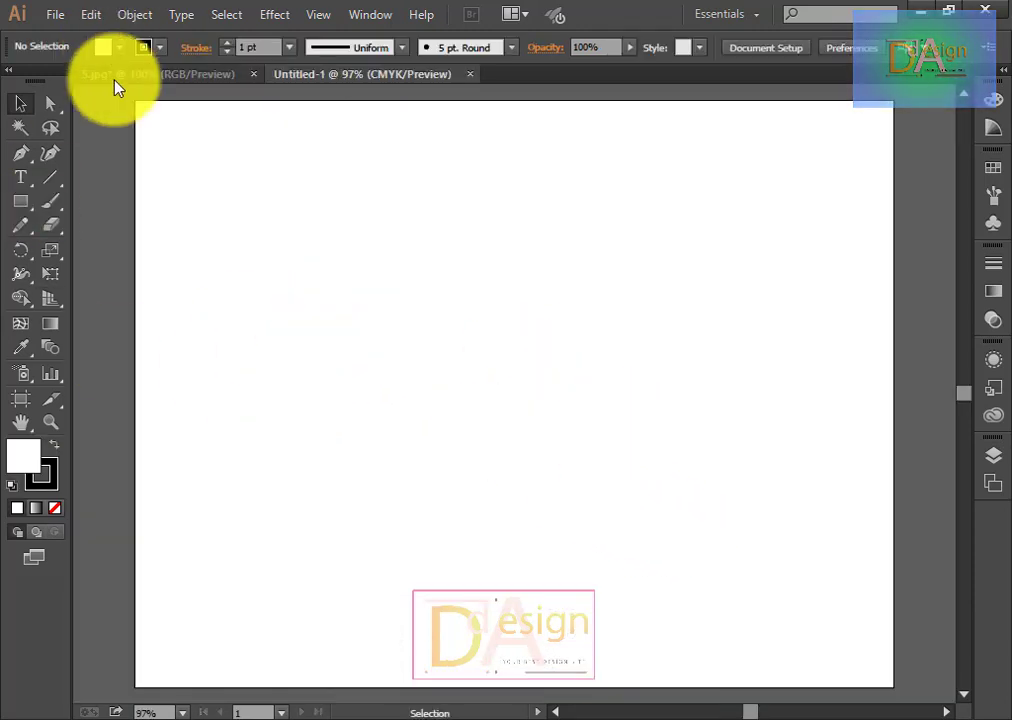
# Step: Drag the spa image from 5.jpg into Untitled-1 and shrink it onto the artboard
pyautogui.click(118, 75)
pyautogui.moveTo(520, 430)
pyautogui.mouseDown()
pyautogui.moveTo(452, 90)
pyautogui.moveTo(447, 372)
pyautogui.moveTo(486, 429)
pyautogui.moveTo(389, 379)
pyautogui.moveTo(395, 388)
pyautogui.mouseUp()
pyautogui.scroll(-3, 333, 272)
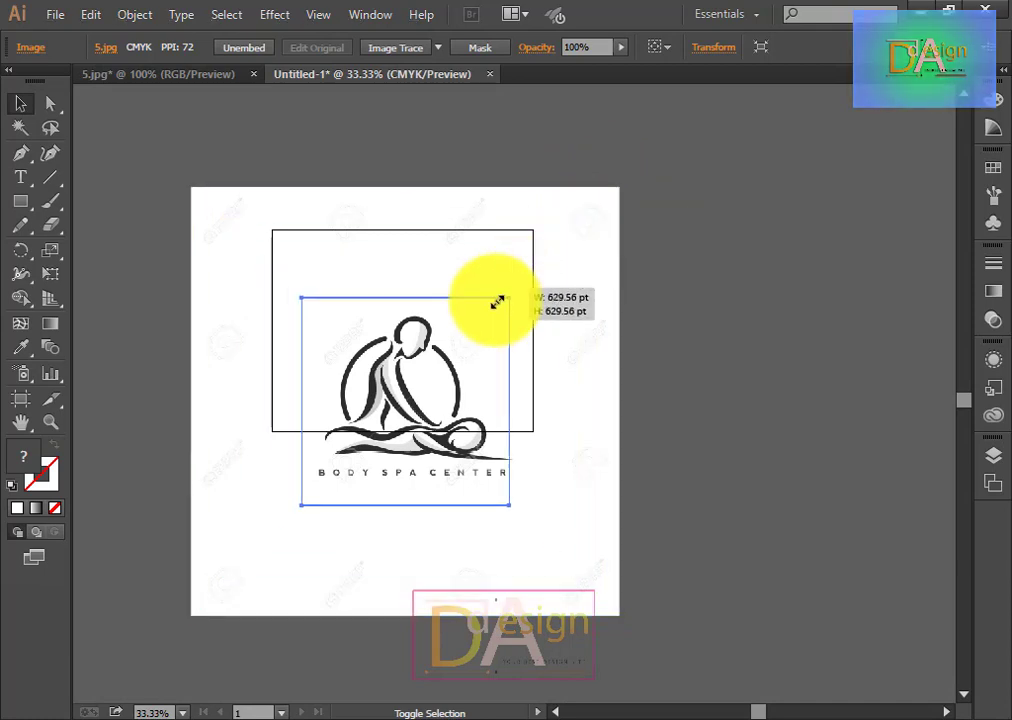
pyautogui.moveTo(618, 190); pyautogui.dragTo(461, 346)
pyautogui.moveTo(428, 405)
pyautogui.mouseDown()
pyautogui.moveTo(418, 338)
pyautogui.moveTo(436, 328)
pyautogui.mouseUp()
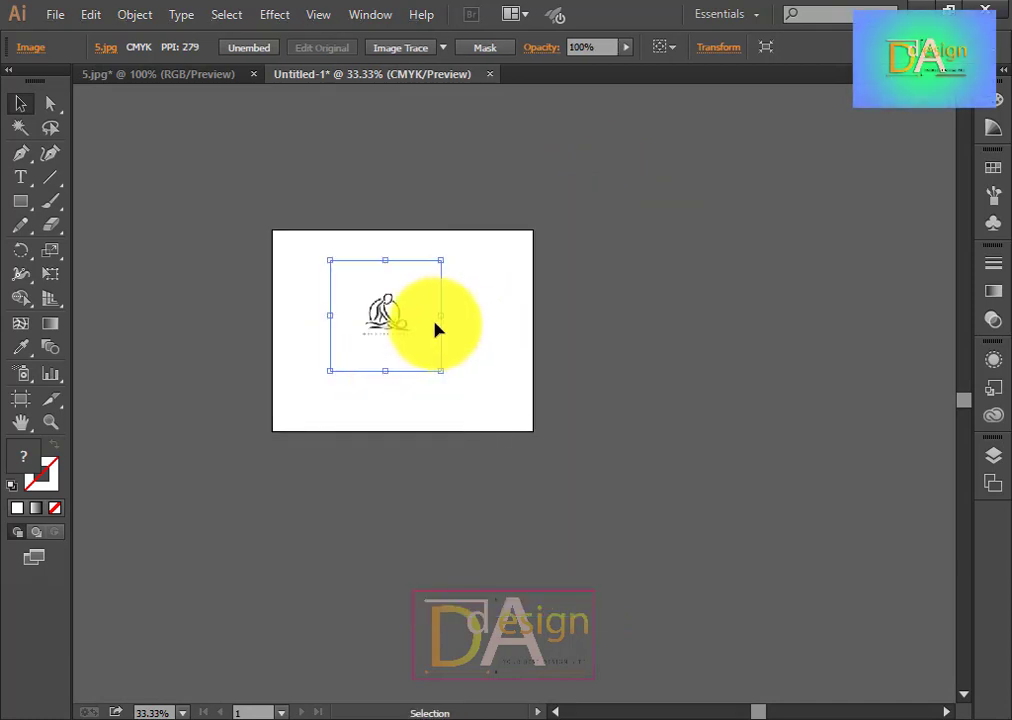
# Step: Centre the image and enlarge it to cover most of the artboard
pyautogui.scroll(3, 436, 329)
pyautogui.scroll(1, 438, 332)
pyautogui.scroll(-3, 478, 344)
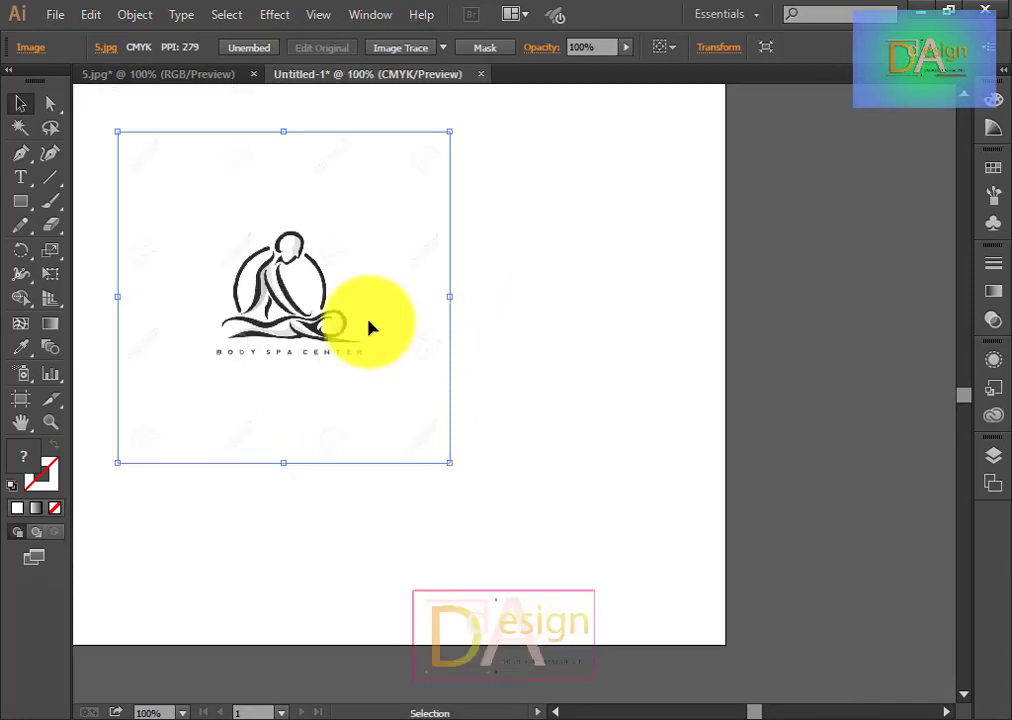
pyautogui.moveTo(368, 328); pyautogui.dragTo(393, 373)
pyautogui.scroll(3, 522, 366)
pyautogui.scroll(-1, 522, 366)
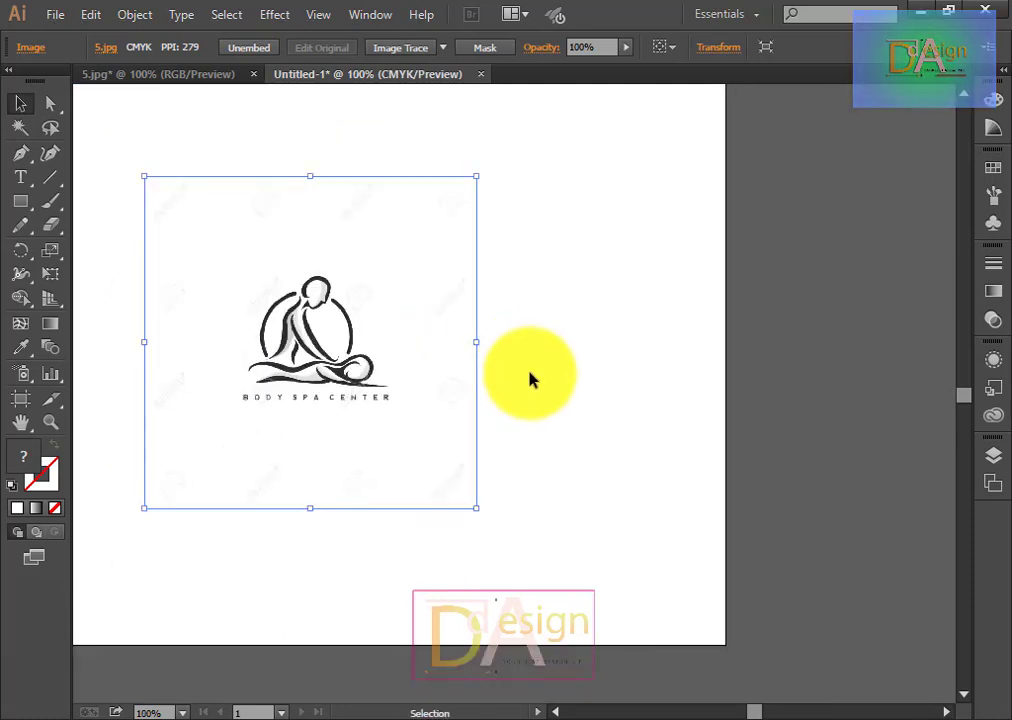
pyautogui.press('space')
pyautogui.moveTo(574, 391)
pyautogui.mouseDown()
pyautogui.moveTo(699, 438)
pyautogui.moveTo(693, 428)
pyautogui.mouseUp()
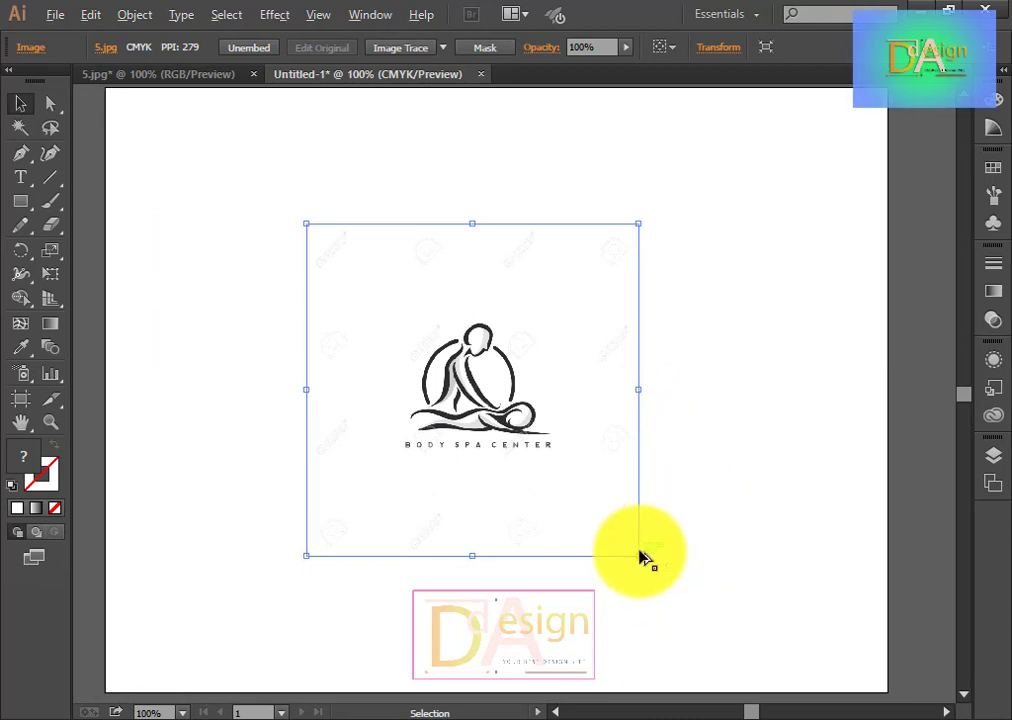
pyautogui.moveTo(641, 557); pyautogui.dragTo(749, 674)
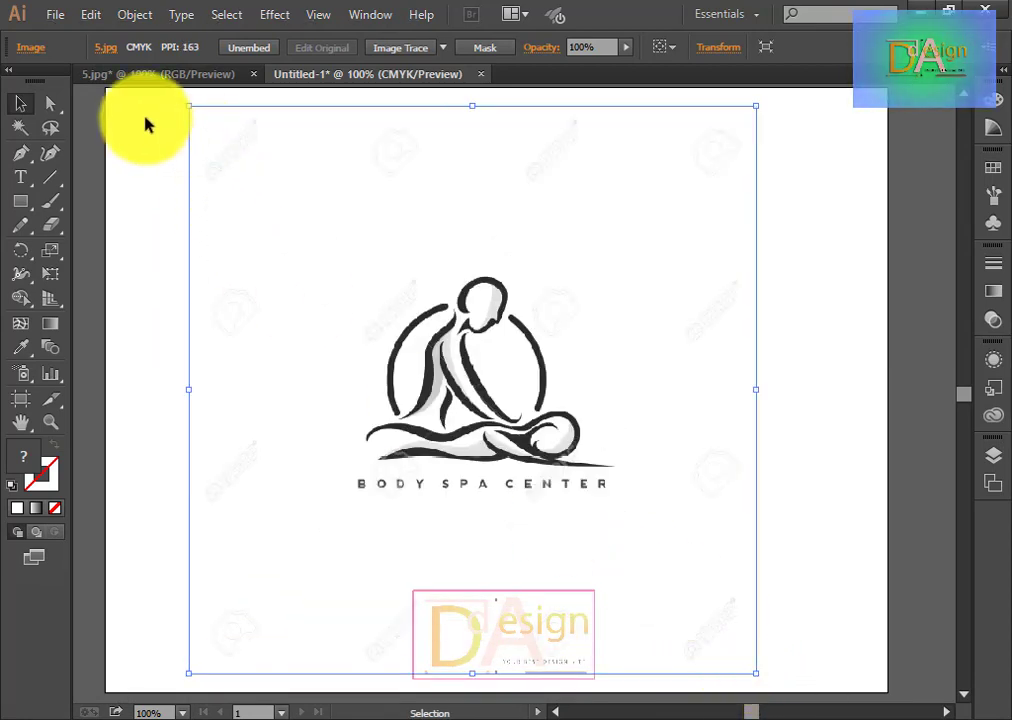
# Step: Lock the image with Object > Lock > Selection and confirm it can't be marquee-selected
pyautogui.click(147, 16)
pyautogui.moveTo(200, 131)
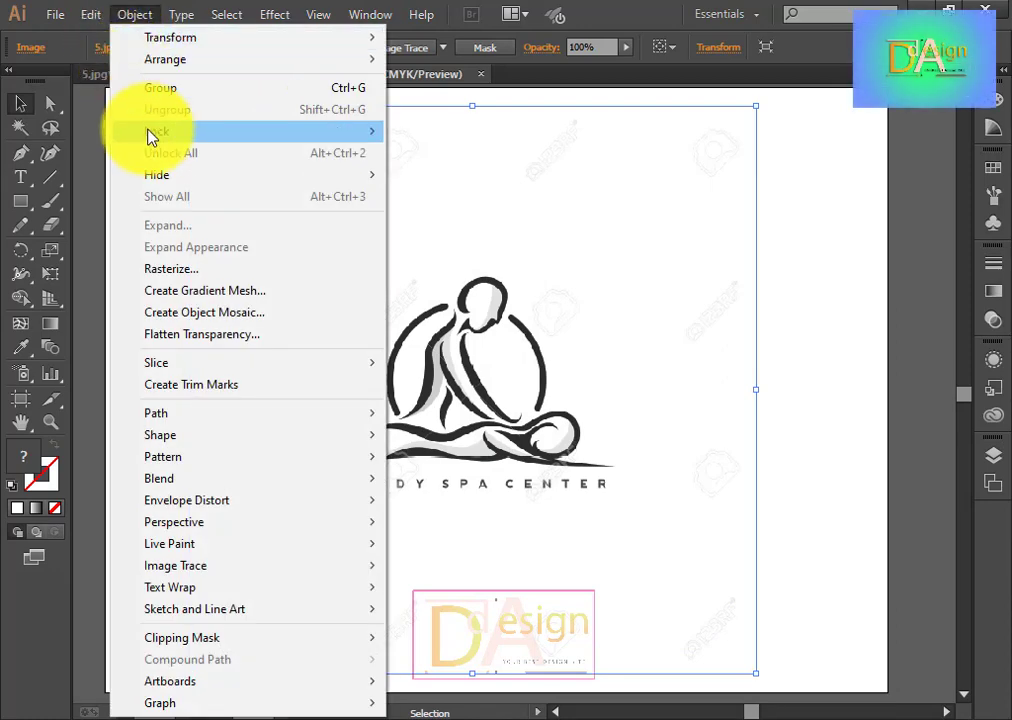
pyautogui.click(470, 133)
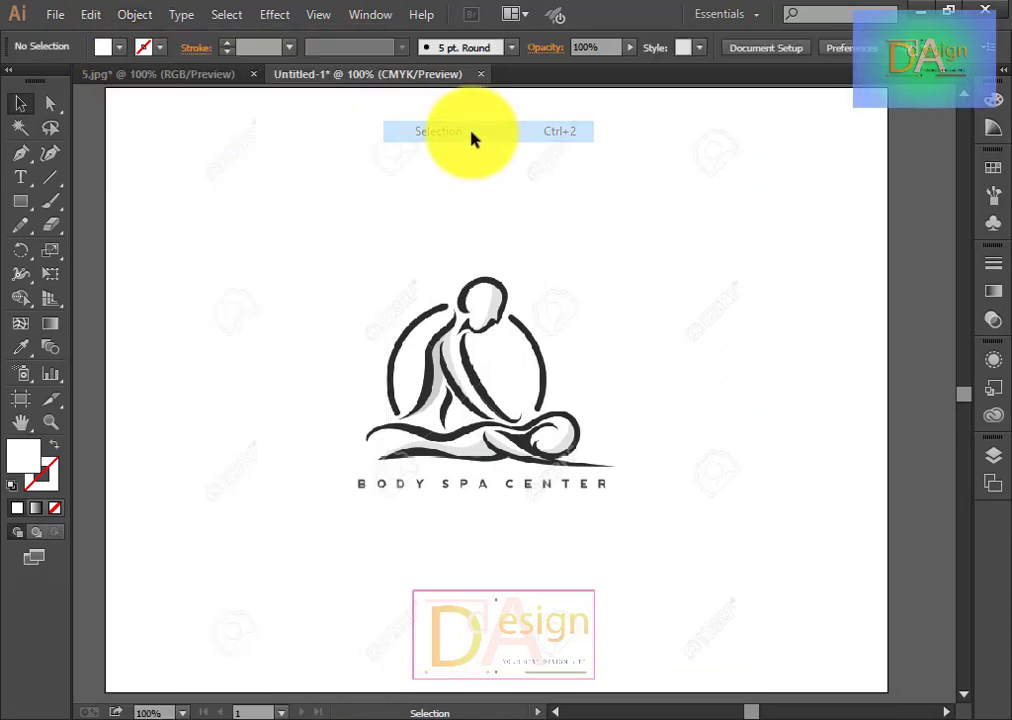
pyautogui.moveTo(183, 183); pyautogui.dragTo(594, 468)
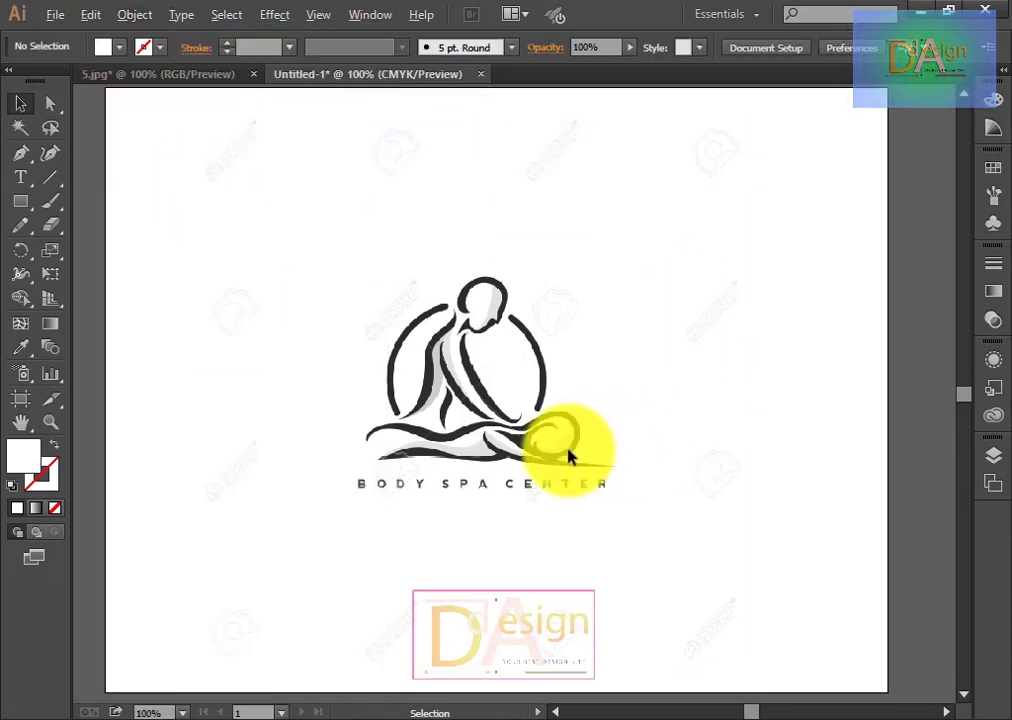
pyautogui.keyDown('alt'); pyautogui.scroll(2, 568, 457); pyautogui.keyUp('alt')
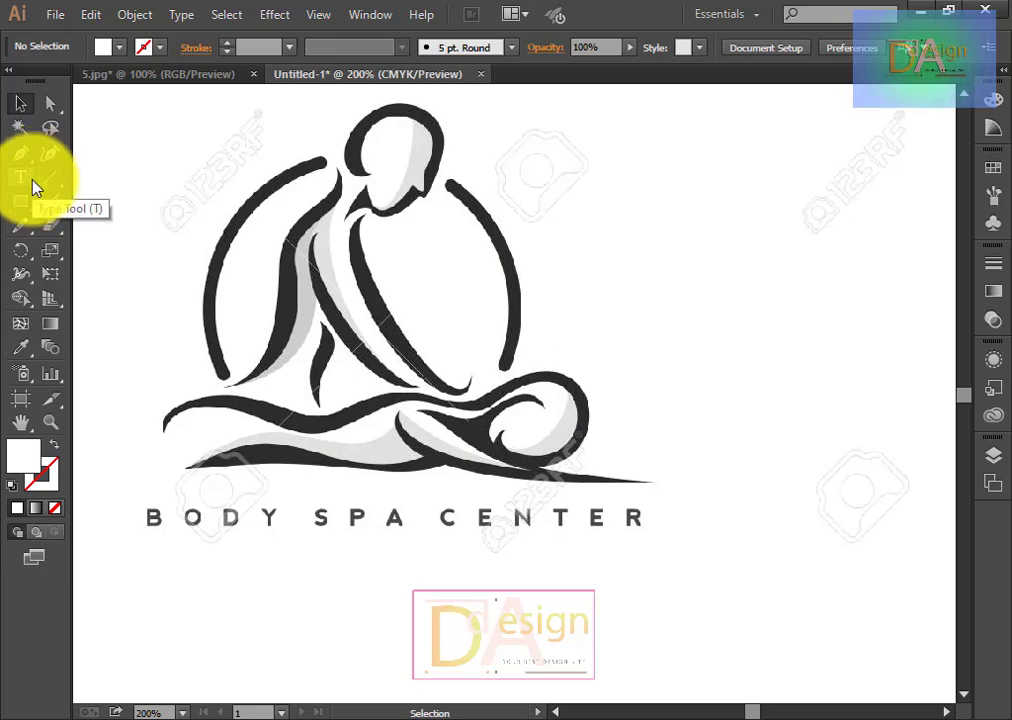
# Step: Start a Pen path at the wave's left tip with a first curved segment
pyautogui.click(27, 165)
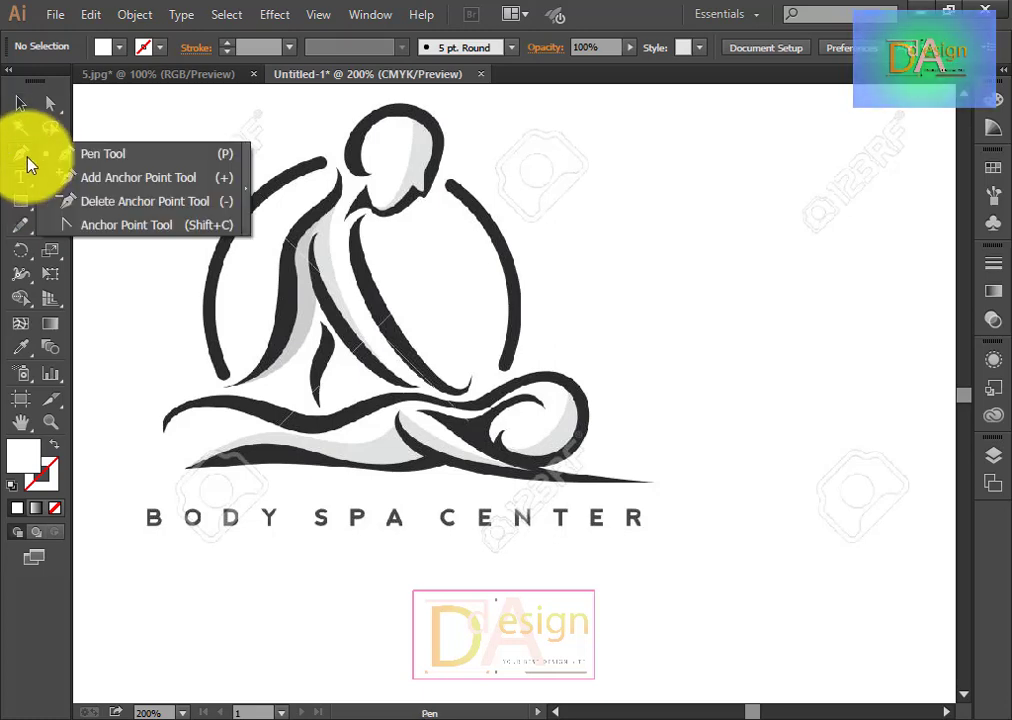
pyautogui.click(103, 153)
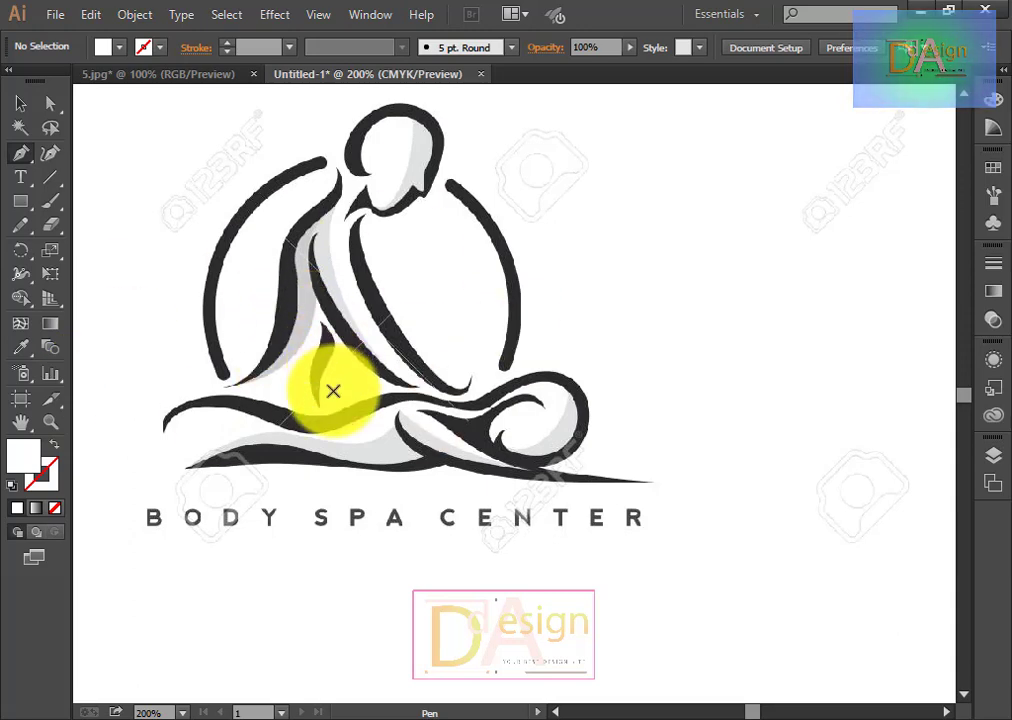
pyautogui.click(164, 431)
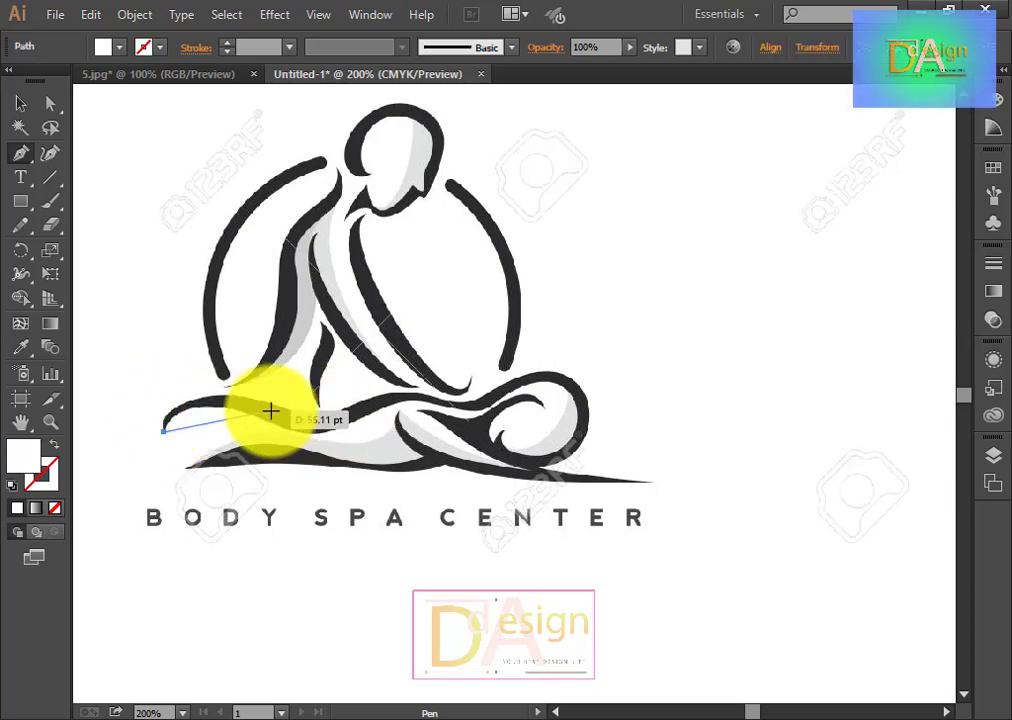
pyautogui.moveTo(270, 412)
pyautogui.mouseDown()
pyautogui.moveTo(343, 458)
pyautogui.moveTo(365, 443)
pyautogui.mouseUp()
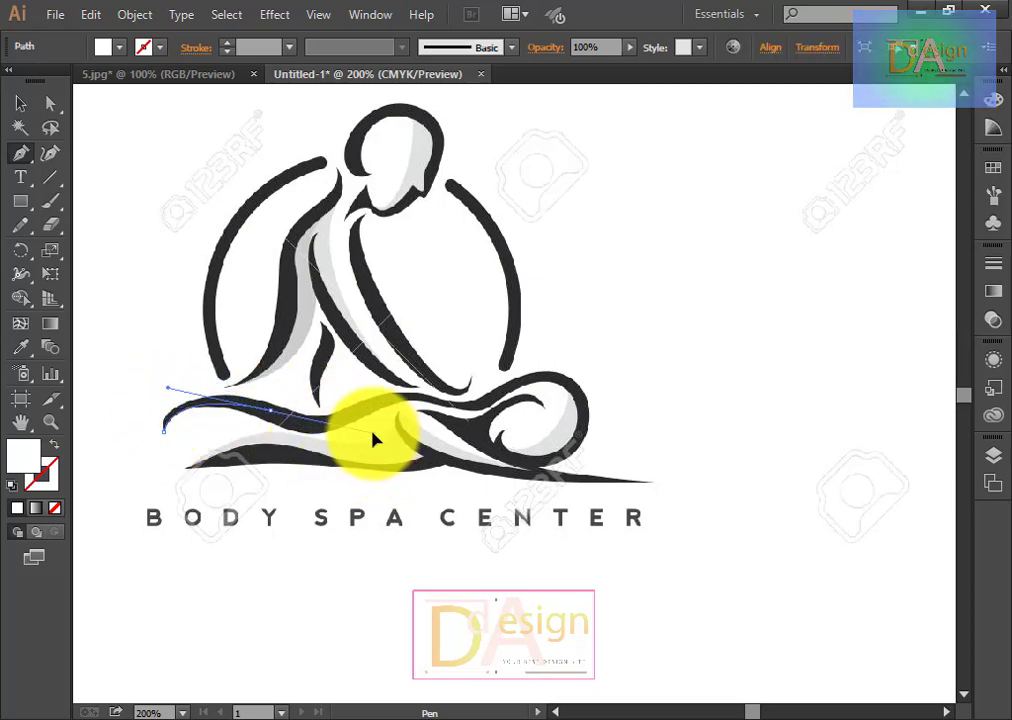
pyautogui.moveTo(274, 416); pyautogui.dragTo(72, 221)
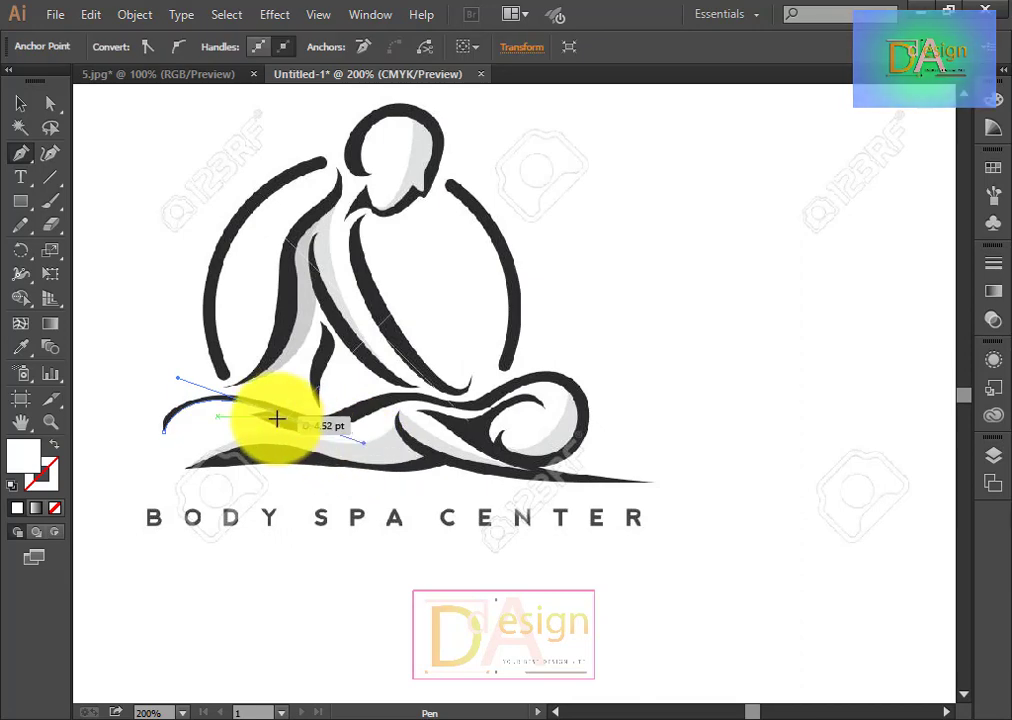
# Step: Set the path's fill to none and continue the curve along the wave toward the knee
pyautogui.click(55, 510)
pyautogui.moveTo(270, 410)
pyautogui.mouseDown()
pyautogui.moveTo(372, 414)
pyautogui.moveTo(352, 399)
pyautogui.mouseUp()
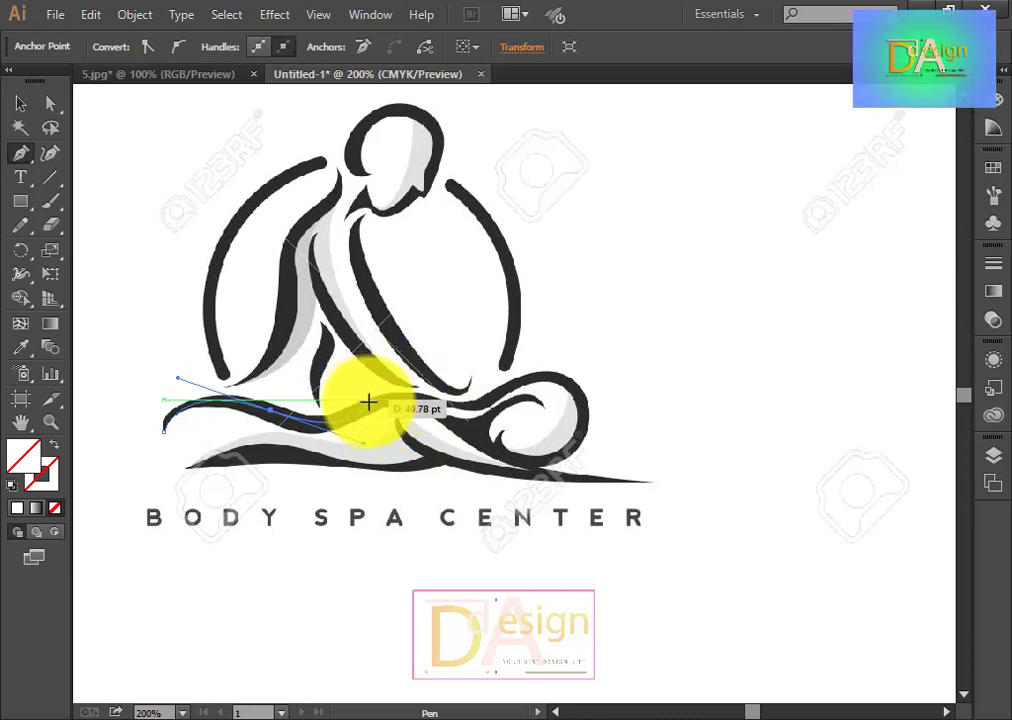
pyautogui.moveTo(369, 402)
pyautogui.mouseDown()
pyautogui.moveTo(411, 402)
pyautogui.moveTo(276, 416)
pyautogui.moveTo(384, 420)
pyautogui.moveTo(352, 418)
pyautogui.moveTo(418, 376)
pyautogui.moveTo(413, 361)
pyautogui.moveTo(436, 373)
pyautogui.mouseUp()
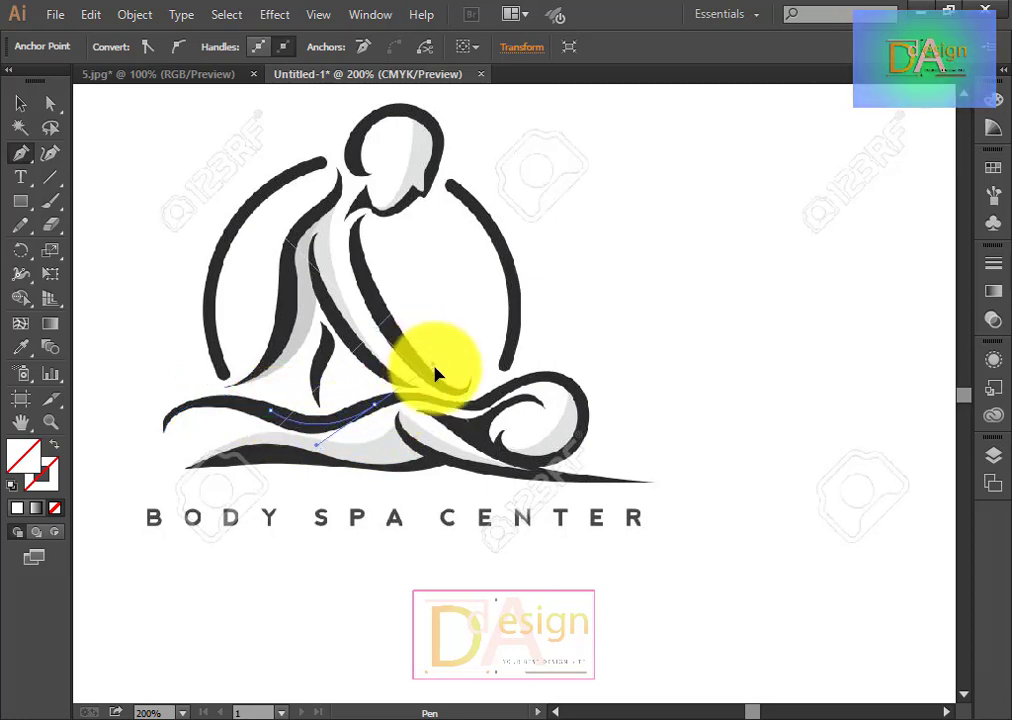
pyautogui.moveTo(377, 406)
pyautogui.mouseDown()
pyautogui.moveTo(508, 408)
pyautogui.moveTo(452, 402)
pyautogui.mouseUp()
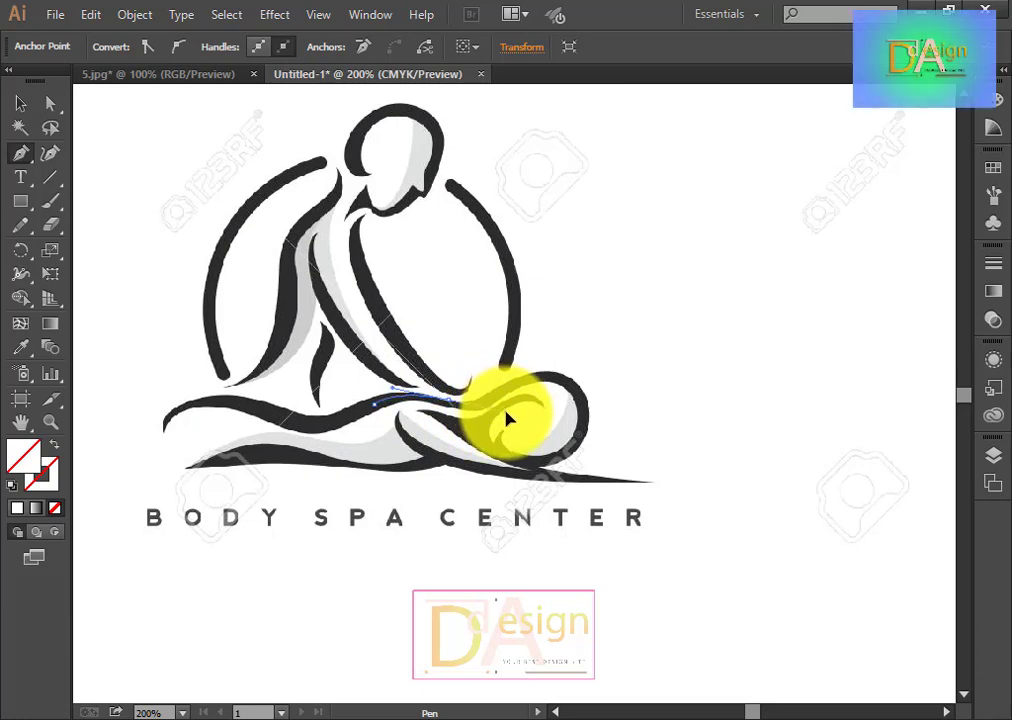
pyautogui.moveTo(479, 407)
pyautogui.mouseDown()
pyautogui.moveTo(450, 403)
pyautogui.moveTo(529, 382)
pyautogui.mouseUp()
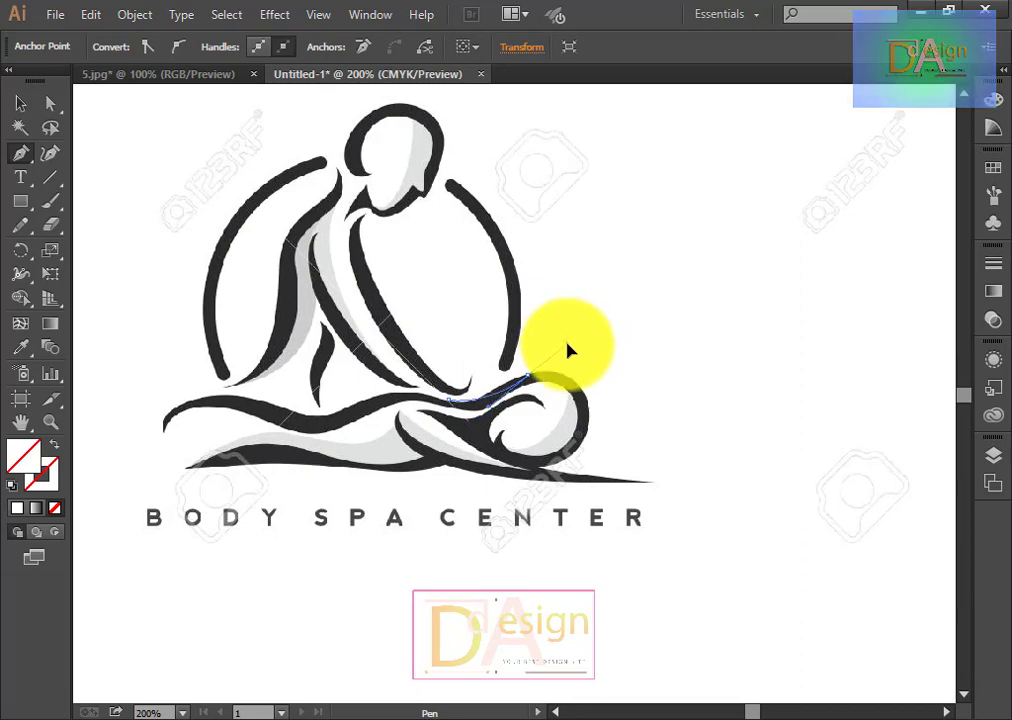
pyautogui.moveTo(532, 375); pyautogui.dragTo(597, 428)
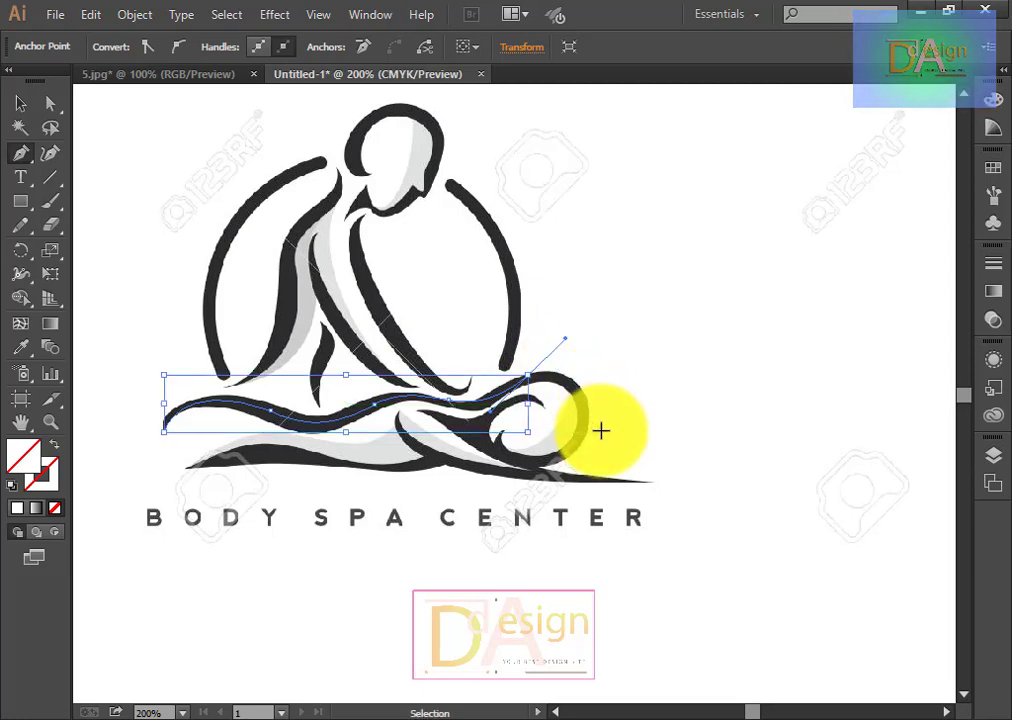
# Step: Undo the stray segment and continue the path around the right-hand loop
pyautogui.hotkey('ctrl', 'z')
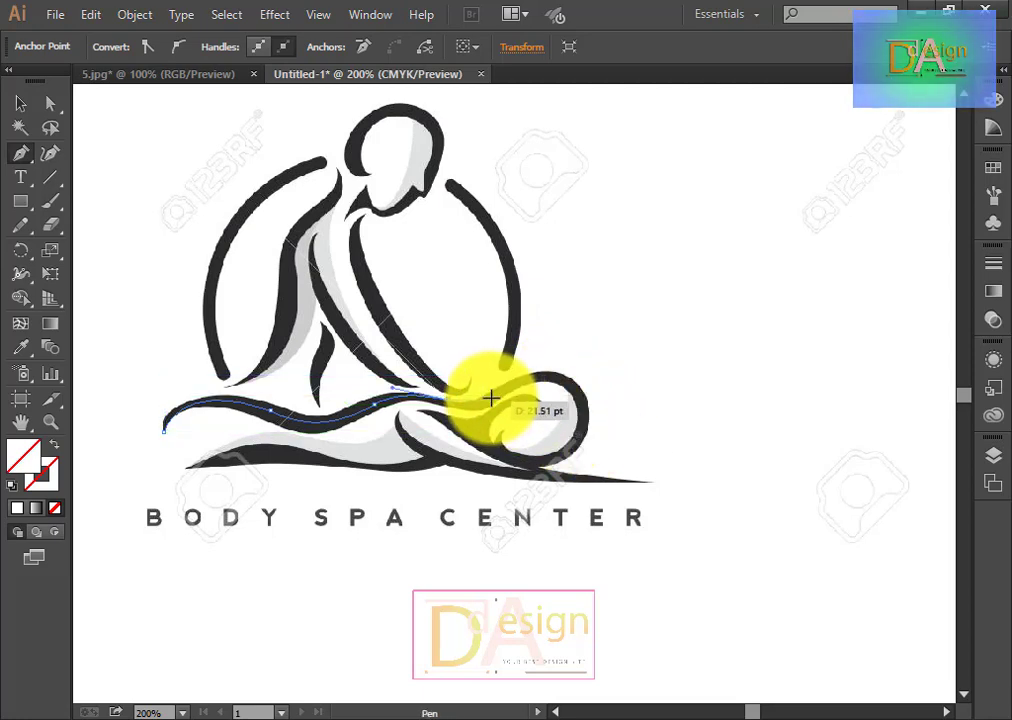
pyautogui.keyDown('ctrl'); pyautogui.click(492, 398); pyautogui.keyUp('ctrl')
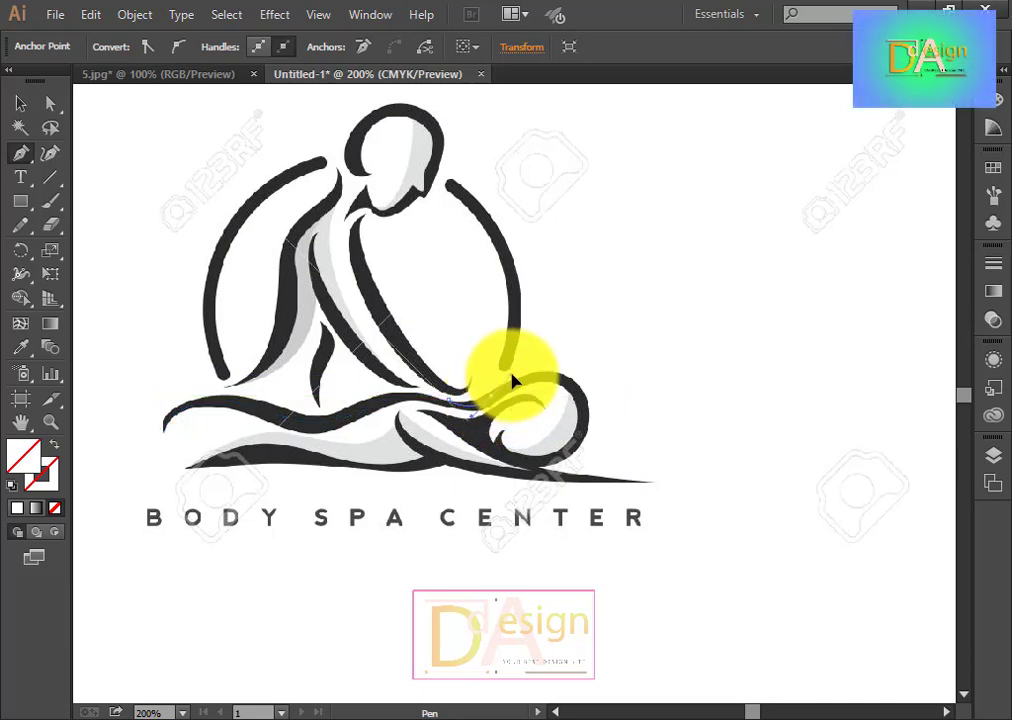
pyautogui.hotkey('ctrl', 'z')
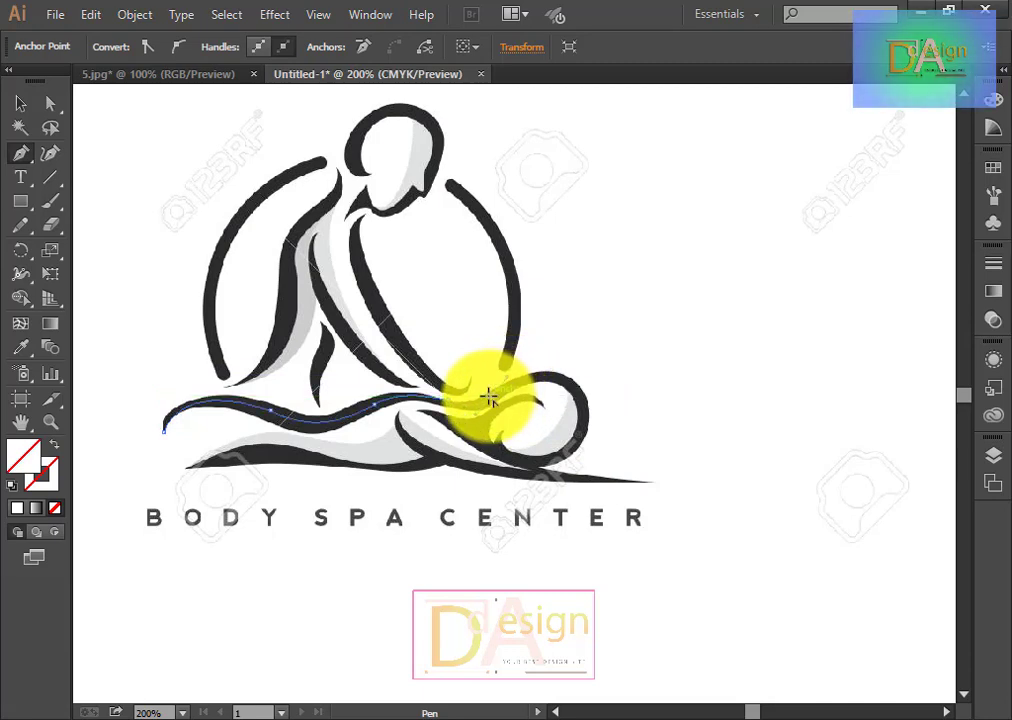
pyautogui.moveTo(584, 412); pyautogui.dragTo(595, 490)
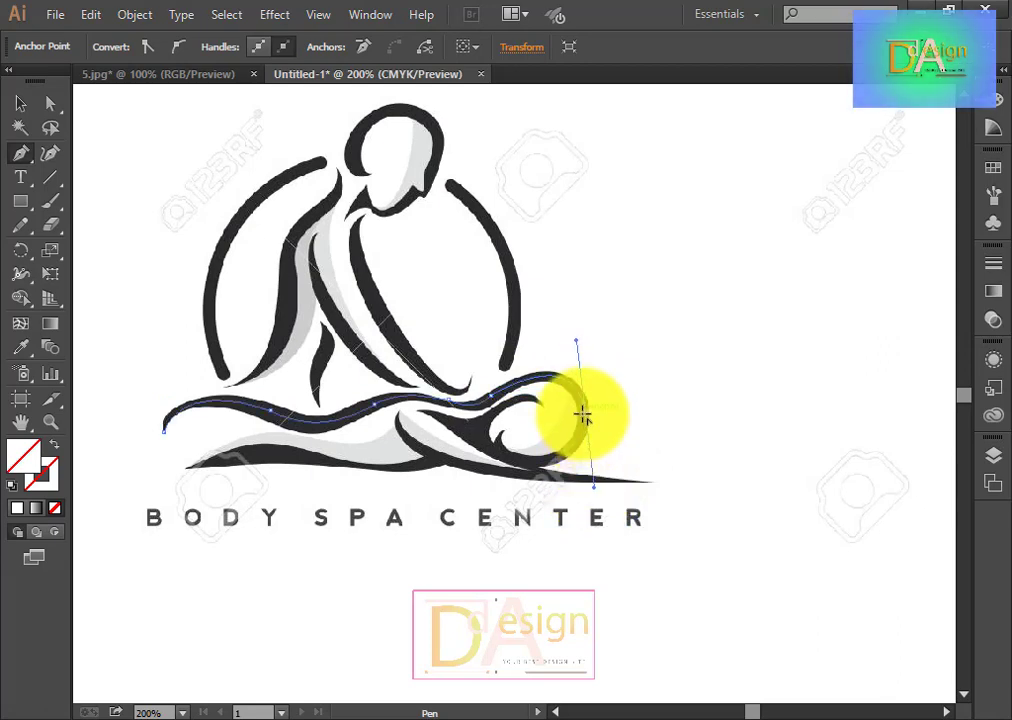
pyautogui.moveTo(587, 416)
pyautogui.mouseDown()
pyautogui.moveTo(522, 463)
pyautogui.moveTo(546, 464)
pyautogui.moveTo(501, 463)
pyautogui.mouseUp()
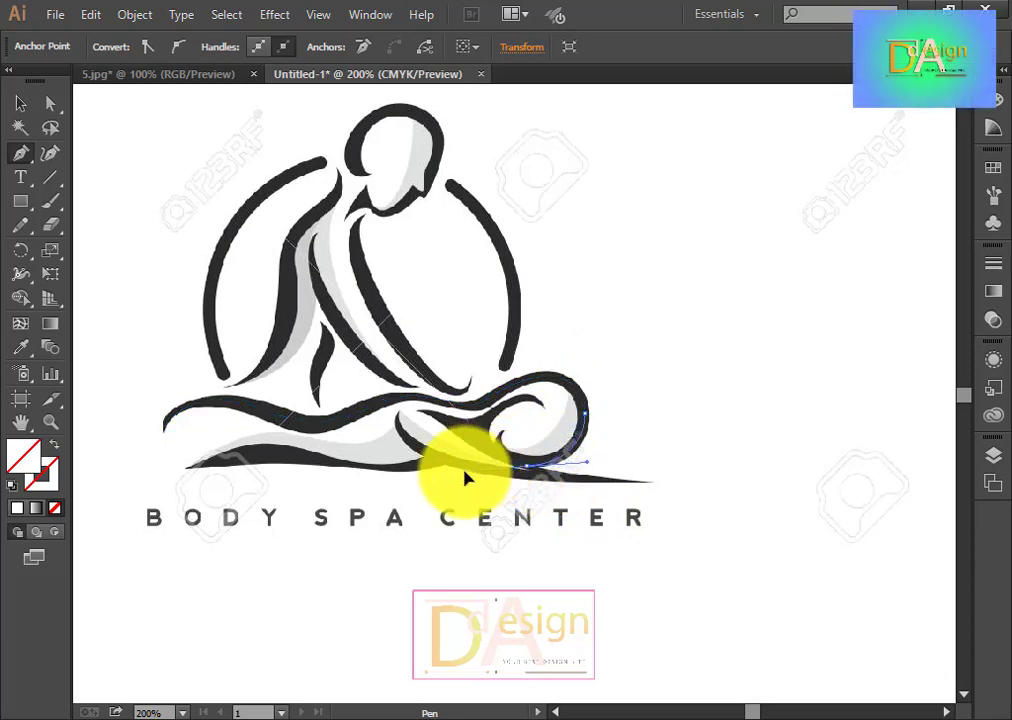
# Step: Curve the path back inward along the leg toward the figure's middle
pyautogui.keyDown('ctrl'); pyautogui.click(470, 466); pyautogui.keyUp('ctrl')
pyautogui.moveTo(528, 467); pyautogui.dragTo(432, 416)
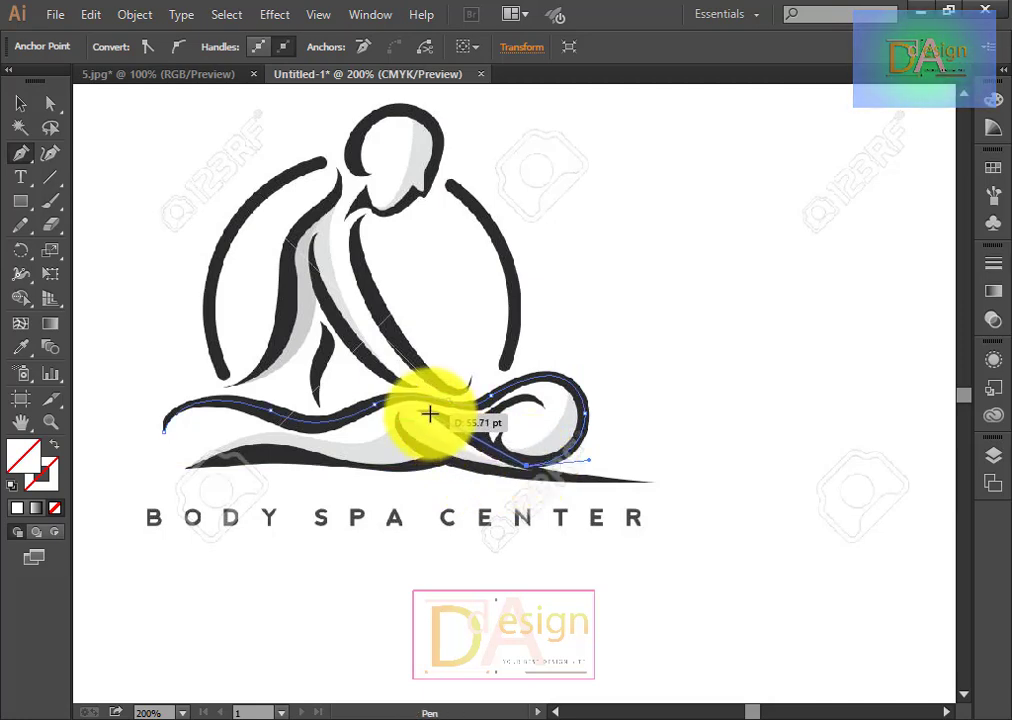
pyautogui.moveTo(429, 413); pyautogui.dragTo(448, 424)
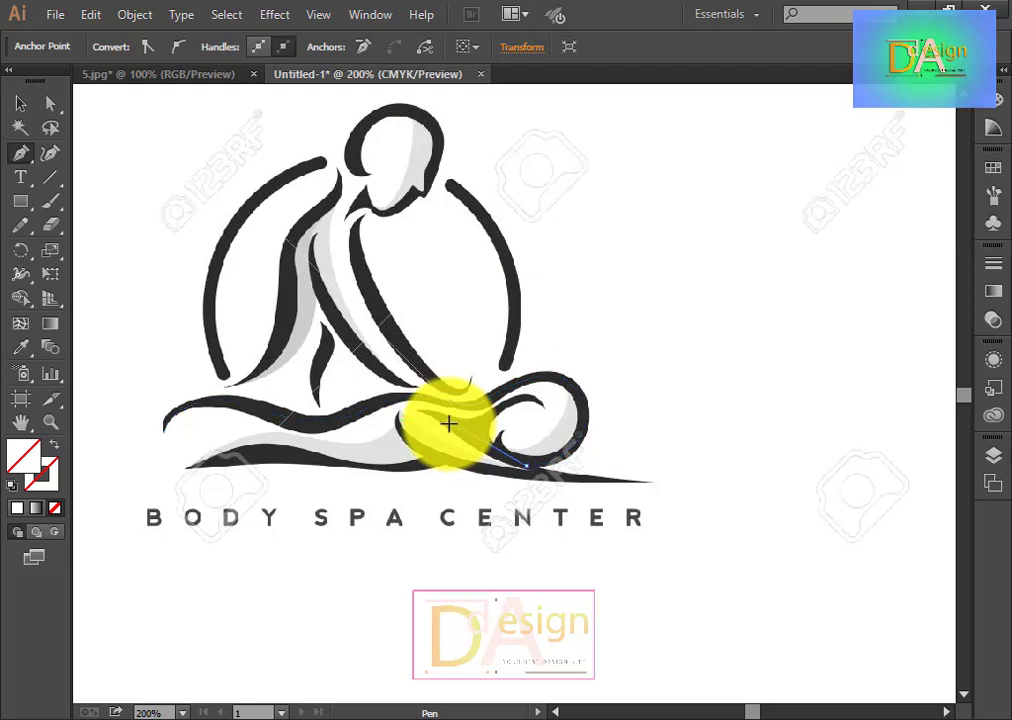
pyautogui.keyDown('ctrl'); pyautogui.click(441, 413); pyautogui.keyUp('ctrl')
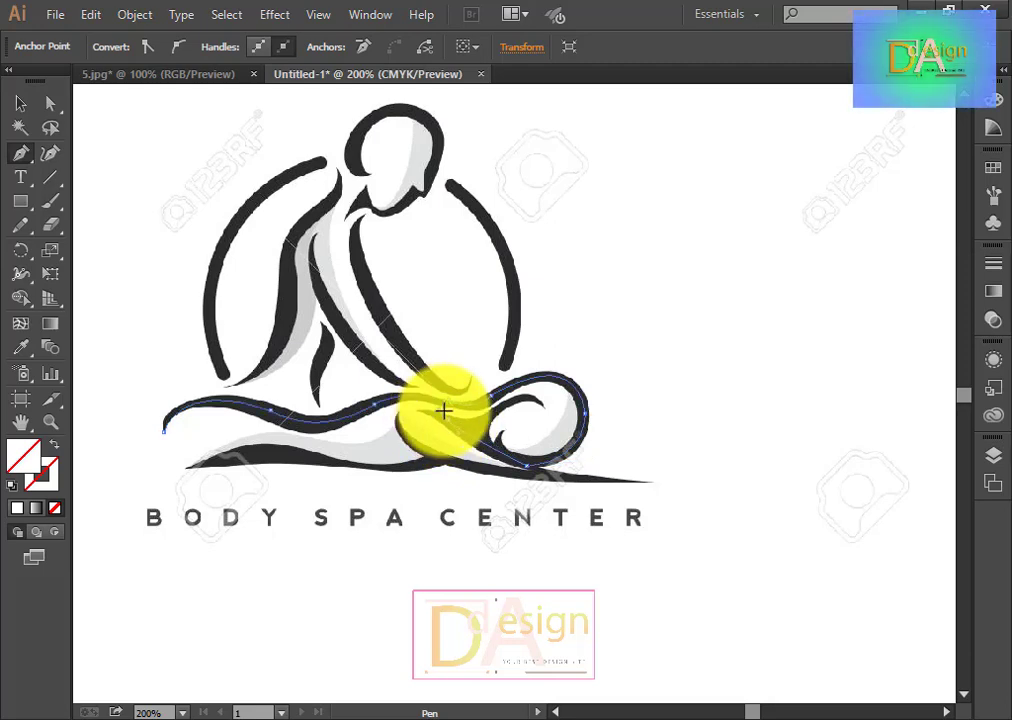
pyautogui.moveTo(447, 430)
pyautogui.mouseDown()
pyautogui.moveTo(438, 420)
pyautogui.moveTo(480, 421)
pyautogui.moveTo(542, 402)
pyautogui.mouseUp()
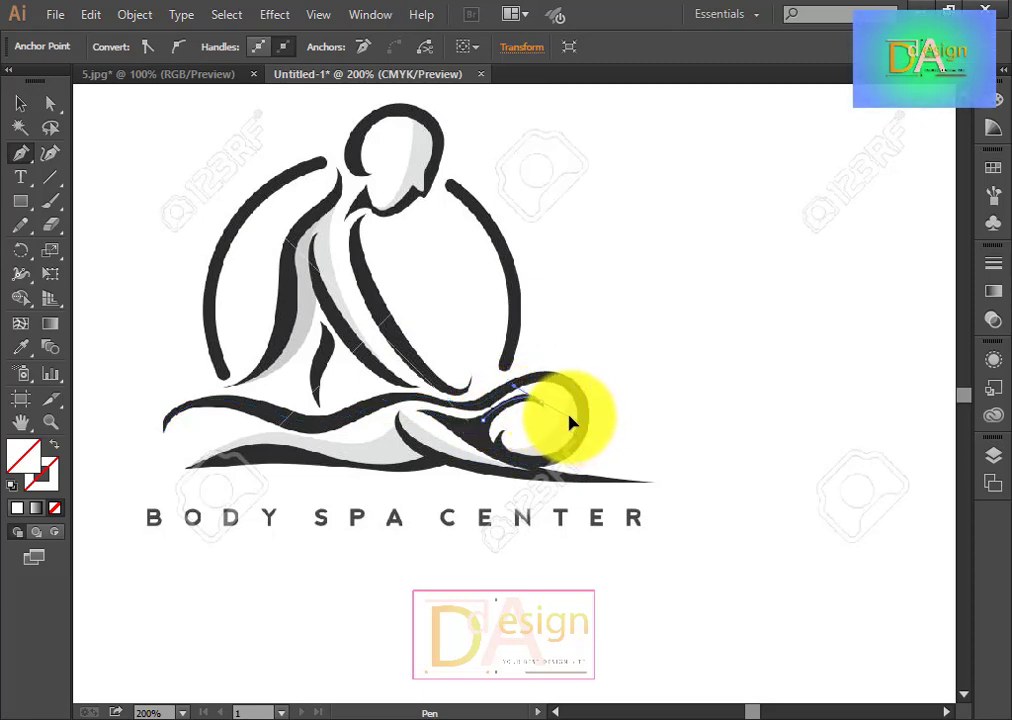
# Step: Select the traced swoosh path and give it a 2 pt orange stroke
pyautogui.click(21, 103)
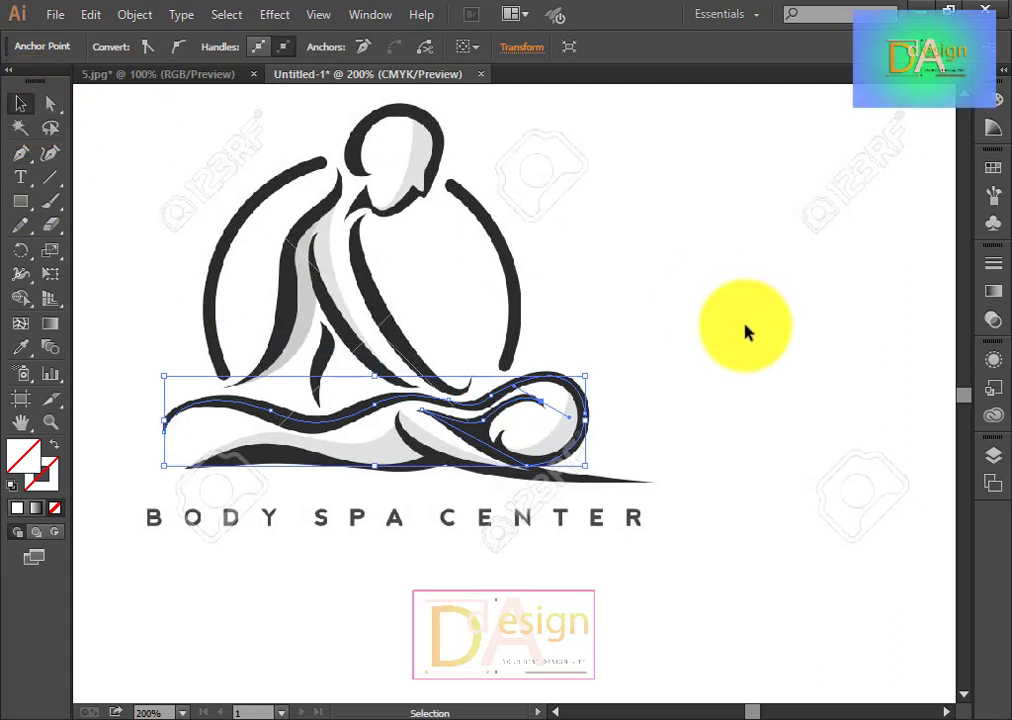
pyautogui.click(551, 334)
pyautogui.click(500, 400)
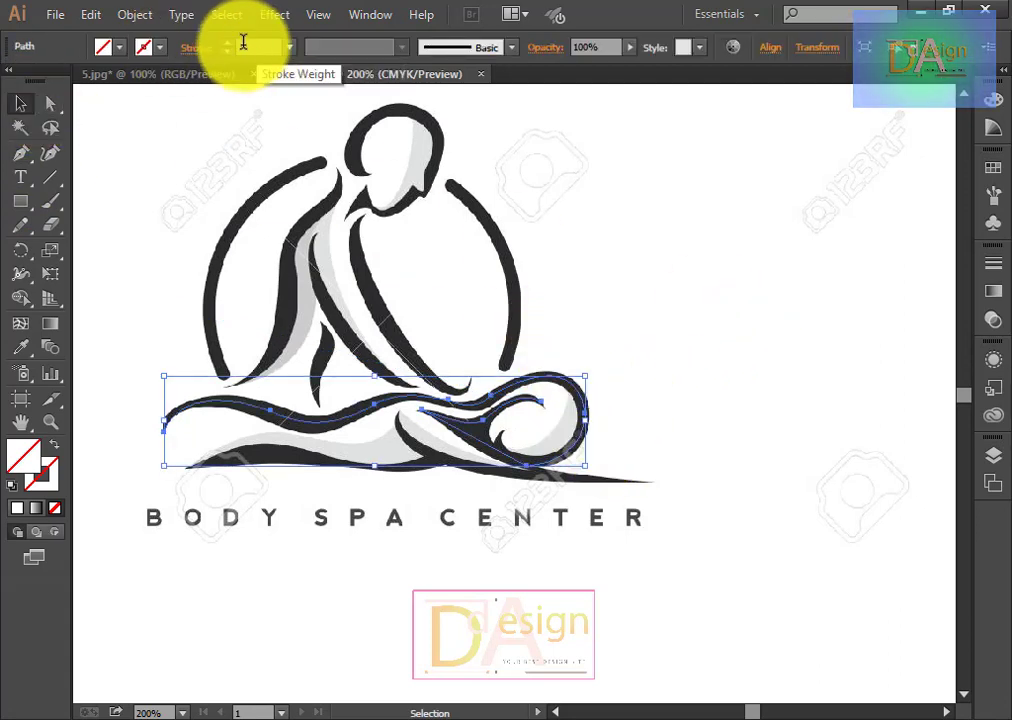
pyautogui.click(228, 43)
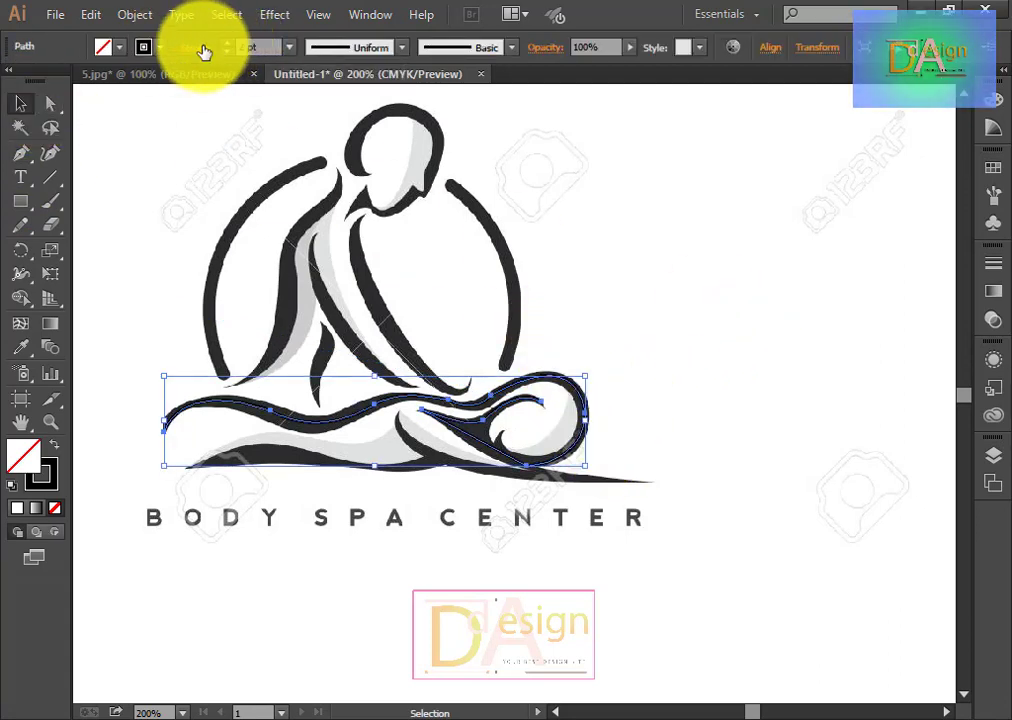
pyautogui.click(160, 47)
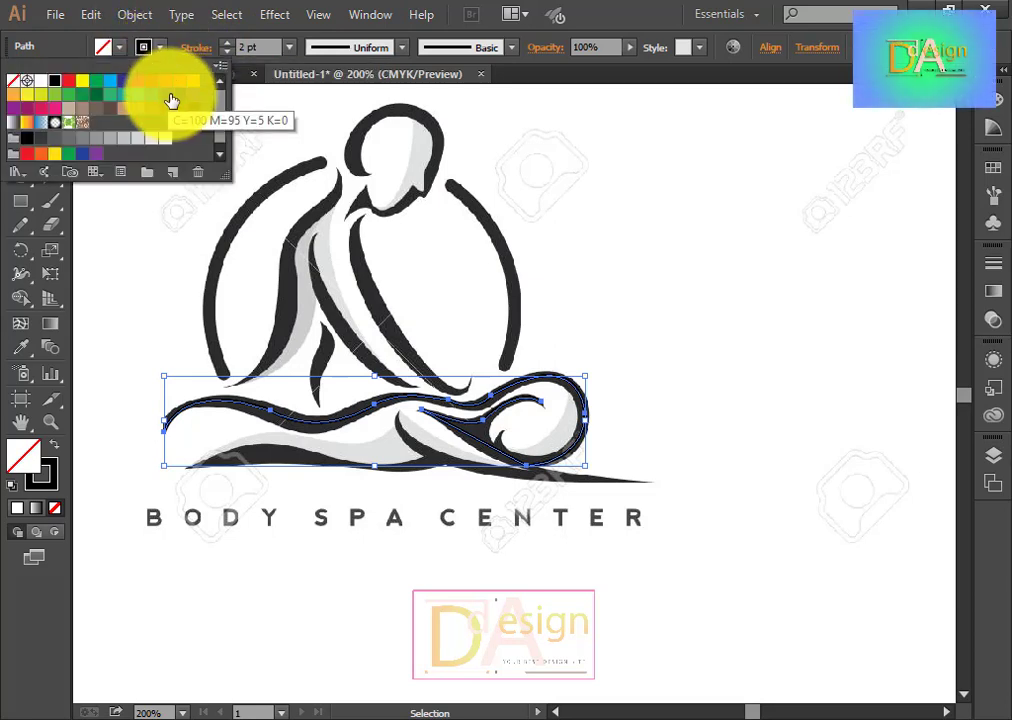
pyautogui.click(192, 91)
pyautogui.click(615, 316)
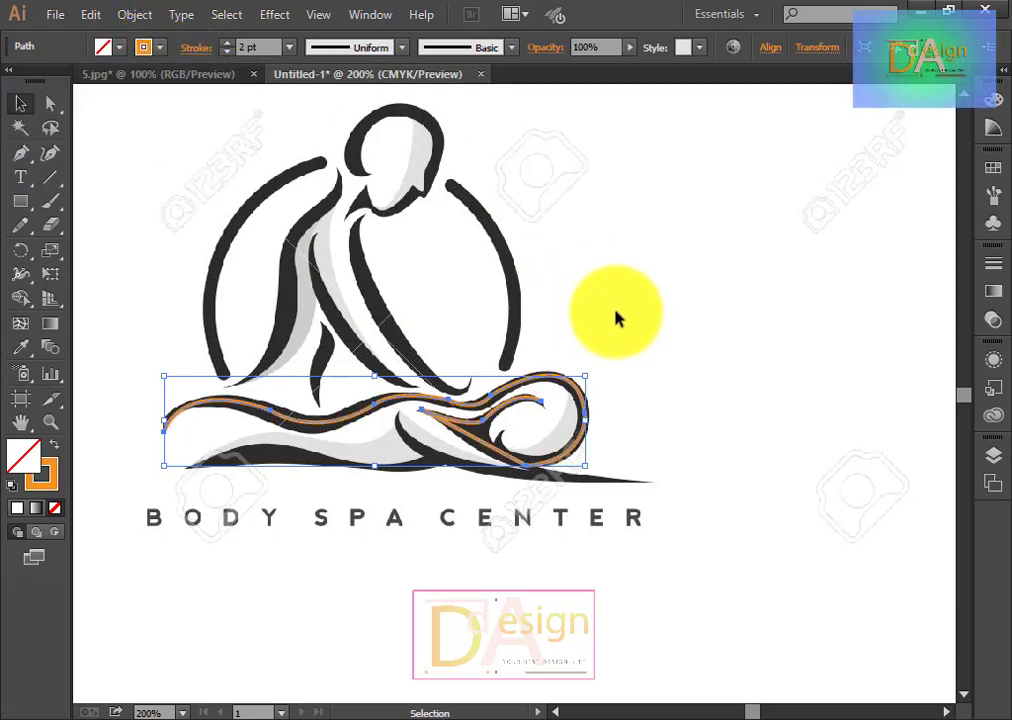
# Step: Trace the small inner curl inside the right loop as a separate path
pyautogui.click(20, 153)
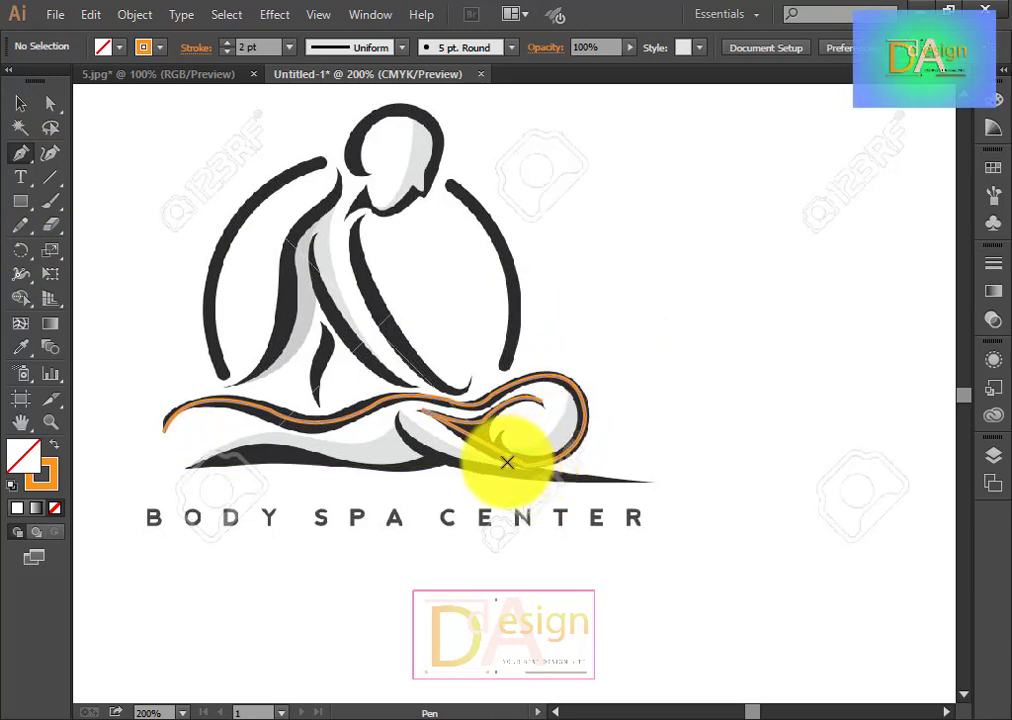
pyautogui.click(509, 458)
pyautogui.moveTo(506, 443); pyautogui.dragTo(502, 427)
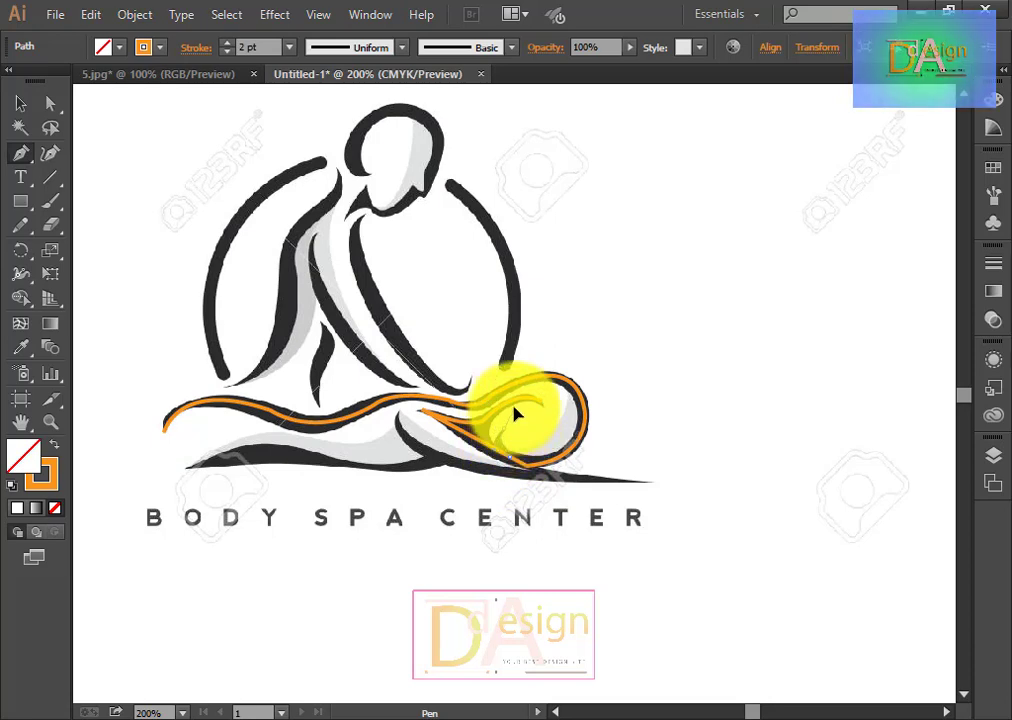
pyautogui.click(515, 413)
pyautogui.click(20, 103)
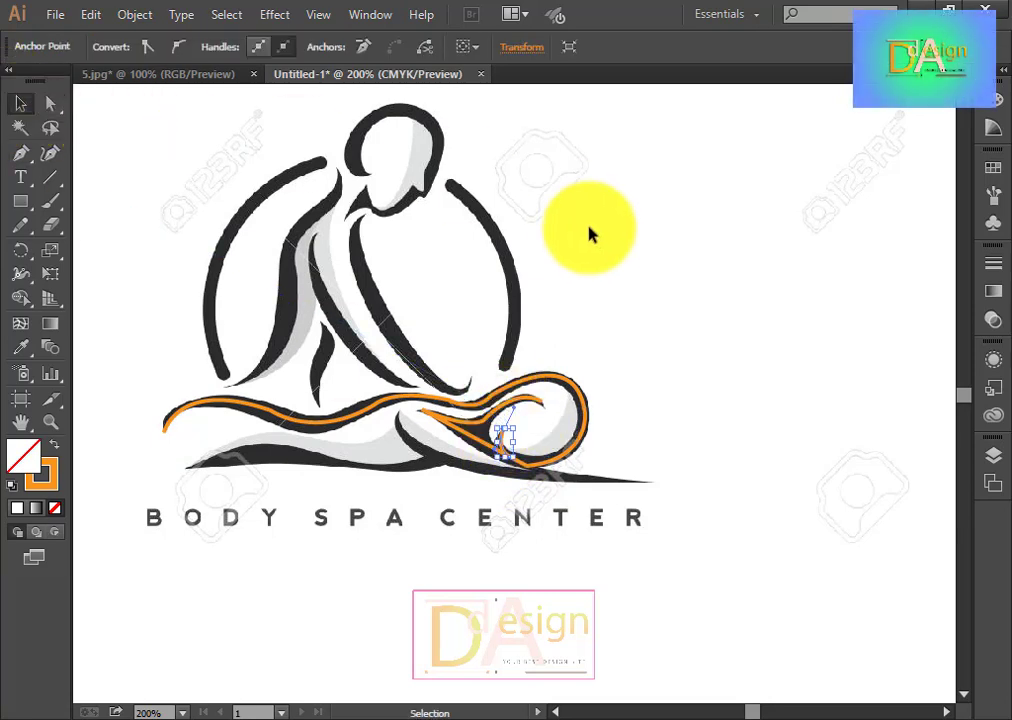
pyautogui.click(590, 233)
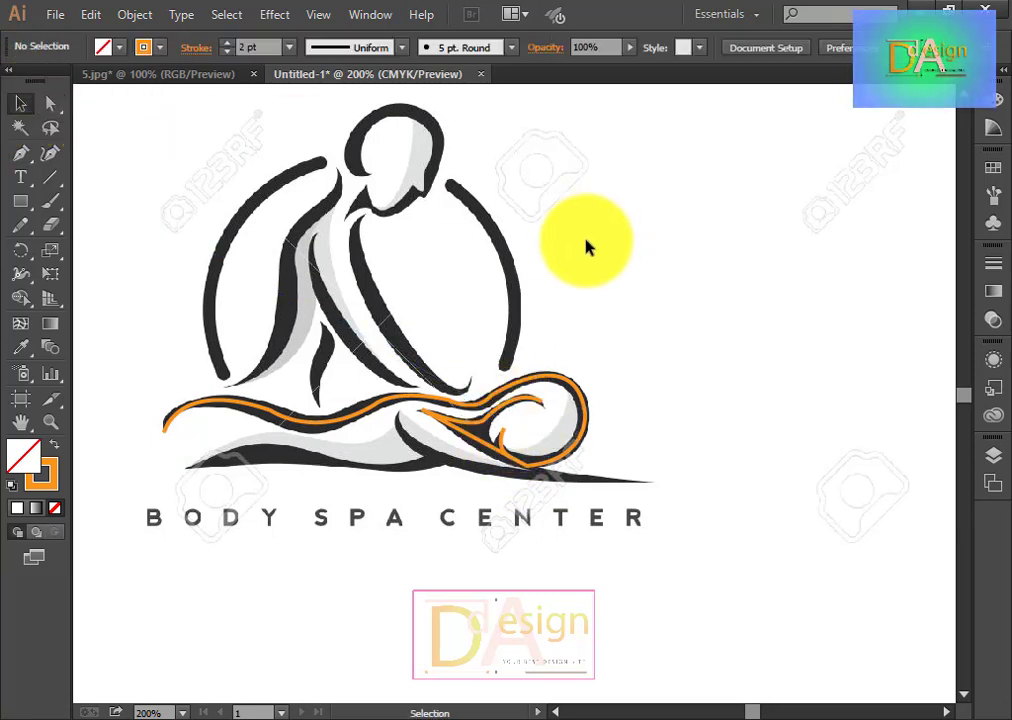
# Step: Trace the base swoosh from its left end toward the middle
pyautogui.click(22, 155)
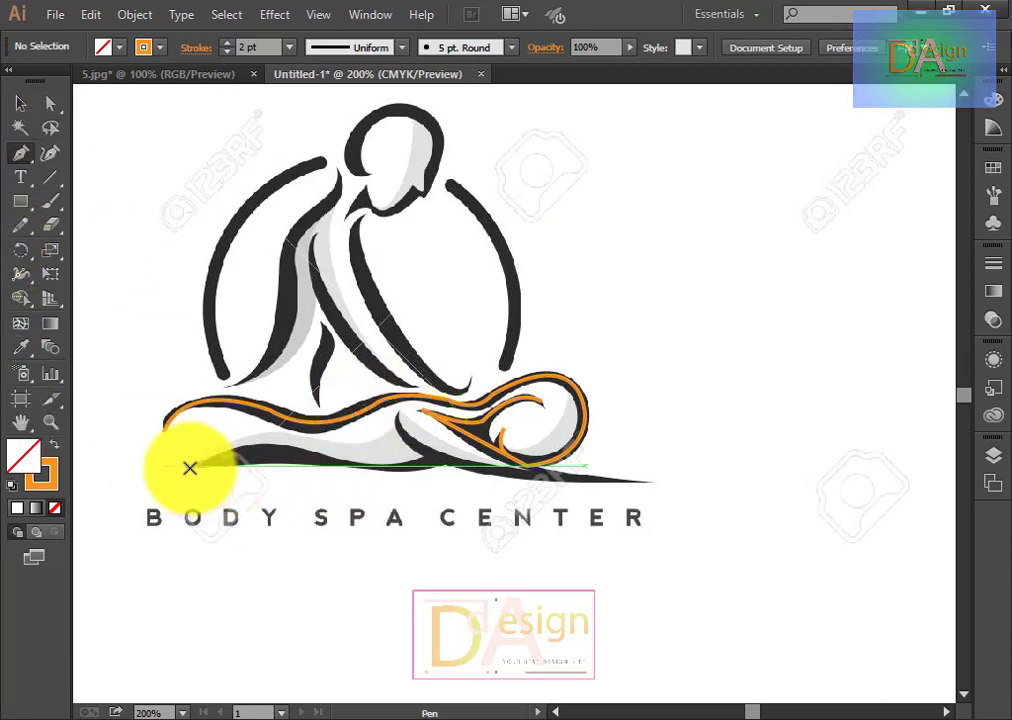
pyautogui.click(190, 467)
pyautogui.moveTo(333, 464); pyautogui.dragTo(398, 493)
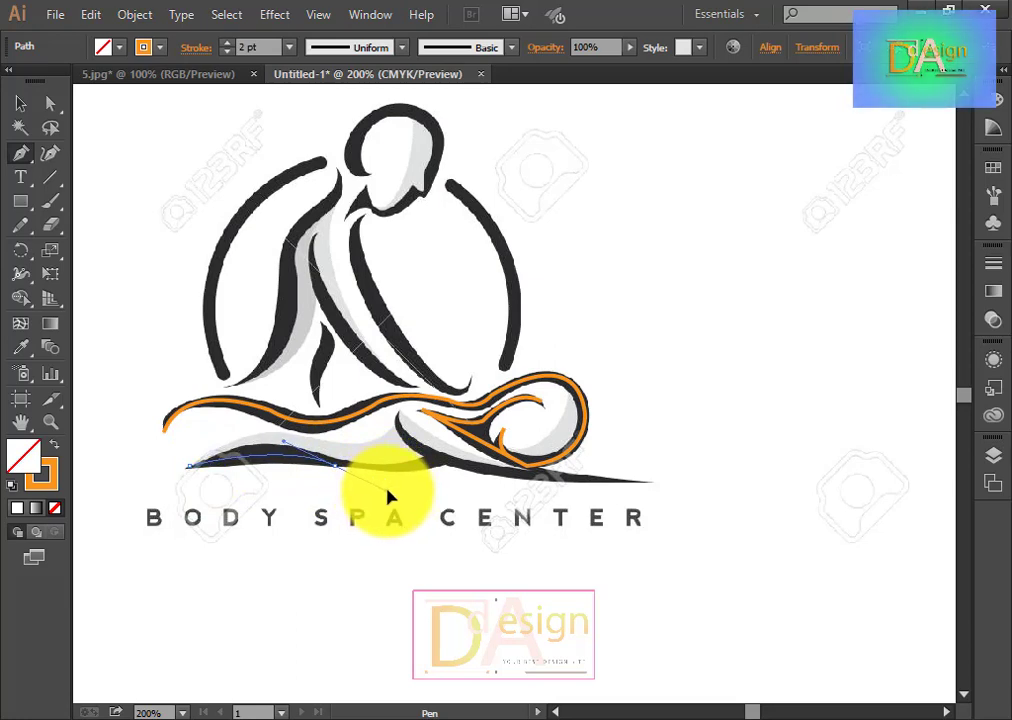
pyautogui.moveTo(380, 493)
pyautogui.mouseDown()
pyautogui.moveTo(377, 474)
pyautogui.moveTo(336, 470)
pyautogui.moveTo(433, 462)
pyautogui.mouseUp()
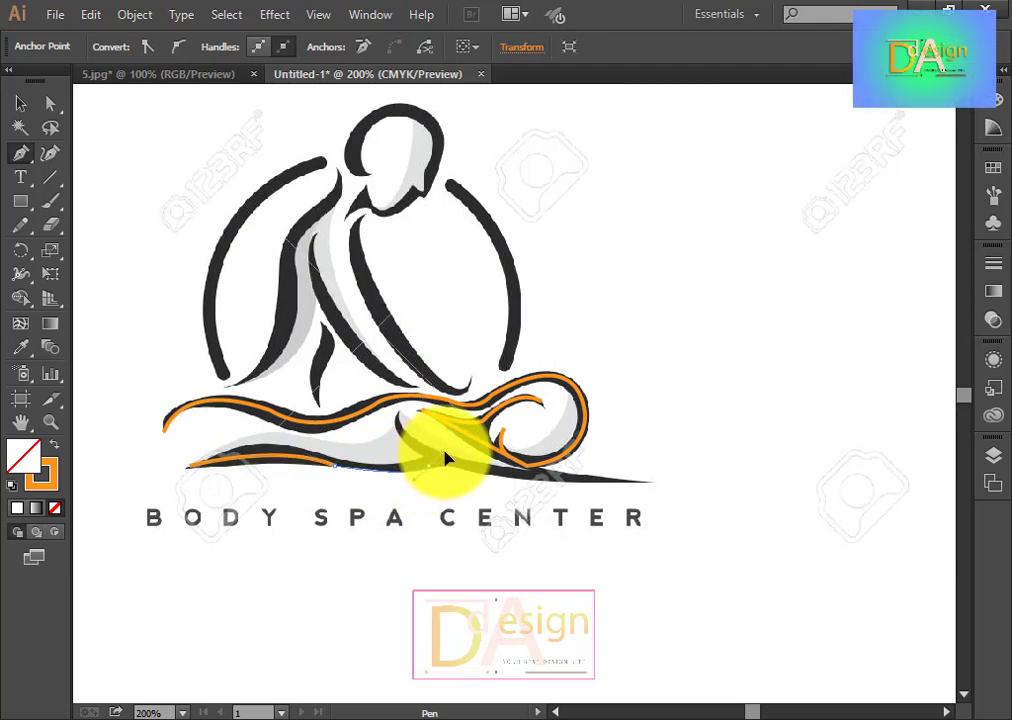
pyautogui.moveTo(422, 474)
pyautogui.mouseDown()
pyautogui.moveTo(452, 457)
pyautogui.moveTo(440, 459)
pyautogui.mouseUp()
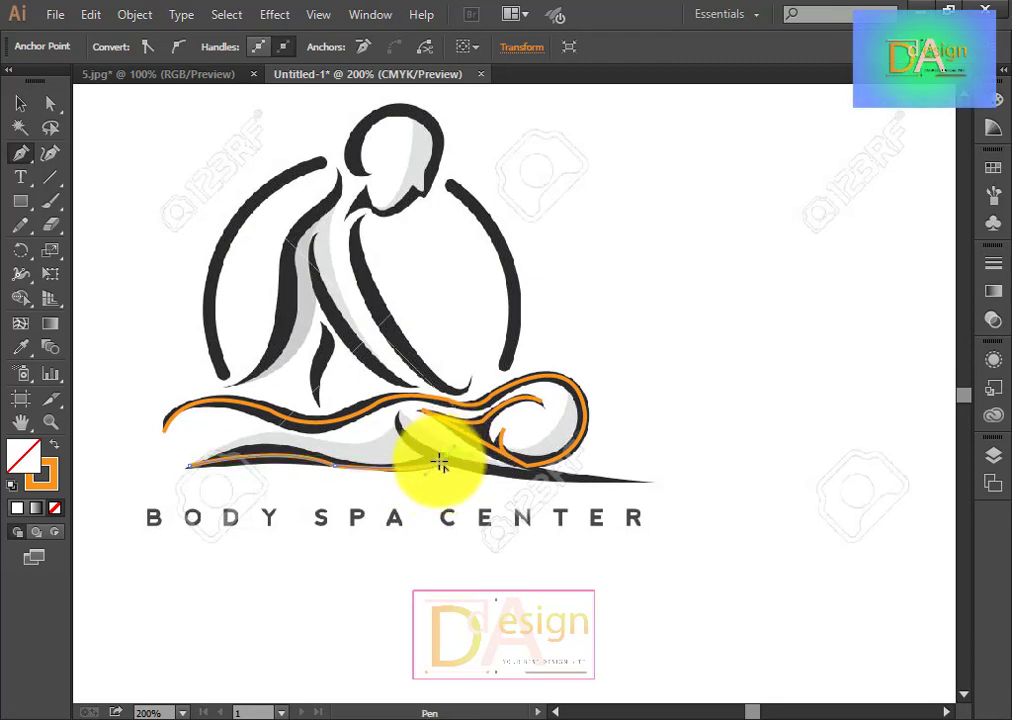
pyautogui.click(20, 104)
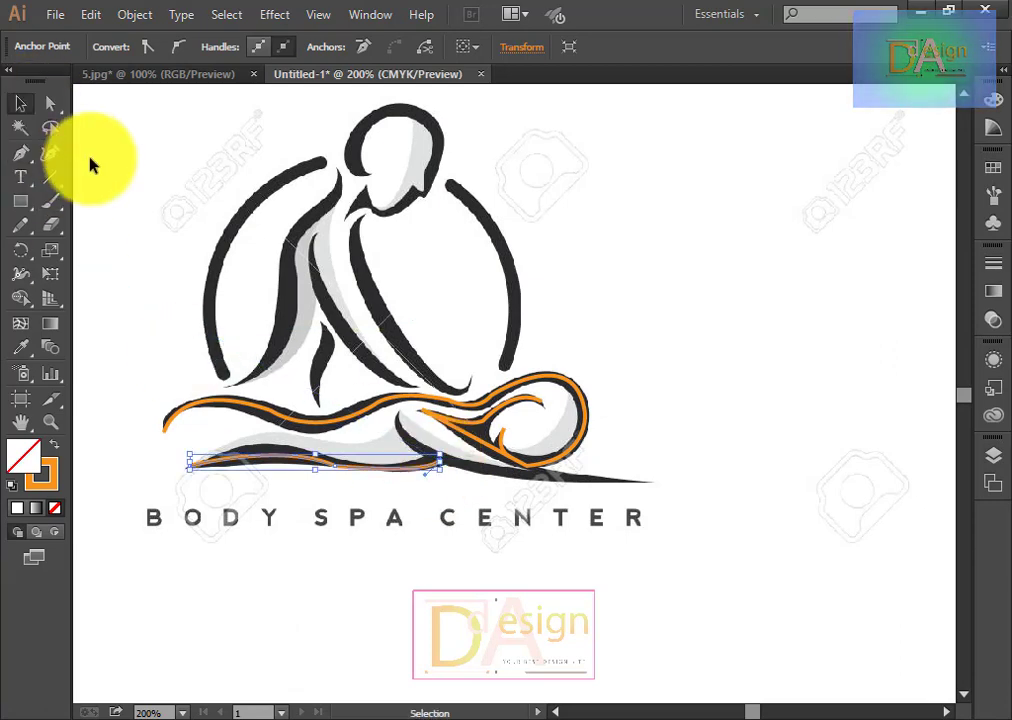
pyautogui.click(90, 165)
# Step: Draw the long bottom curve from the inner leg out to its pointed right tip
pyautogui.click(20, 153)
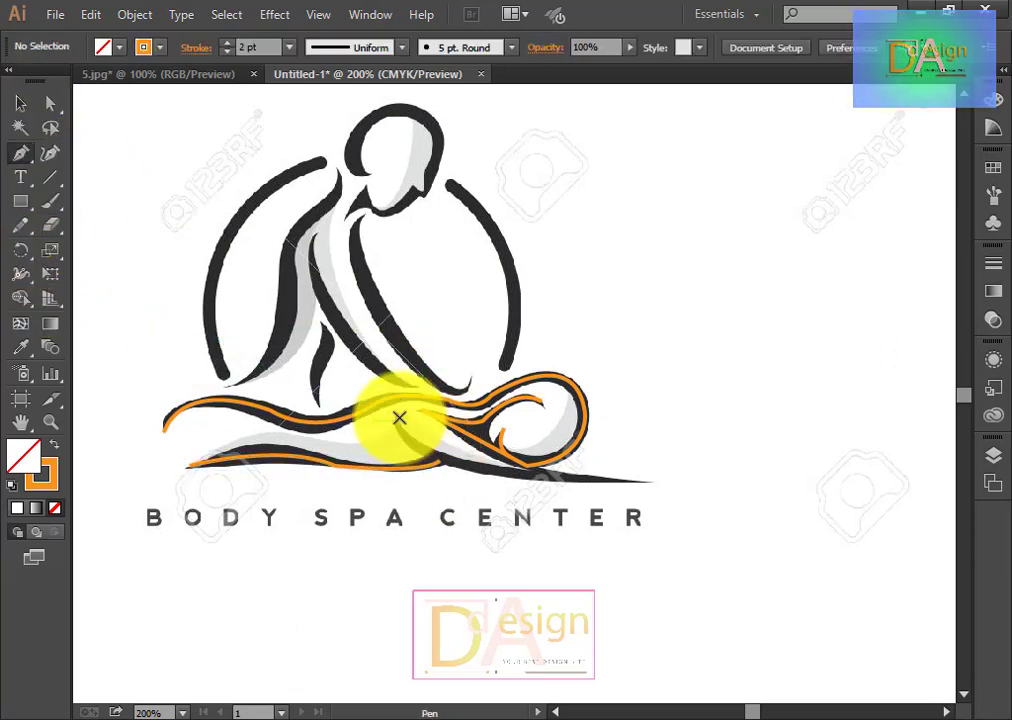
pyautogui.moveTo(397, 414)
pyautogui.mouseDown()
pyautogui.moveTo(642, 485)
pyautogui.moveTo(863, 481)
pyautogui.moveTo(905, 490)
pyautogui.mouseUp()
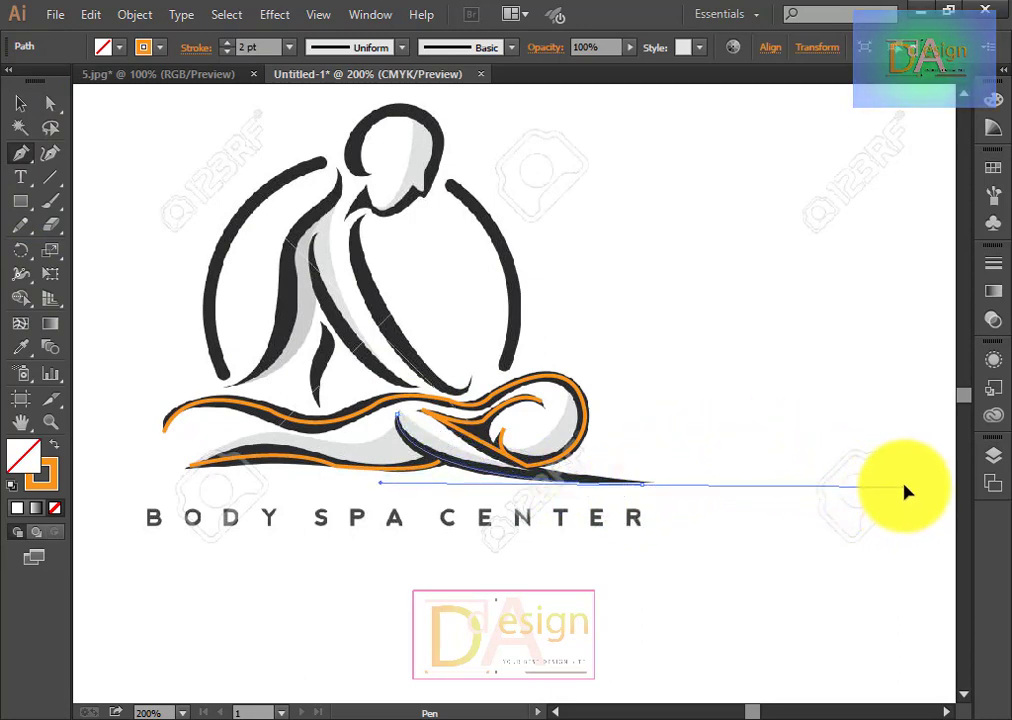
pyautogui.click(20, 103)
pyautogui.click(657, 285)
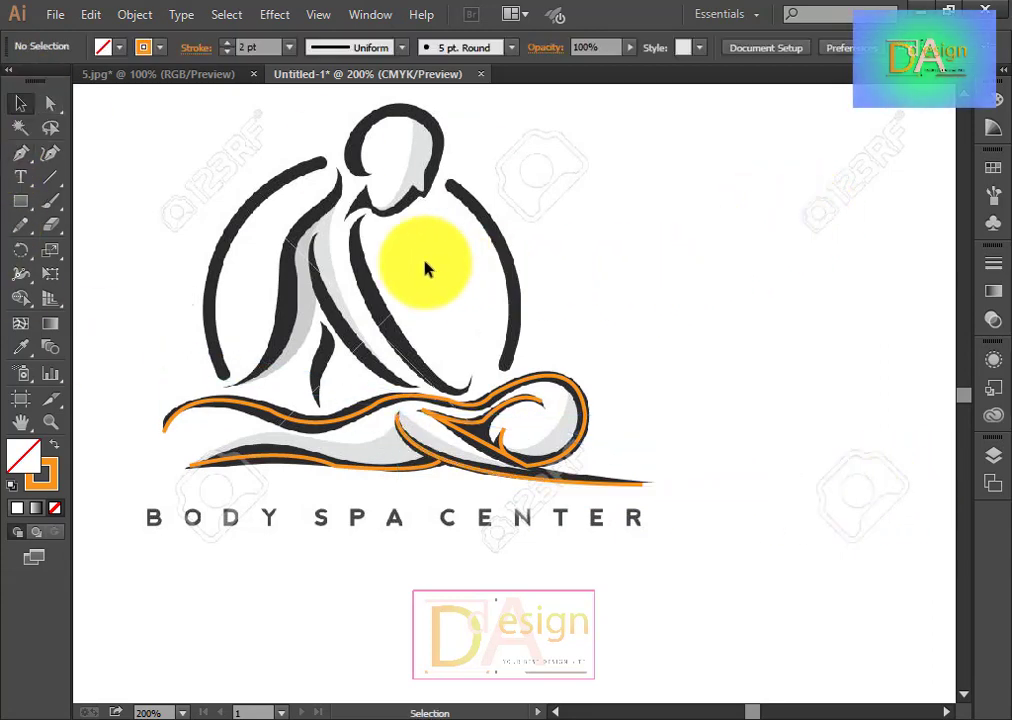
# Step: Trace the figure's back from the shoulder down to the lap
pyautogui.click(20, 153)
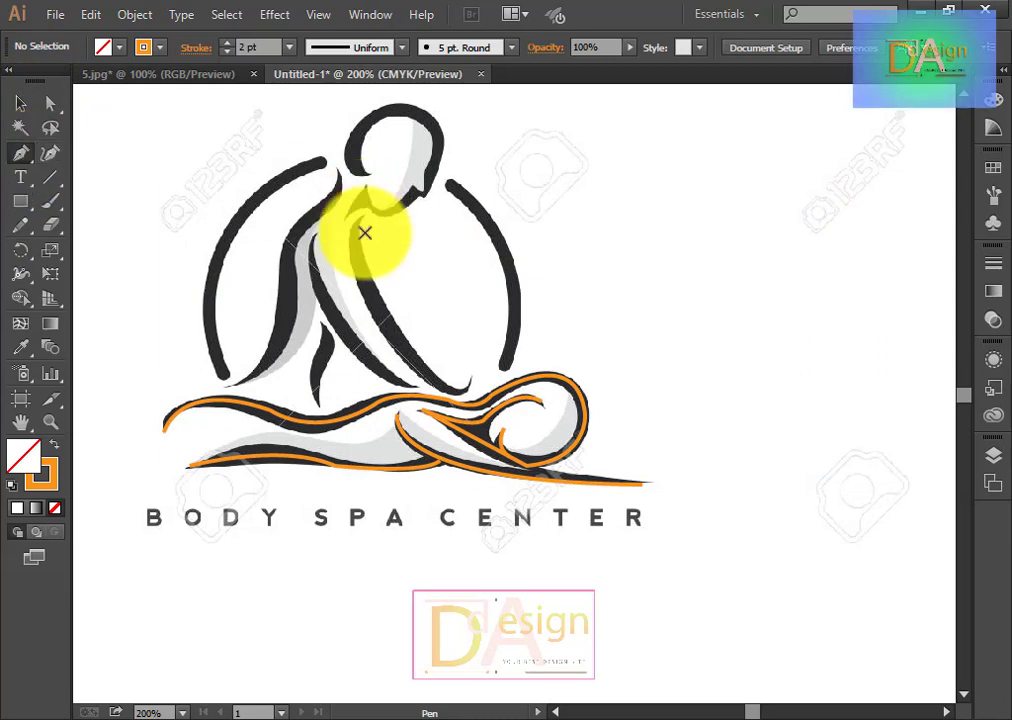
pyautogui.click(339, 175)
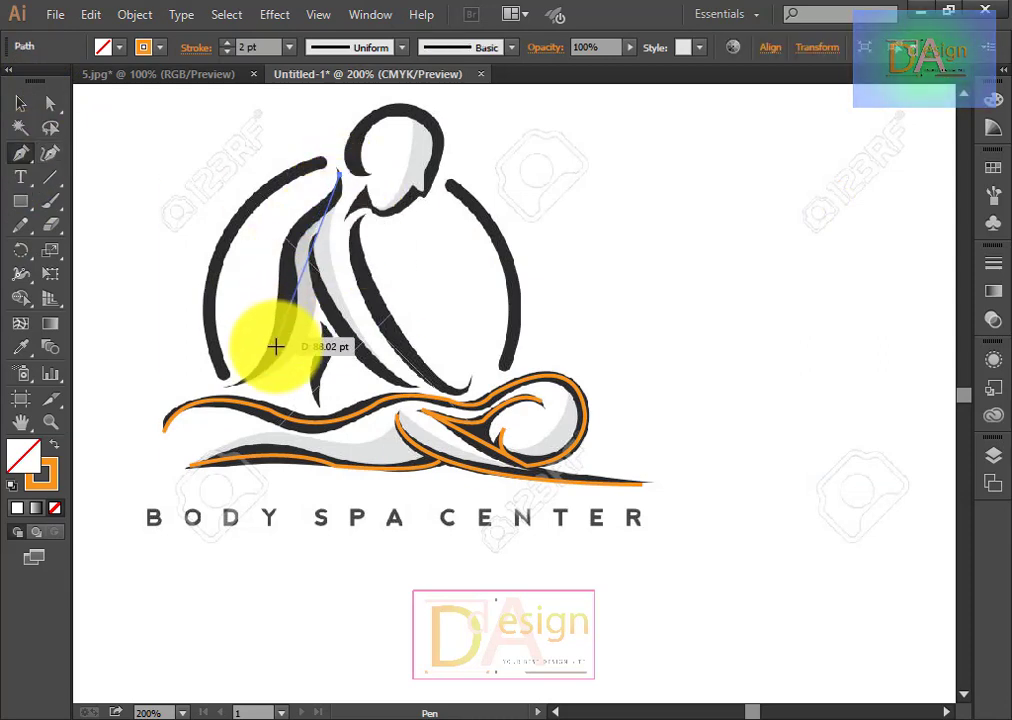
pyautogui.click(289, 240)
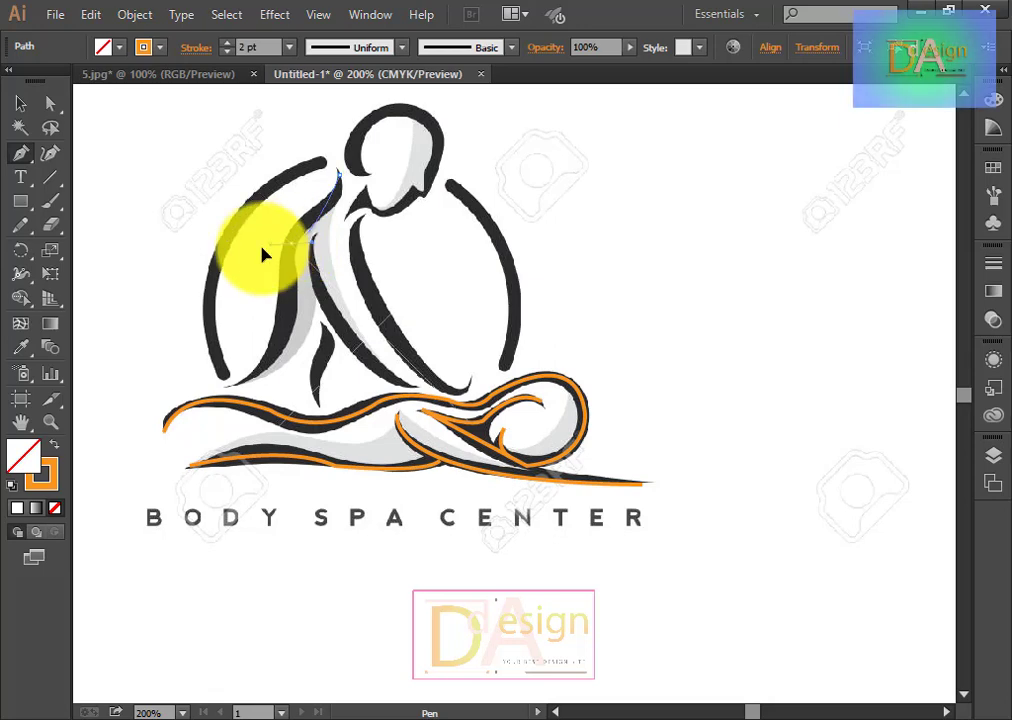
pyautogui.hotkey('ctrl', 'z')
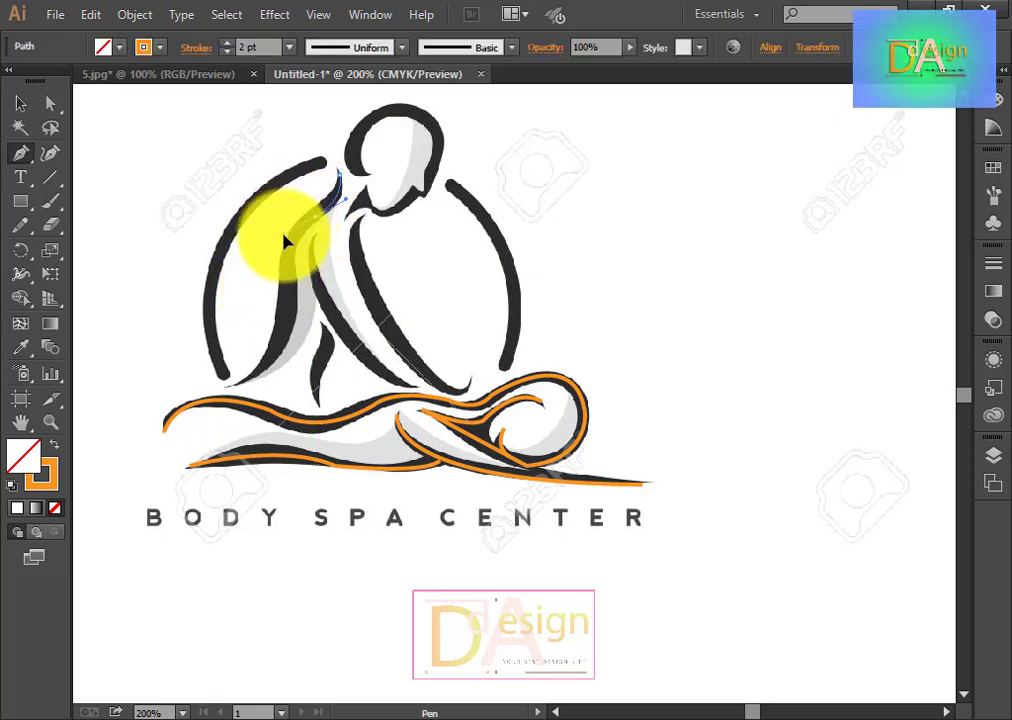
pyautogui.click(287, 238)
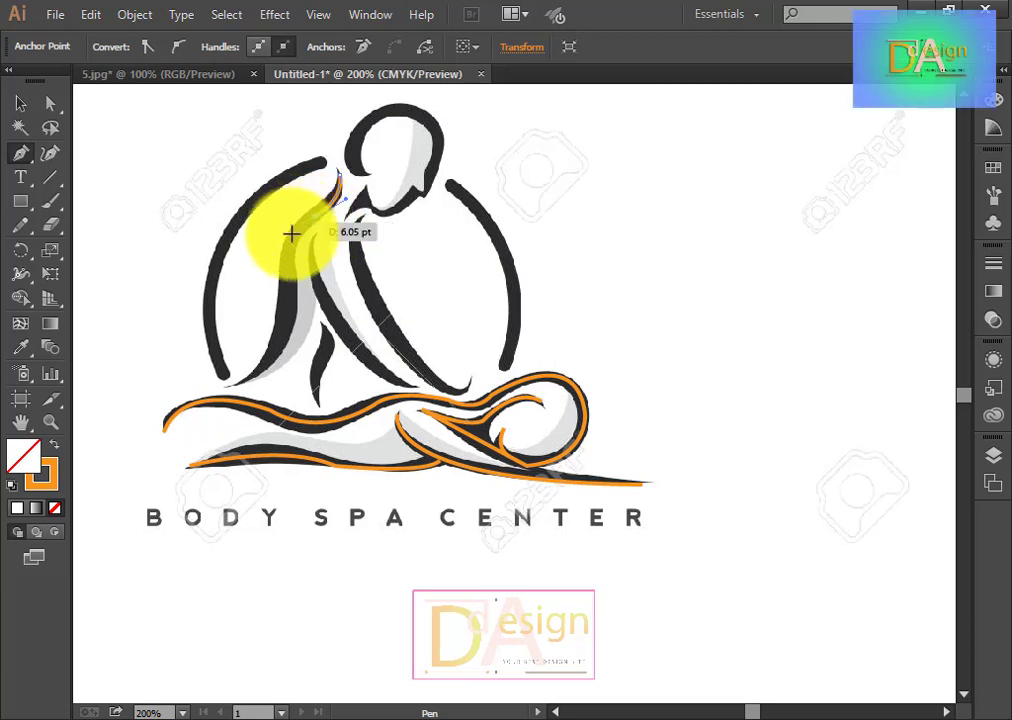
pyautogui.moveTo(291, 233); pyautogui.dragTo(287, 373)
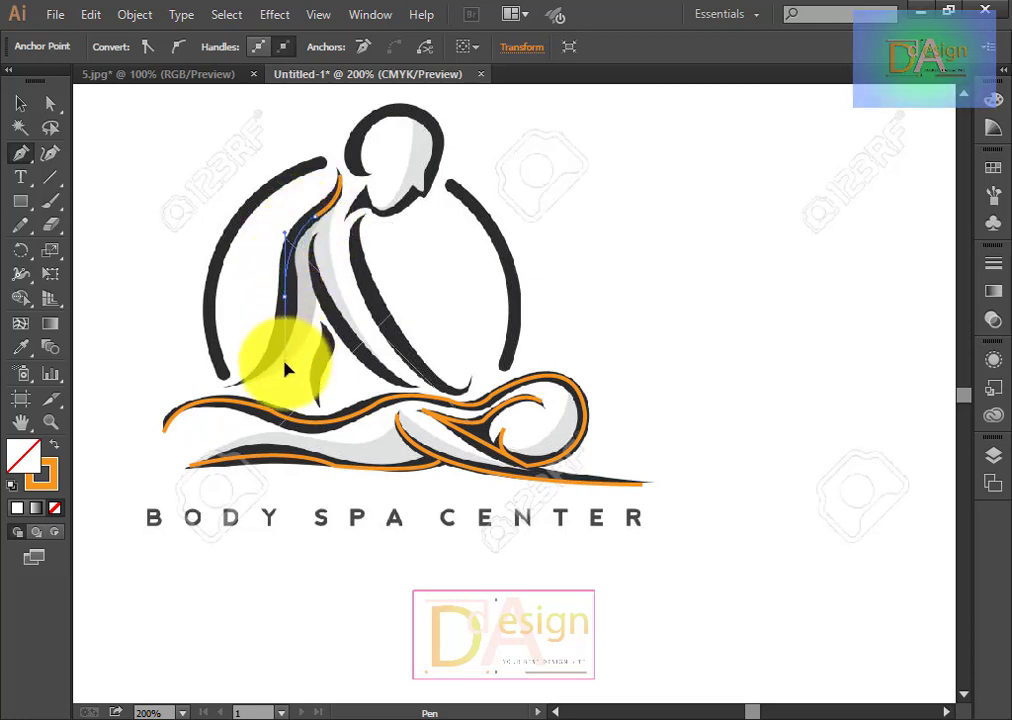
pyautogui.hotkey('ctrl', 'z')
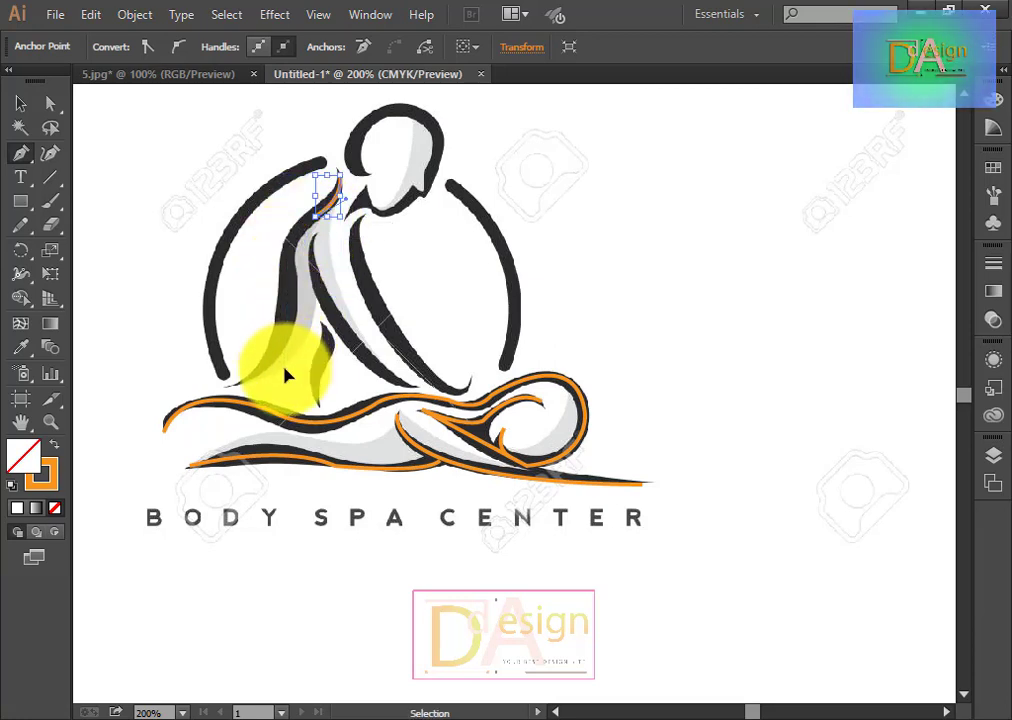
pyautogui.moveTo(287, 372)
pyautogui.mouseDown()
pyautogui.moveTo(288, 297)
pyautogui.moveTo(296, 350)
pyautogui.moveTo(286, 302)
pyautogui.moveTo(287, 332)
pyautogui.mouseUp()
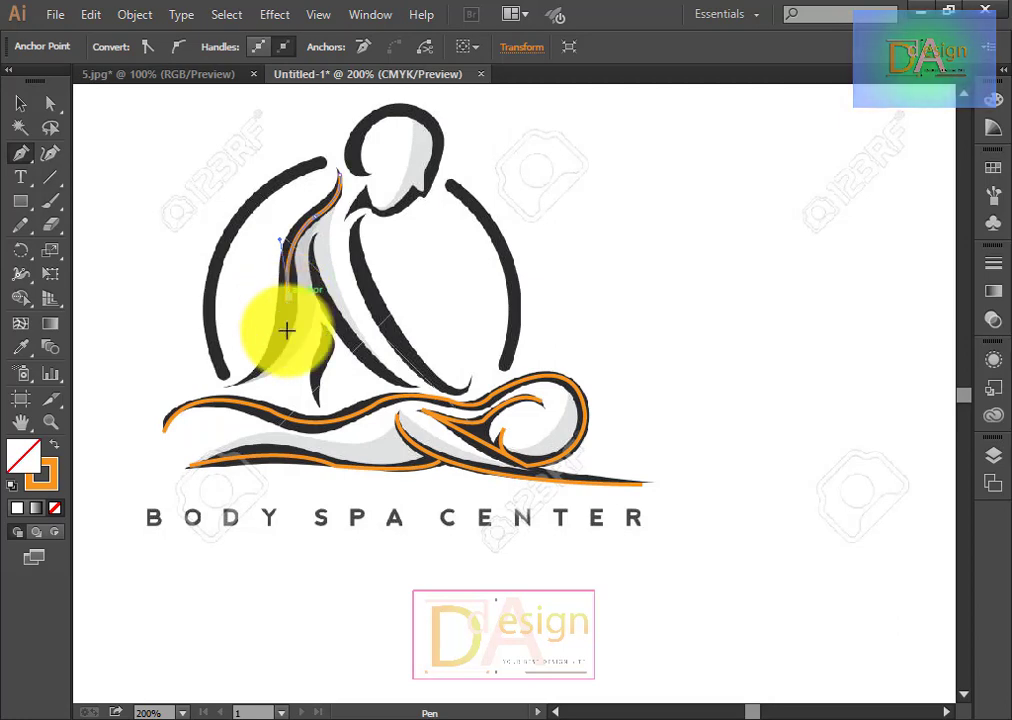
pyautogui.moveTo(258, 382); pyautogui.dragTo(203, 400)
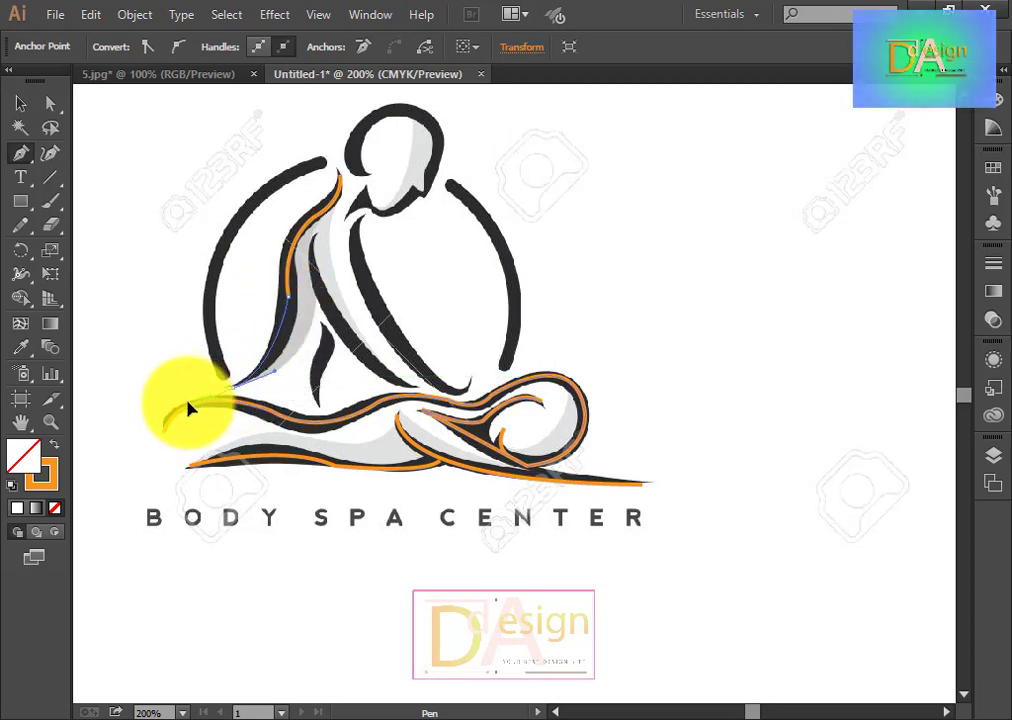
pyautogui.moveTo(188, 408); pyautogui.dragTo(176, 381)
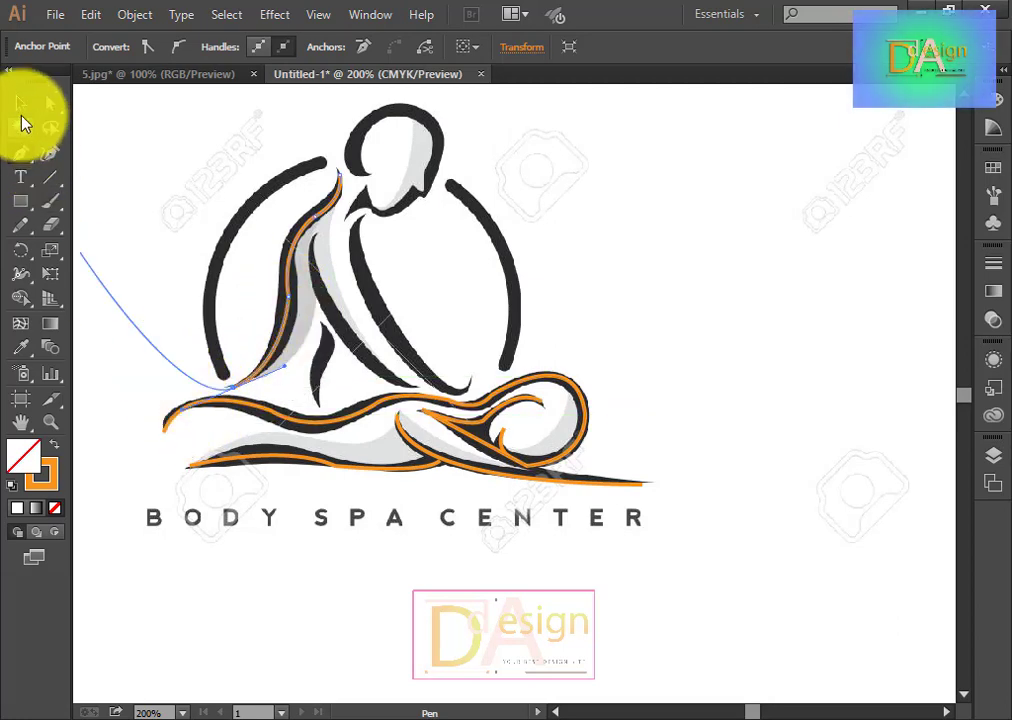
pyautogui.click(21, 102)
pyautogui.click(95, 170)
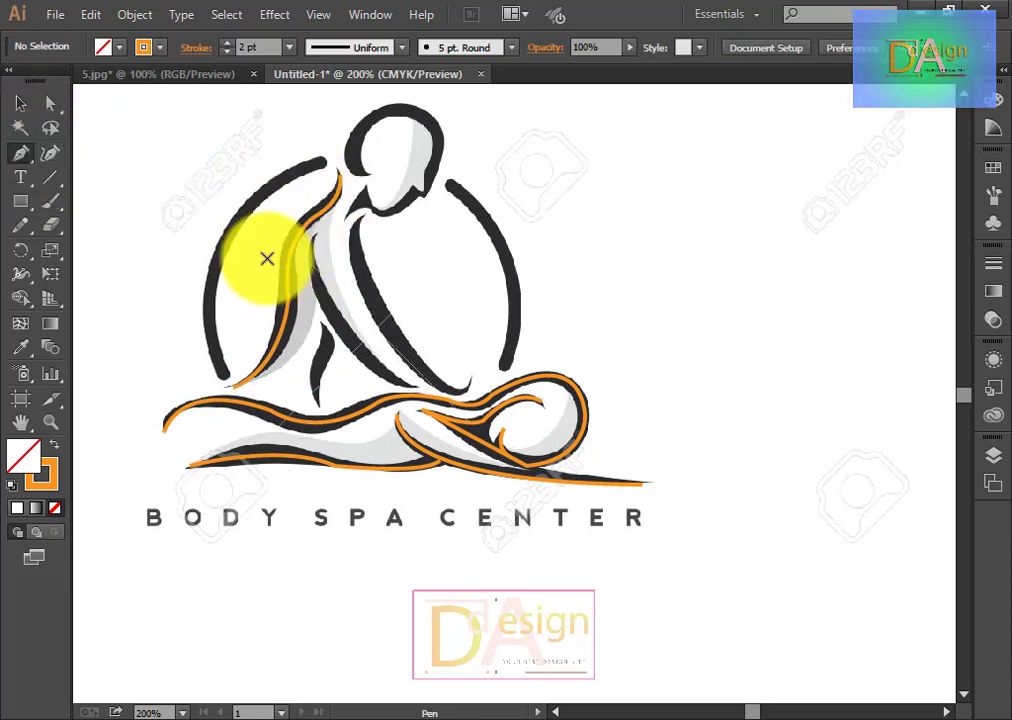
# Step: Trace the inner torso line and the small fold shape above the lap
pyautogui.click(316, 236)
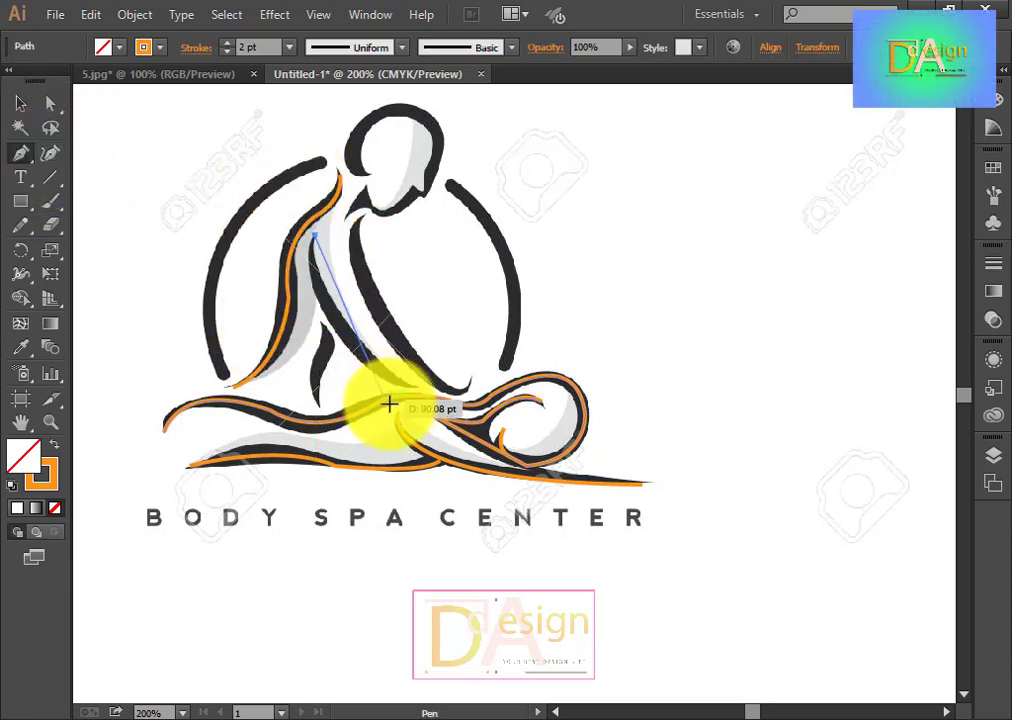
pyautogui.moveTo(411, 388)
pyautogui.mouseDown()
pyautogui.moveTo(541, 453)
pyautogui.moveTo(529, 445)
pyautogui.mouseUp()
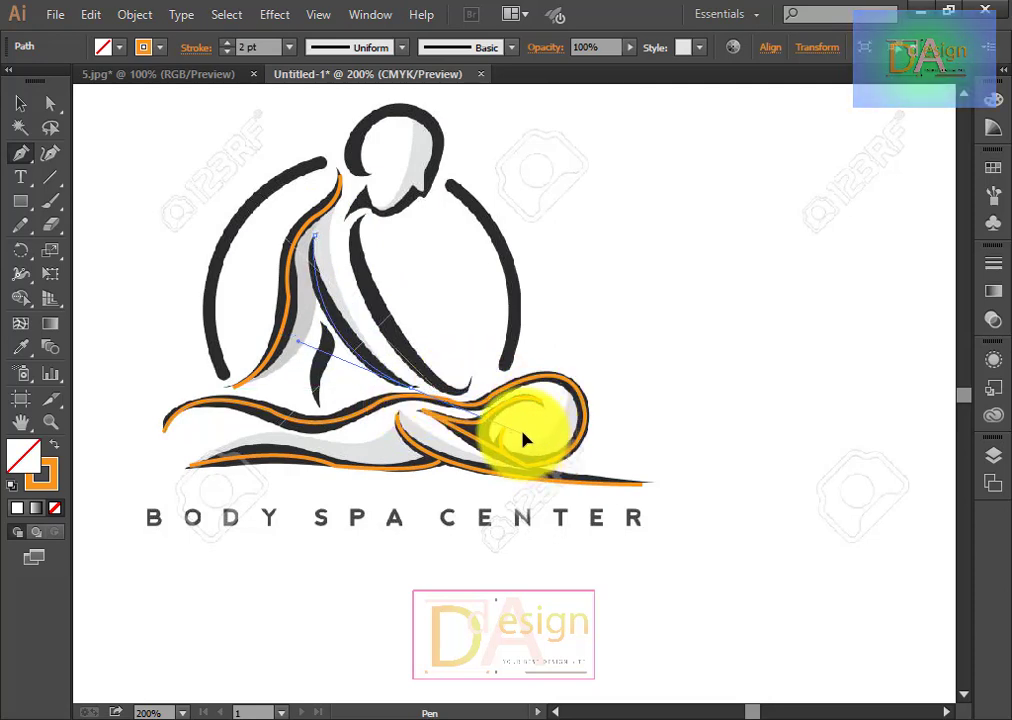
pyautogui.click(20, 103)
pyautogui.click(113, 203)
pyautogui.click(20, 153)
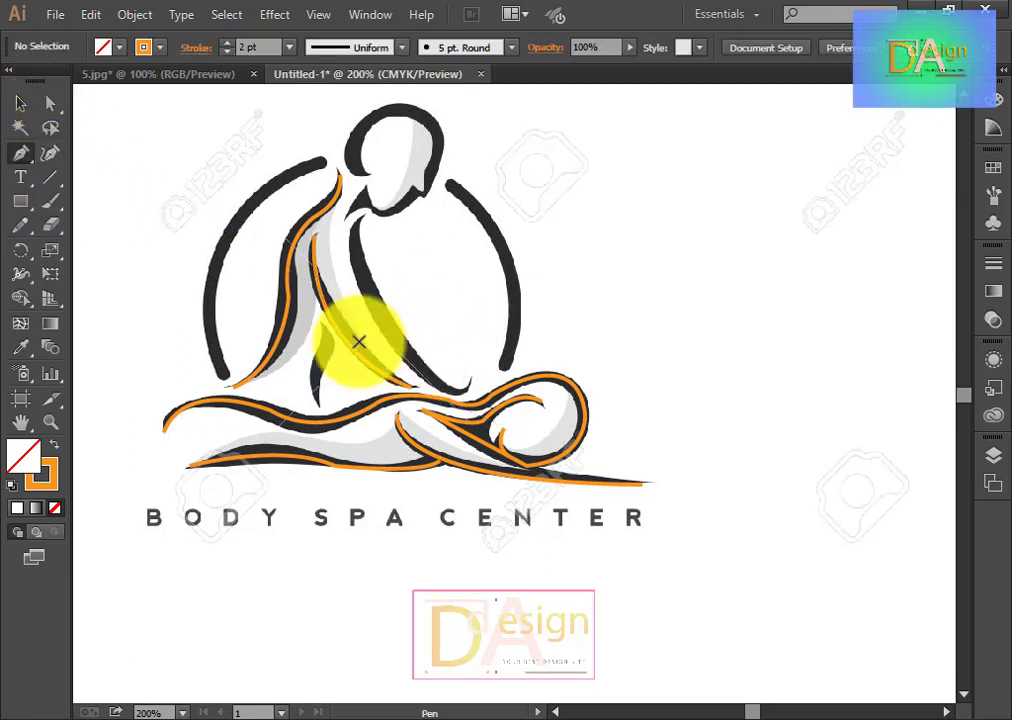
pyautogui.moveTo(327, 341)
pyautogui.mouseDown()
pyautogui.moveTo(327, 363)
pyautogui.moveTo(305, 385)
pyautogui.moveTo(329, 371)
pyautogui.moveTo(335, 418)
pyautogui.mouseUp()
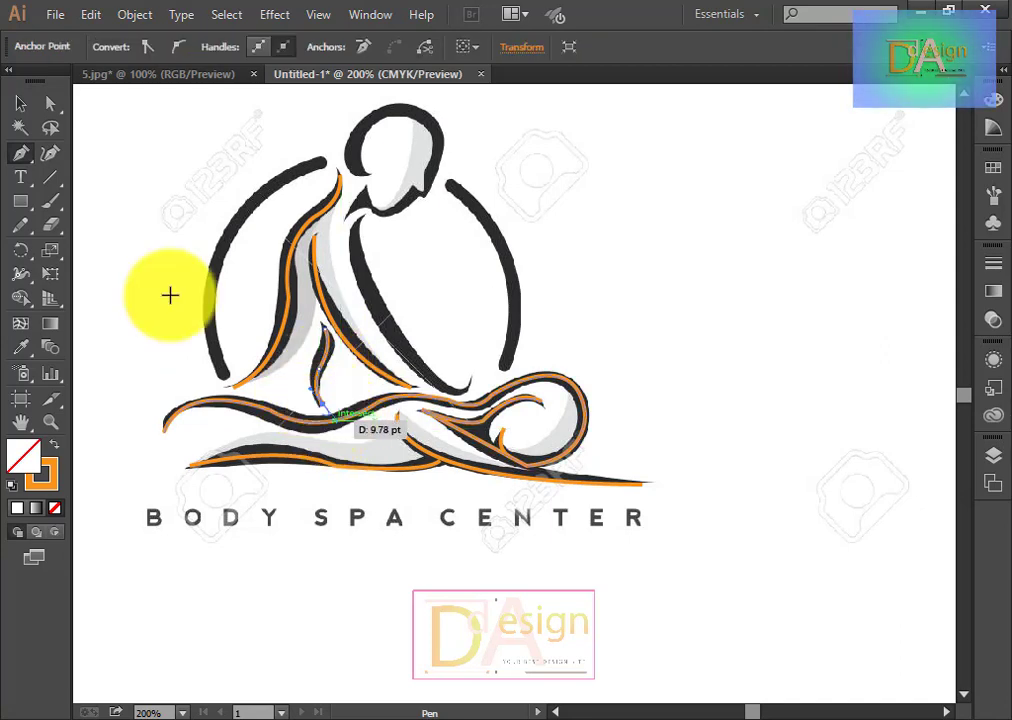
pyautogui.click(21, 103)
pyautogui.click(138, 128)
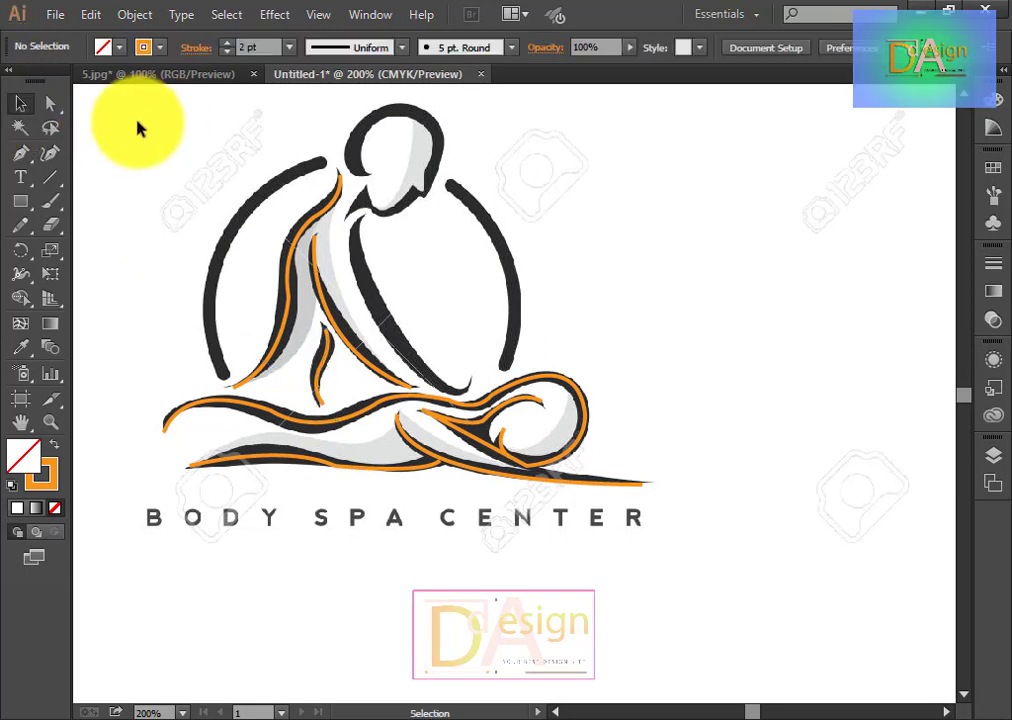
# Step: Trace a curved orange path along the right arm line, from below the neck to the knee
pyautogui.click(21, 153)
pyautogui.click(358, 219)
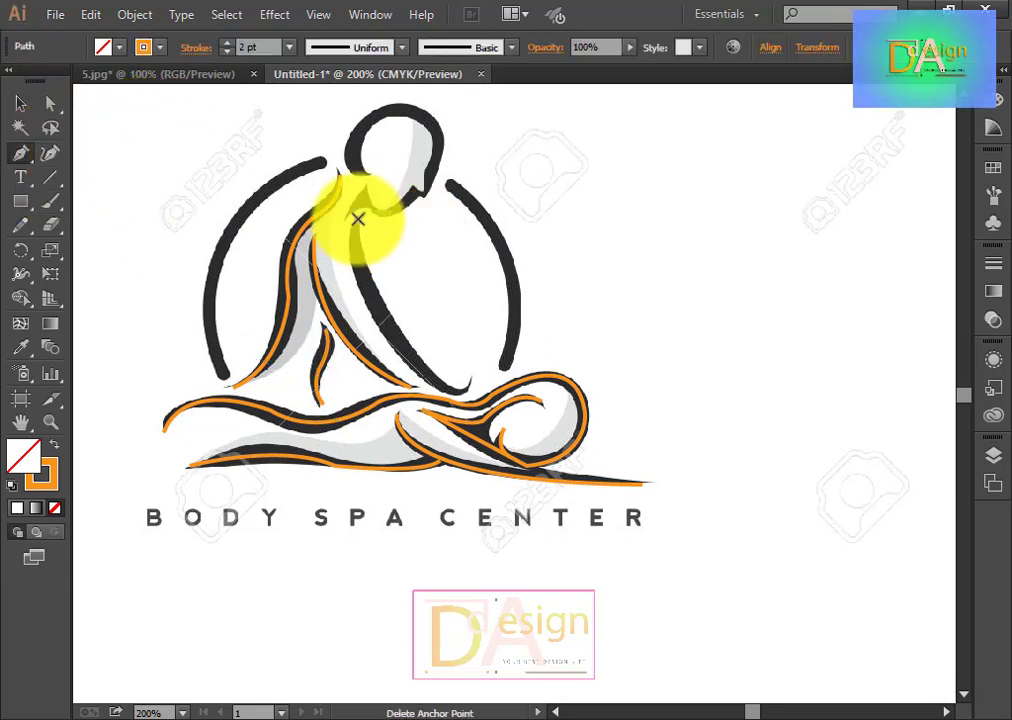
pyautogui.moveTo(471, 388)
pyautogui.mouseDown()
pyautogui.moveTo(549, 384)
pyautogui.moveTo(607, 438)
pyautogui.moveTo(585, 397)
pyautogui.moveTo(560, 402)
pyautogui.mouseUp()
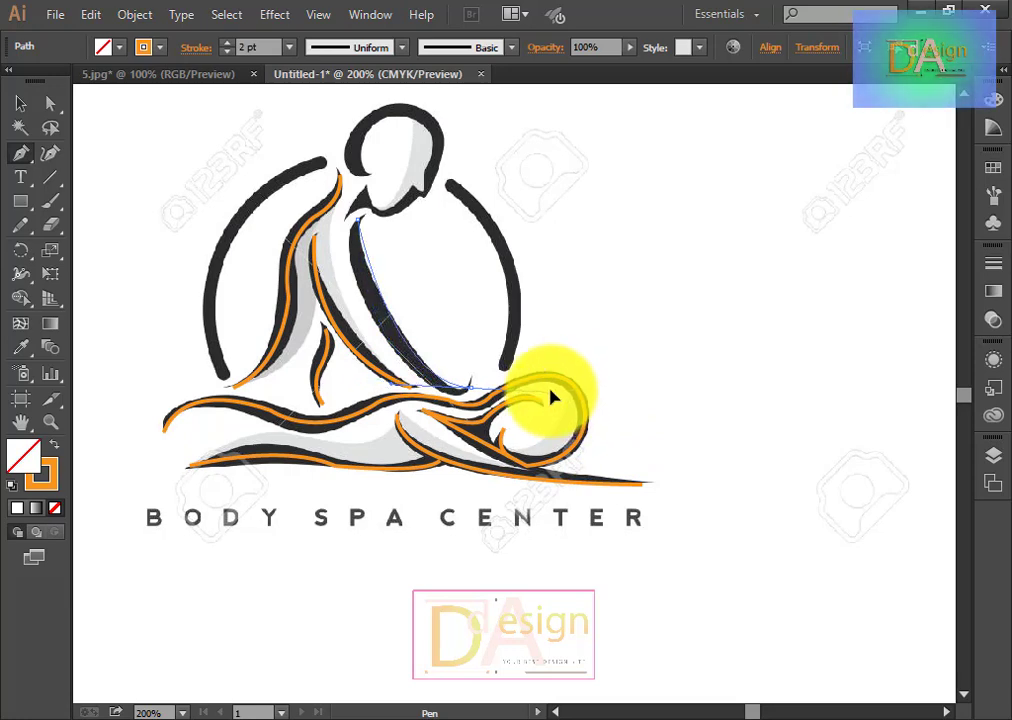
pyautogui.moveTo(552, 397)
pyautogui.mouseDown()
pyautogui.moveTo(572, 420)
pyautogui.moveTo(571, 411)
pyautogui.mouseUp()
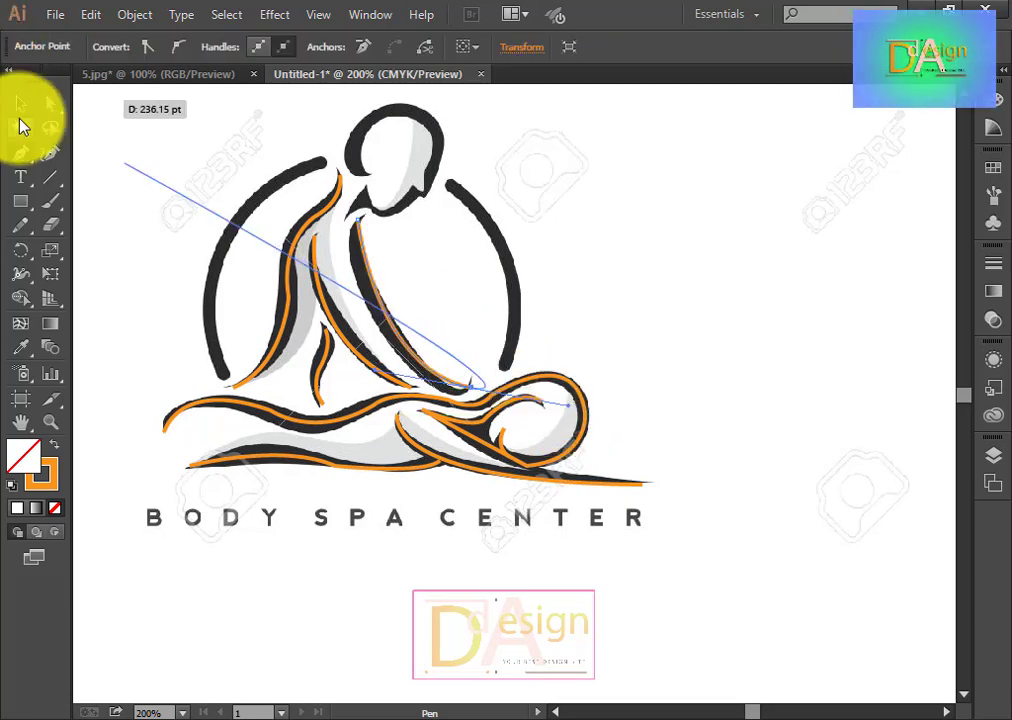
pyautogui.click(20, 103)
pyautogui.click(668, 276)
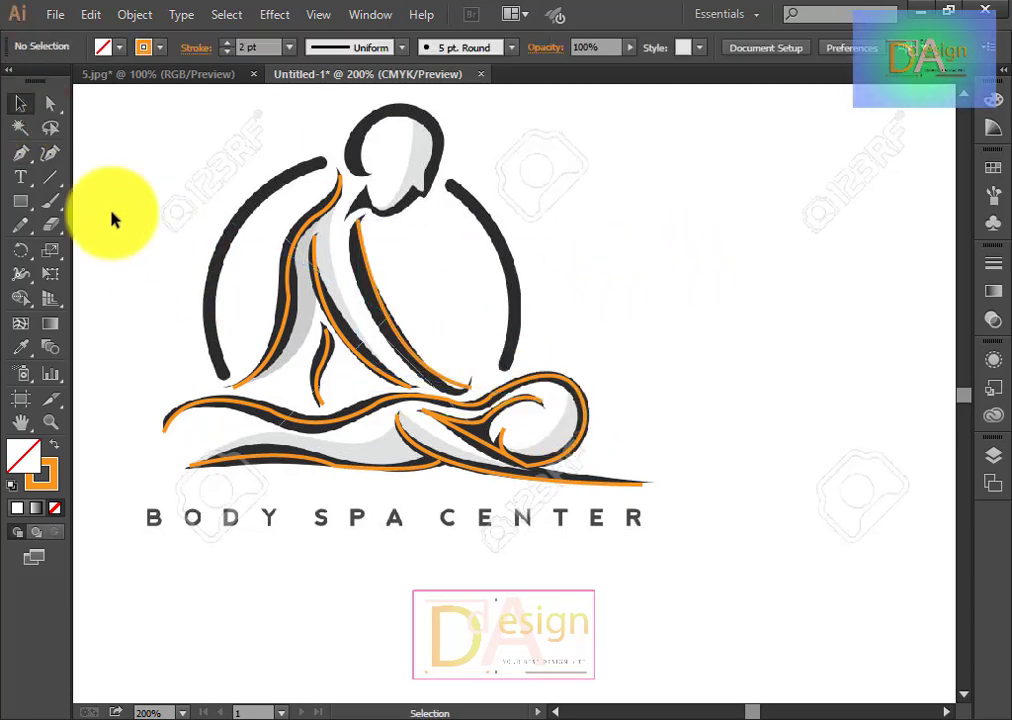
# Step: Start a new orange path at the top of the head, undoing a stray straight segment
pyautogui.click(20, 152)
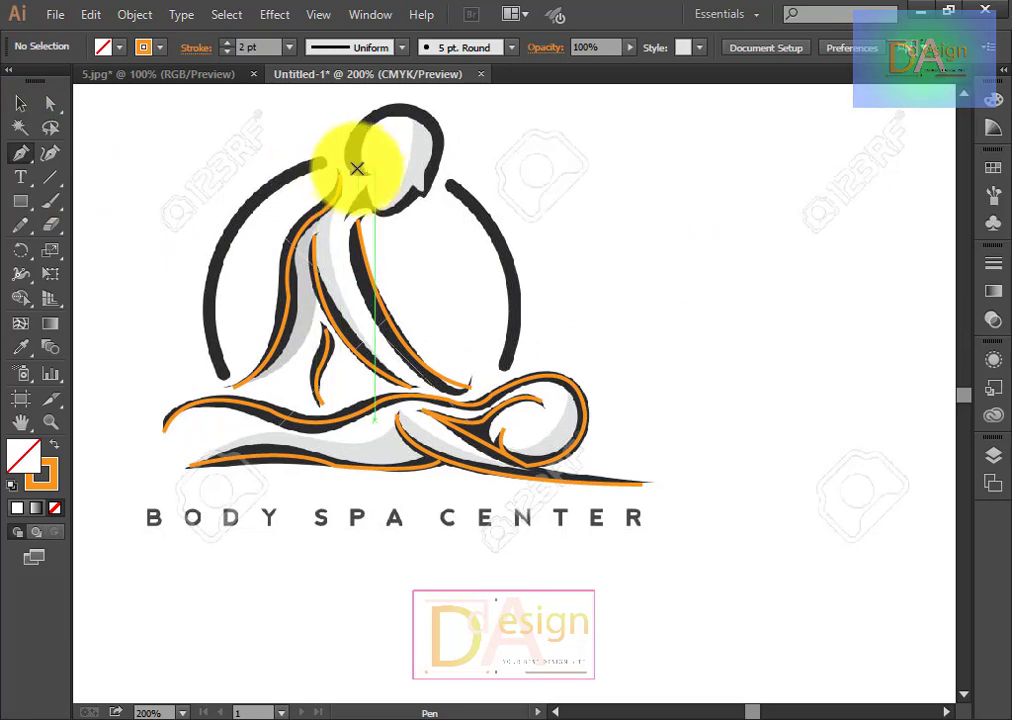
pyautogui.click(384, 119)
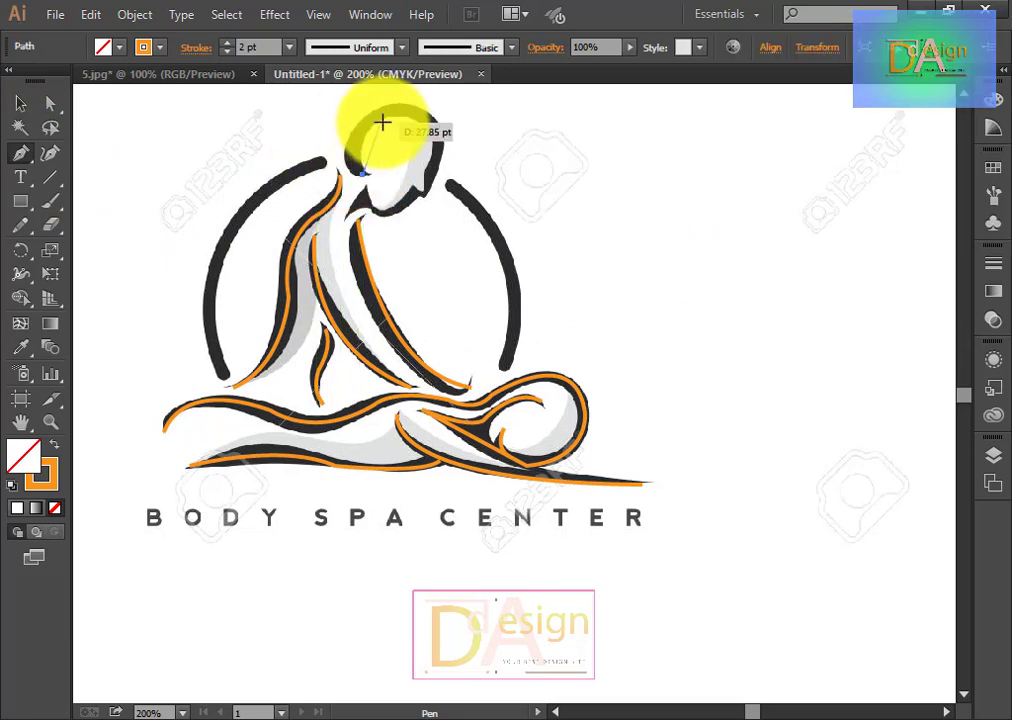
pyautogui.scroll(5, 410, 110)
pyautogui.click(420, 143)
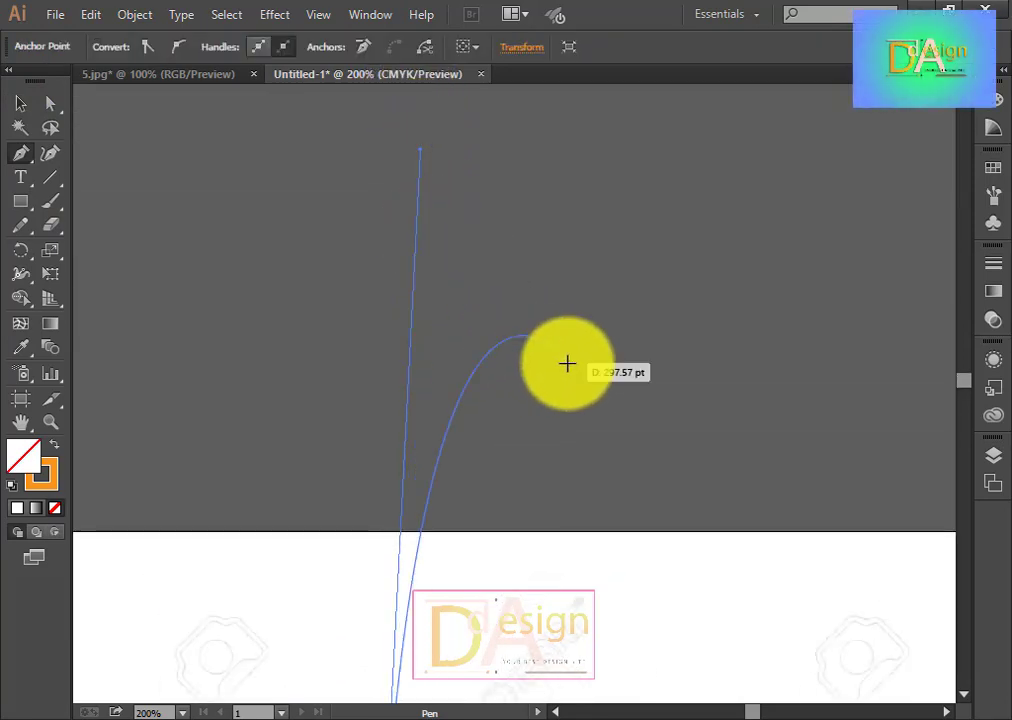
pyautogui.scroll(-2, 560, 380)
pyautogui.scroll(-3, 576, 425)
pyautogui.scroll(-4, 540, 340)
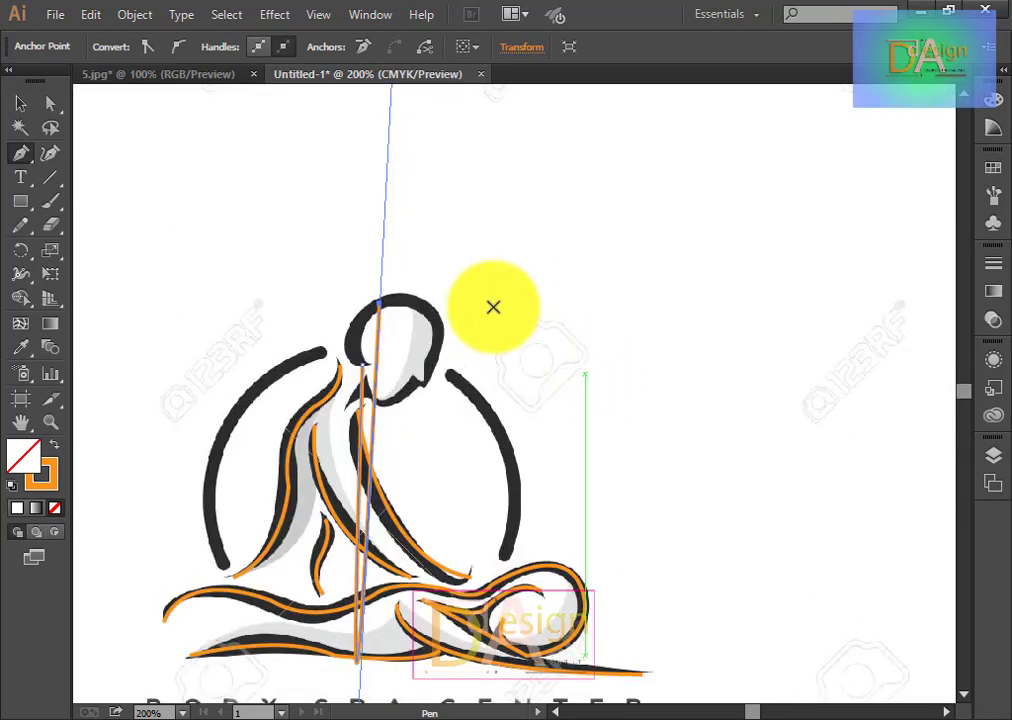
pyautogui.scroll(-4, 492, 298)
pyautogui.scroll(2, 650, 294)
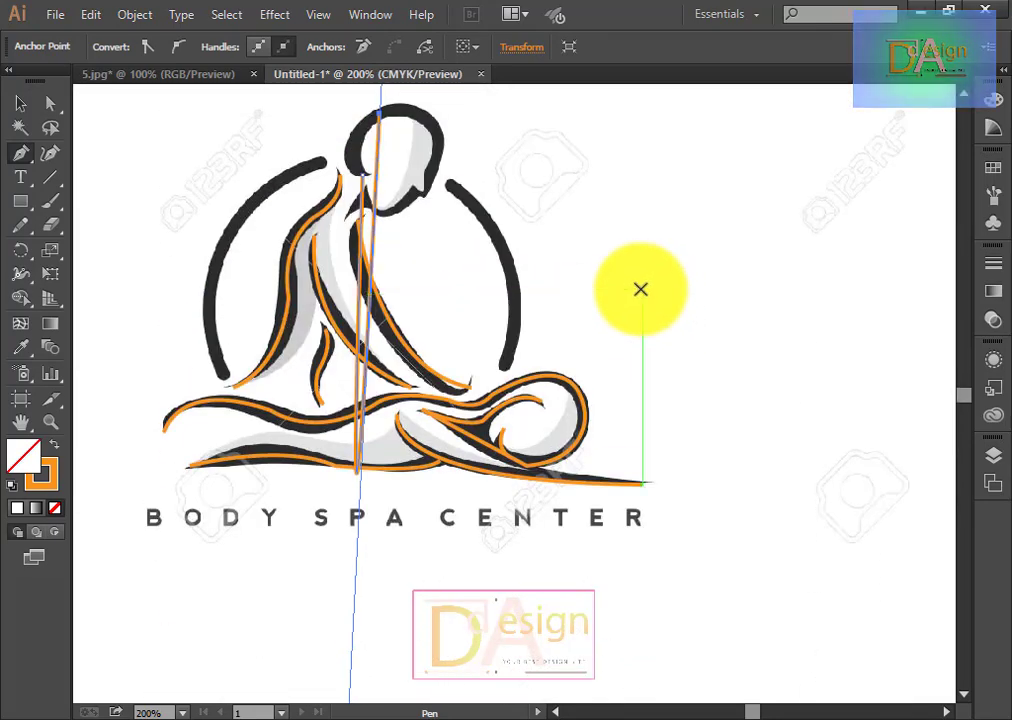
pyautogui.hotkey('ctrl', 'z')
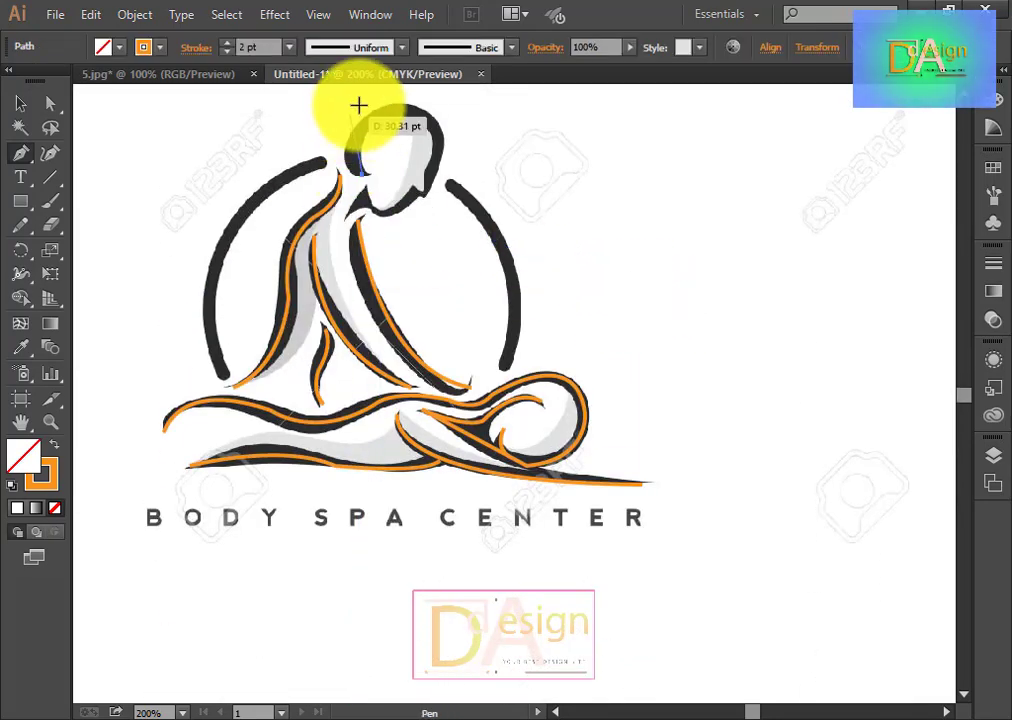
pyautogui.moveTo(385, 117); pyautogui.dragTo(425, 145)
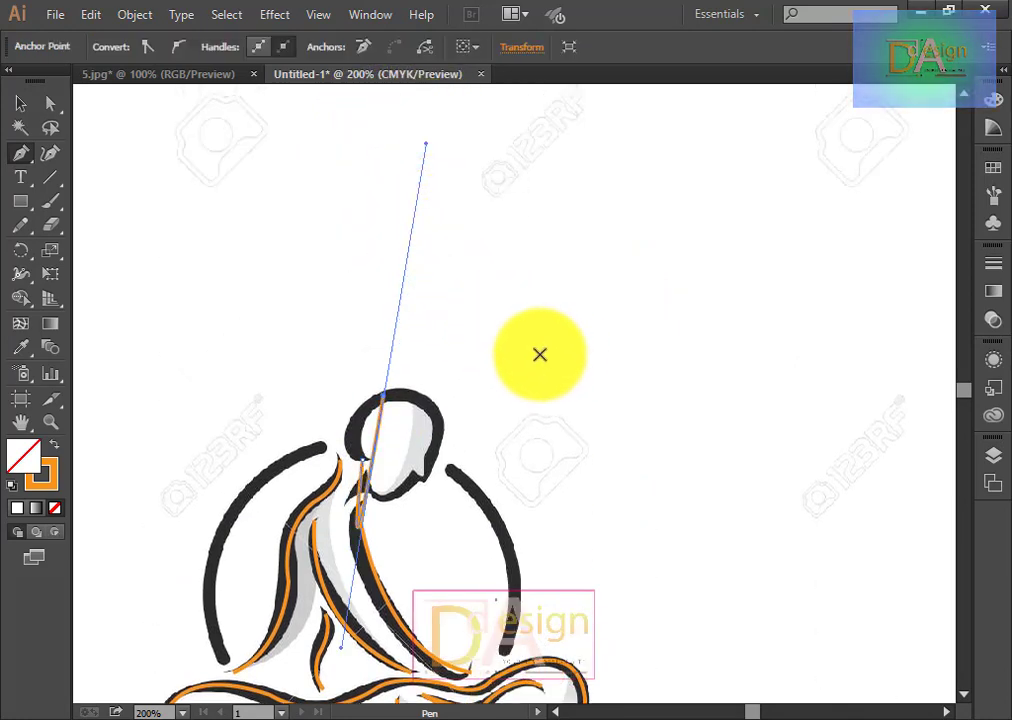
pyautogui.moveTo(529, 364); pyautogui.dragTo(529, 203)
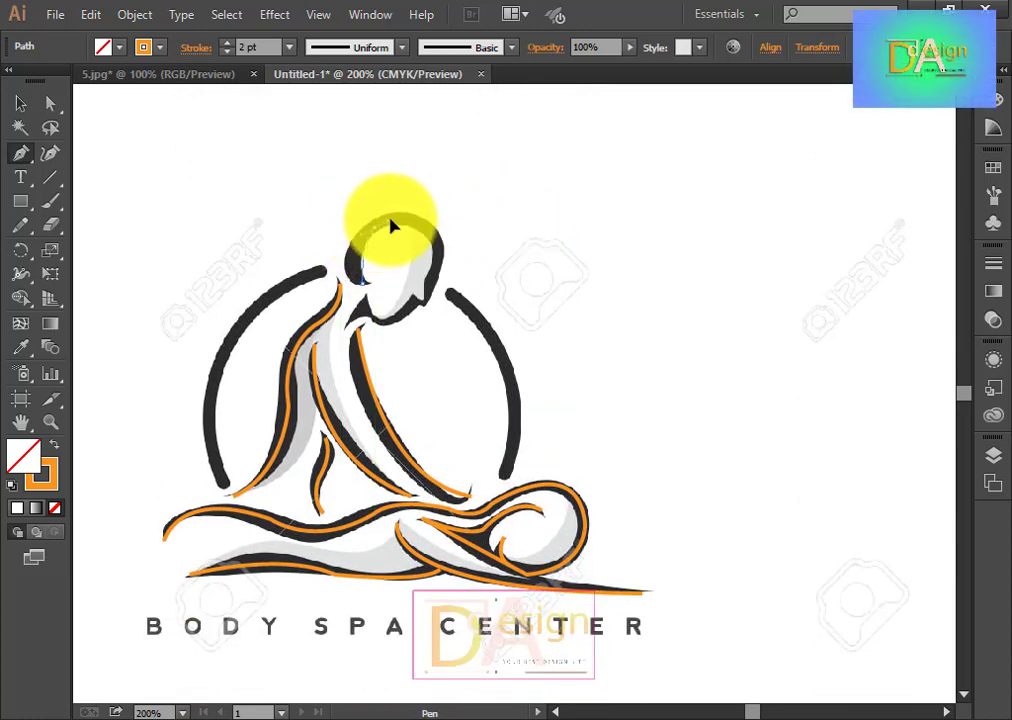
# Step: Curve the path over the head, around its right side and down the neck, then deselect
pyautogui.moveTo(366, 226); pyautogui.dragTo(379, 233)
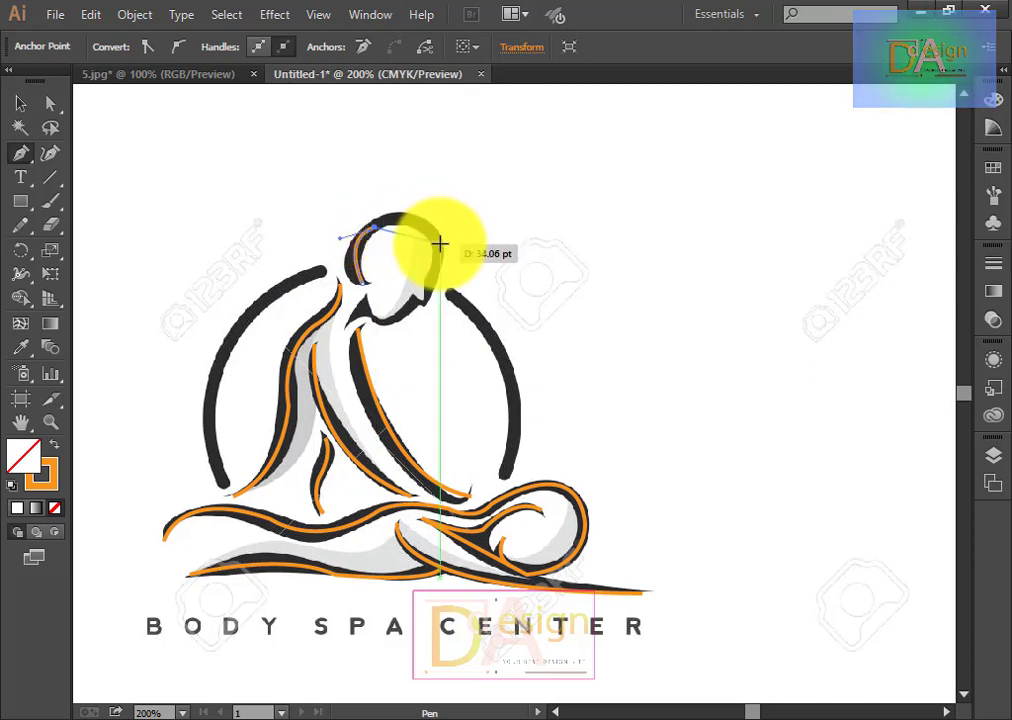
pyautogui.moveTo(440, 246)
pyautogui.mouseDown()
pyautogui.moveTo(448, 267)
pyautogui.moveTo(441, 246)
pyautogui.moveTo(432, 302)
pyautogui.mouseUp()
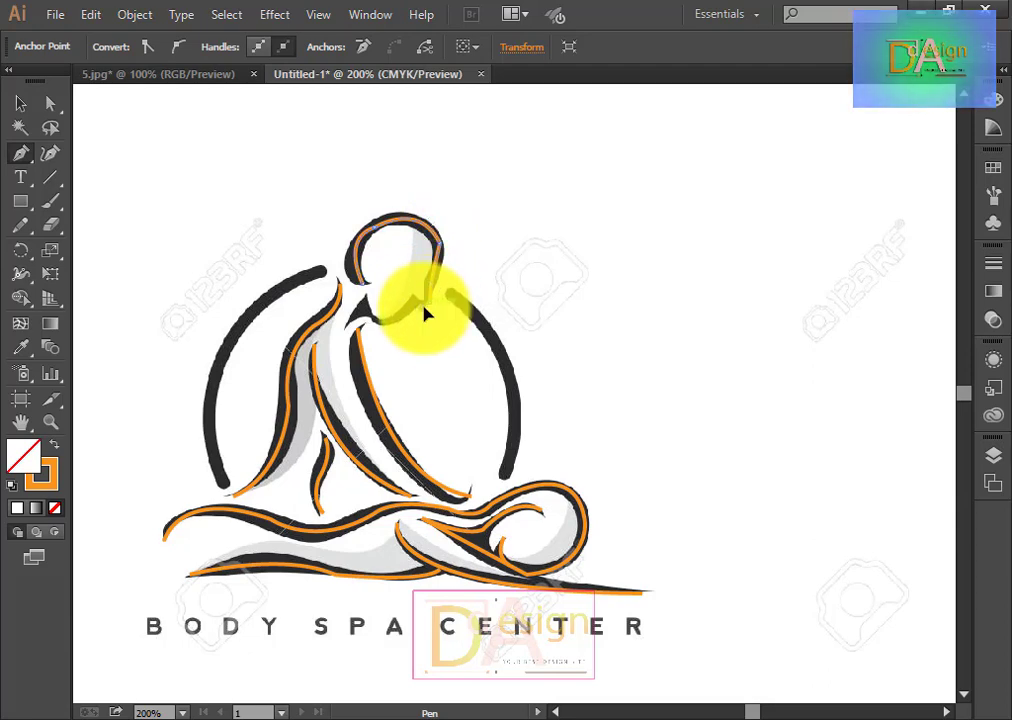
pyautogui.hotkey('ctrl', '+')
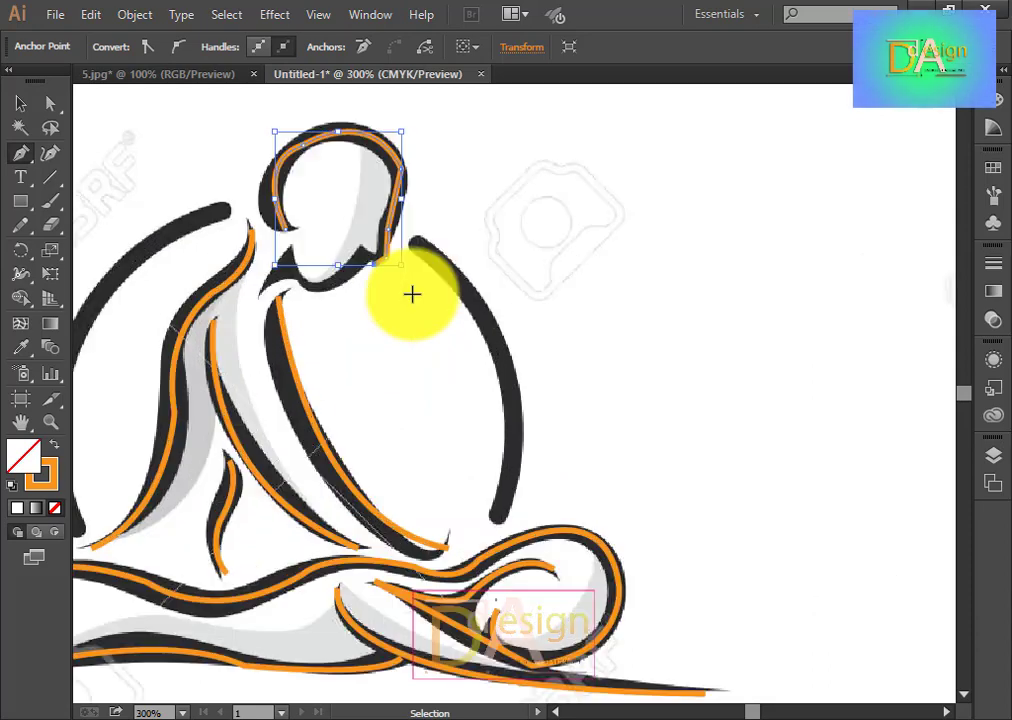
pyautogui.moveTo(377, 269)
pyautogui.mouseDown()
pyautogui.moveTo(363, 262)
pyautogui.moveTo(422, 263)
pyautogui.moveTo(324, 295)
pyautogui.moveTo(309, 287)
pyautogui.moveTo(260, 214)
pyautogui.moveTo(280, 214)
pyautogui.moveTo(280, 195)
pyautogui.moveTo(276, 228)
pyautogui.moveTo(289, 251)
pyautogui.moveTo(260, 291)
pyautogui.moveTo(154, 215)
pyautogui.mouseUp()
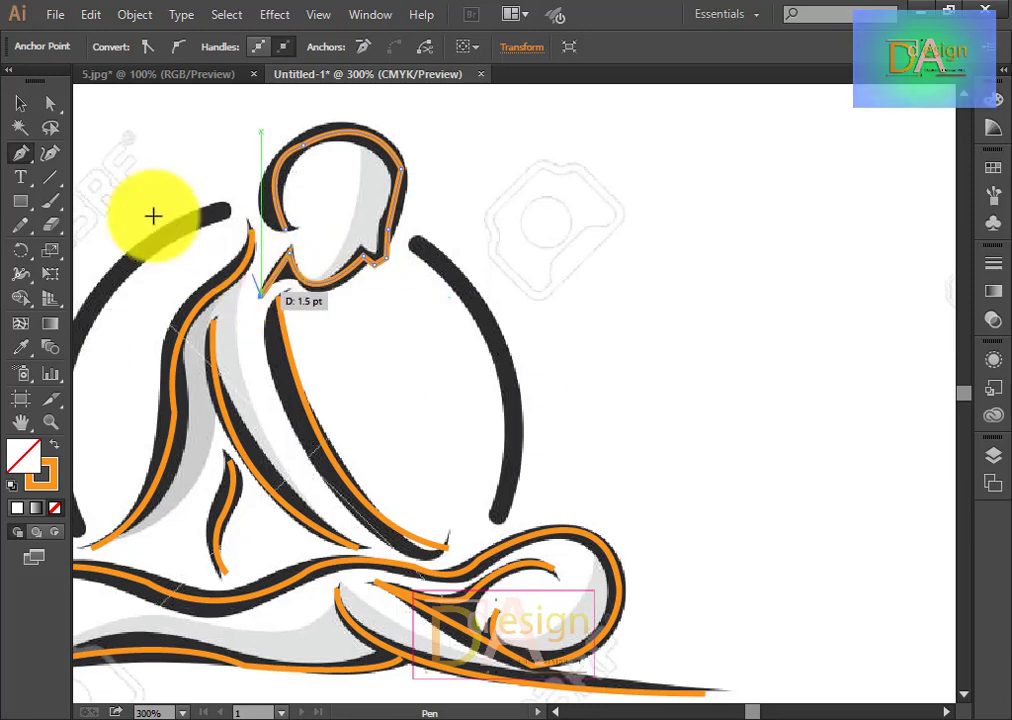
pyautogui.click(20, 103)
pyautogui.click(264, 181)
pyautogui.click(610, 308)
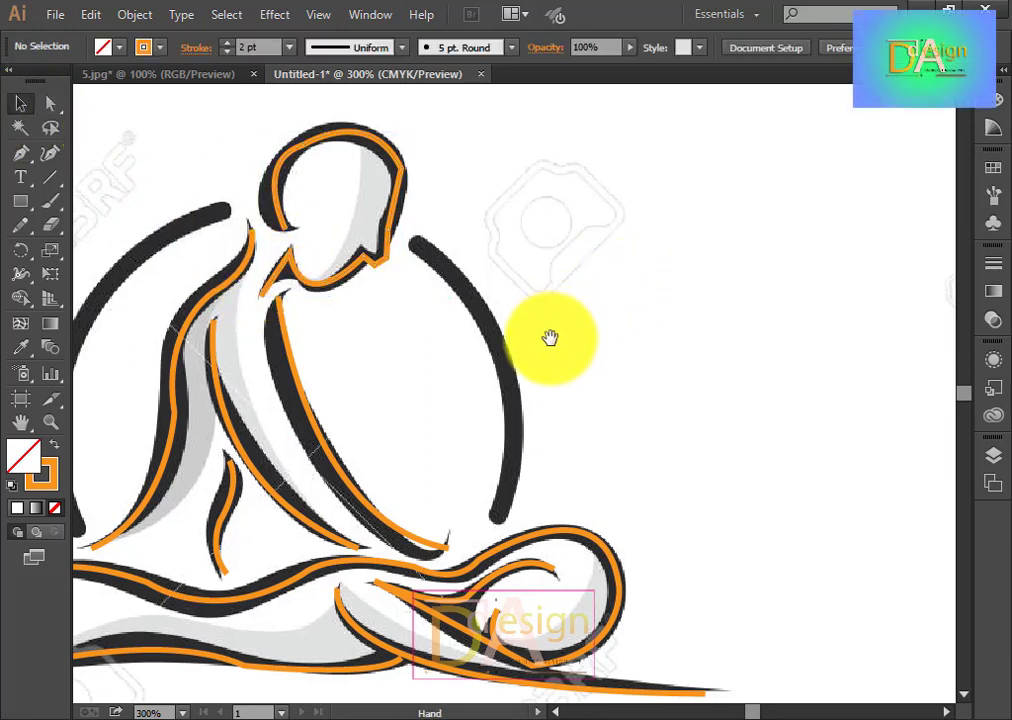
pyautogui.moveTo(531, 350); pyautogui.dragTo(671, 300)
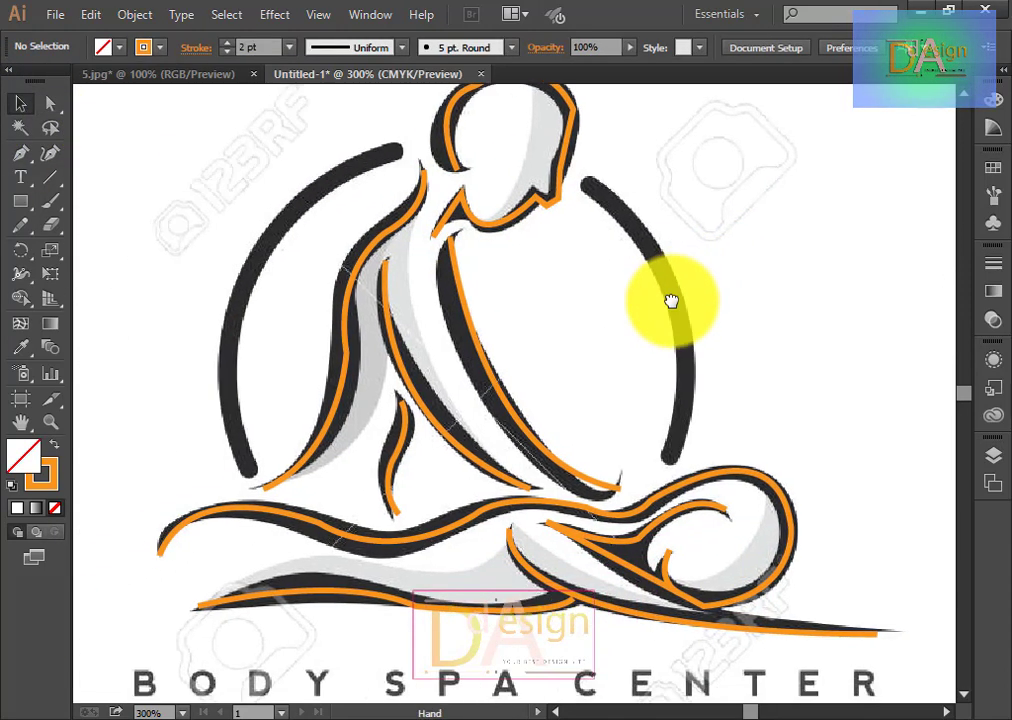
# Step: Draw a large orange circle around the seated figure and nudge it slightly down
pyautogui.click(20, 153)
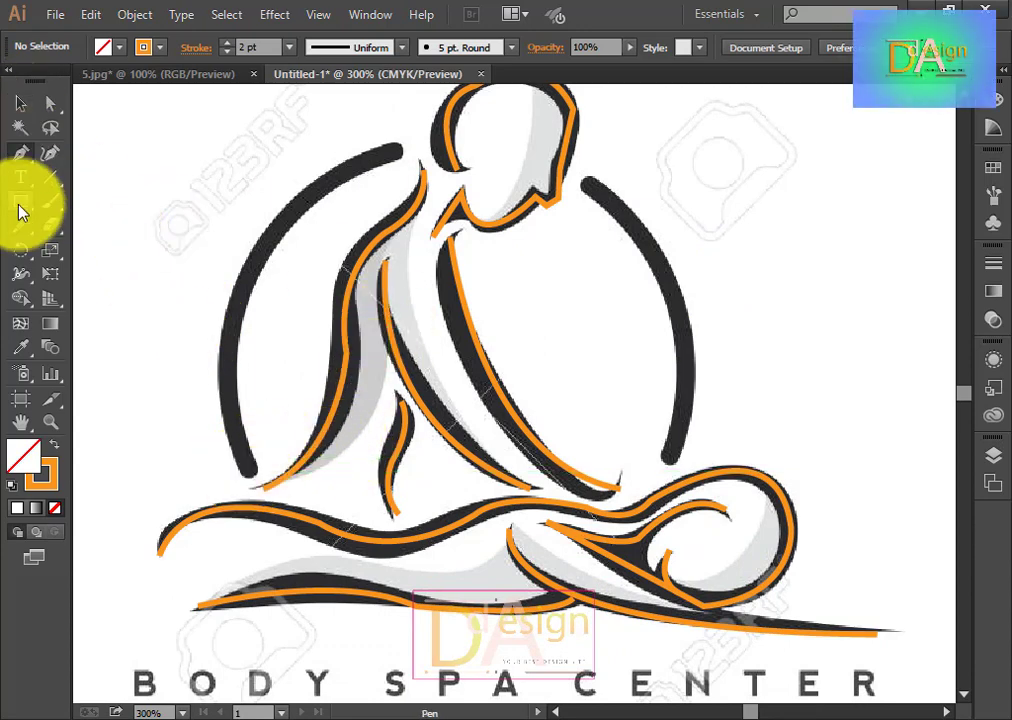
pyautogui.click(21, 205)
pyautogui.click(100, 248)
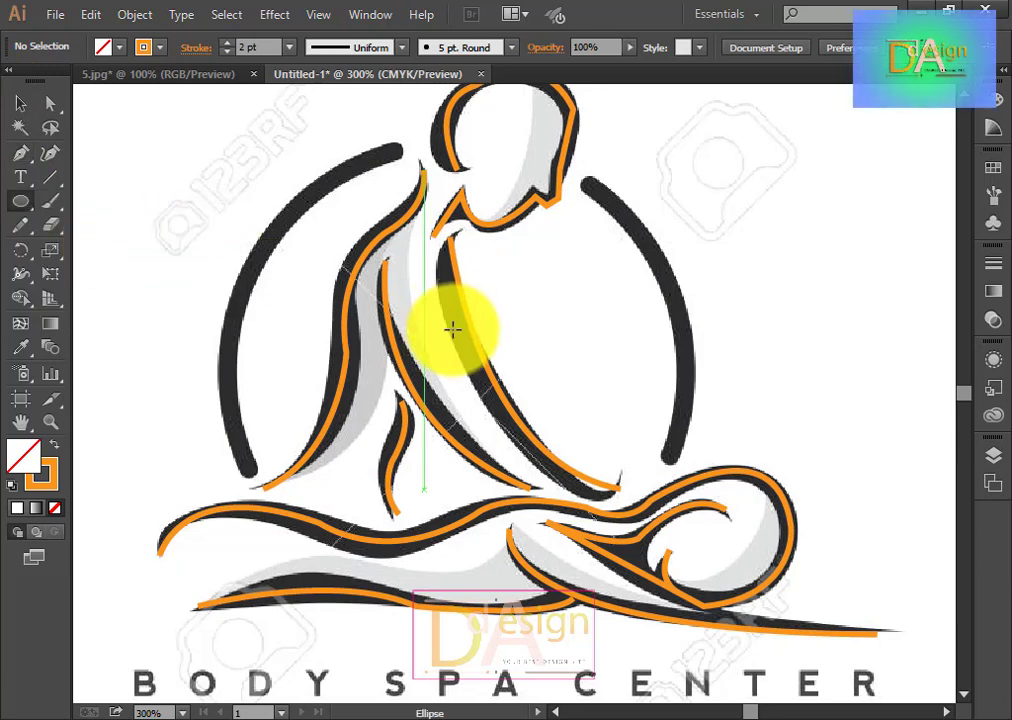
pyautogui.moveTo(456, 358)
pyautogui.mouseDown()
pyautogui.moveTo(580, 579)
pyautogui.moveTo(597, 590)
pyautogui.mouseUp()
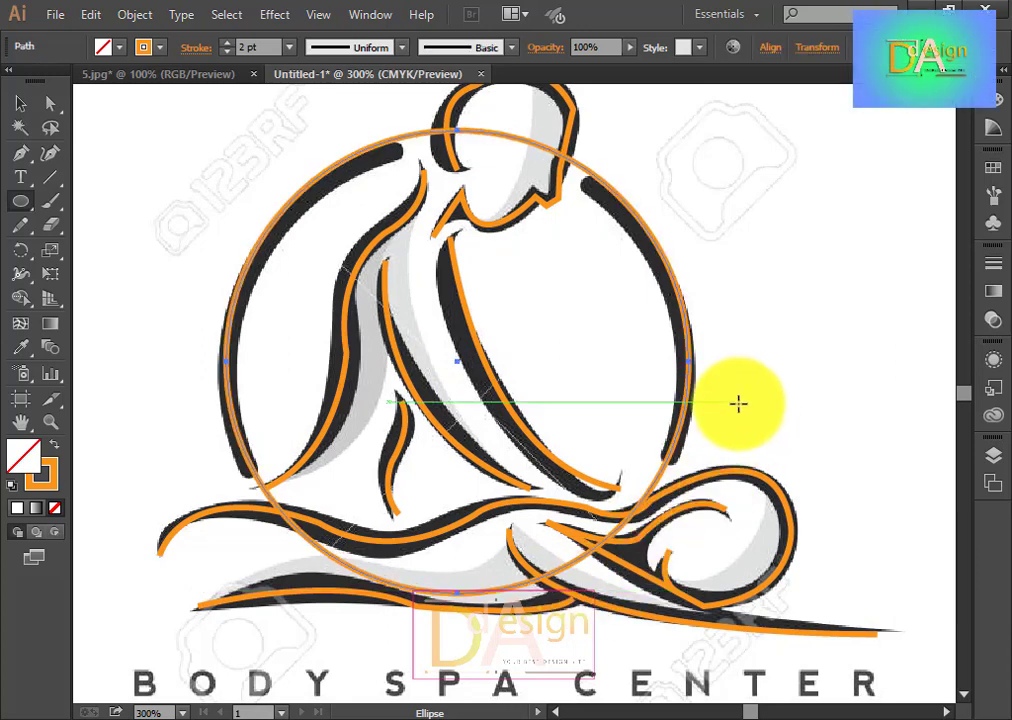
pyautogui.press('Down')
pyautogui.press('Down')
pyautogui.press('Down')
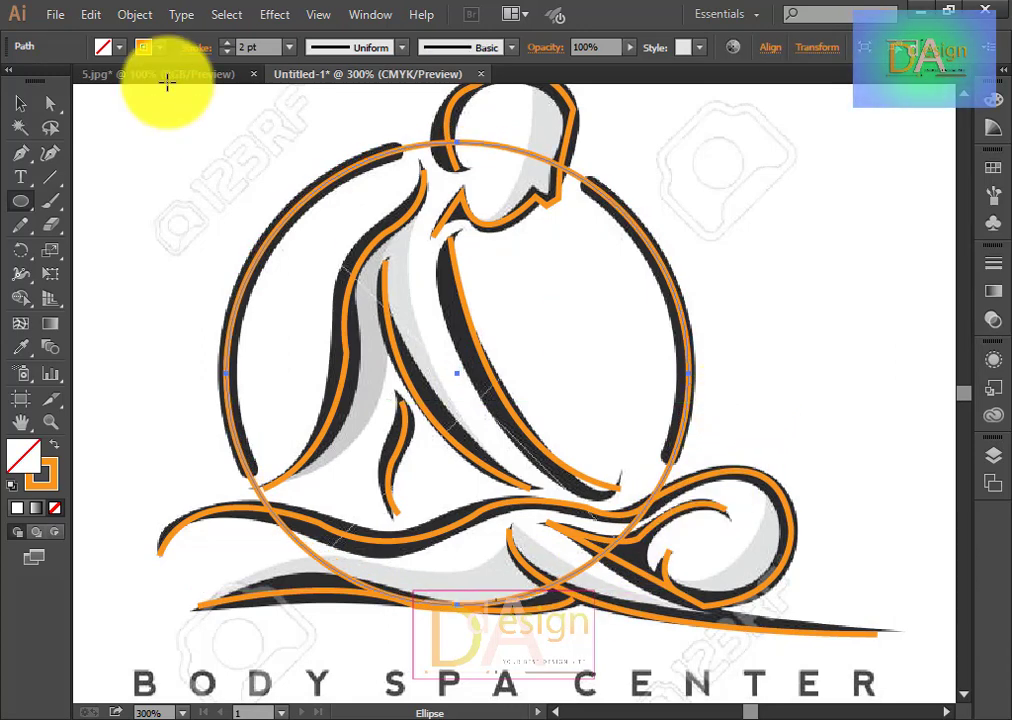
# Step: Reselect the orange circle and return to the Ellipse tool
pyautogui.click(18, 103)
pyautogui.click(744, 282)
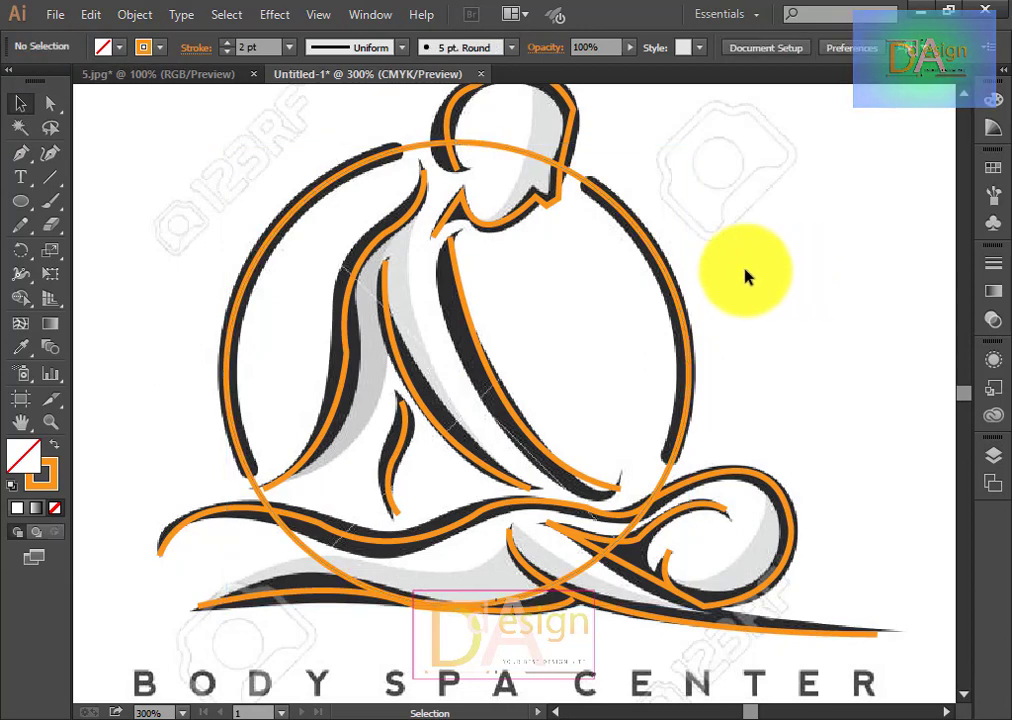
pyautogui.click(661, 260)
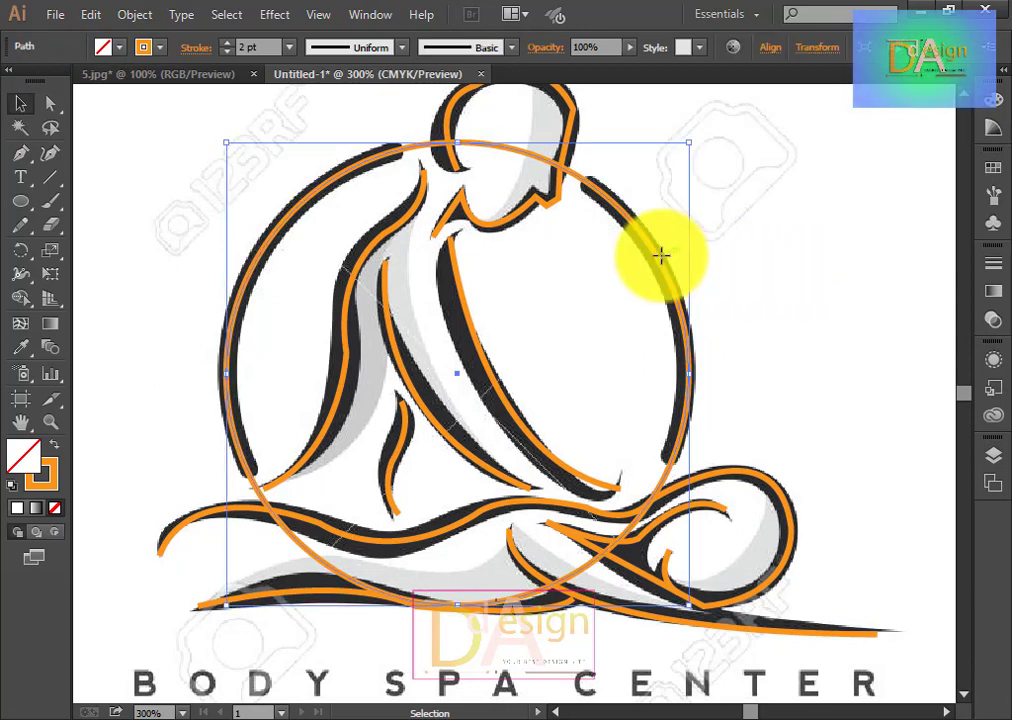
pyautogui.click(24, 157)
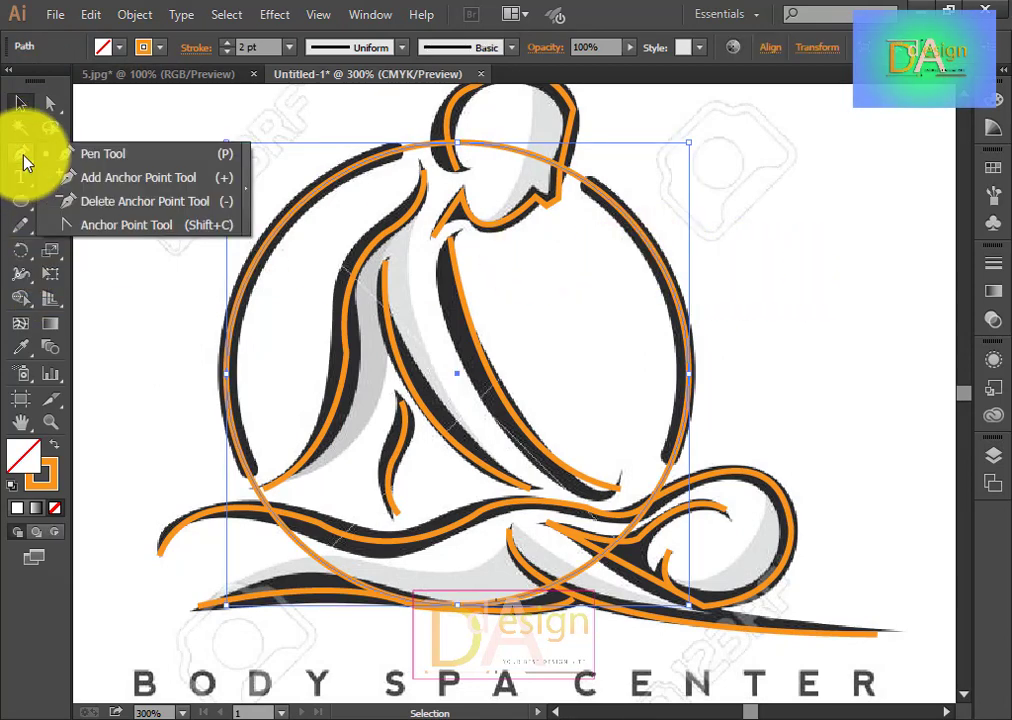
pyautogui.click(33, 215)
pyautogui.press('l')
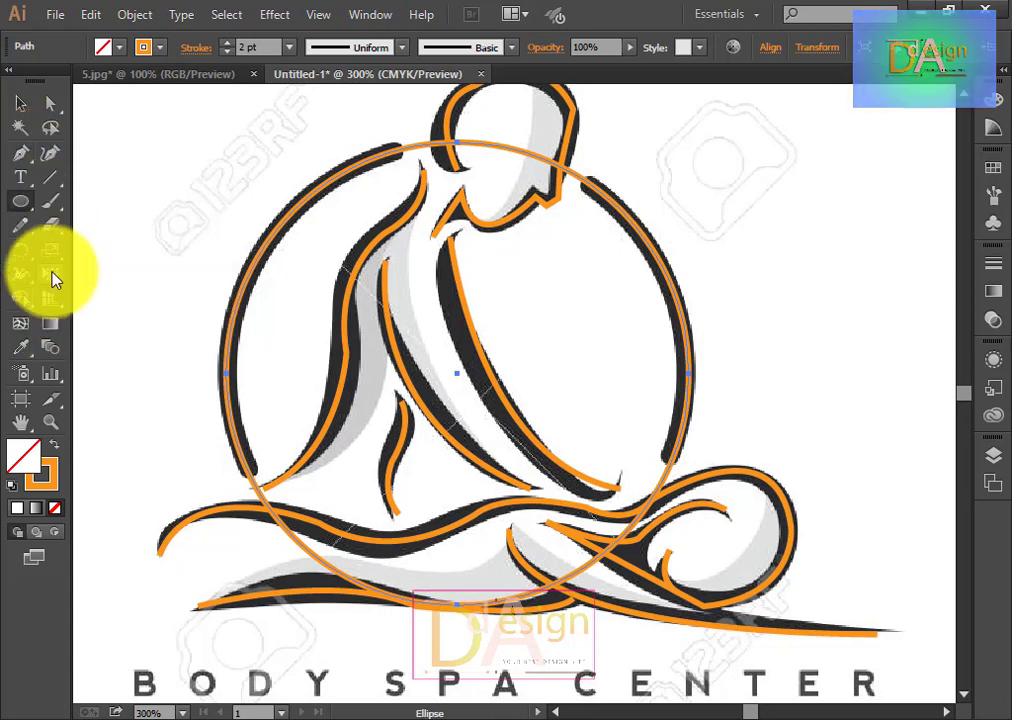
# Step: Cut the orange circle with Scissors where the left arc ends, then reselect the circle
pyautogui.moveTo(60, 232); pyautogui.dragTo(117, 250)
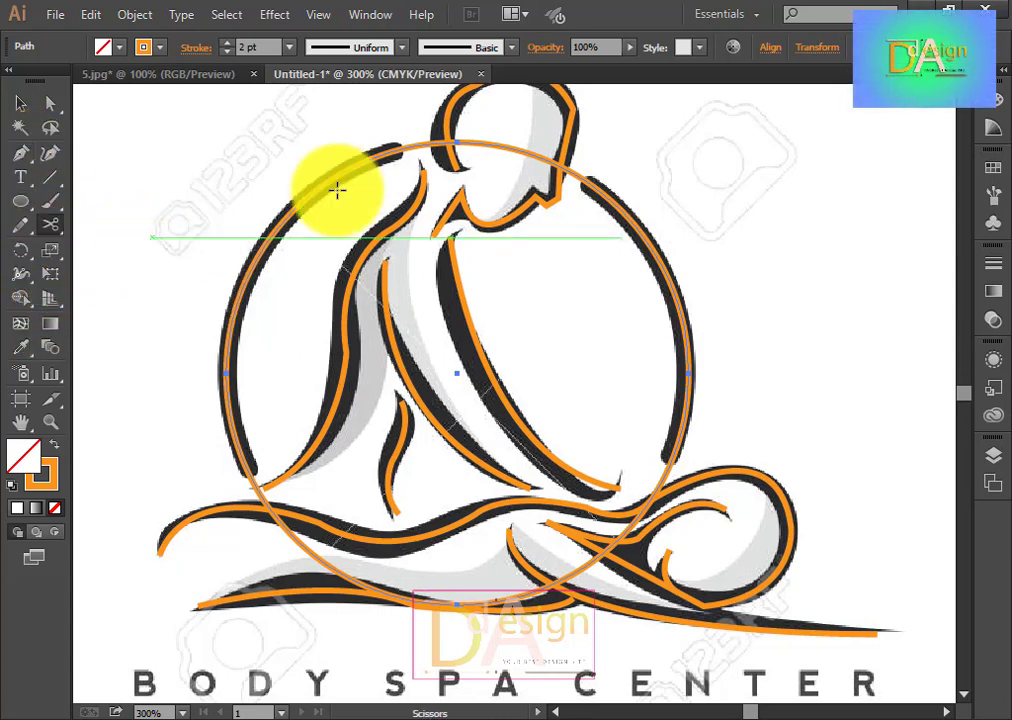
pyautogui.click(400, 148)
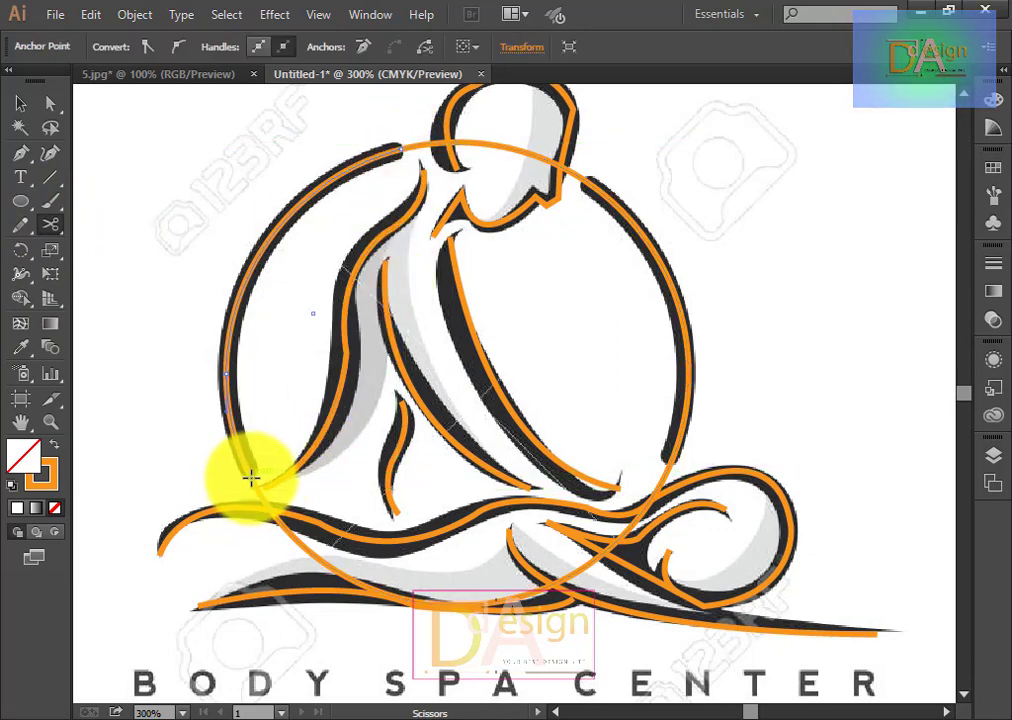
pyautogui.click(20, 103)
pyautogui.click(119, 128)
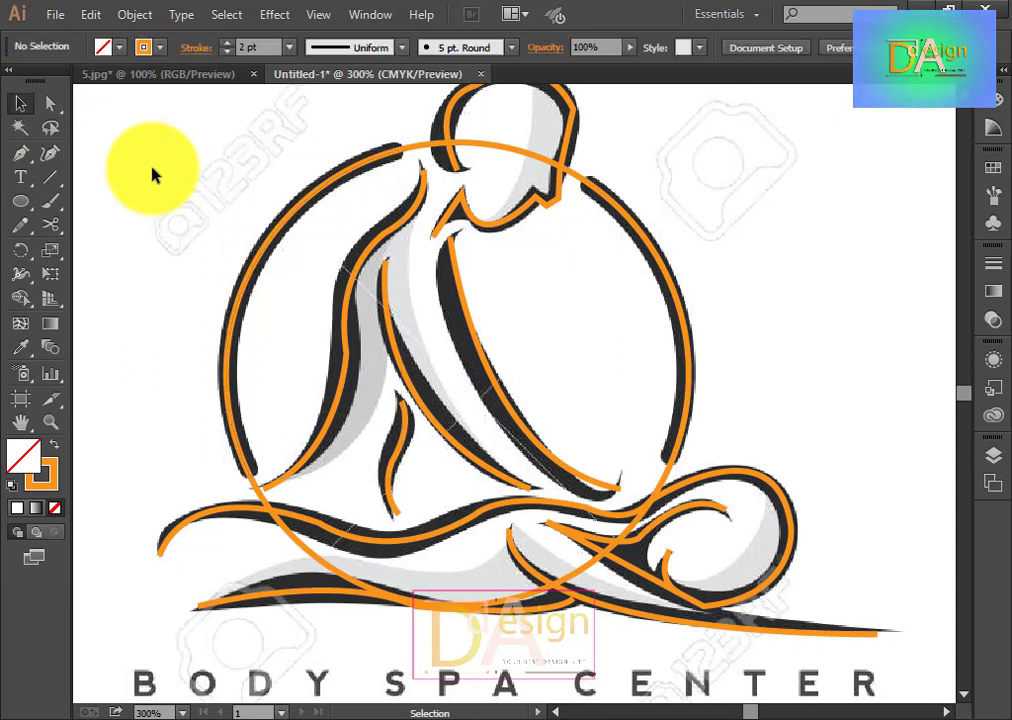
pyautogui.click(507, 150)
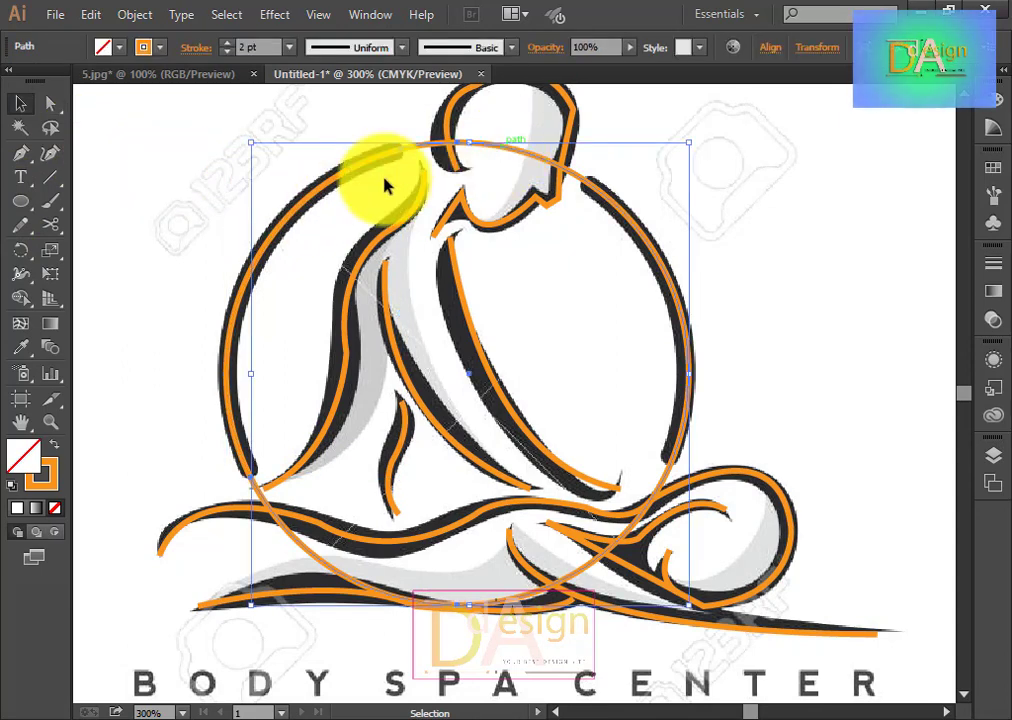
# Step: Cut the circle at upper and lower right, delete the bottom arc, and select the top piece
pyautogui.click(55, 226)
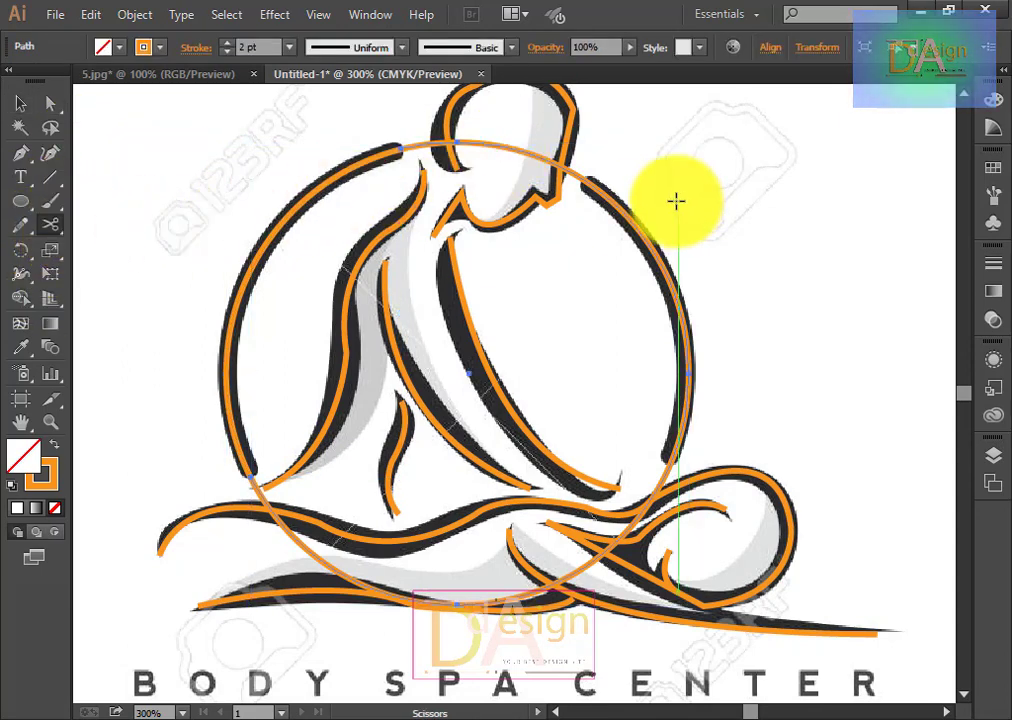
pyautogui.click(586, 181)
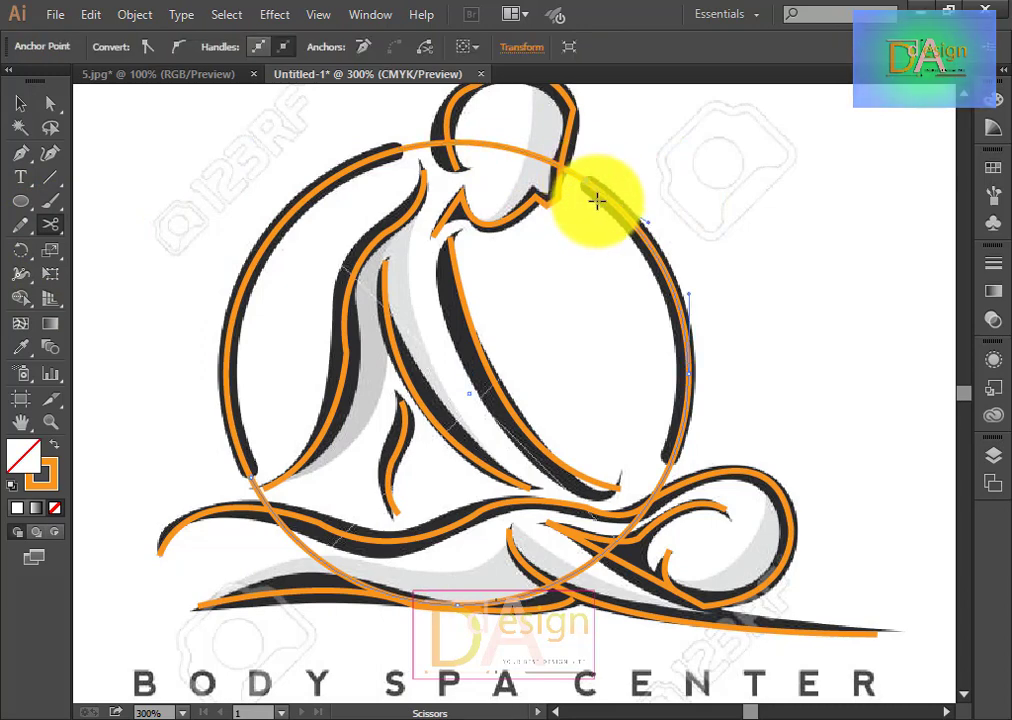
pyautogui.click(669, 465)
pyautogui.click(20, 103)
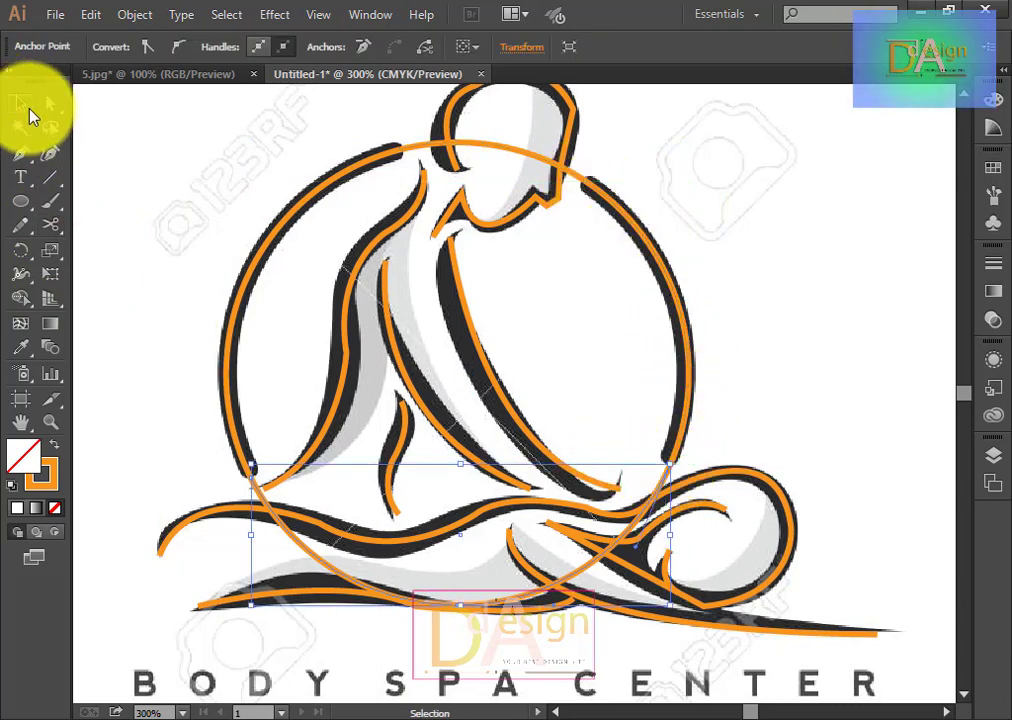
pyautogui.click(783, 259)
pyautogui.click(520, 600)
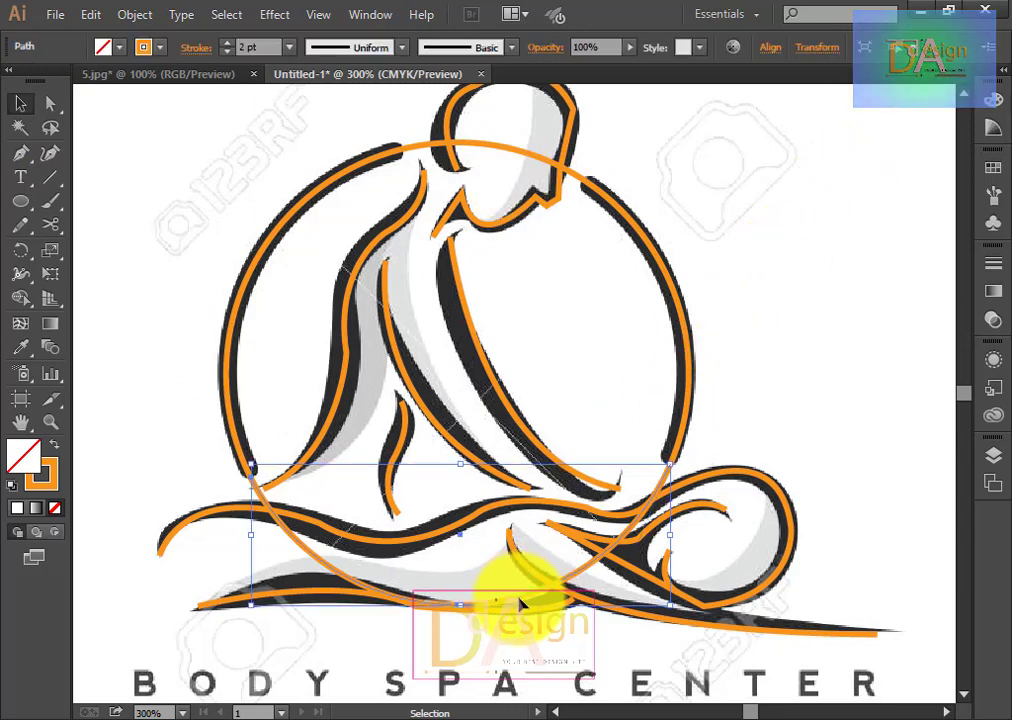
pyautogui.press('Delete')
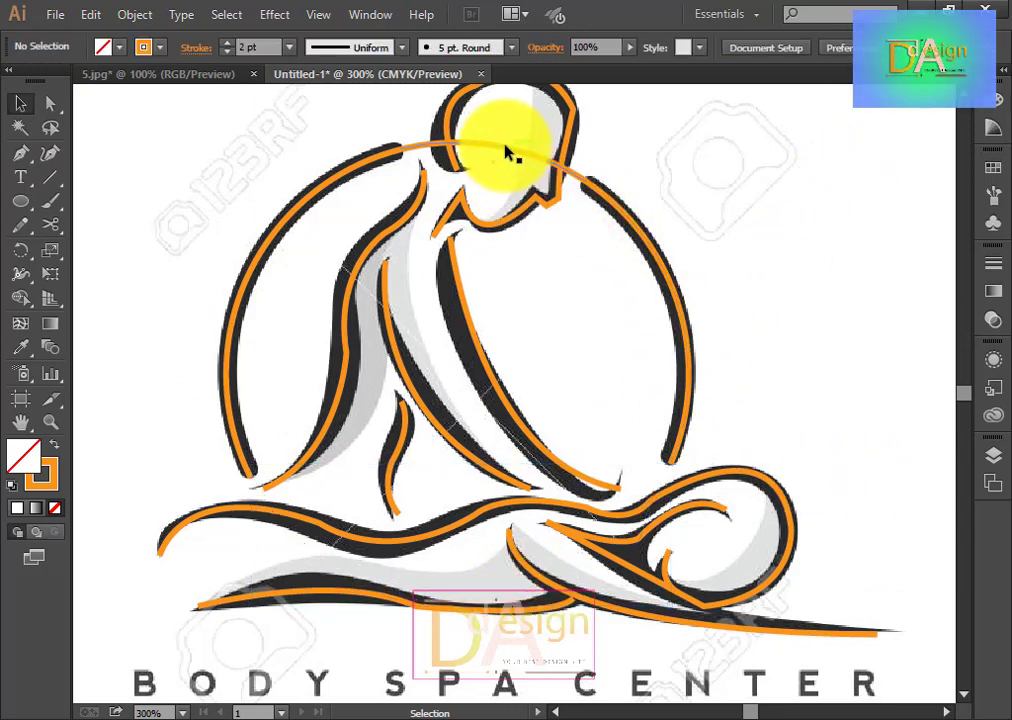
pyautogui.click(505, 150)
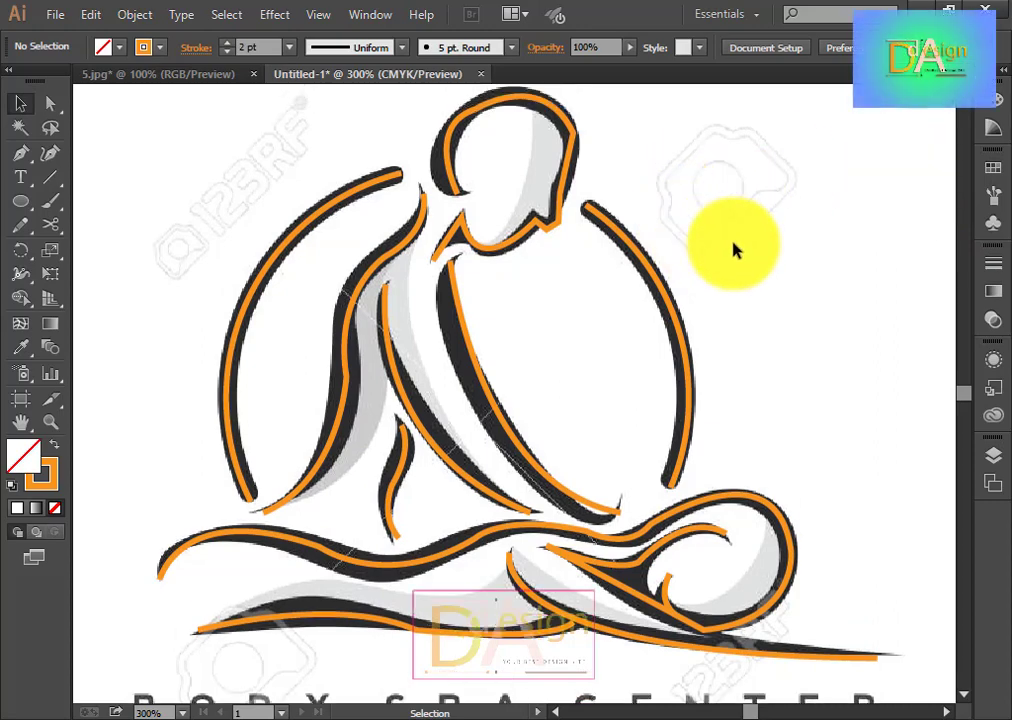
# Step: Marquee-select all traced orange paths, group them, then ungroup them and deselect
pyautogui.scroll(-3, 716, 250)
pyautogui.scroll(2, 716, 250)
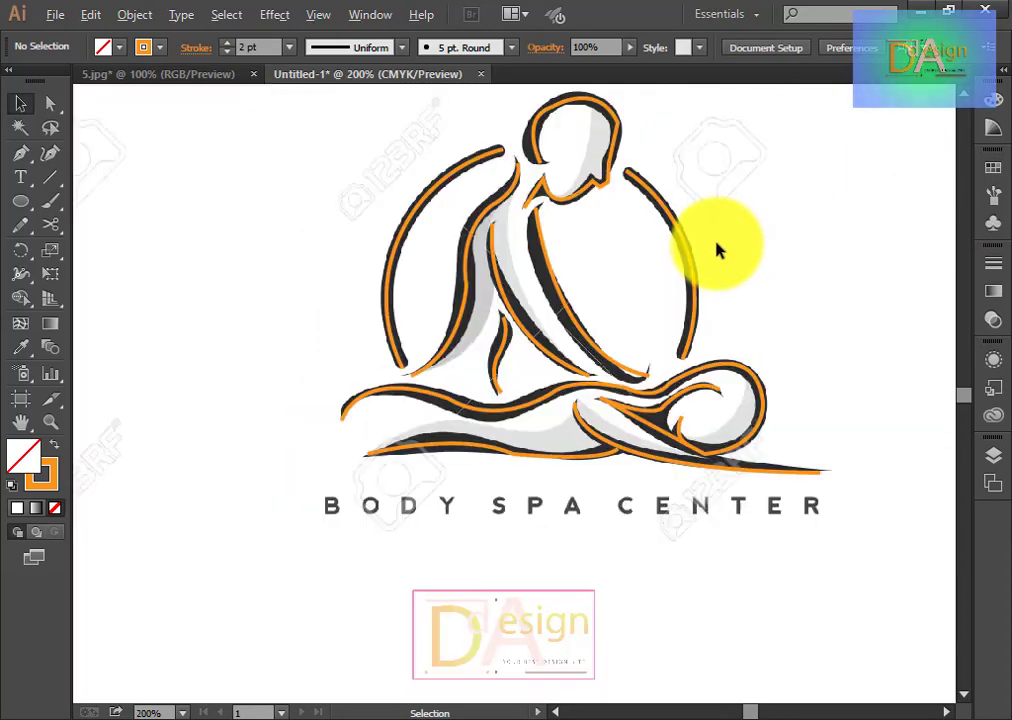
pyautogui.scroll(1, 745, 350)
pyautogui.scroll(1, 745, 366)
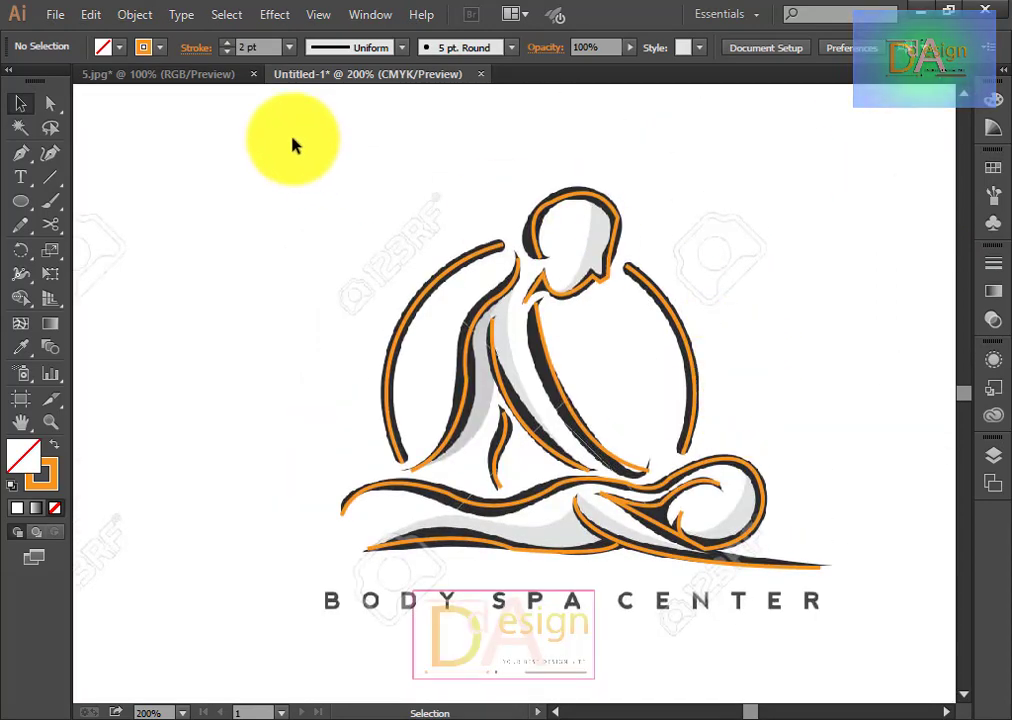
pyautogui.moveTo(268, 144); pyautogui.dragTo(852, 597)
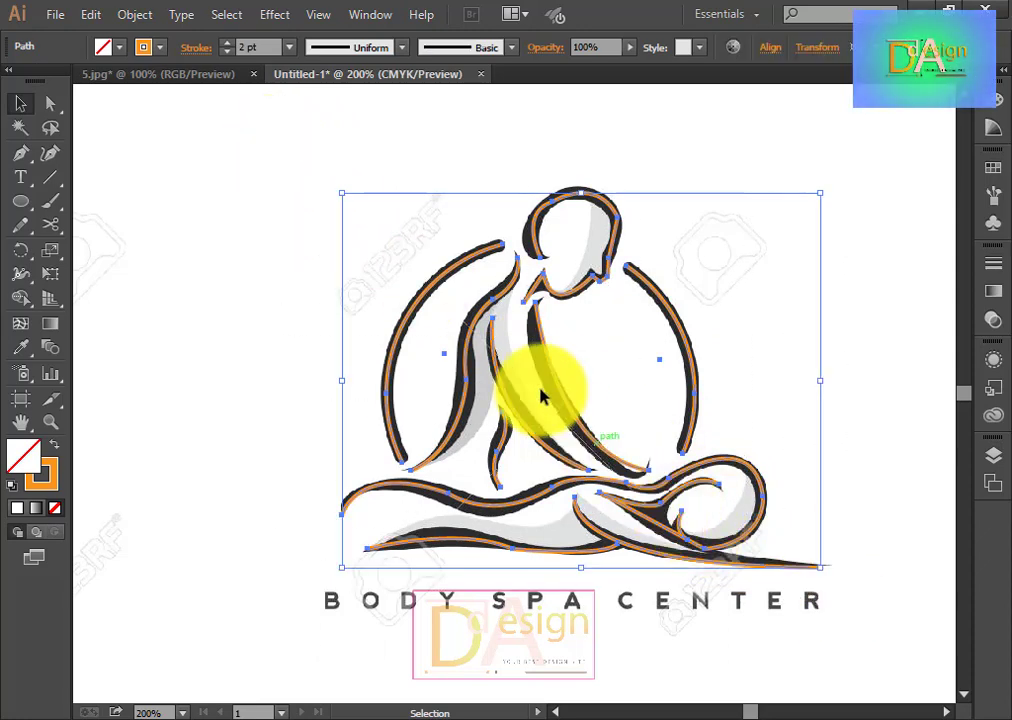
pyautogui.rightClick(545, 342)
pyautogui.click(619, 446)
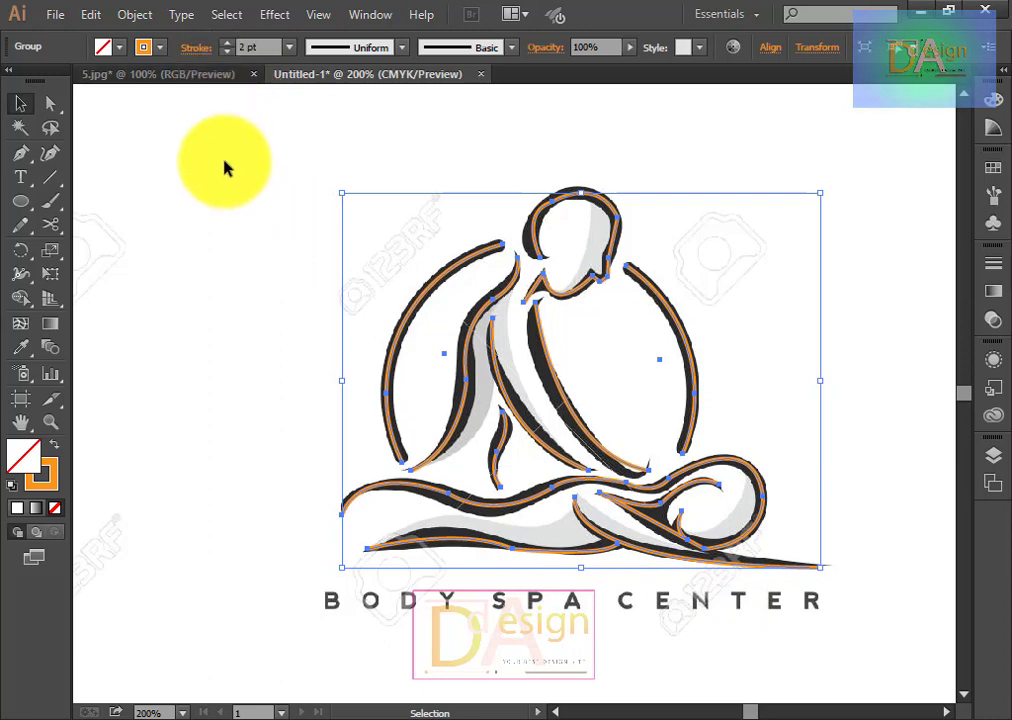
pyautogui.click(145, 15)
pyautogui.click(182, 120)
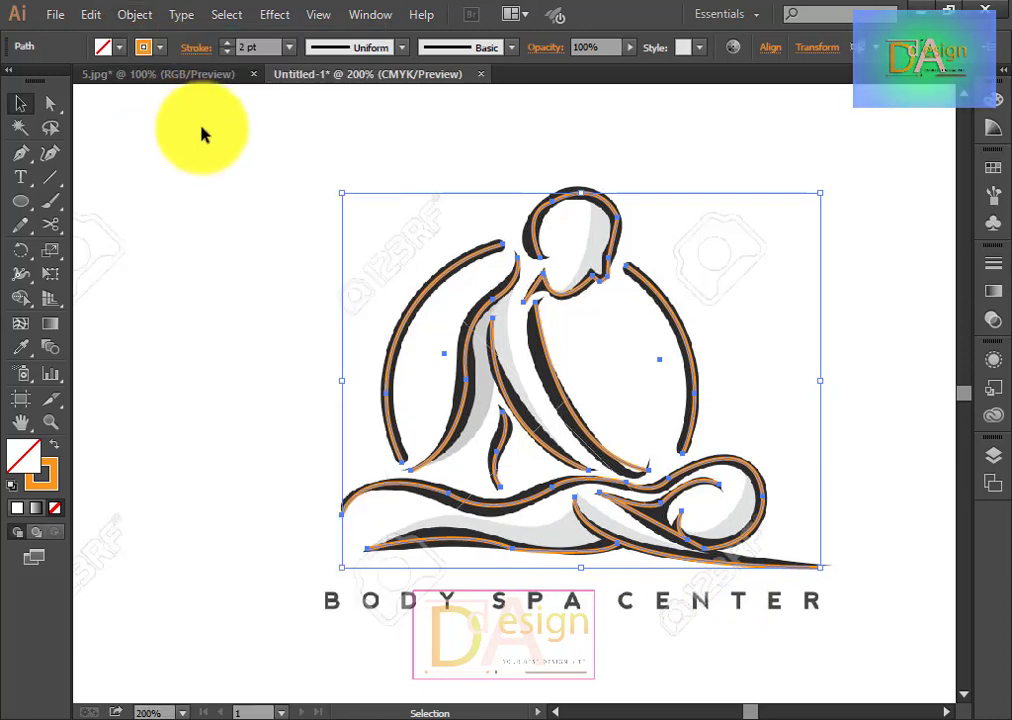
pyautogui.click(312, 352)
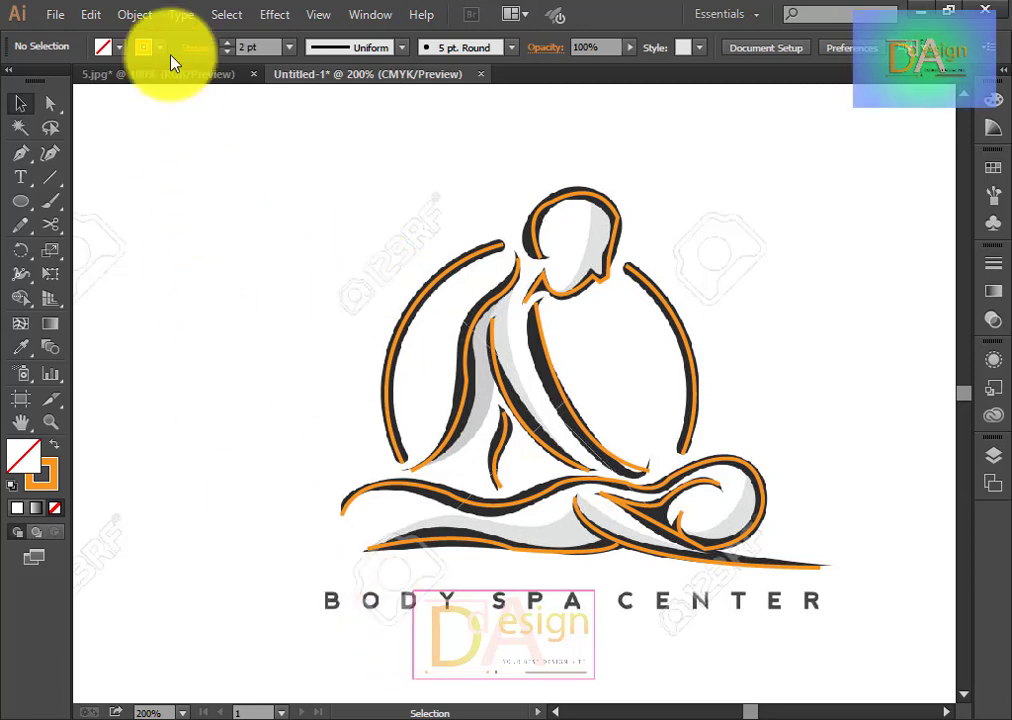
# Step: Unlock all, then shrink the reference image and move it to the artboard's top-left corner
pyautogui.click(148, 15)
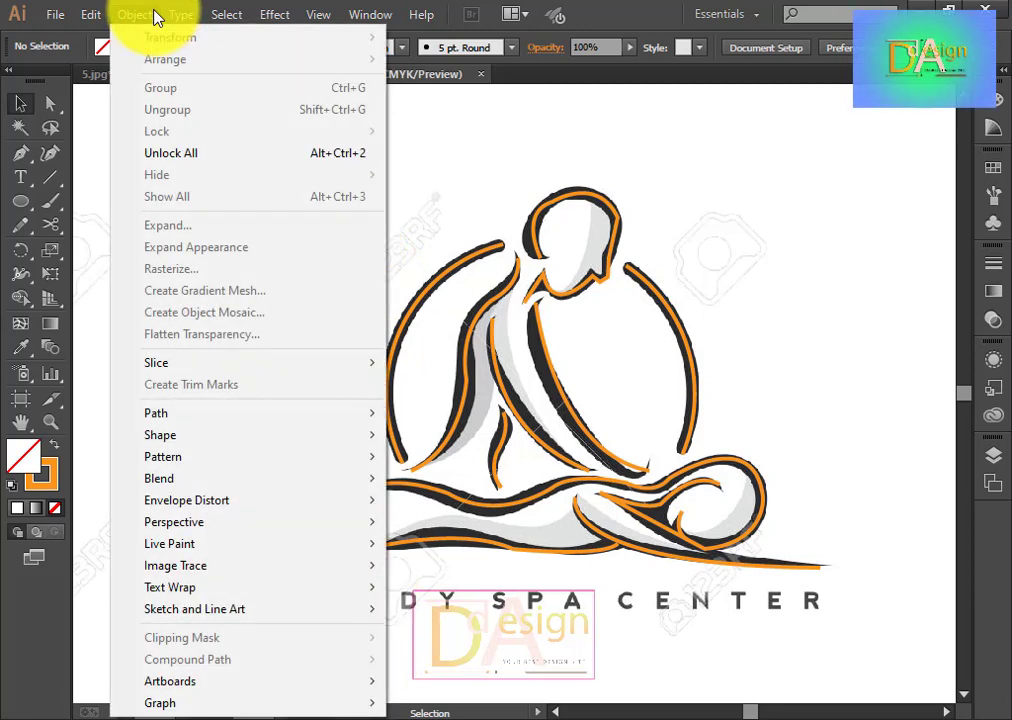
pyautogui.click(219, 154)
pyautogui.moveTo(219, 156)
pyautogui.mouseDown()
pyautogui.moveTo(343, 330)
pyautogui.moveTo(206, 345)
pyautogui.mouseUp()
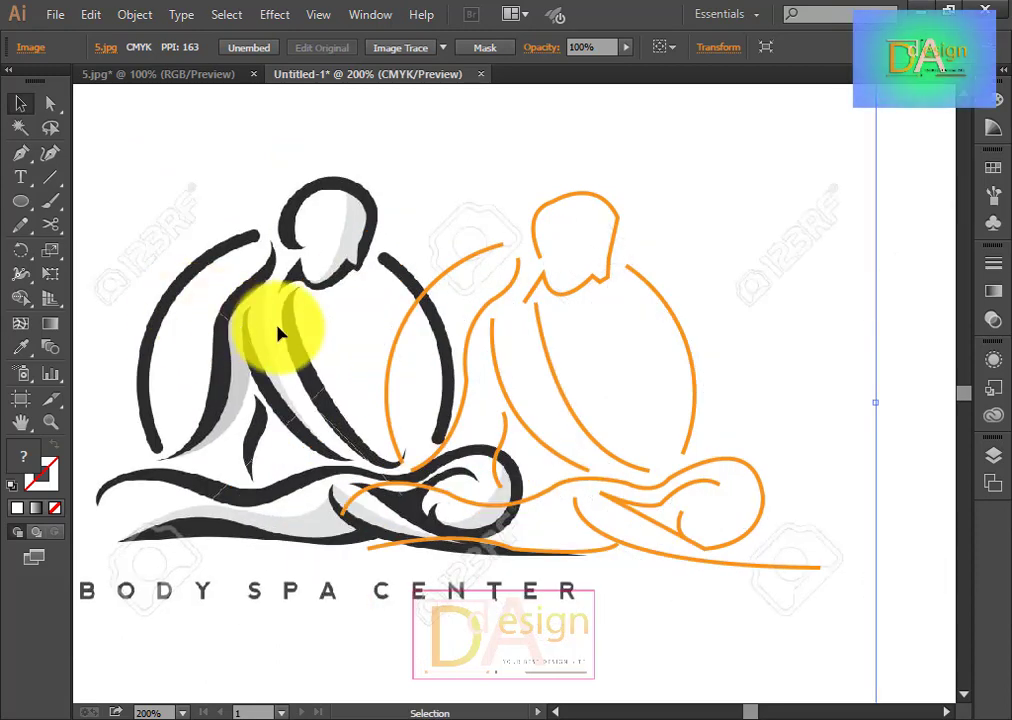
pyautogui.moveTo(267, 215)
pyautogui.mouseDown()
pyautogui.moveTo(250, 395)
pyautogui.moveTo(373, 312)
pyautogui.mouseUp()
pyautogui.moveTo(237, 328)
pyautogui.mouseDown()
pyautogui.moveTo(545, 288)
pyautogui.moveTo(199, 649)
pyautogui.moveTo(238, 253)
pyautogui.mouseUp()
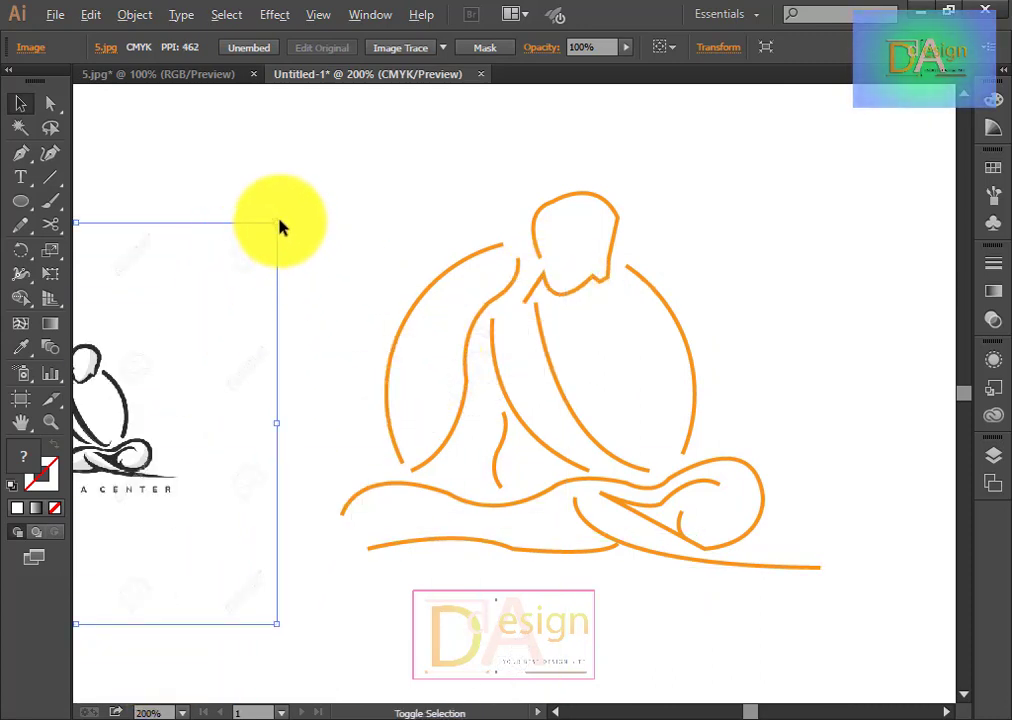
pyautogui.moveTo(277, 222); pyautogui.dragTo(146, 354)
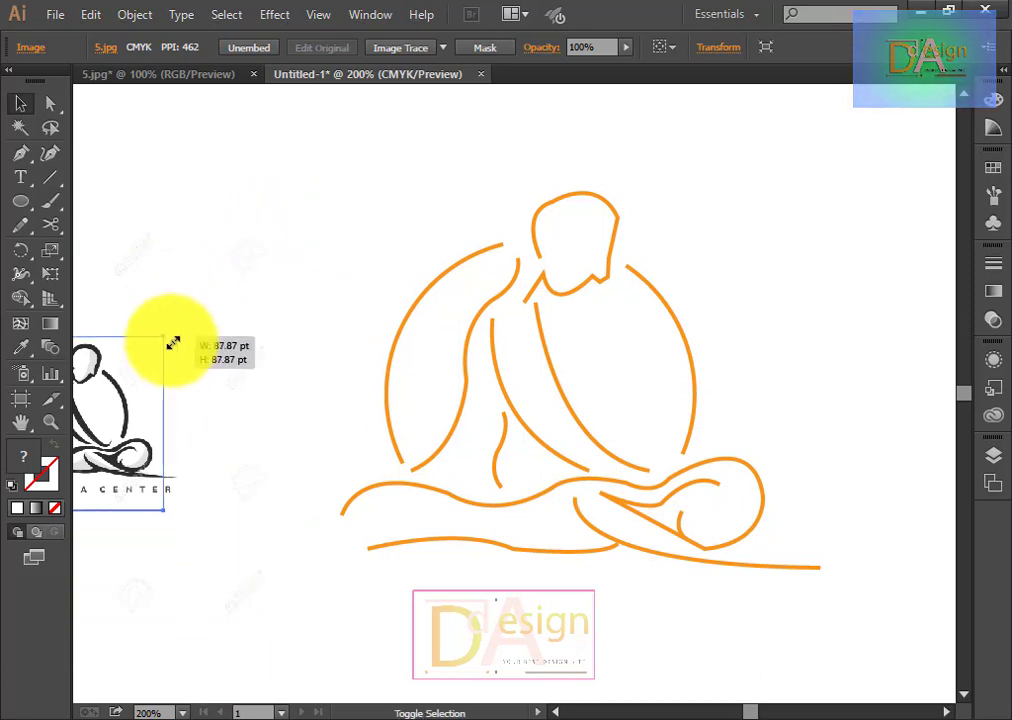
pyautogui.moveTo(133, 424); pyautogui.dragTo(216, 183)
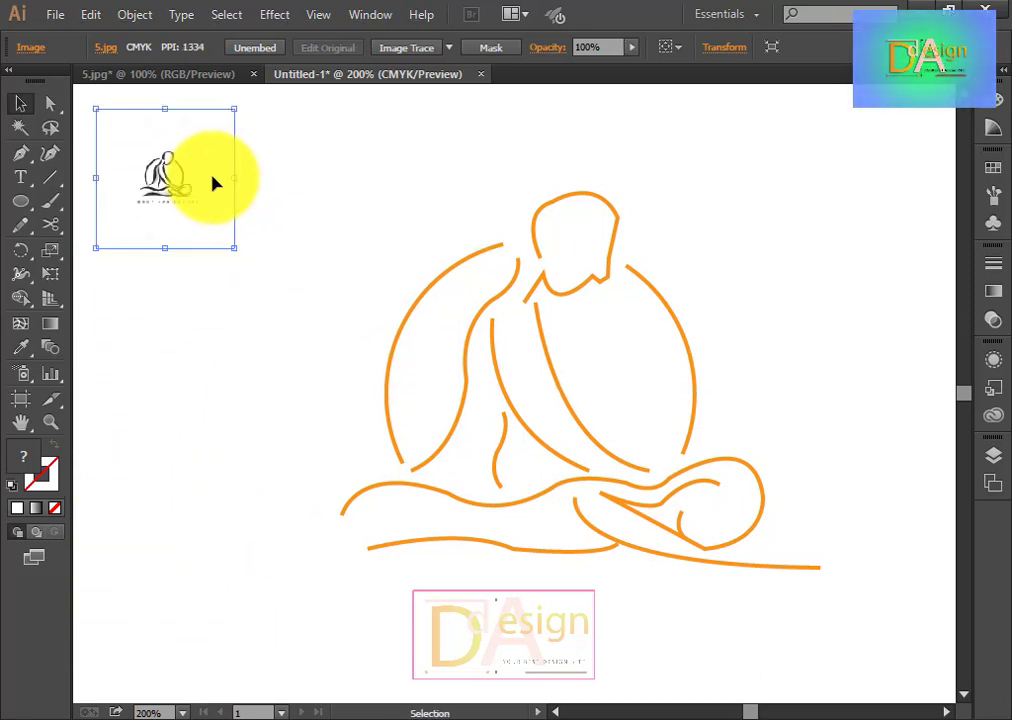
pyautogui.click(790, 183)
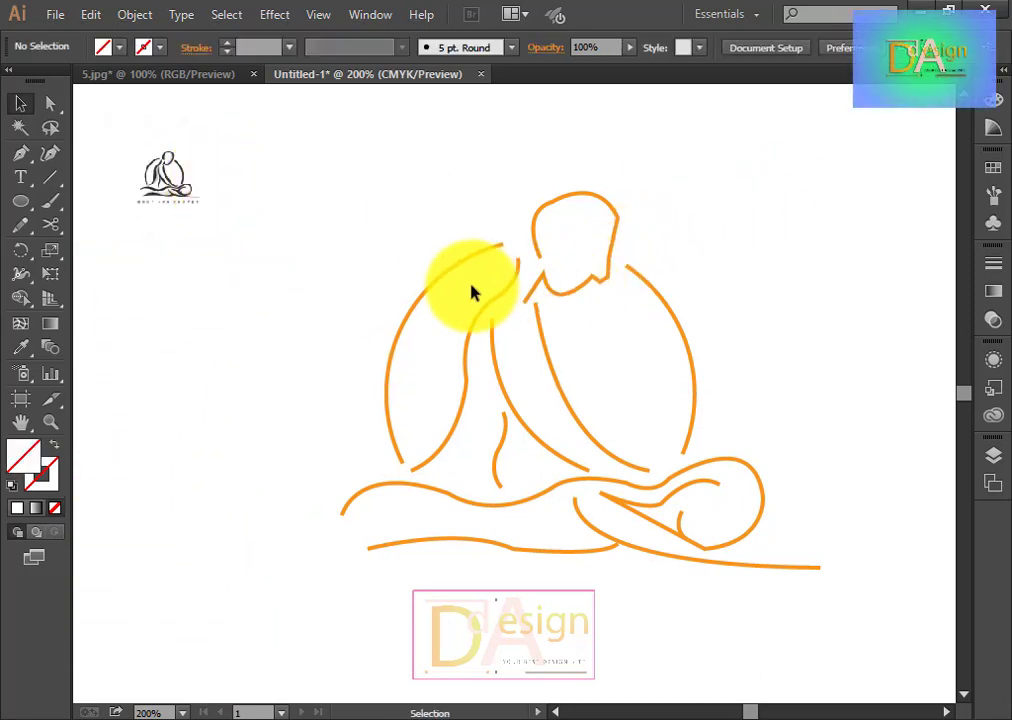
# Step: Smooth the bottom curve under the figure with the Smooth Tool
pyautogui.scroll(1, 760, 362)
pyautogui.moveTo(750, 404); pyautogui.dragTo(796, 295)
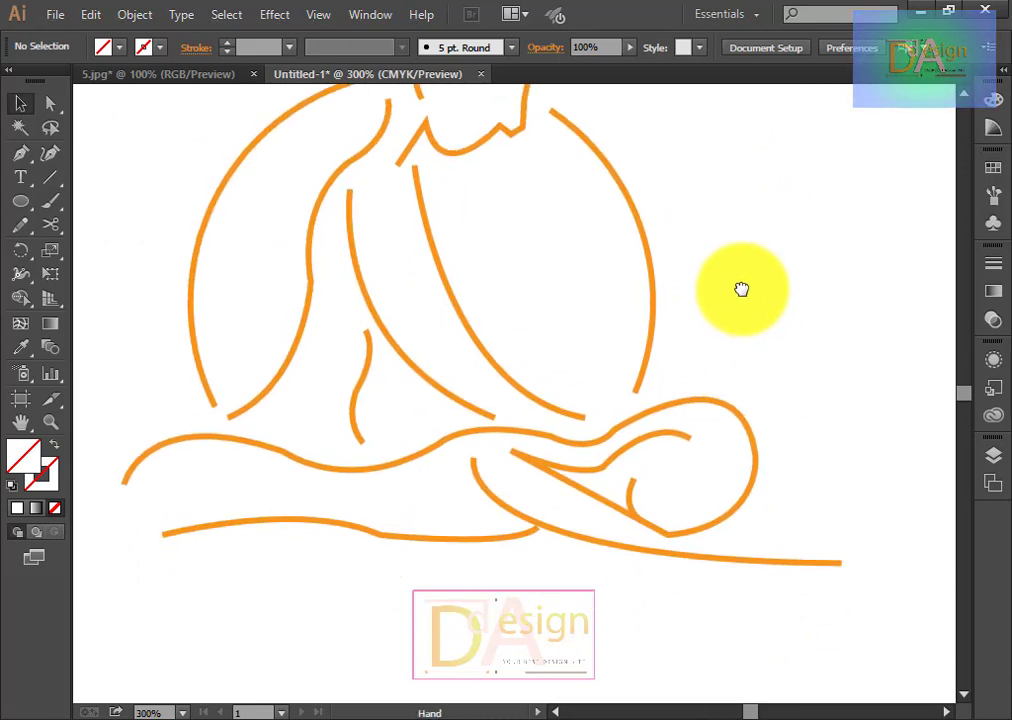
pyautogui.click(470, 533)
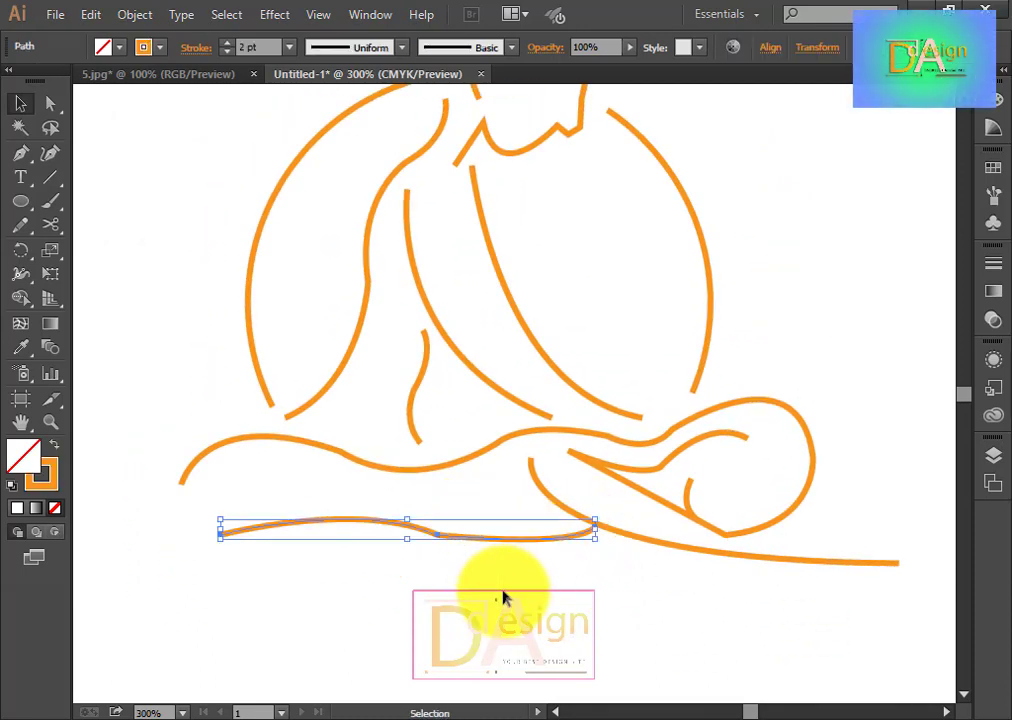
pyautogui.click(21, 226)
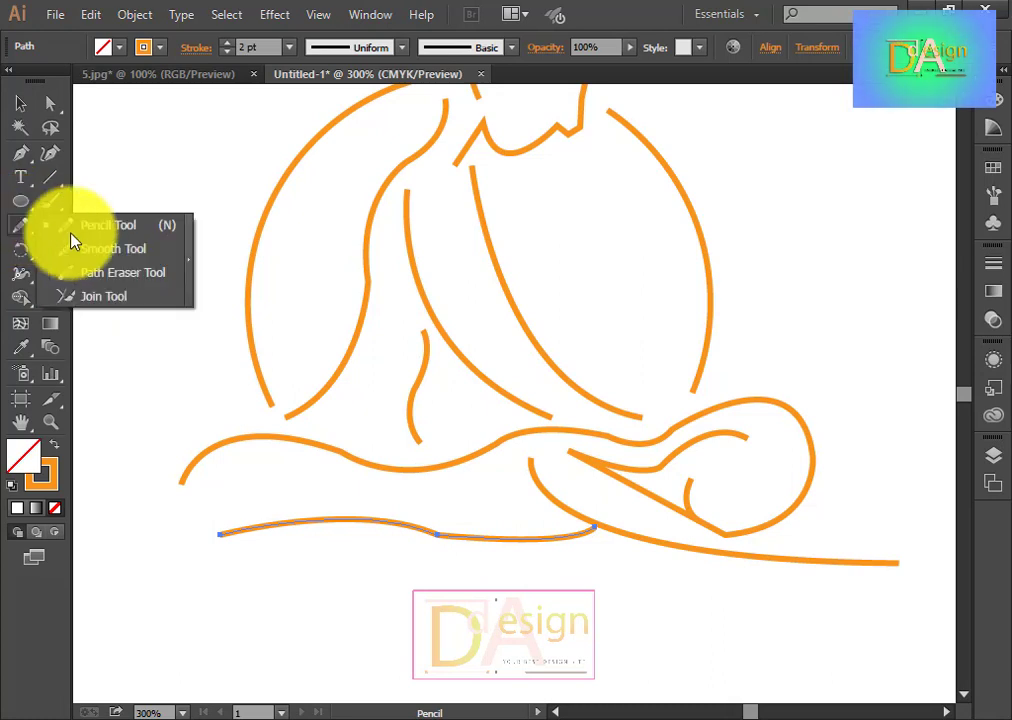
pyautogui.click(78, 245)
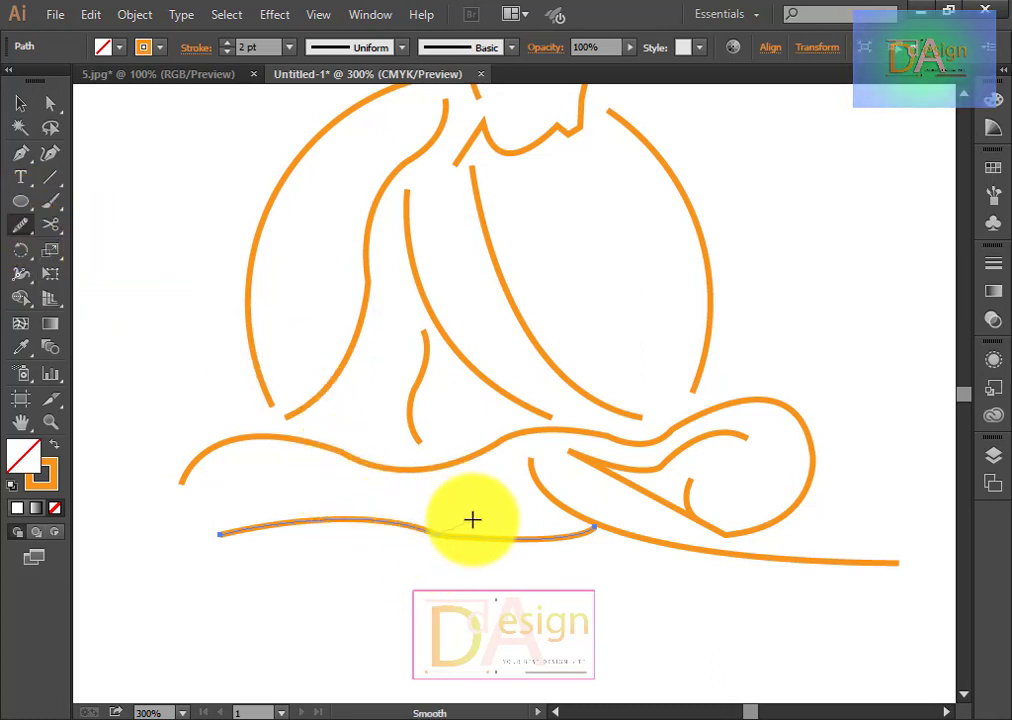
pyautogui.moveTo(461, 527); pyautogui.dragTo(600, 530)
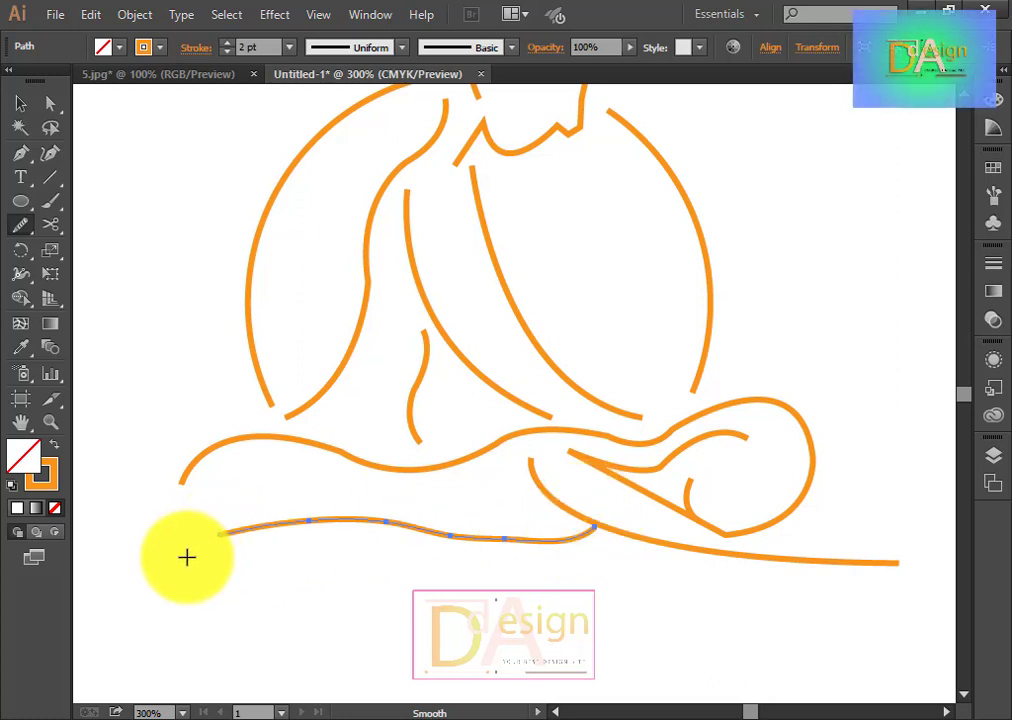
pyautogui.click(20, 103)
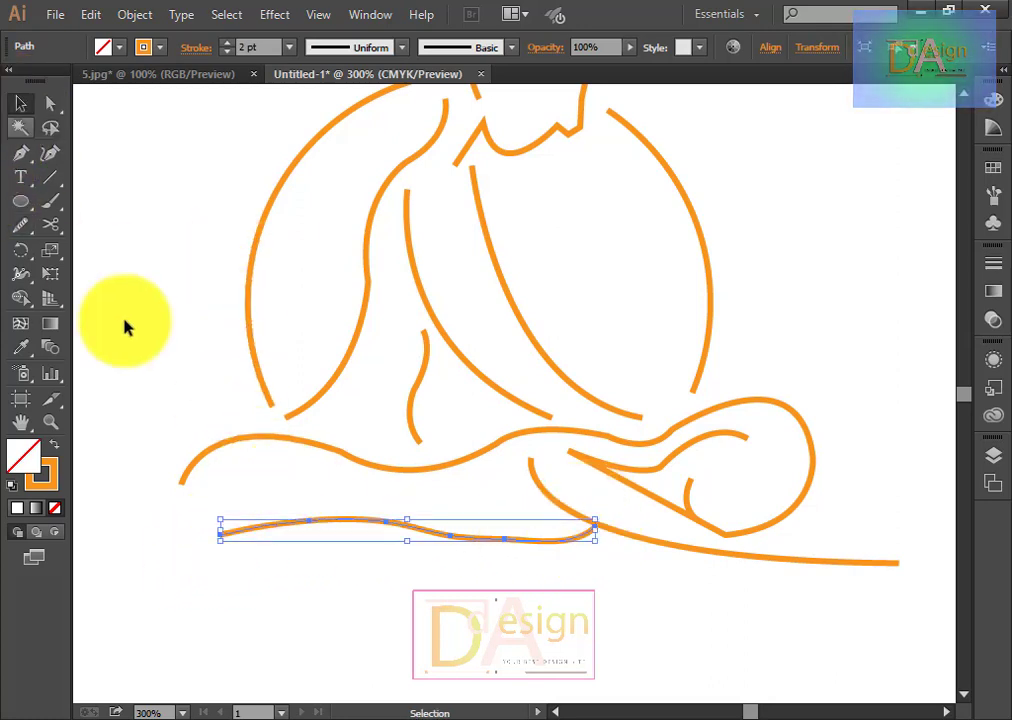
pyautogui.click(165, 427)
# Step: Select the short torso curve, then pan across and select the long leg curve
pyautogui.click(186, 468)
pyautogui.moveTo(135, 131)
pyautogui.mouseDown()
pyautogui.moveTo(752, 663)
pyautogui.moveTo(727, 659)
pyautogui.mouseUp()
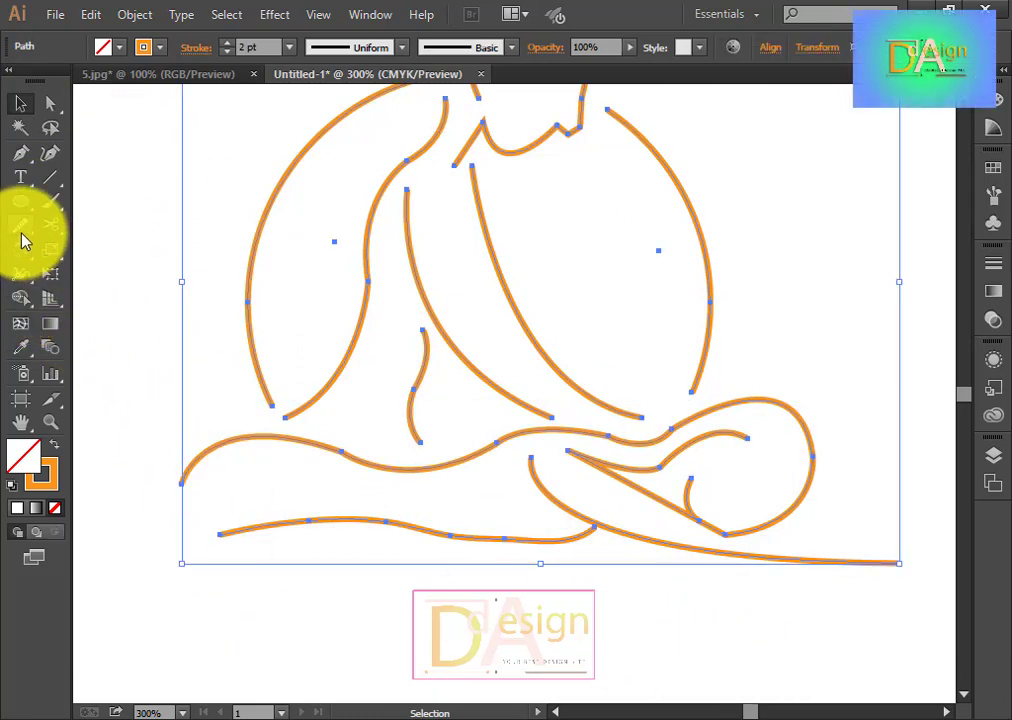
pyautogui.click(25, 230)
pyautogui.keyDown('ctrl'); pyautogui.click(415, 378); pyautogui.keyUp('ctrl')
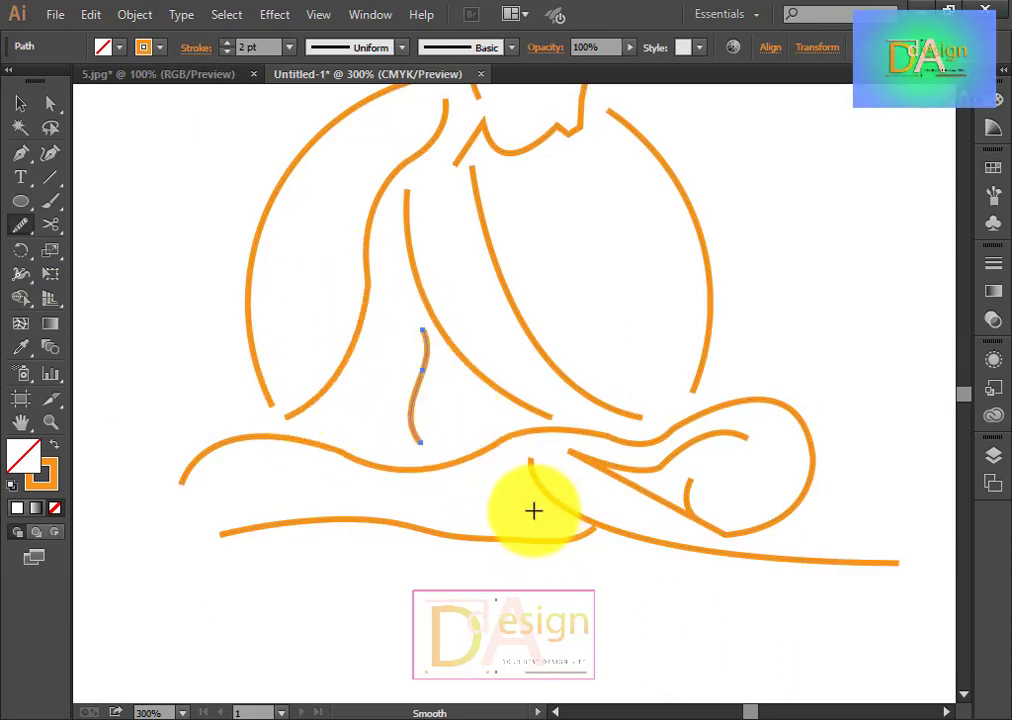
pyautogui.click(22, 155)
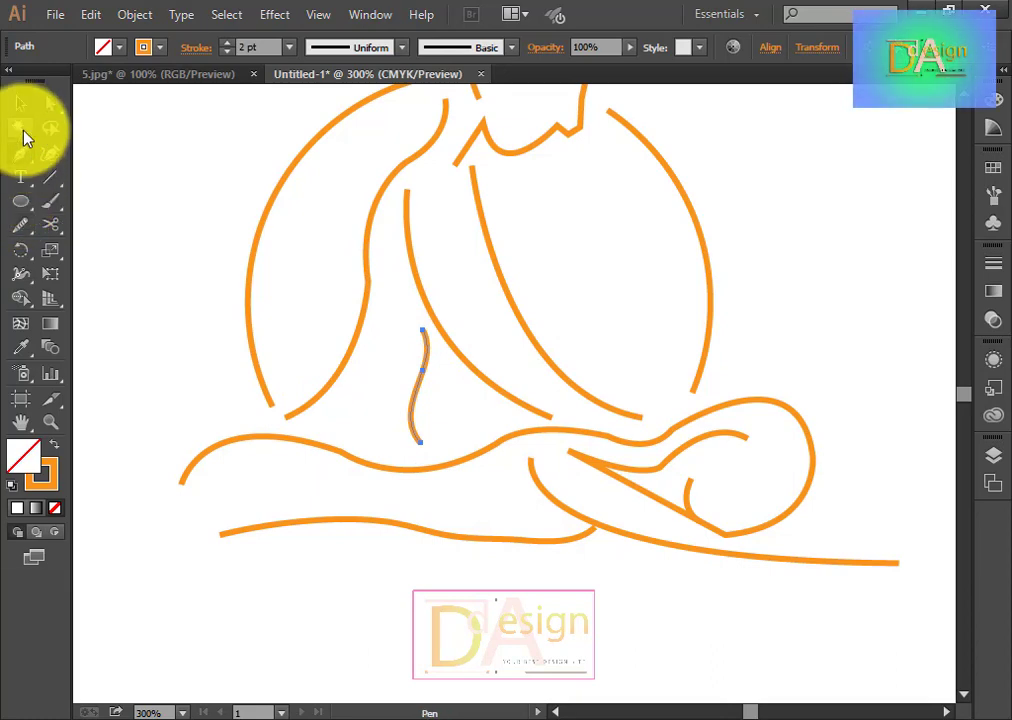
pyautogui.click(20, 103)
pyautogui.hscroll(-5, 657, 698)
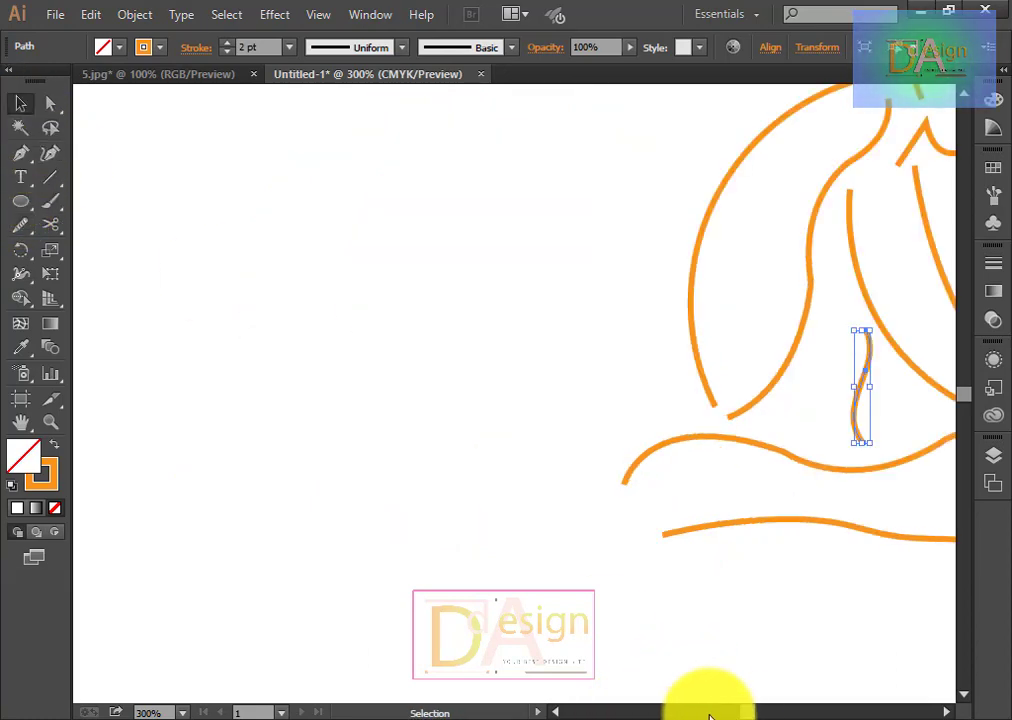
pyautogui.moveTo(718, 594); pyautogui.dragTo(239, 598)
pyautogui.click(748, 534)
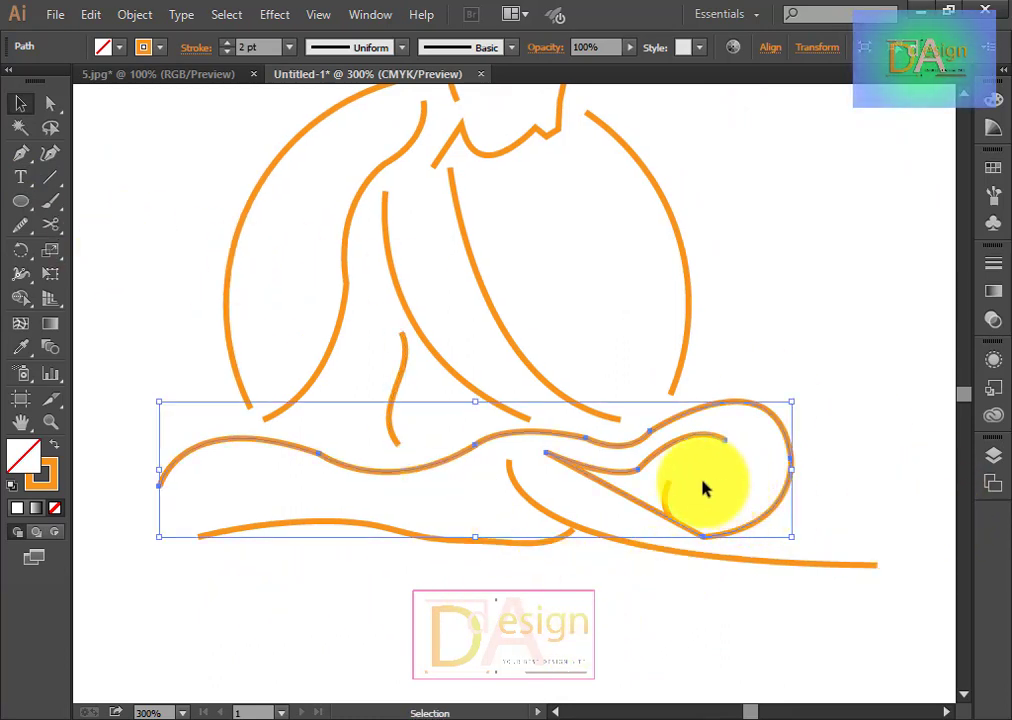
# Step: Give the small stroke inside the crossed leg Width Profile 4 and a 6 pt weight
pyautogui.click(668, 497)
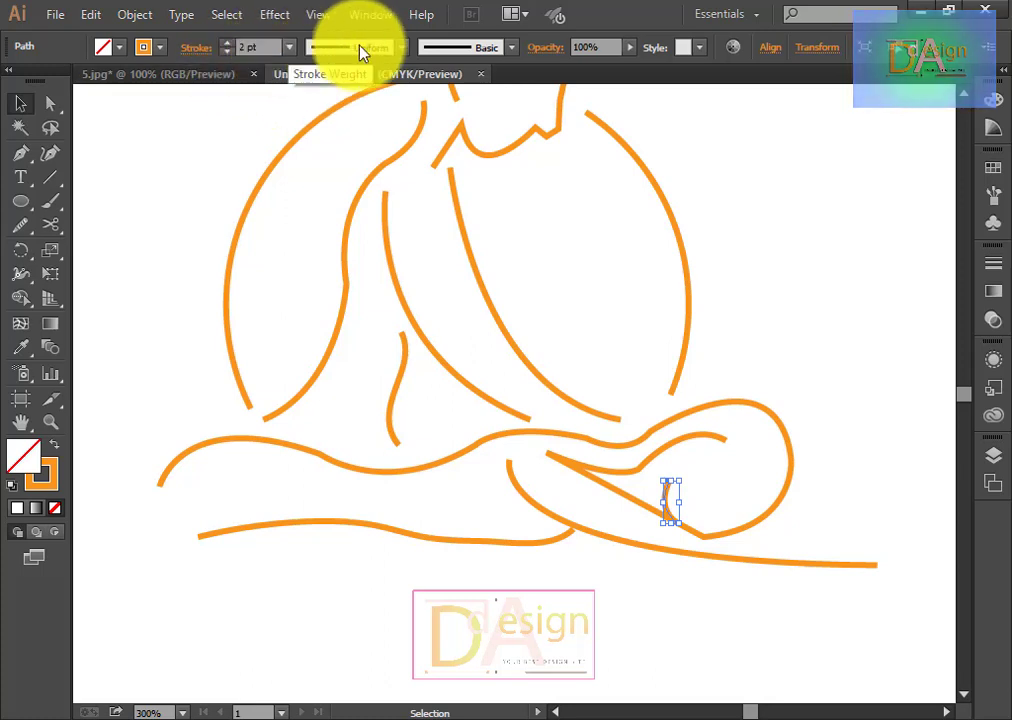
pyautogui.click(401, 47)
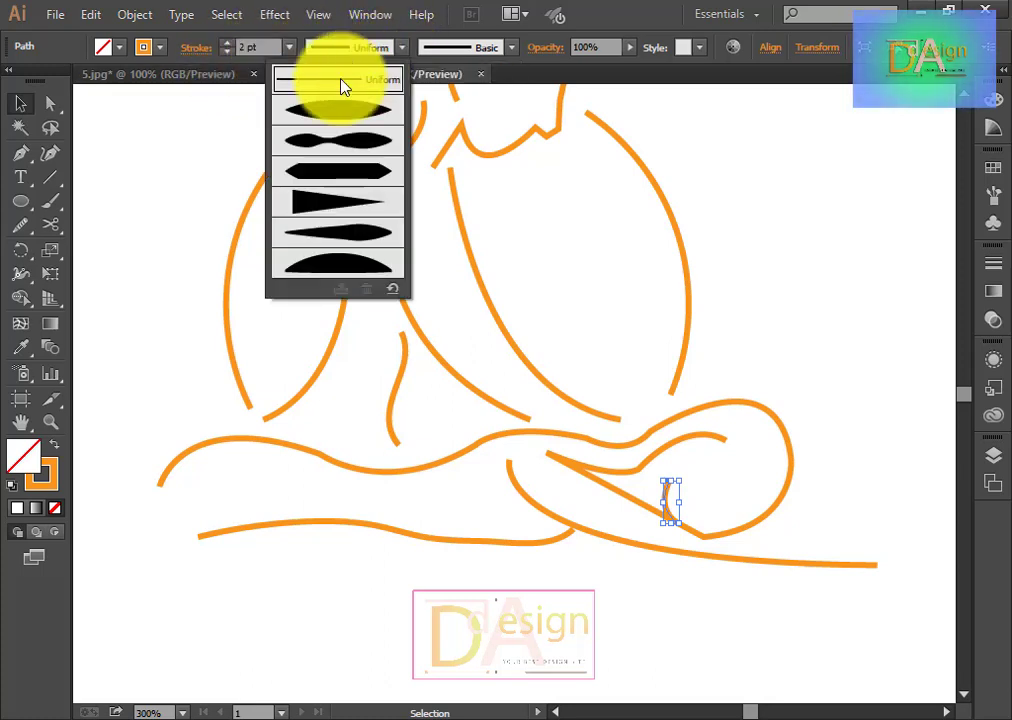
pyautogui.click(341, 218)
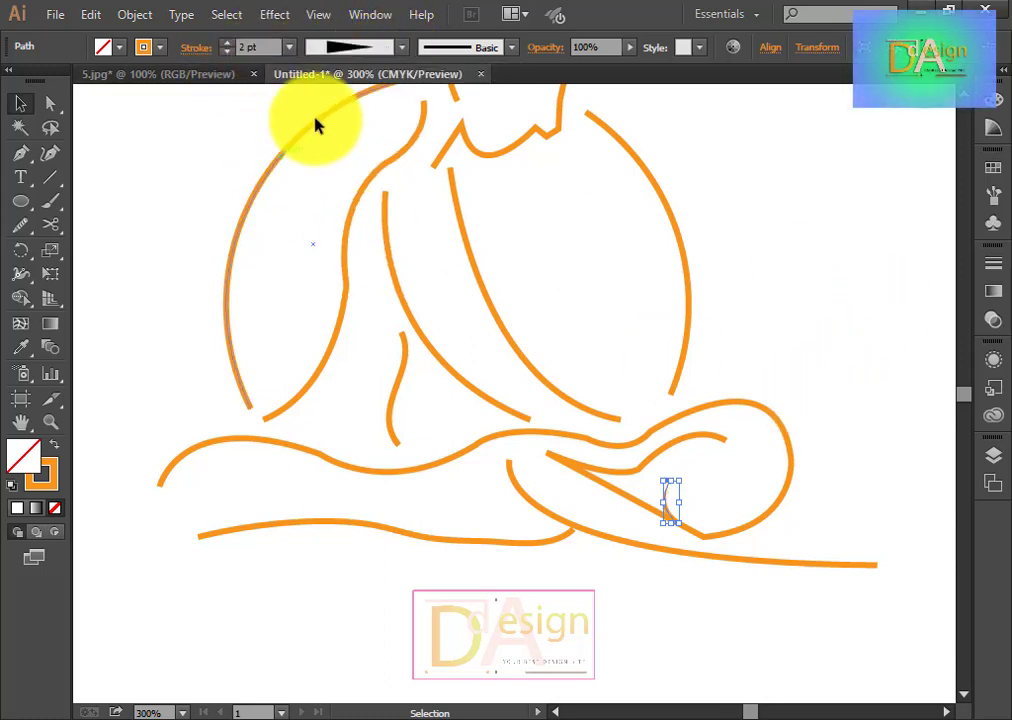
pyautogui.click(228, 43)
pyautogui.click(228, 43)
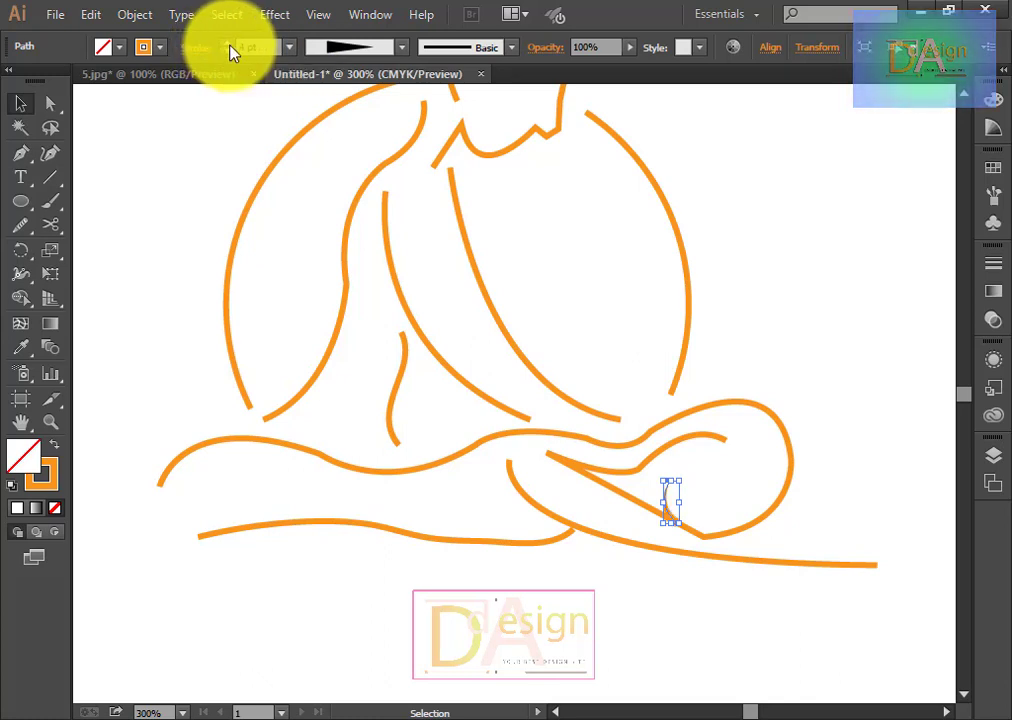
pyautogui.click(228, 43)
pyautogui.click(228, 43)
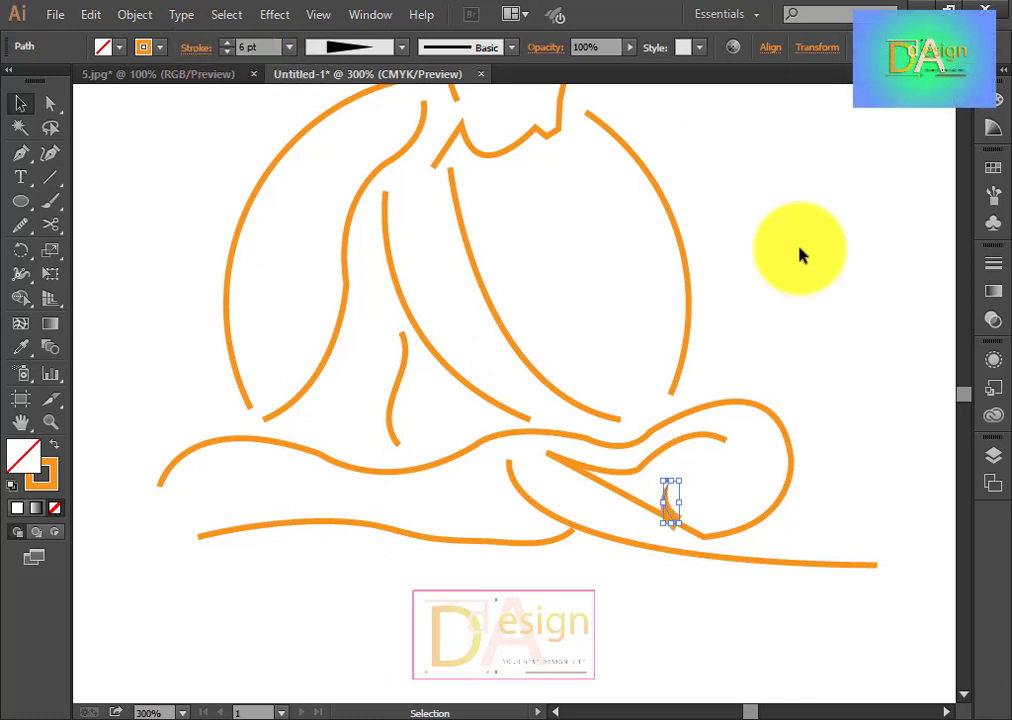
pyautogui.click(813, 422)
# Step: Set the long leg curve's stroke weight to 5 pt, then reselect the small stroke
pyautogui.click(783, 428)
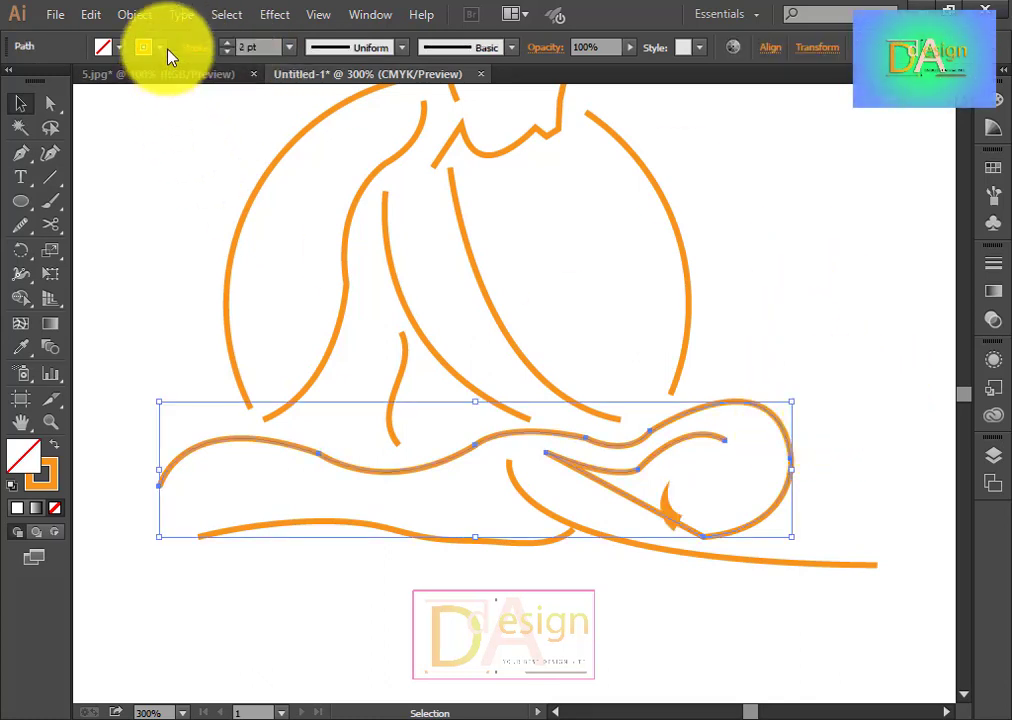
pyautogui.click(227, 43)
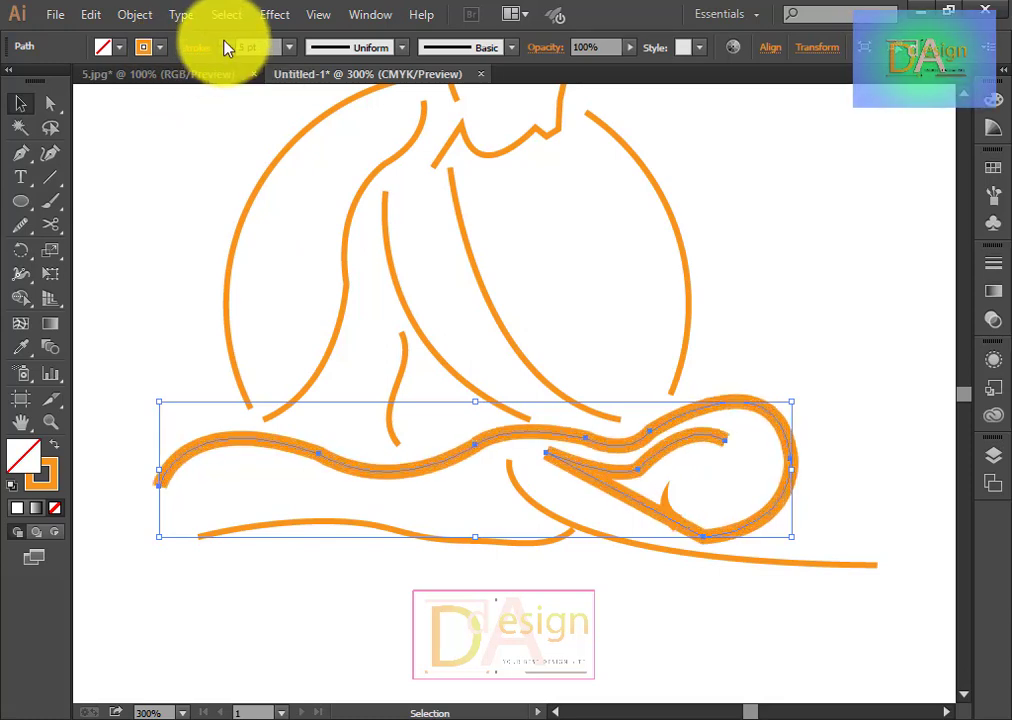
pyautogui.click(725, 639)
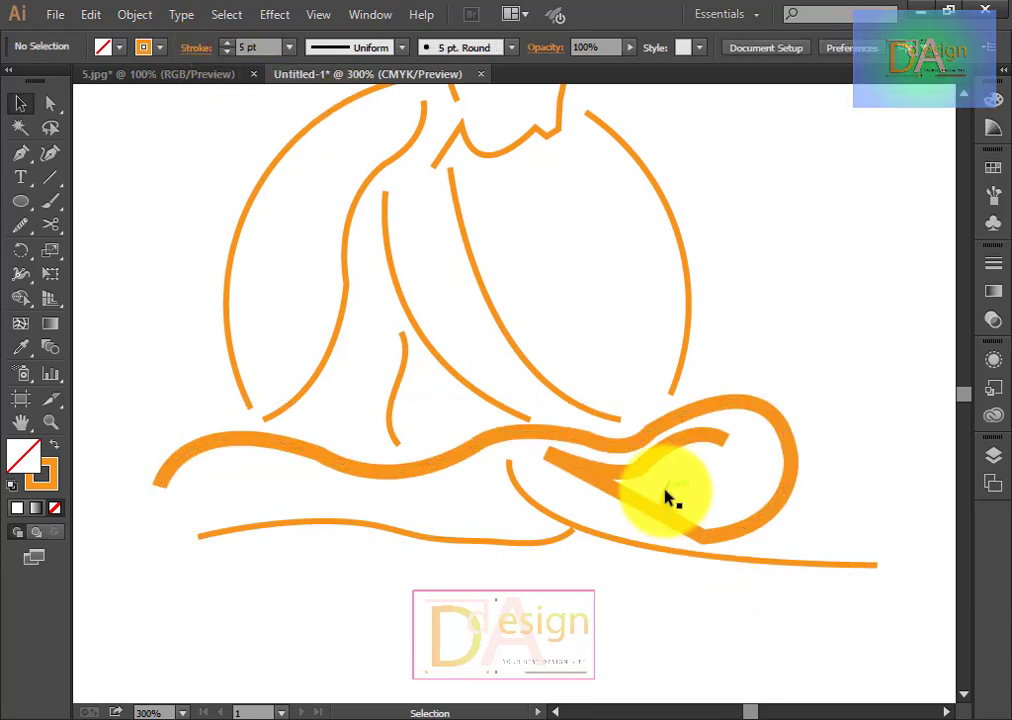
pyautogui.click(667, 497)
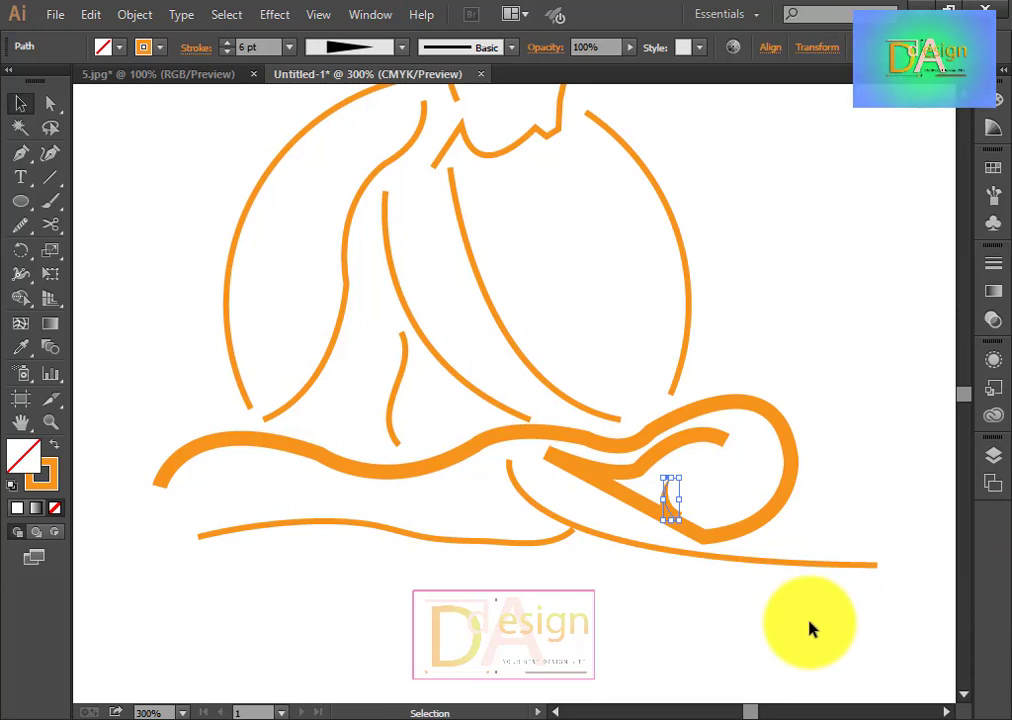
# Step: Zoom in and rotate the small tapered stroke slightly counter-clockwise
pyautogui.scroll(4, 752, 600)
pyautogui.scroll(2, 690, 585)
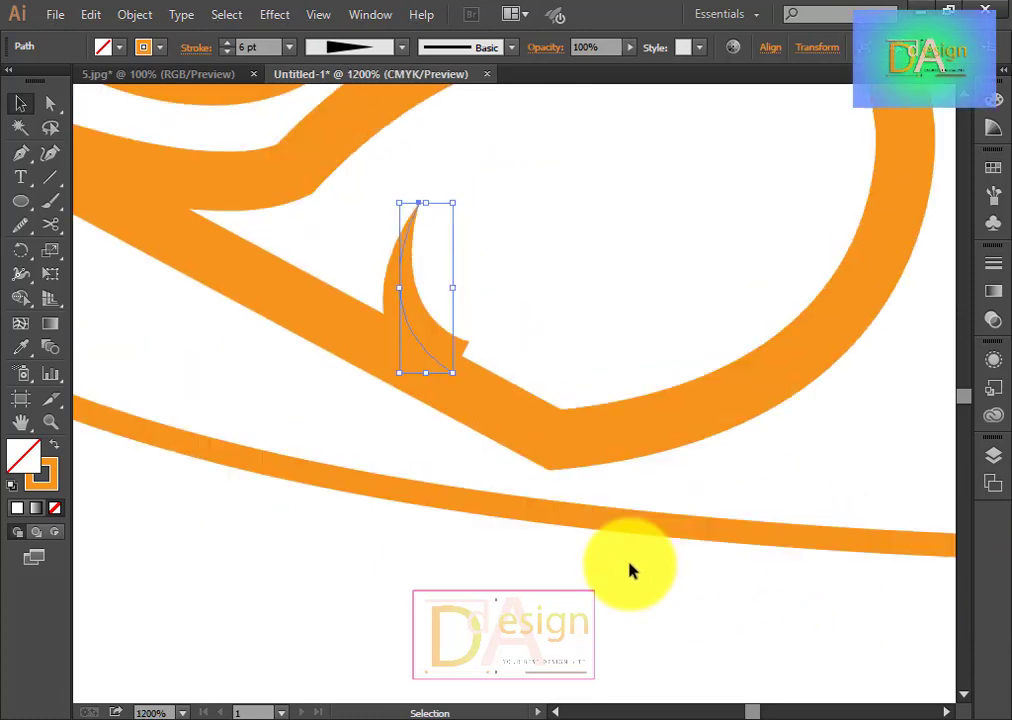
pyautogui.scroll(1, 590, 470)
pyautogui.scroll(1, 527, 392)
pyautogui.click(449, 316)
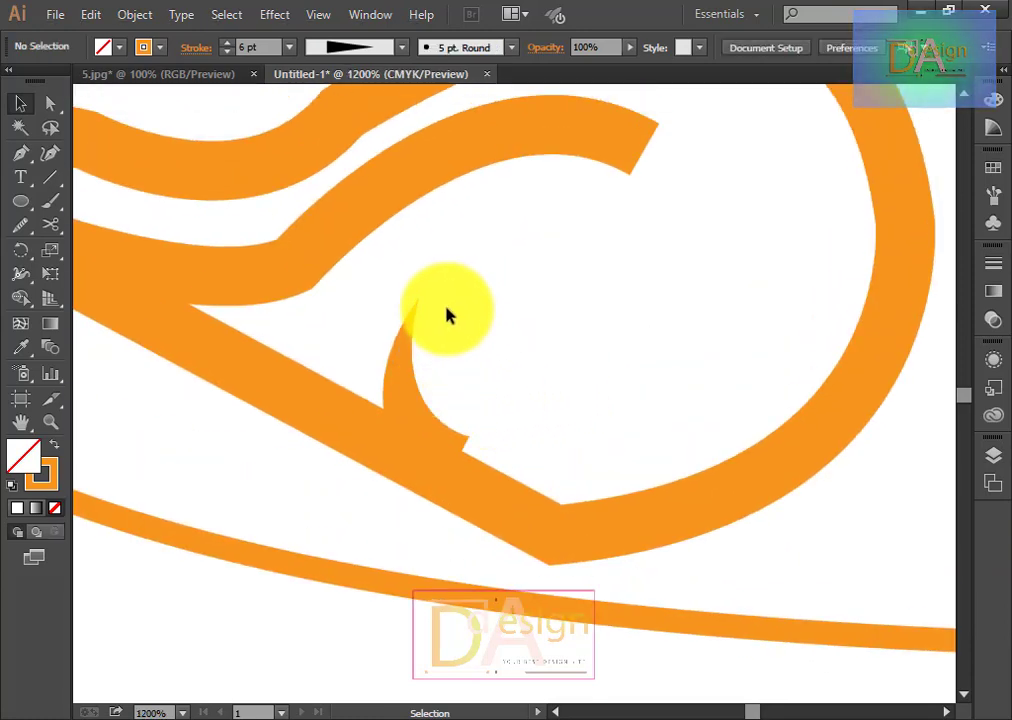
pyautogui.click(466, 294)
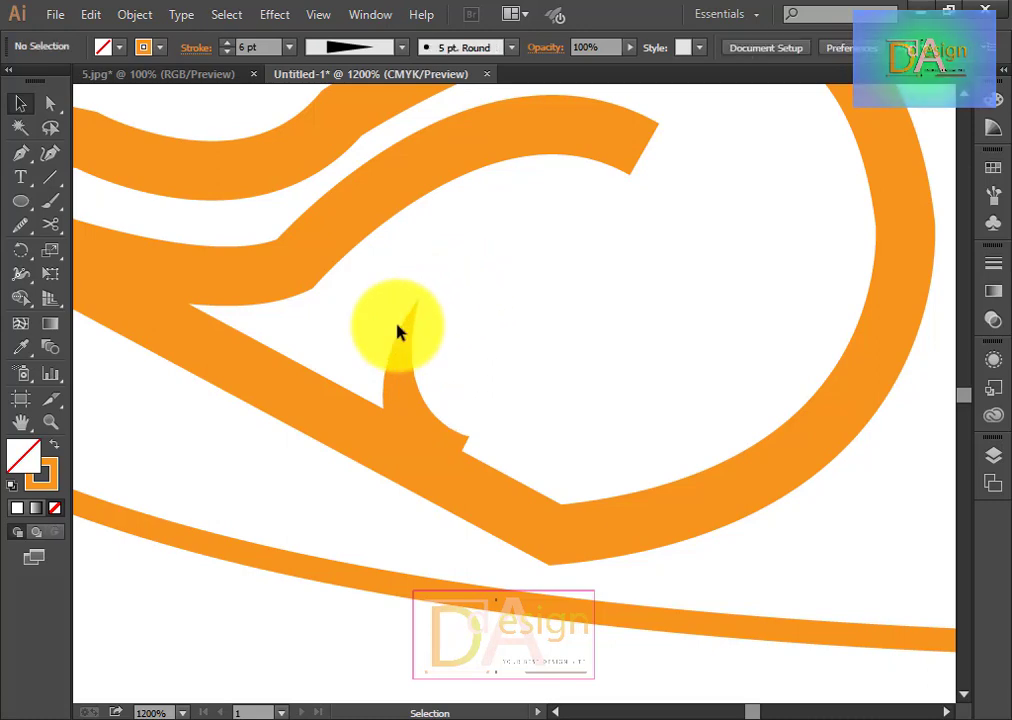
pyautogui.click(405, 338)
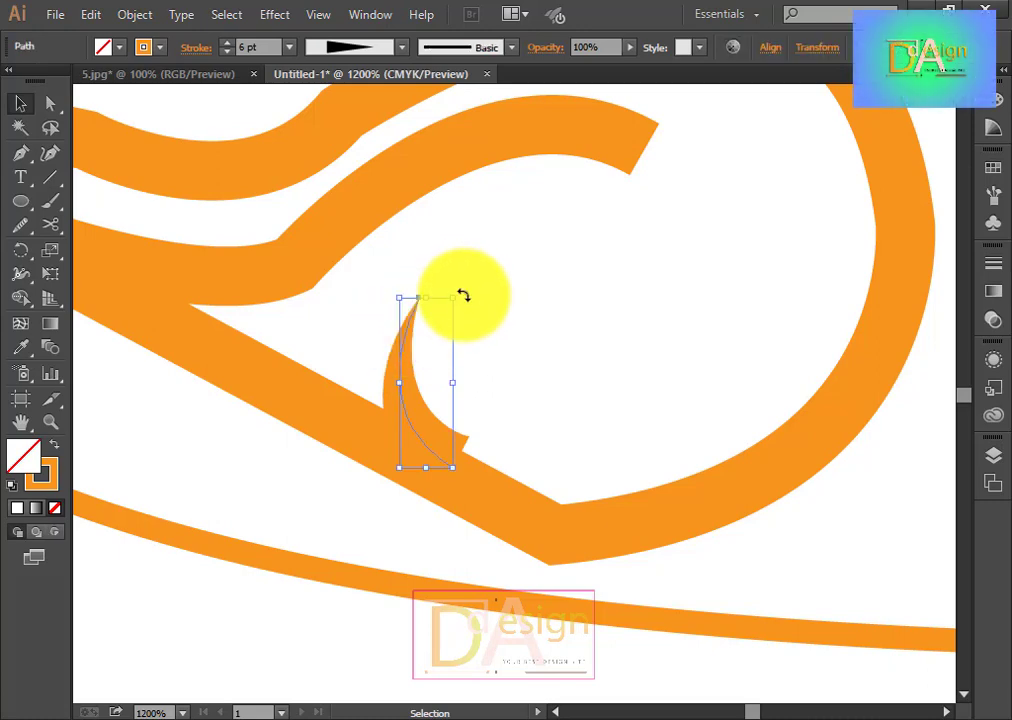
pyautogui.moveTo(463, 296); pyautogui.dragTo(466, 304)
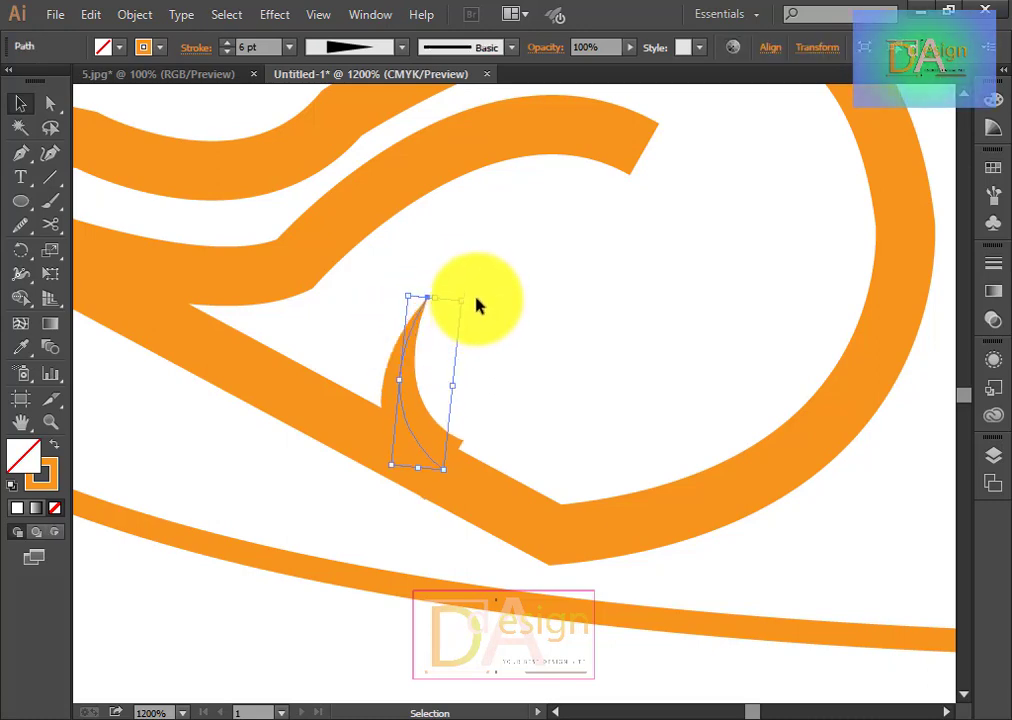
pyautogui.moveTo(472, 294); pyautogui.dragTo(472, 301)
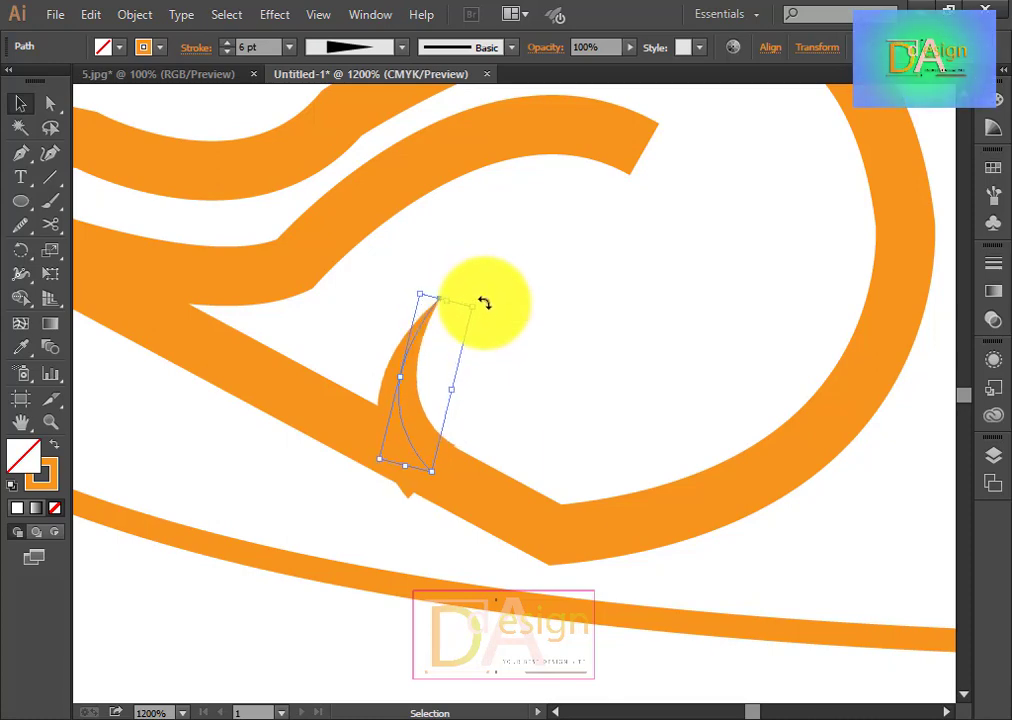
pyautogui.click(486, 306)
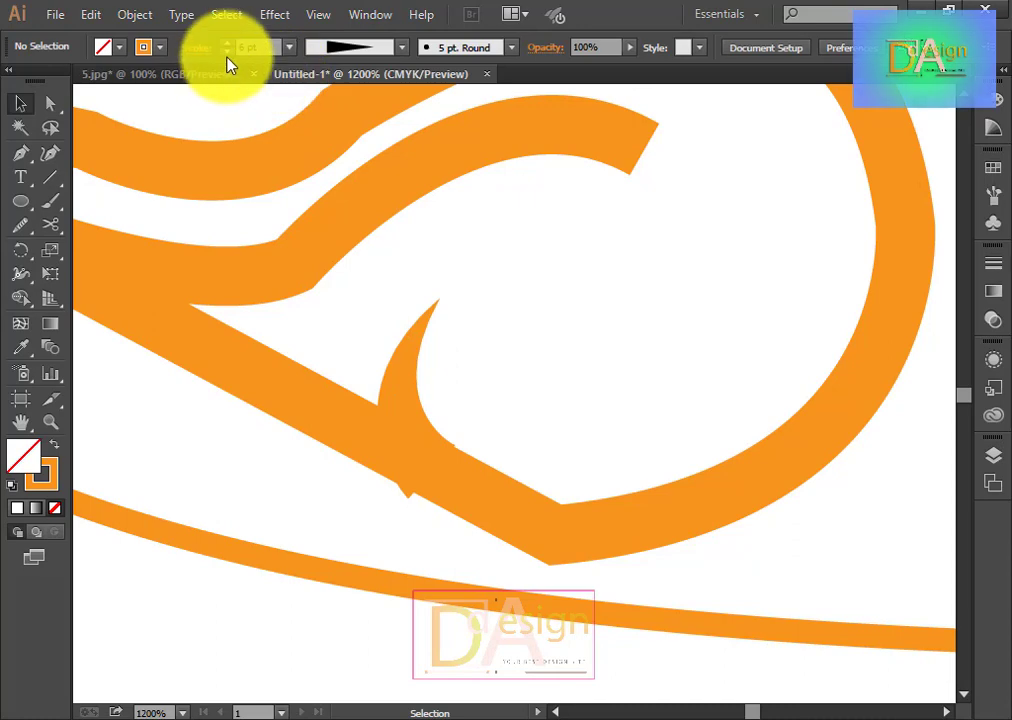
# Step: Lower the spike's stroke weight from 6 pt through 5 pt to 4 pt
pyautogui.click(414, 390)
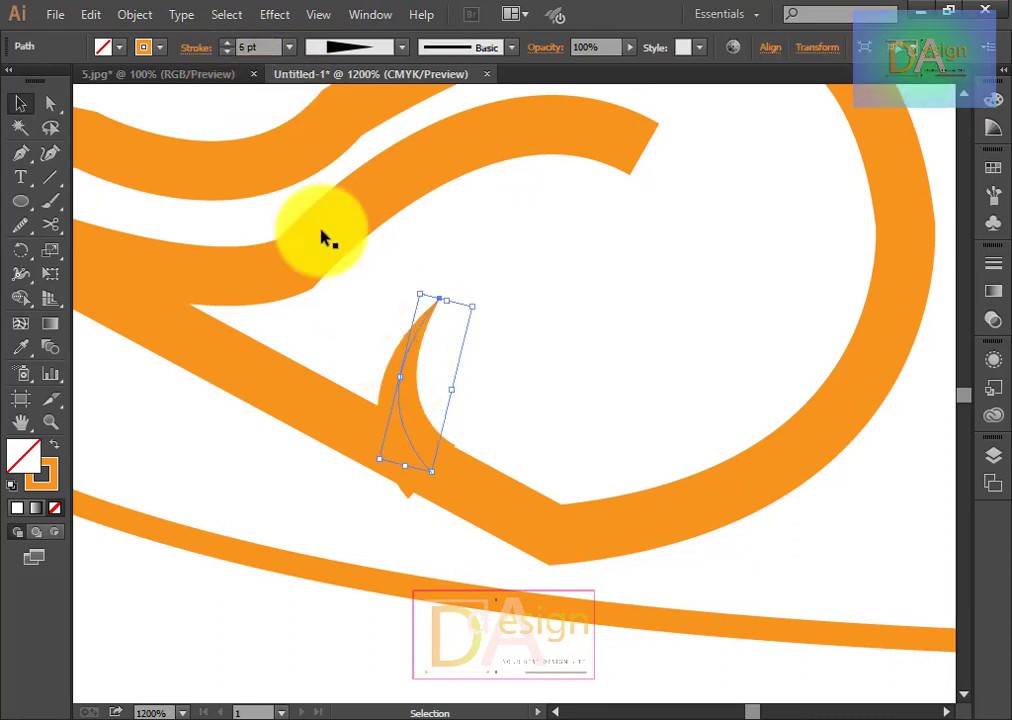
pyautogui.click(227, 52)
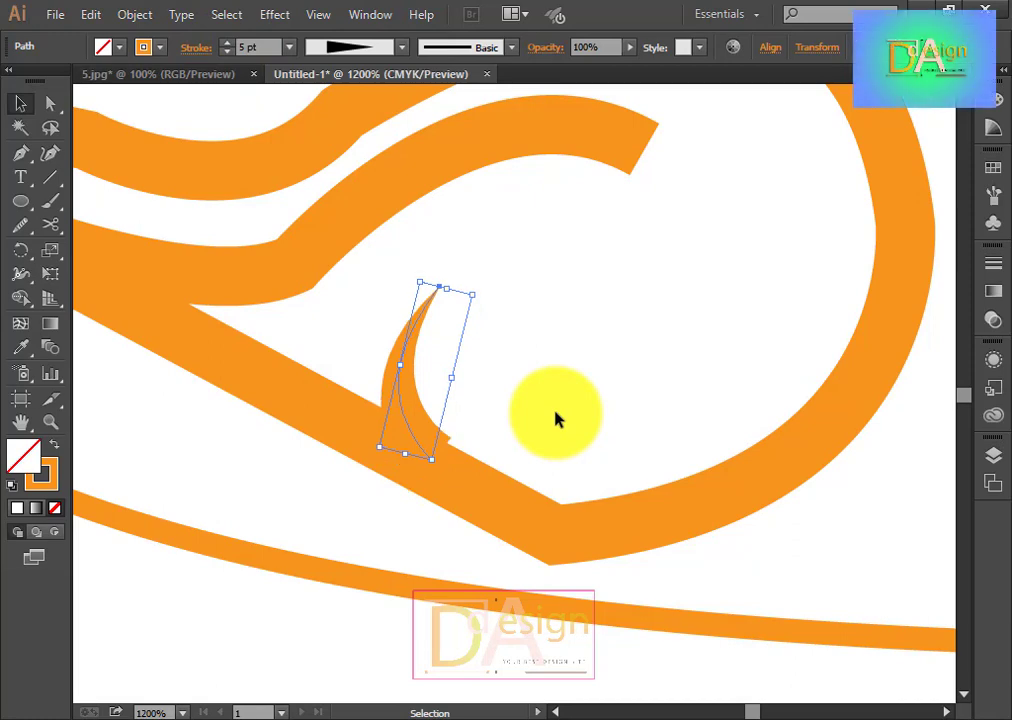
pyautogui.click(470, 366)
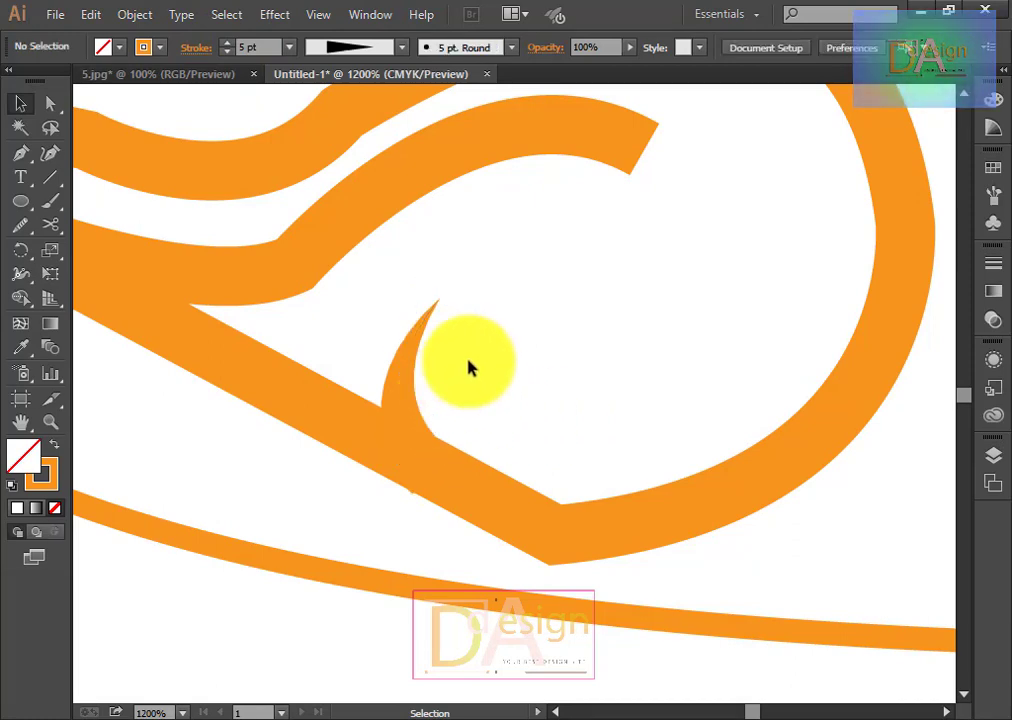
pyautogui.click(407, 357)
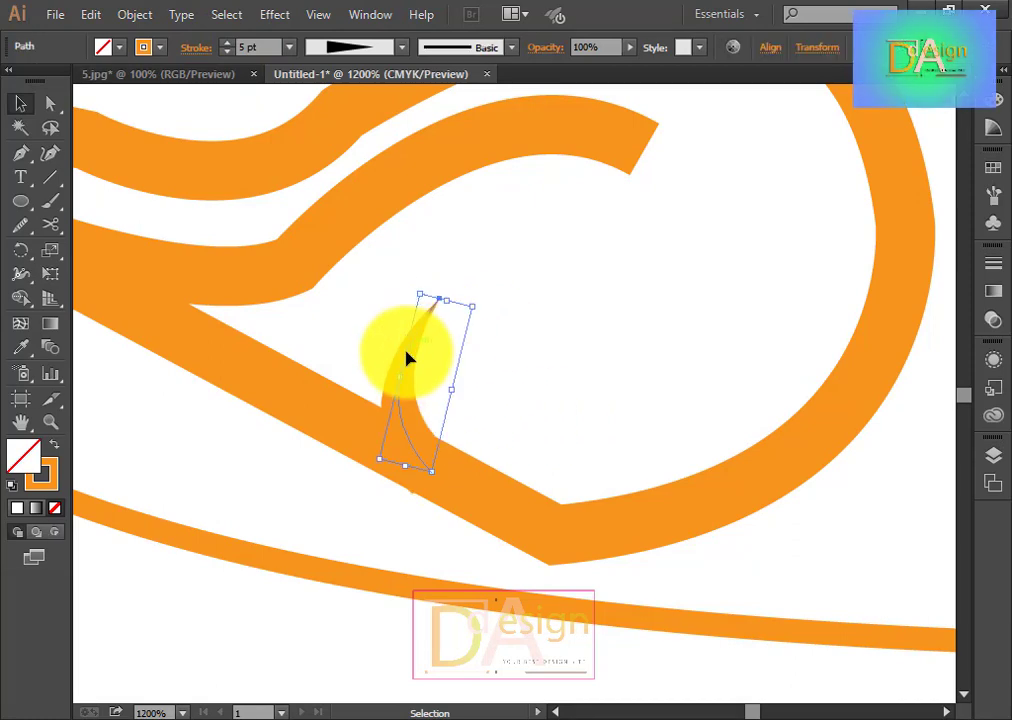
pyautogui.click(226, 52)
pyautogui.click(538, 402)
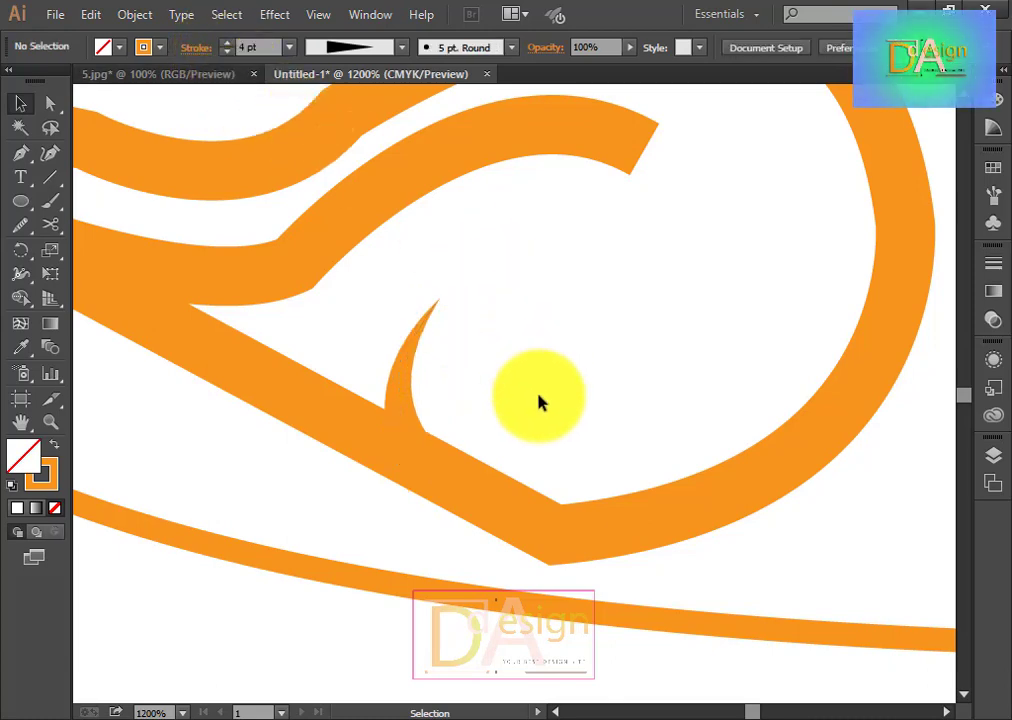
pyautogui.scroll(-2, 556, 393)
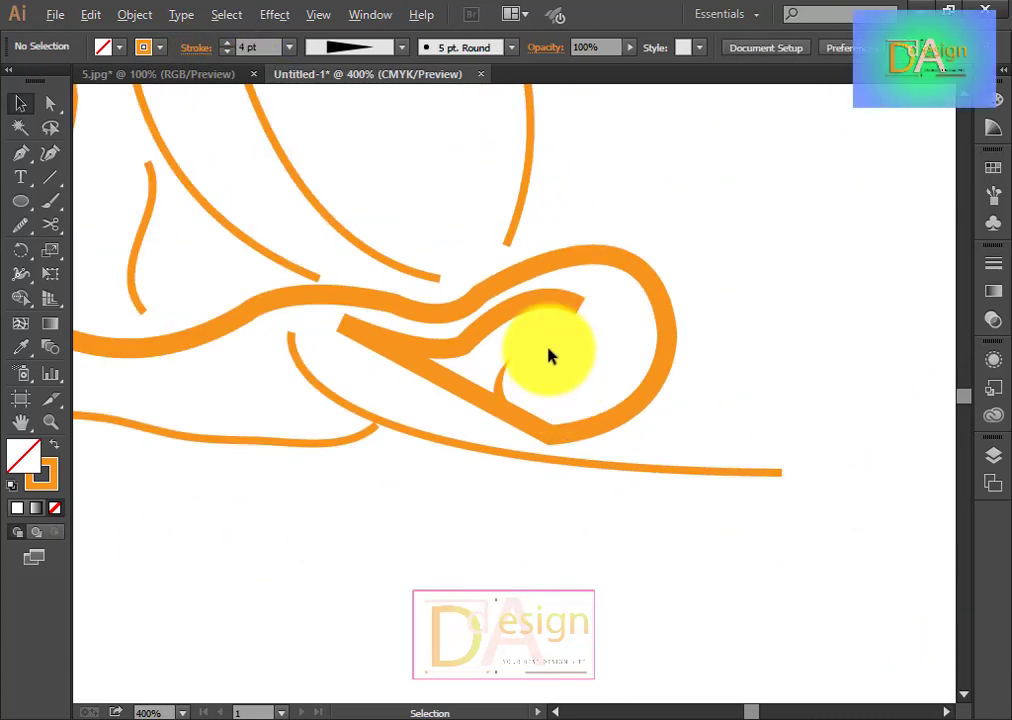
# Step: Apply Width Profile 2 to the long wavy swirl path, then pan right and reselect it
pyautogui.scroll(-1, 579, 339)
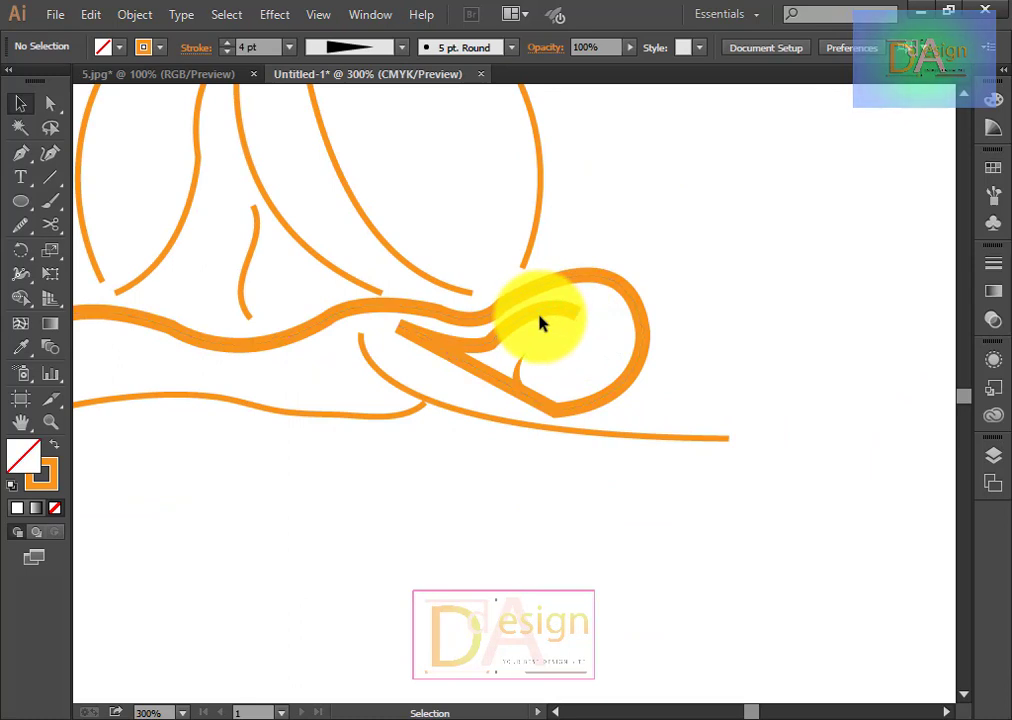
pyautogui.click(530, 320)
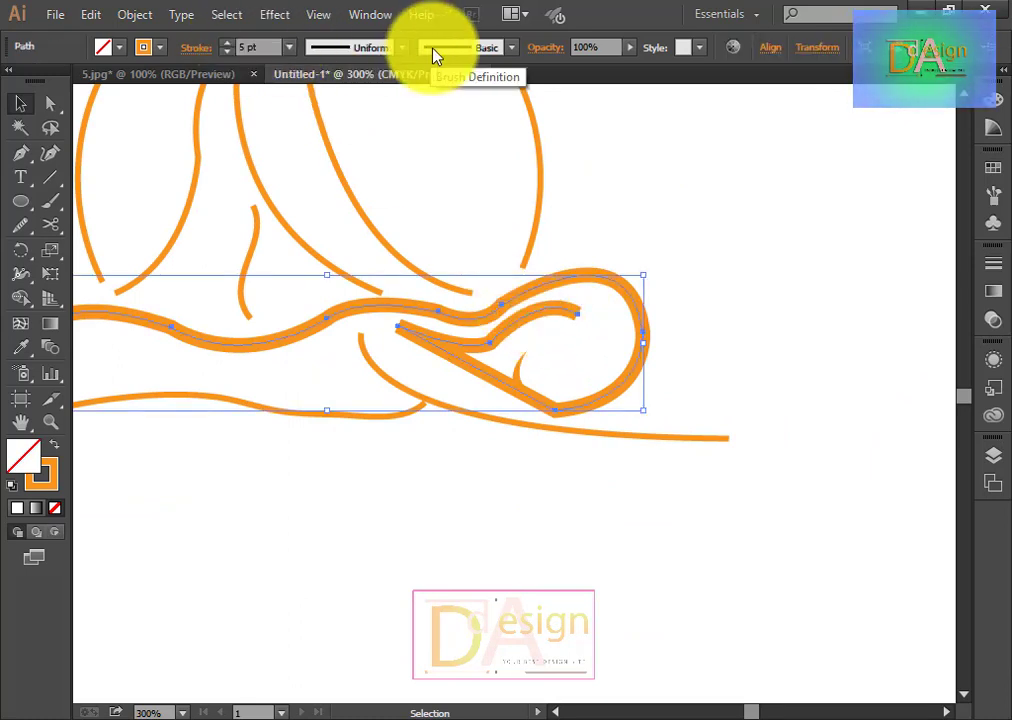
pyautogui.click(403, 47)
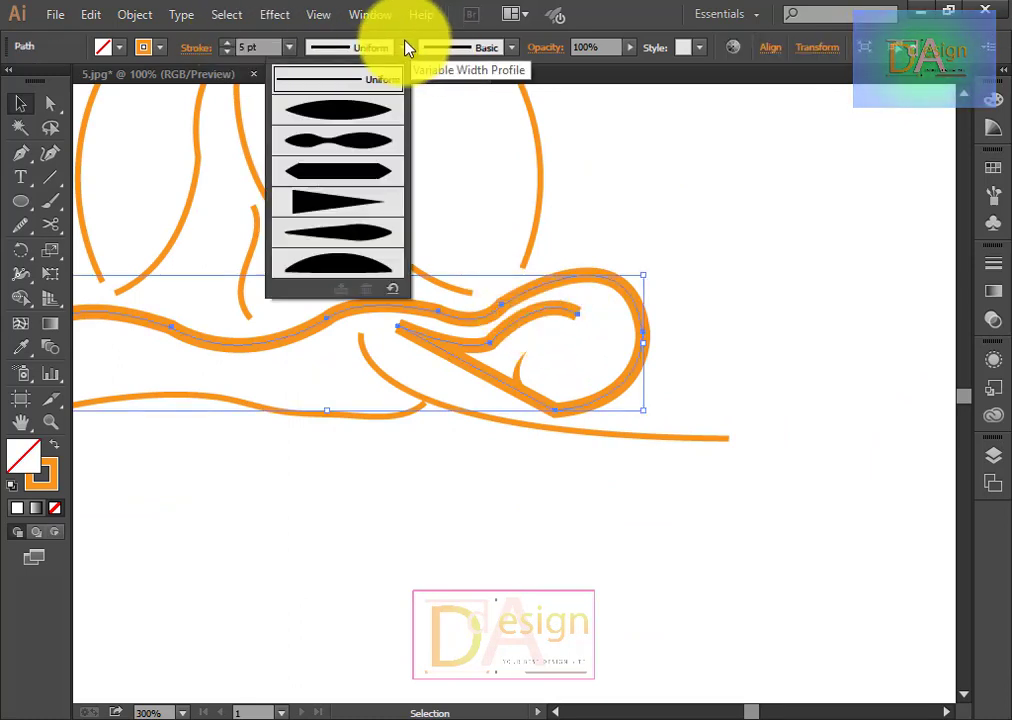
pyautogui.click(361, 145)
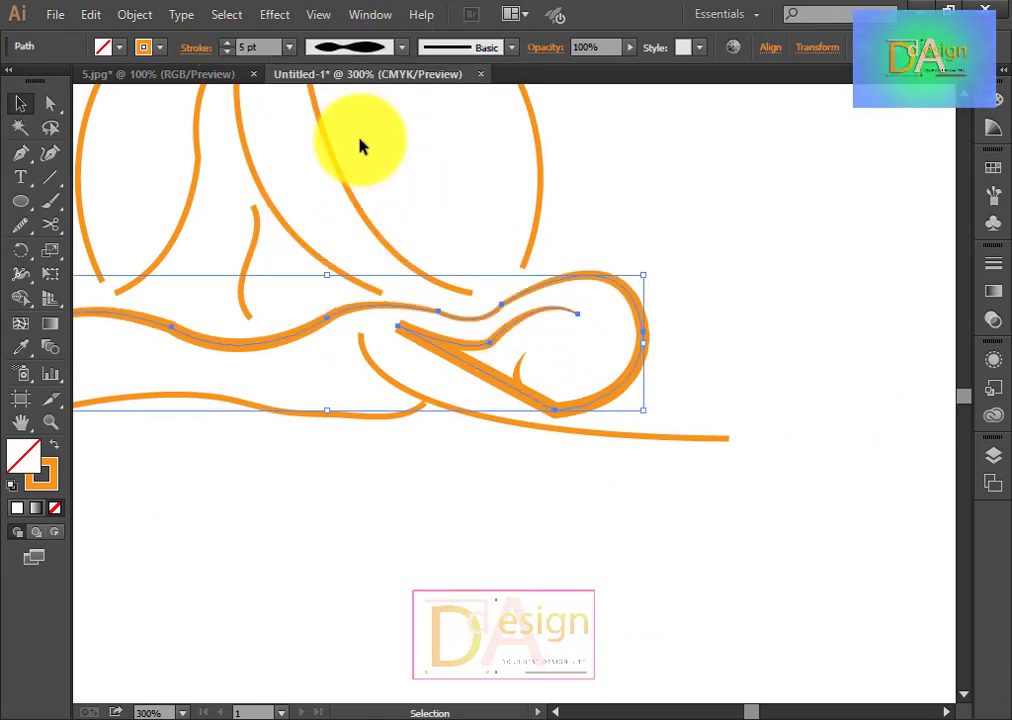
pyautogui.click(749, 327)
pyautogui.scroll(-1, 700, 332)
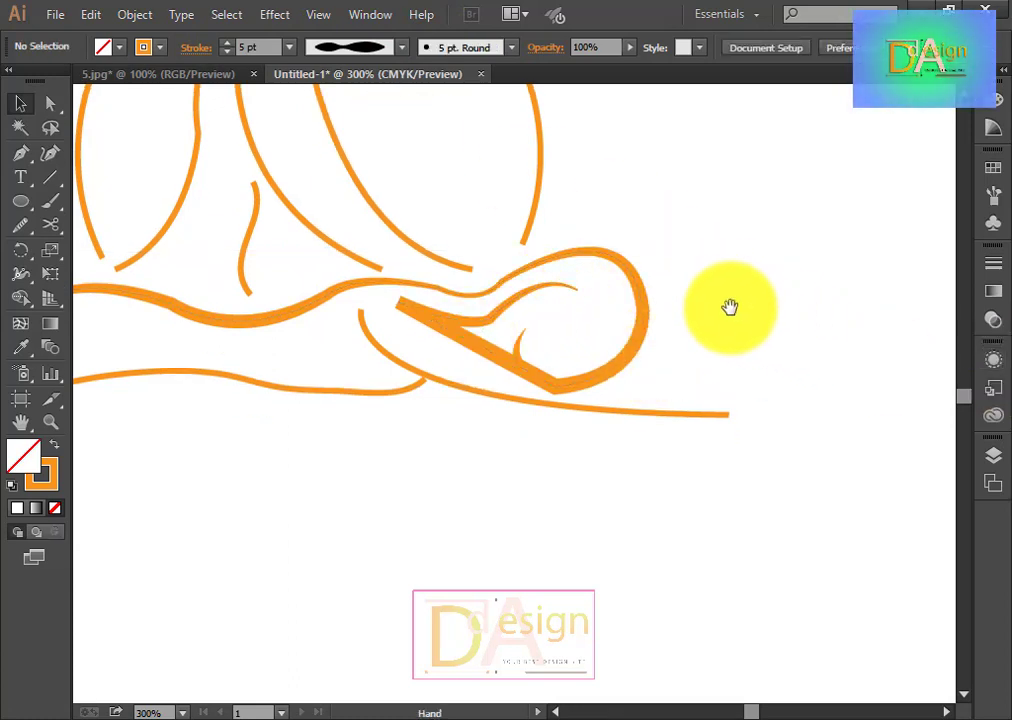
pyautogui.moveTo(727, 307); pyautogui.dragTo(867, 300)
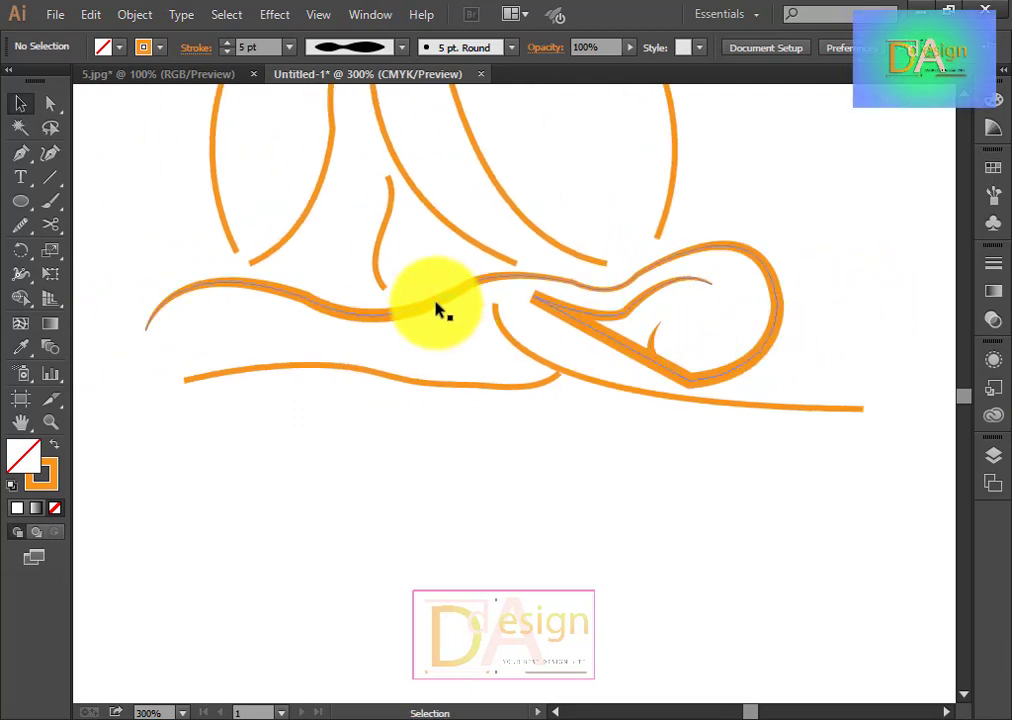
pyautogui.click(435, 302)
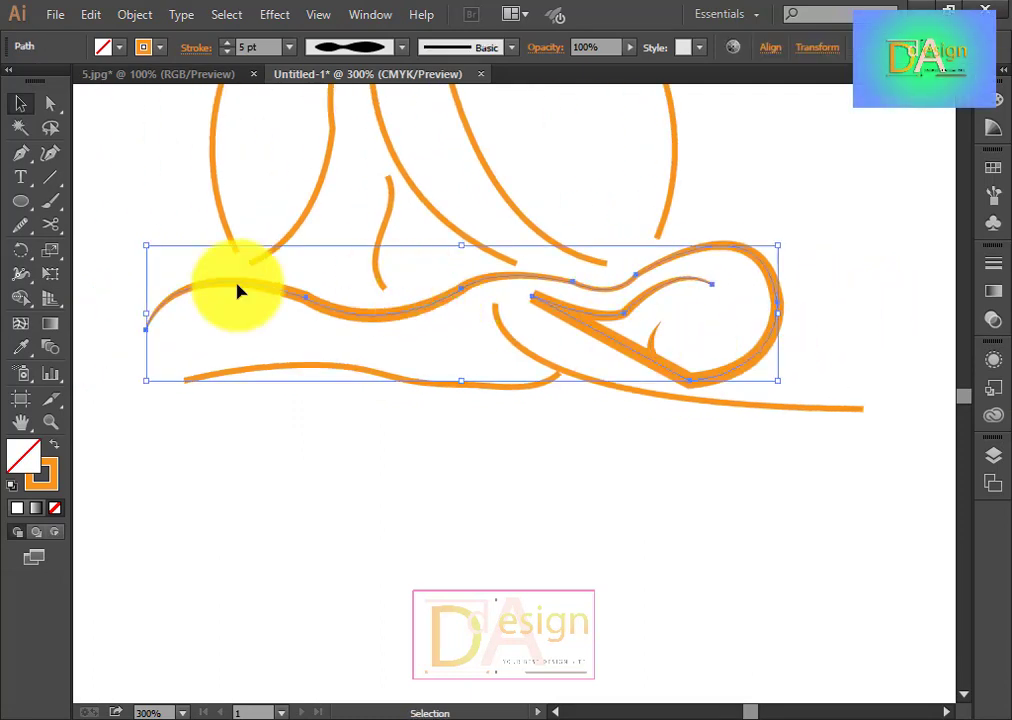
# Step: Sweep the Smooth tool along the swirl's left part to reduce its anchor points, then deselect
pyautogui.click(21, 226)
pyautogui.moveTo(305, 300)
pyautogui.mouseDown()
pyautogui.moveTo(133, 347)
pyautogui.moveTo(284, 310)
pyautogui.moveTo(782, 269)
pyautogui.moveTo(766, 269)
pyautogui.moveTo(785, 309)
pyautogui.moveTo(712, 383)
pyautogui.moveTo(614, 355)
pyautogui.moveTo(562, 299)
pyautogui.moveTo(620, 306)
pyautogui.moveTo(526, 316)
pyautogui.mouseUp()
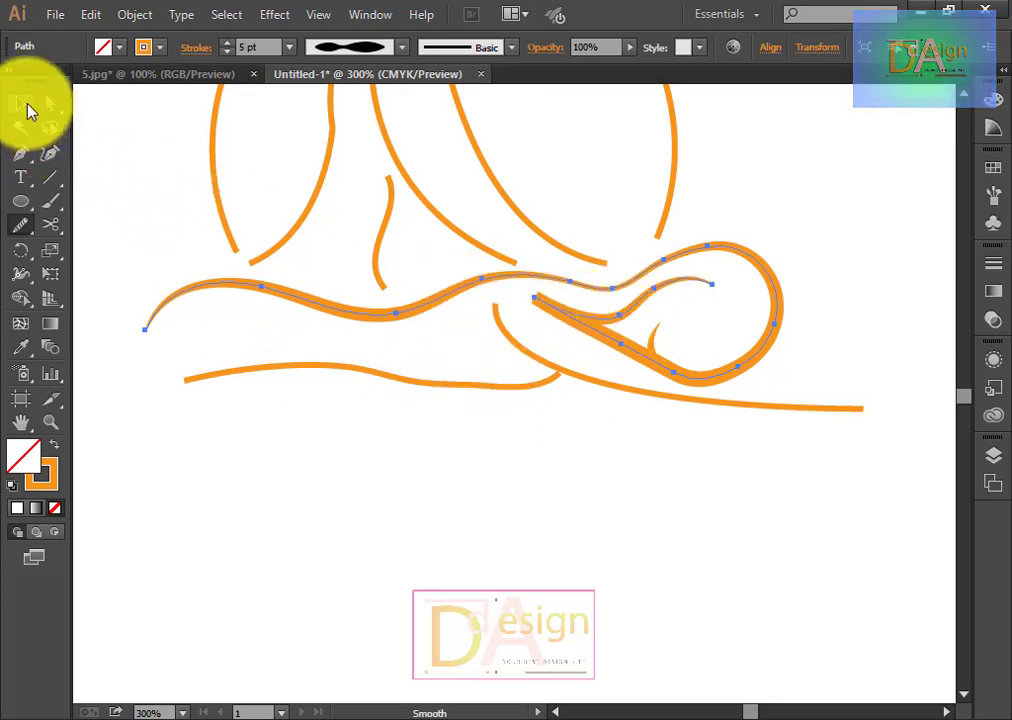
pyautogui.click(26, 108)
pyautogui.click(551, 500)
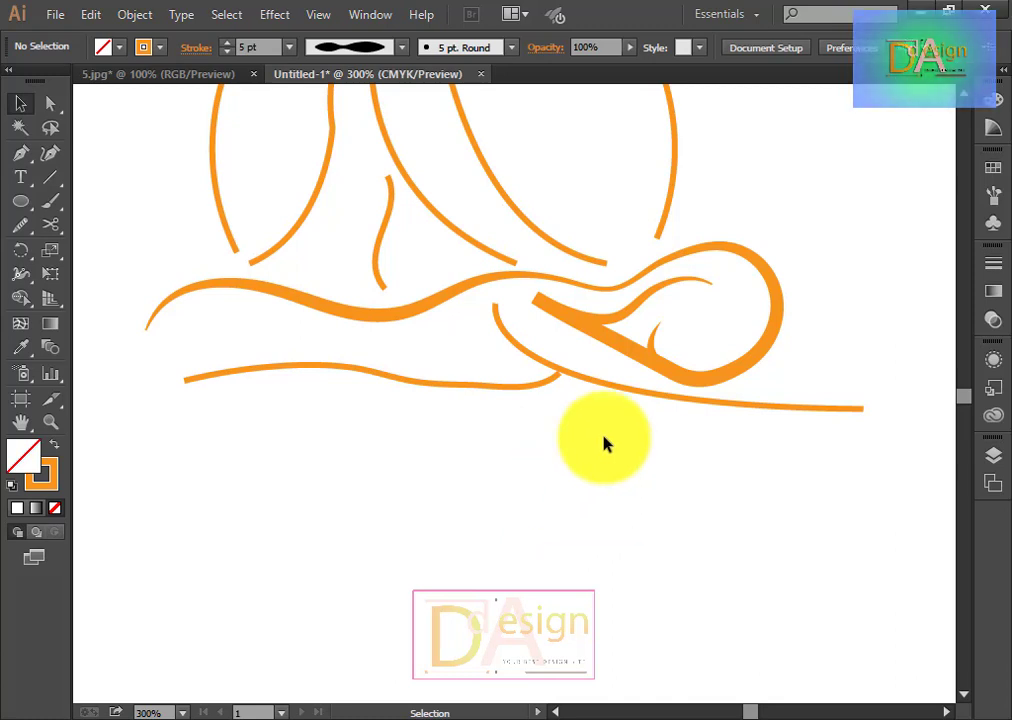
# Step: Marquee-select both lower curves beneath the swirl and raise their stroke to 4 pt
pyautogui.click(677, 401)
pyautogui.click(463, 373)
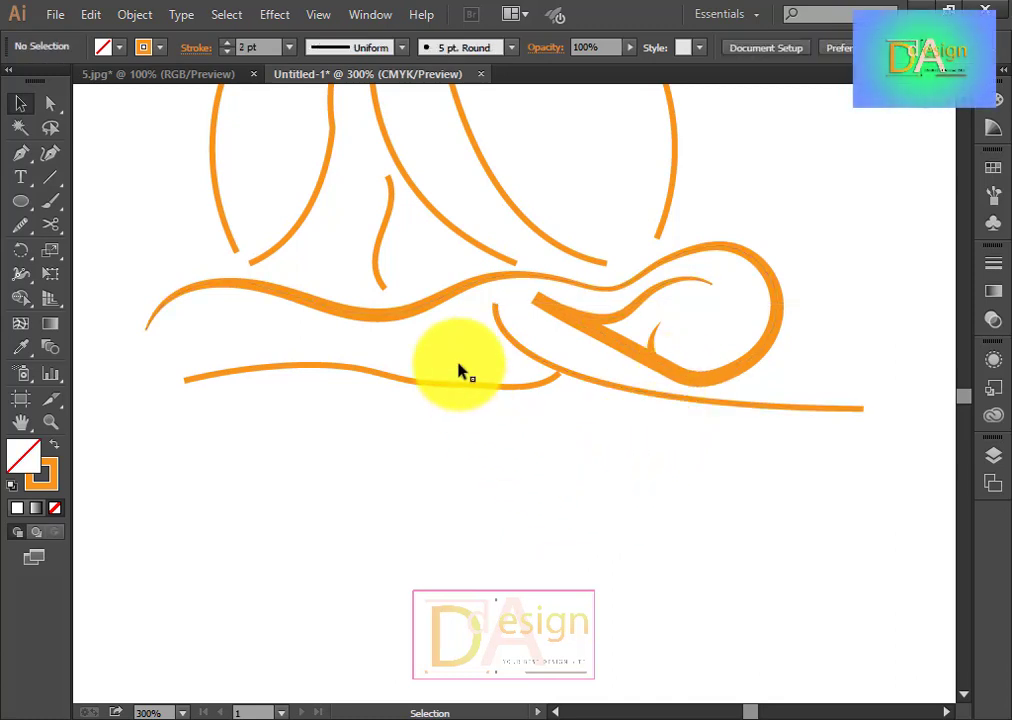
pyautogui.click(481, 303)
pyautogui.click(556, 422)
pyautogui.moveTo(594, 436); pyautogui.dragTo(508, 388)
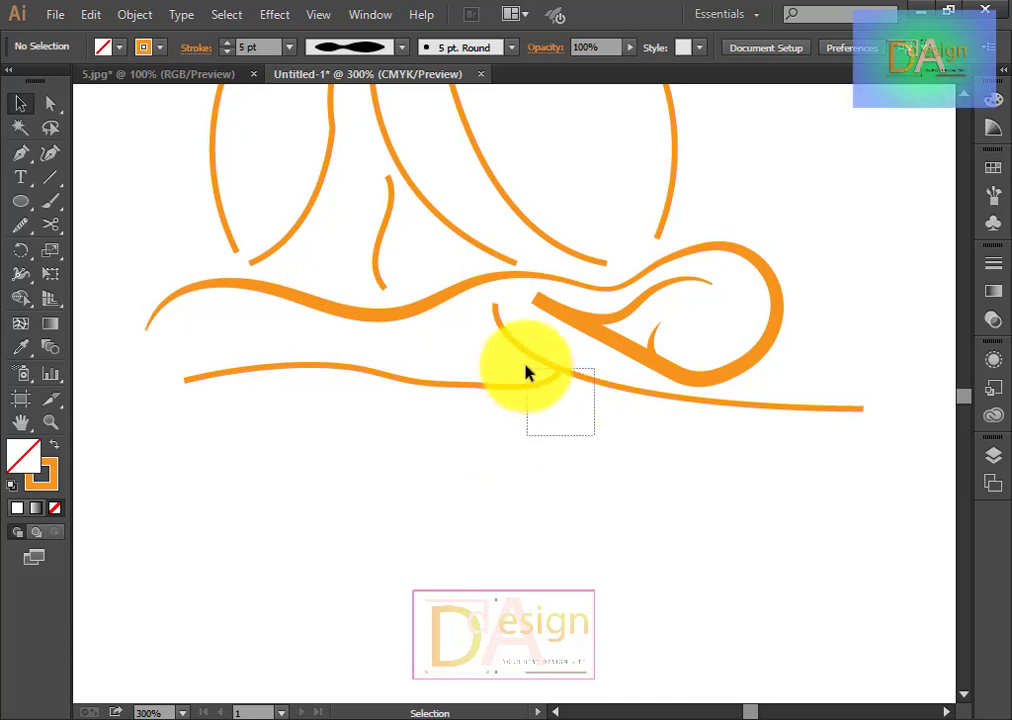
pyautogui.click(230, 43)
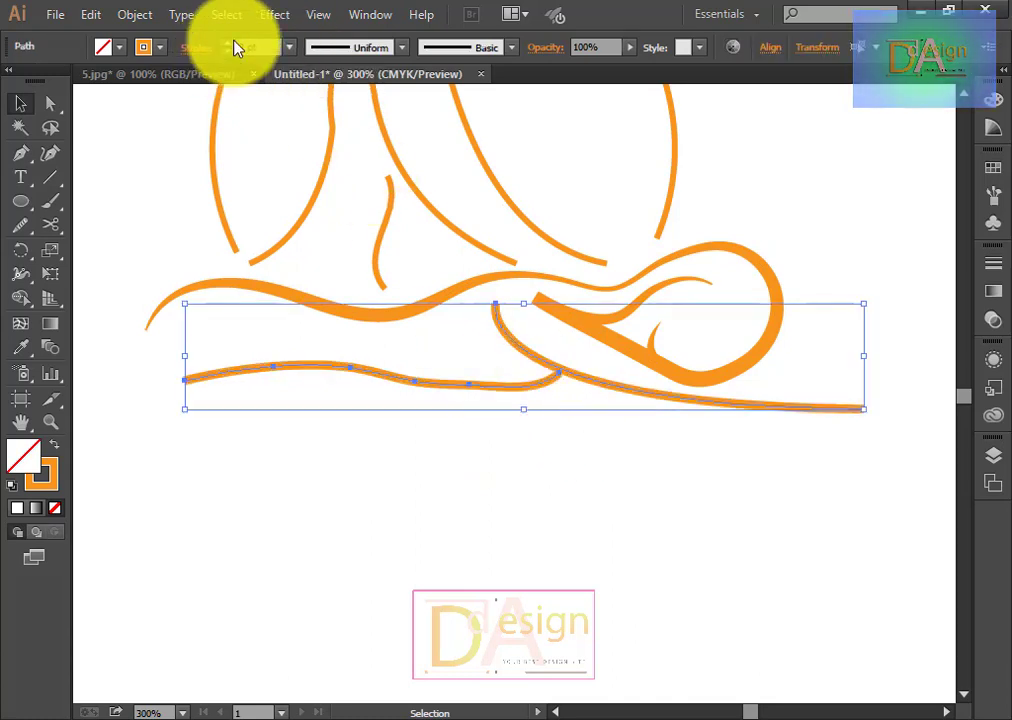
pyautogui.click(557, 480)
pyautogui.moveTo(604, 463); pyautogui.dragTo(478, 372)
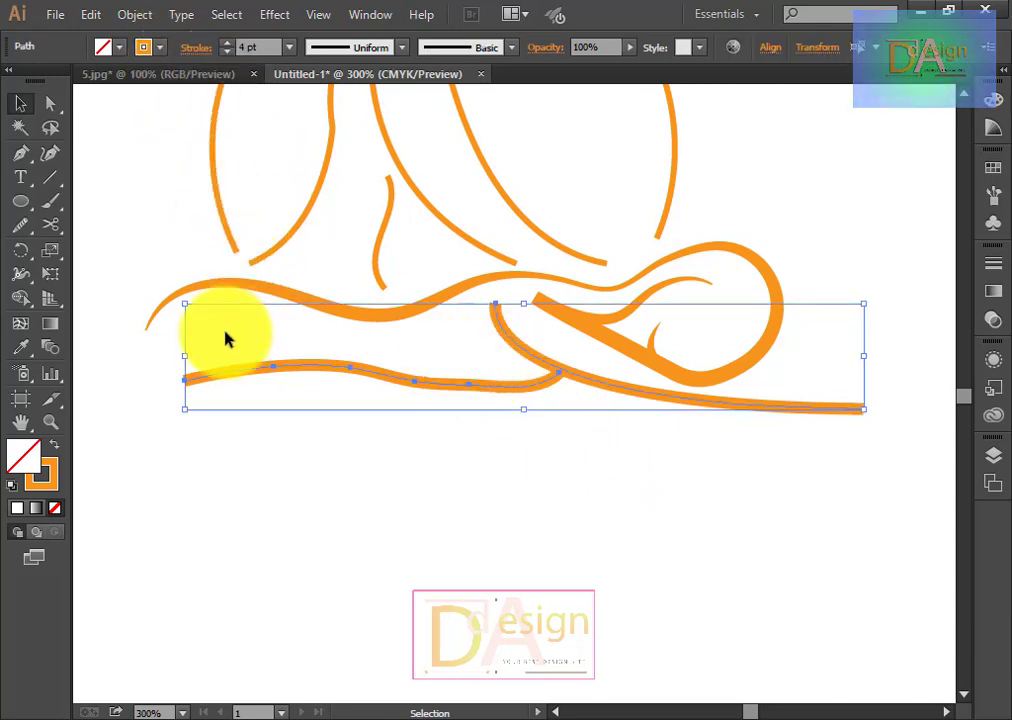
# Step: Give the lower curves the elliptical Width Profile 1, then select only the left curve
pyautogui.click(402, 47)
pyautogui.click(350, 145)
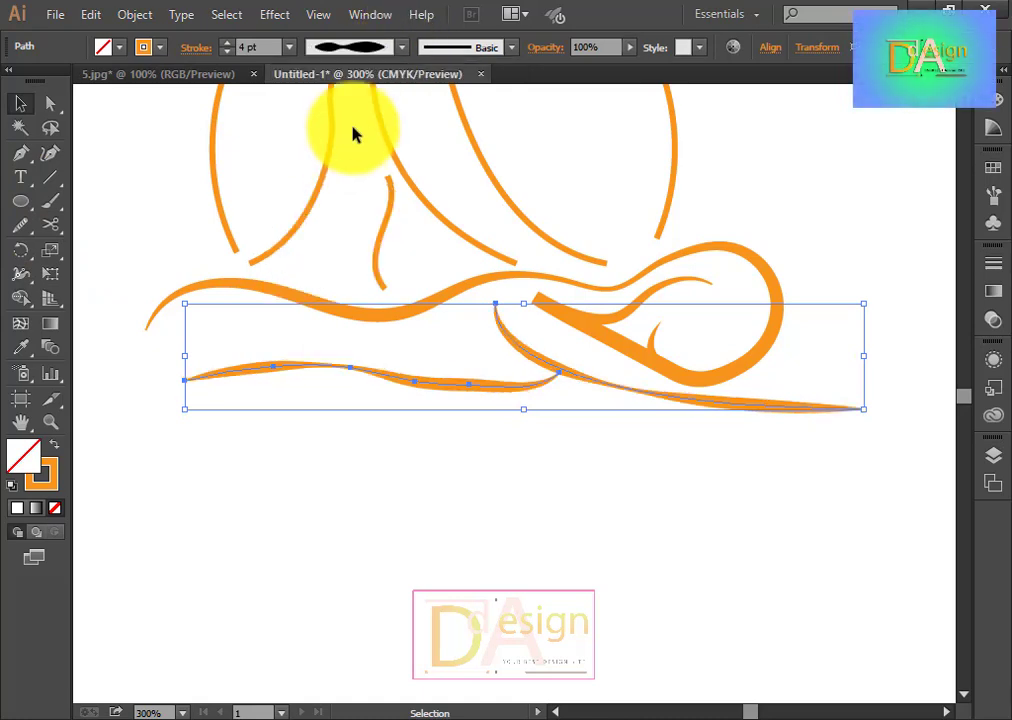
pyautogui.click(400, 47)
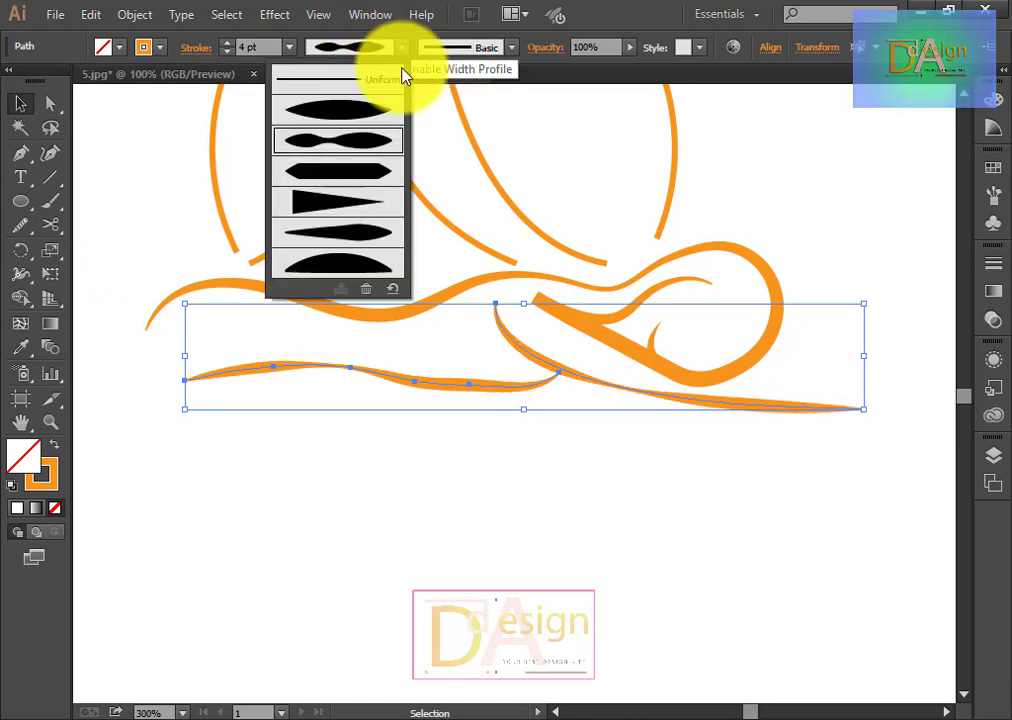
pyautogui.click(376, 250)
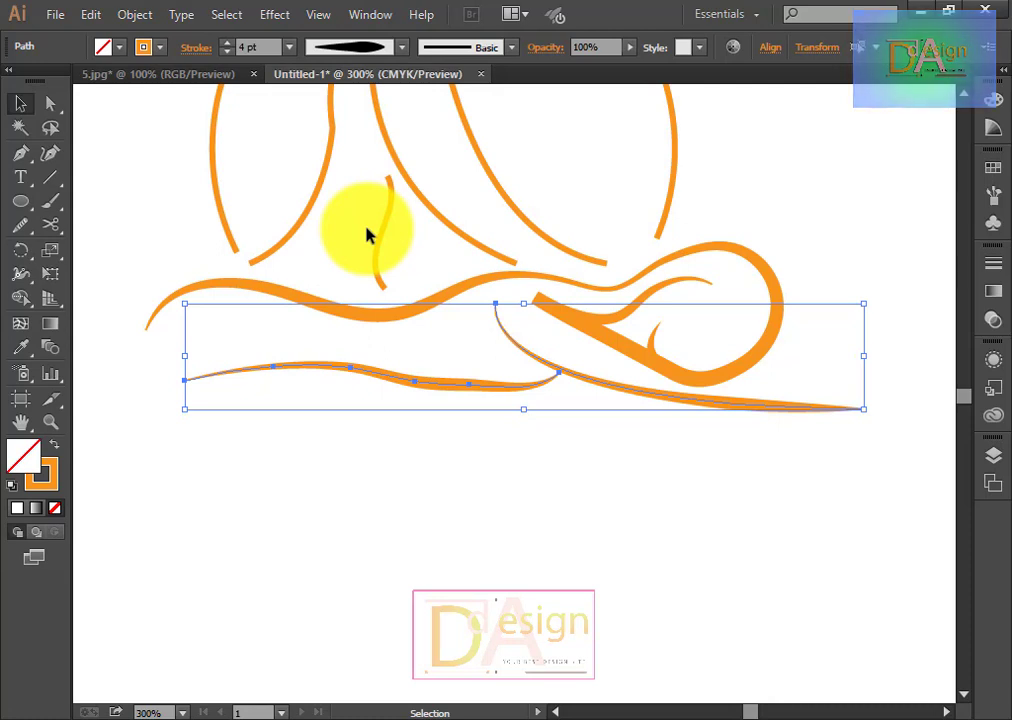
pyautogui.click(403, 47)
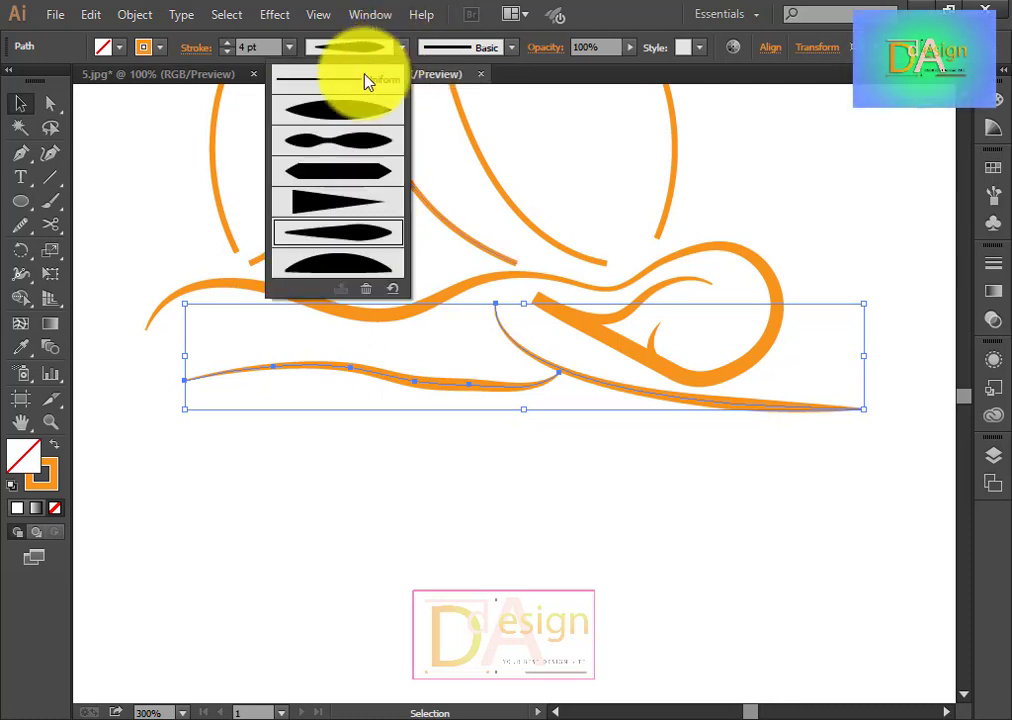
pyautogui.click(337, 112)
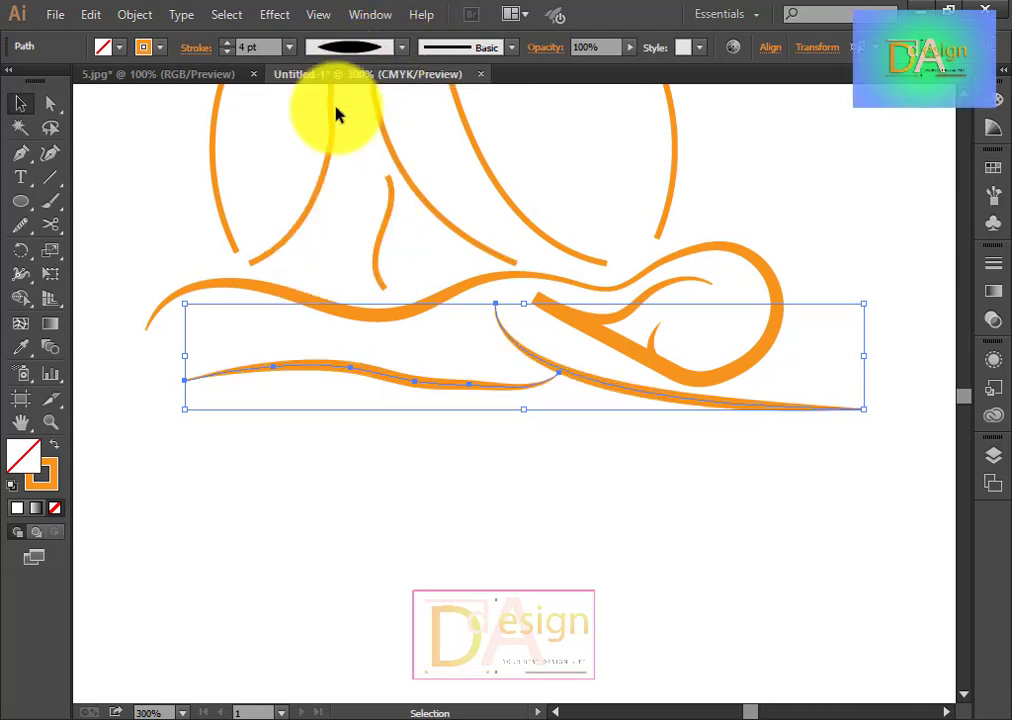
pyautogui.click(696, 546)
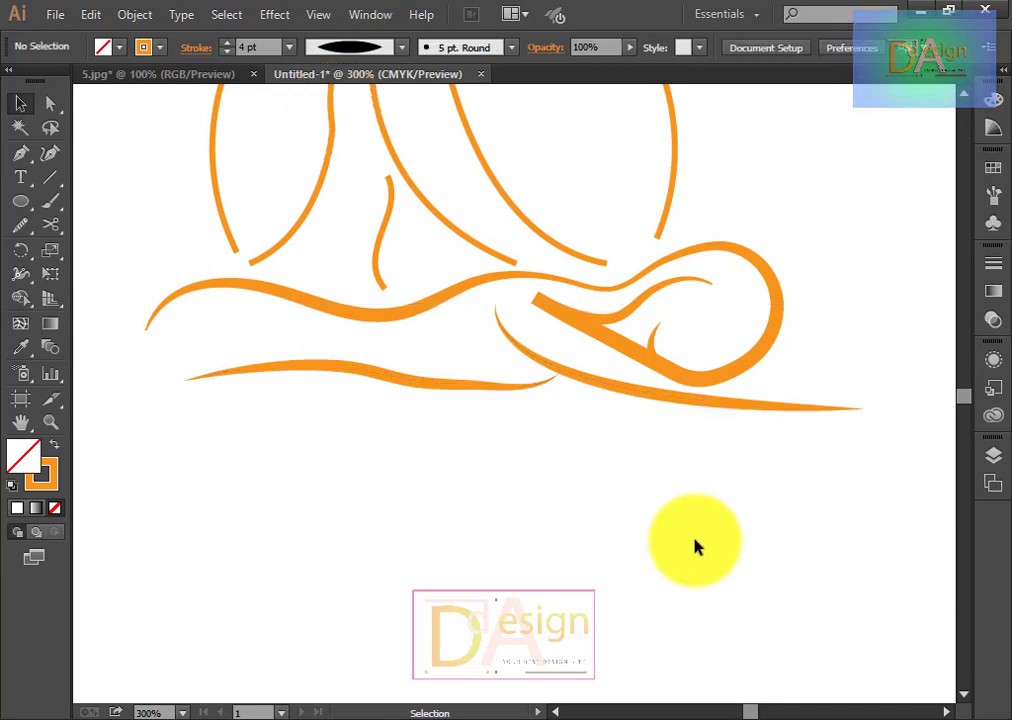
pyautogui.click(458, 396)
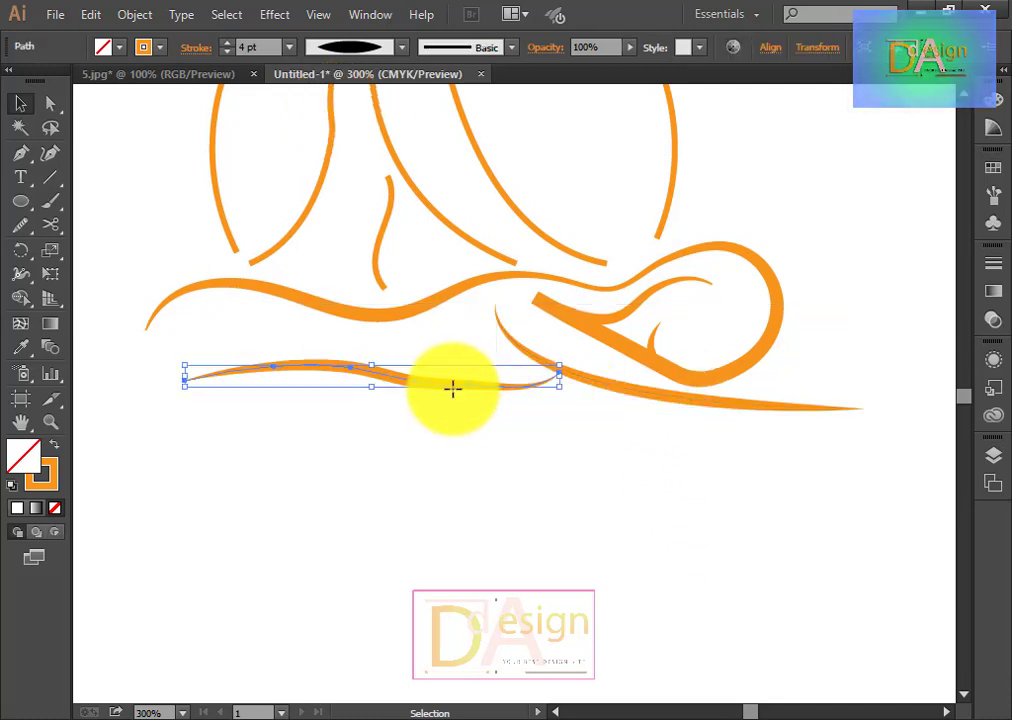
pyautogui.click(404, 48)
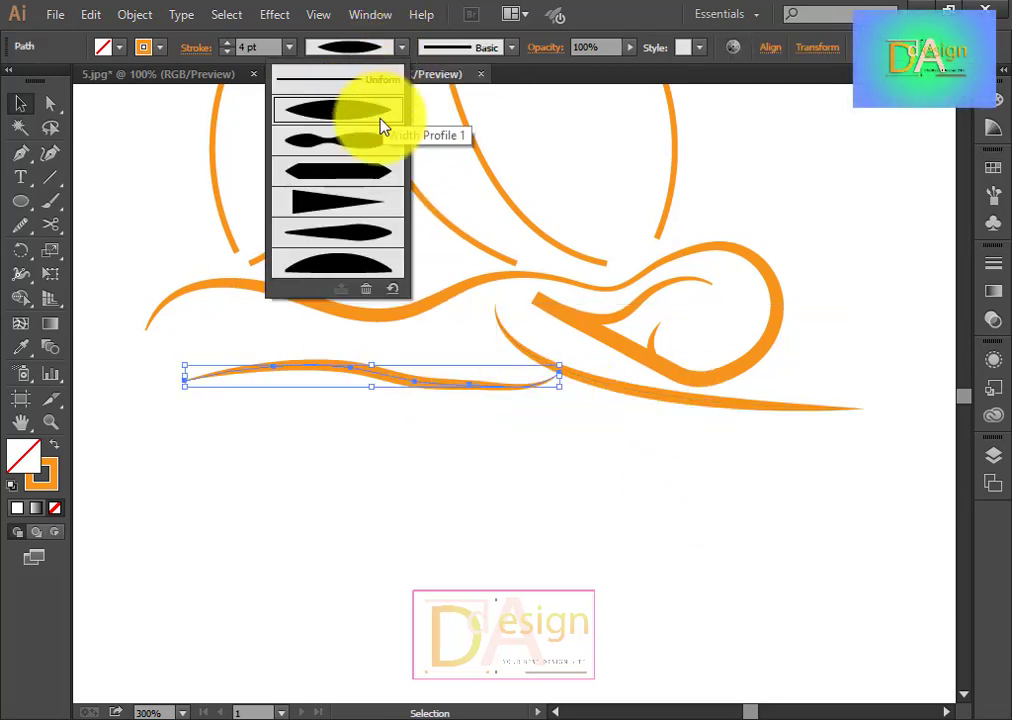
# Step: Give the left lower curve a one-sided tapered profile and smooth it with the Smooth tool
pyautogui.click(362, 237)
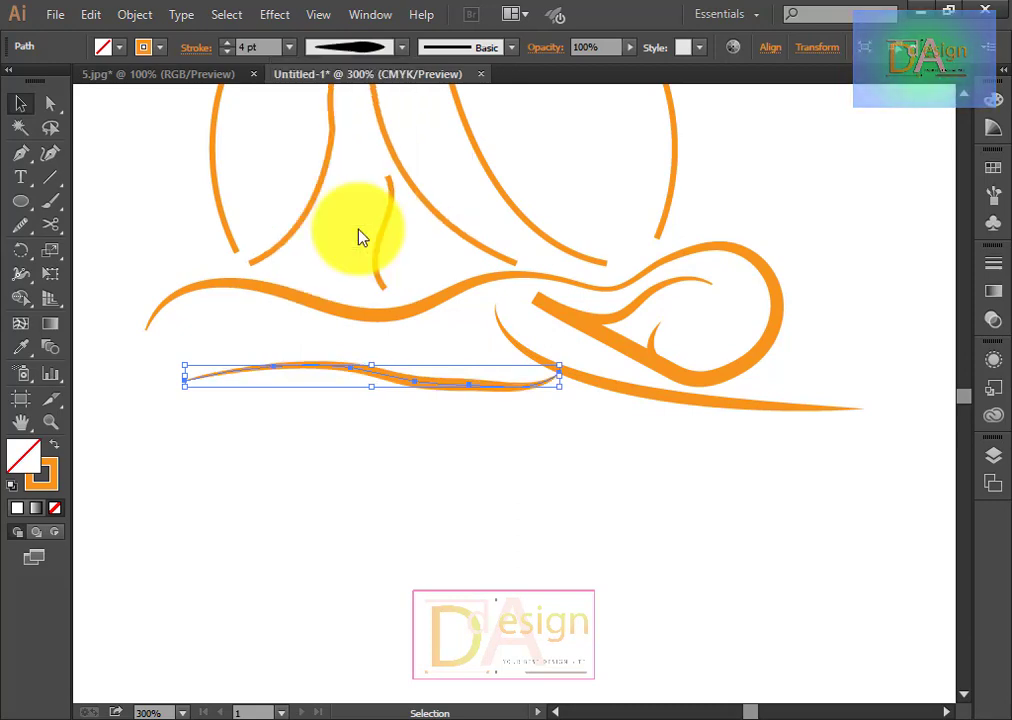
pyautogui.click(614, 546)
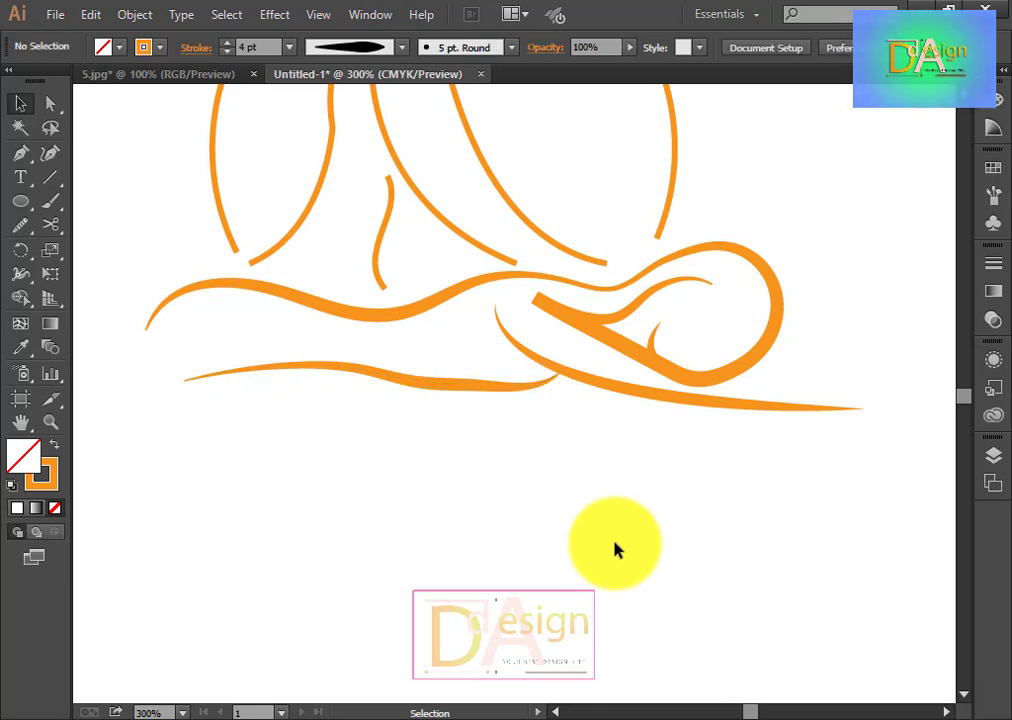
pyautogui.click(455, 400)
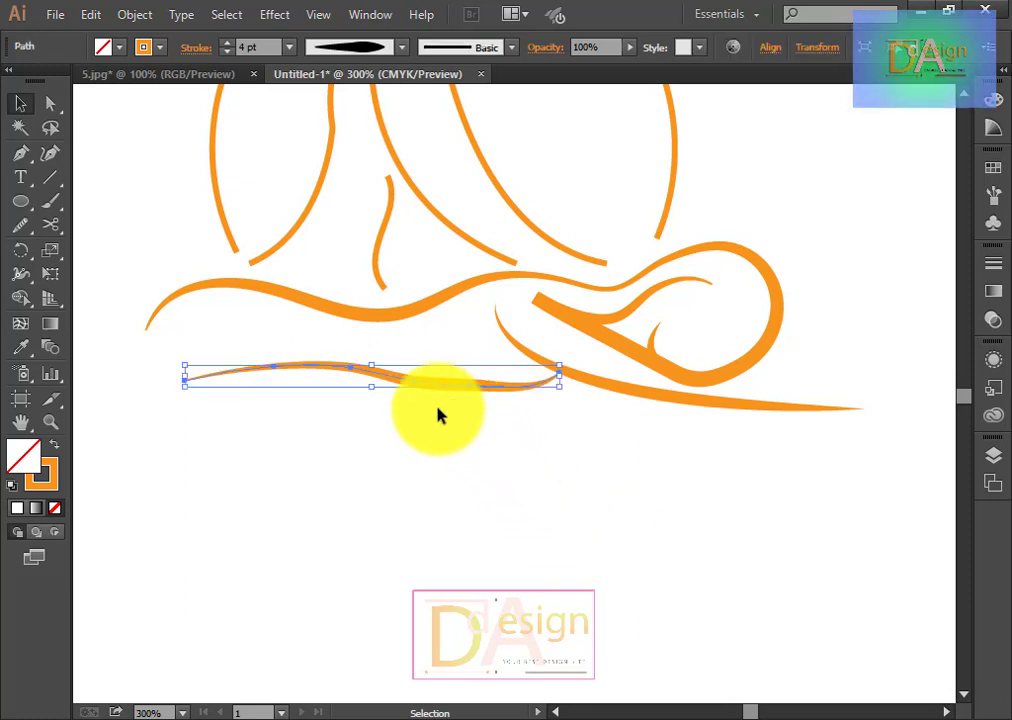
pyautogui.click(20, 225)
pyautogui.moveTo(463, 377)
pyautogui.mouseDown()
pyautogui.moveTo(465, 406)
pyautogui.moveTo(418, 372)
pyautogui.moveTo(406, 404)
pyautogui.moveTo(435, 369)
pyautogui.moveTo(520, 384)
pyautogui.mouseUp()
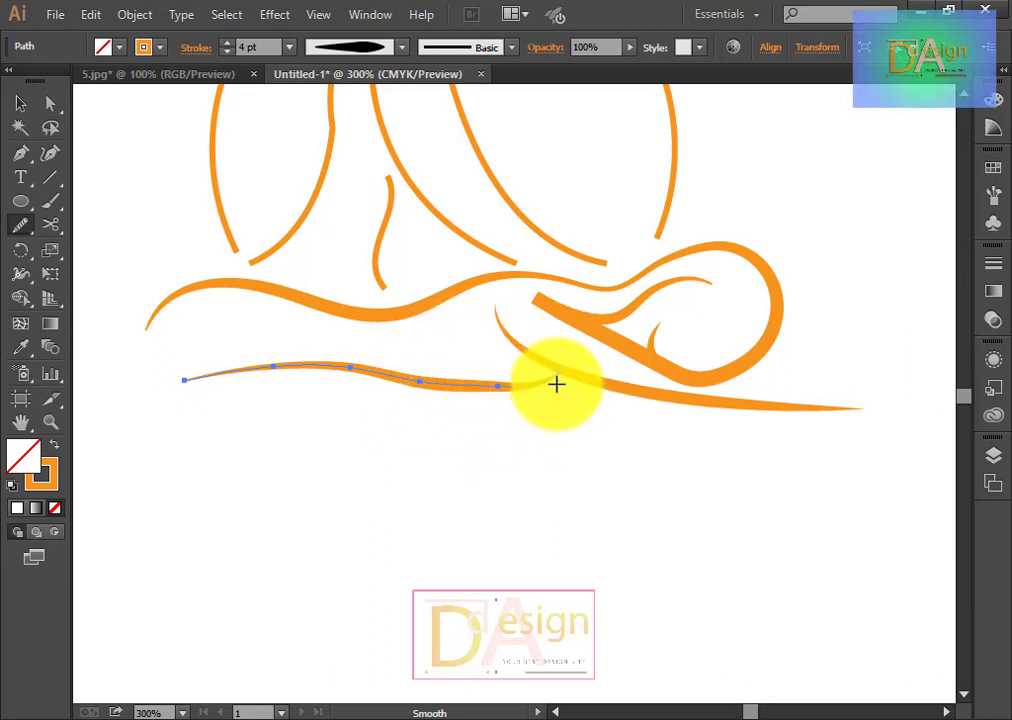
pyautogui.click(20, 104)
pyautogui.click(526, 501)
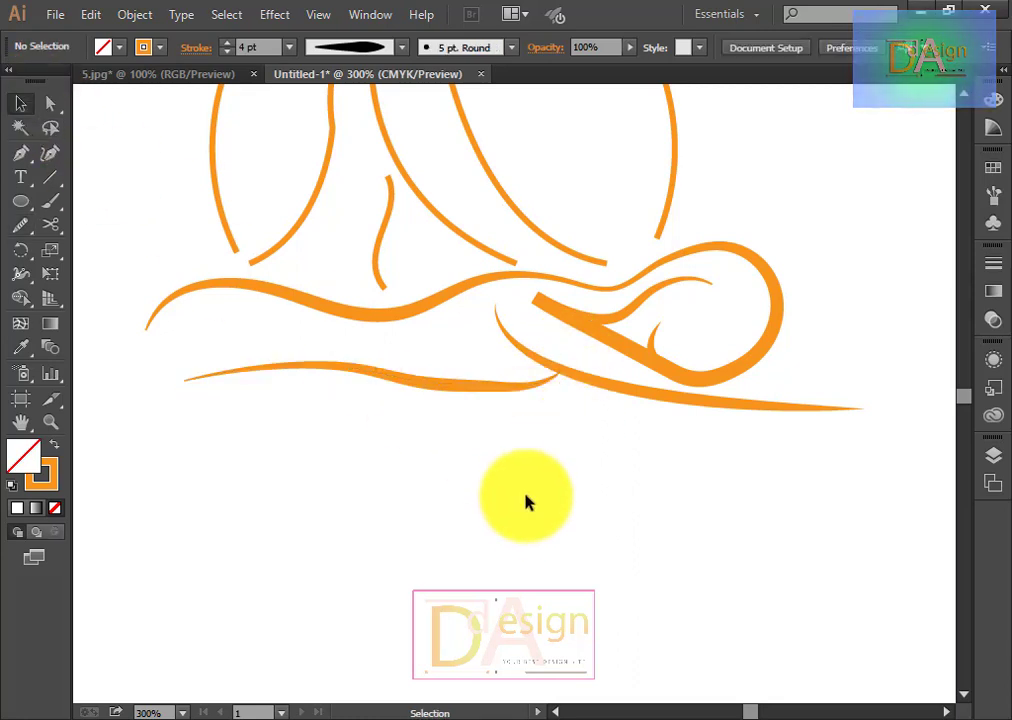
# Step: Marquee-select the lower wave paths beneath the figure and group them via the context menu
pyautogui.scroll(1, 659, 563)
pyautogui.scroll(1, 659, 563)
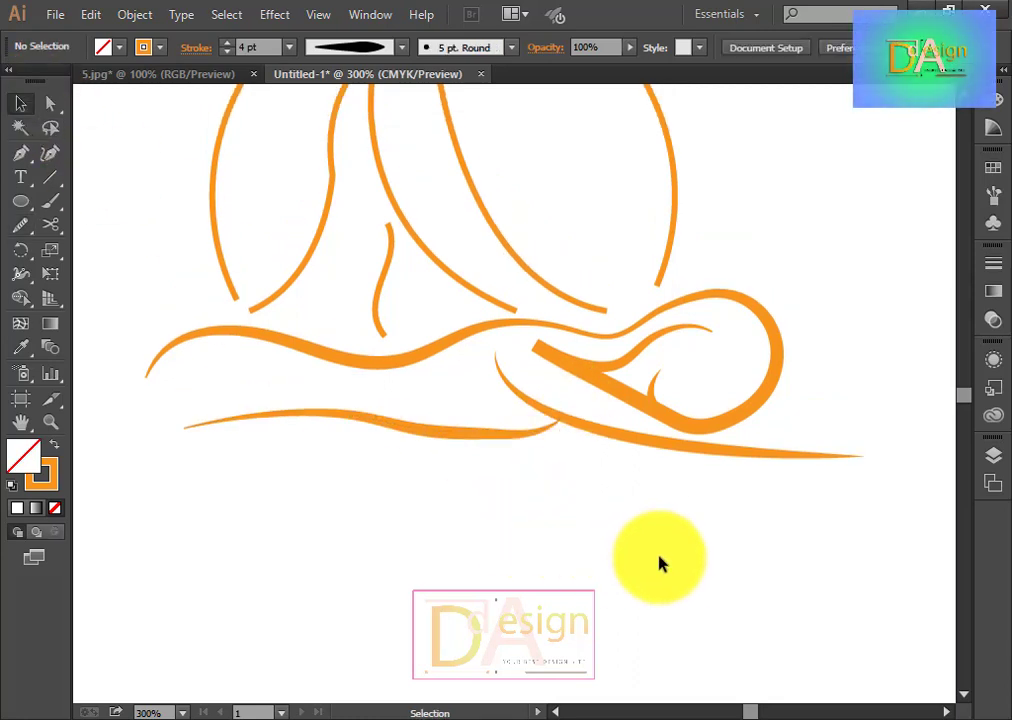
pyautogui.scroll(1, 659, 563)
pyautogui.scroll(1, 659, 563)
pyautogui.scroll(1, 659, 563)
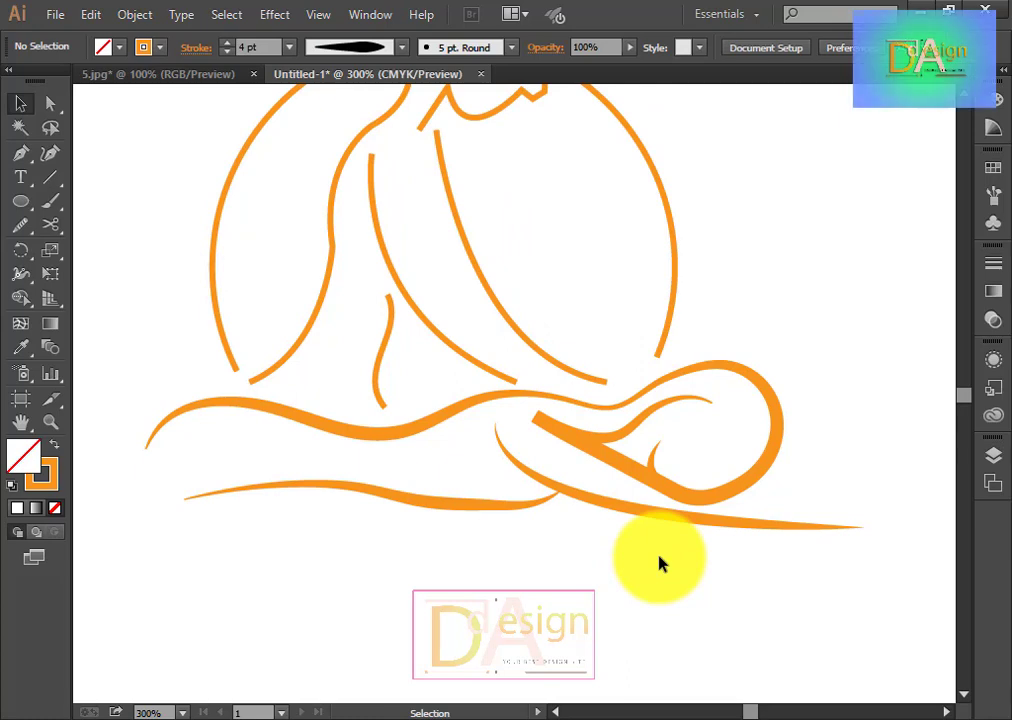
pyautogui.scroll(-2, 675, 572)
pyautogui.moveTo(838, 580); pyautogui.dragTo(122, 361)
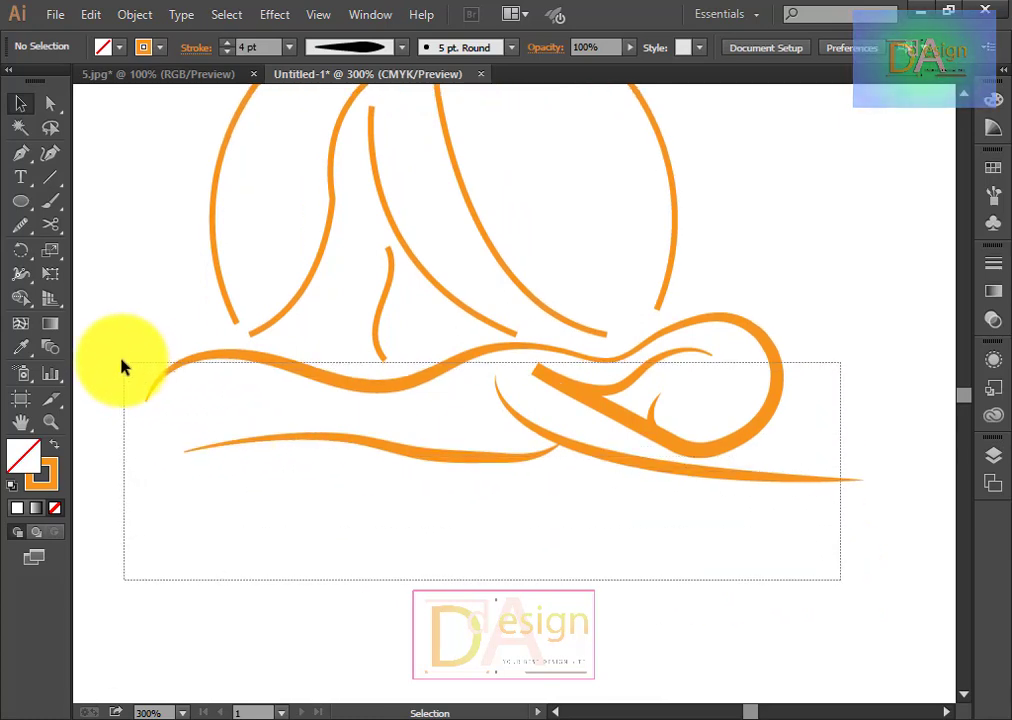
pyautogui.rightClick(425, 388)
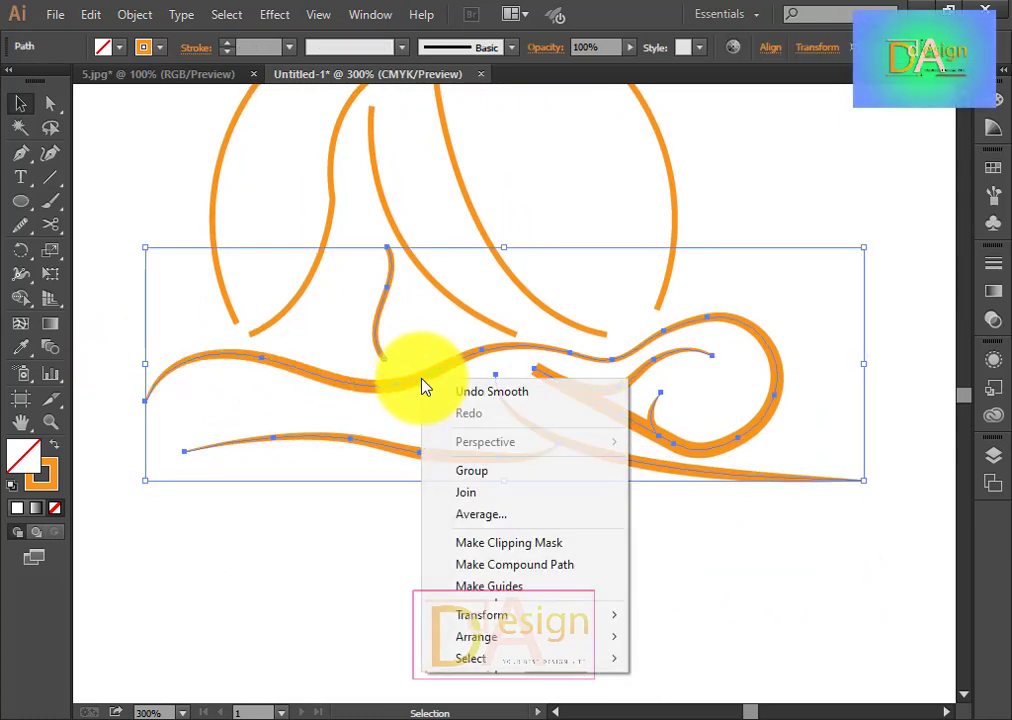
pyautogui.click(478, 472)
# Step: Group the two large outer arcs with Ctrl+G
pyautogui.click(568, 600)
pyautogui.scroll(3, 568, 600)
pyautogui.scroll(1, 566, 599)
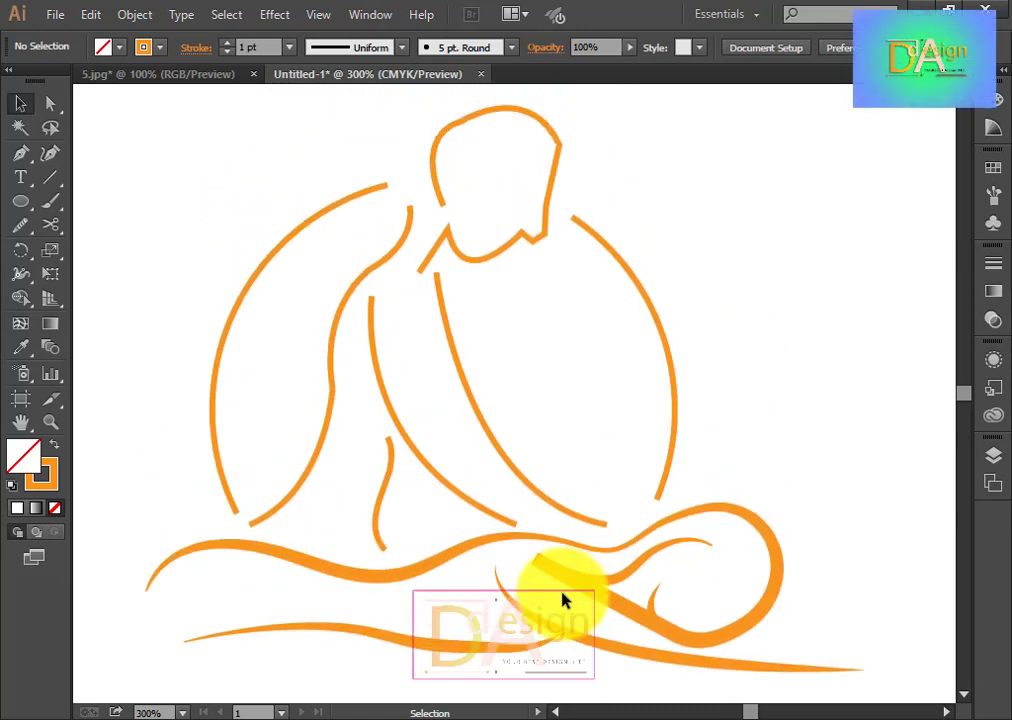
pyautogui.click(238, 316)
pyautogui.click(662, 343)
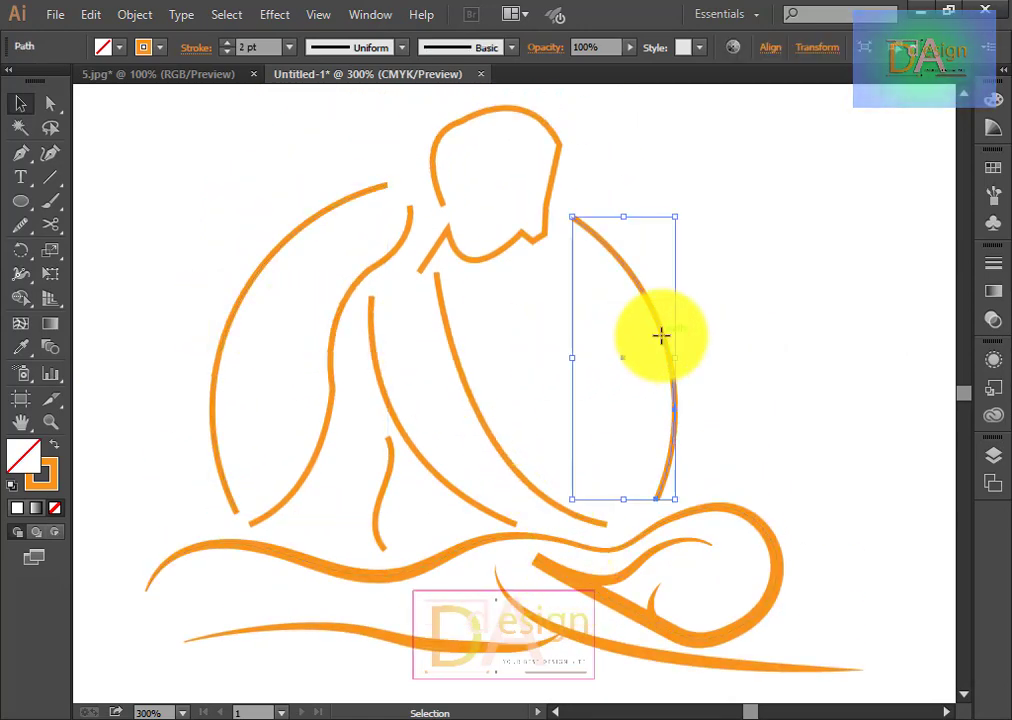
pyautogui.keyDown('shift'); pyautogui.click(259, 263); pyautogui.keyUp('shift')
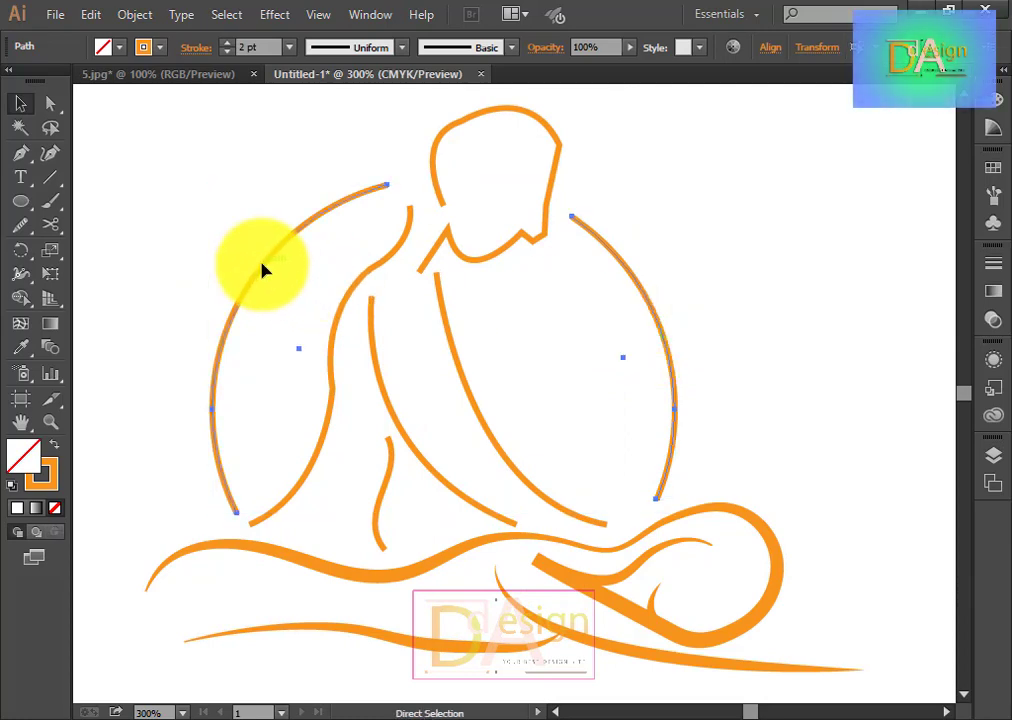
pyautogui.hotkey('ctrl', 'g')
pyautogui.click(787, 308)
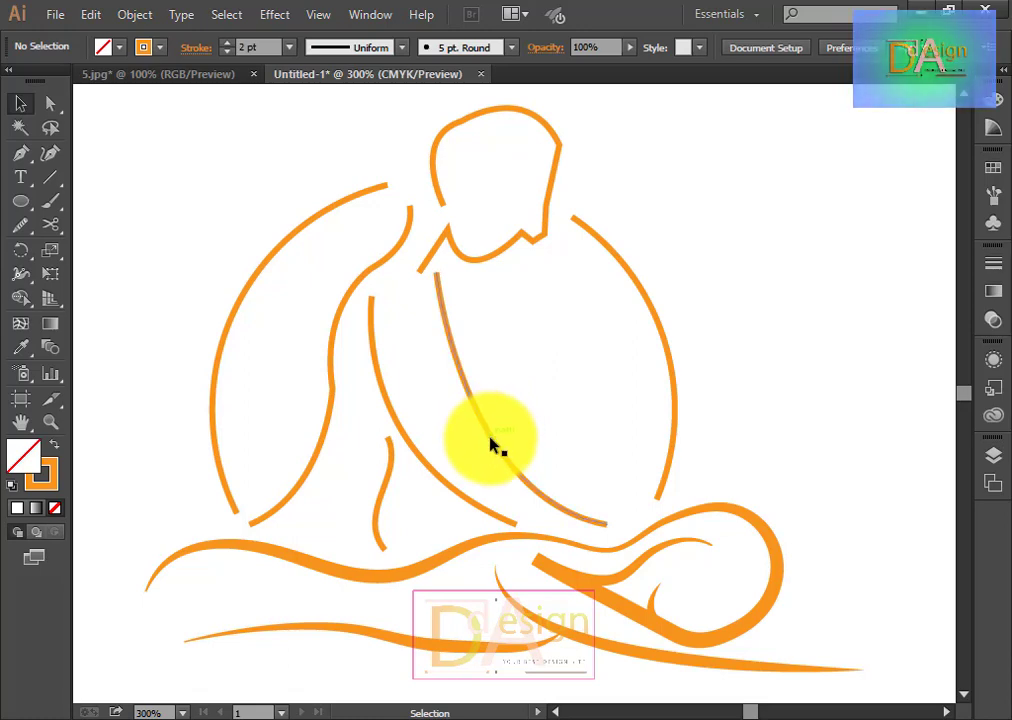
# Step: Give the head outline a Uniform 3 pt stroke and smooth its neck curve
pyautogui.click(486, 113)
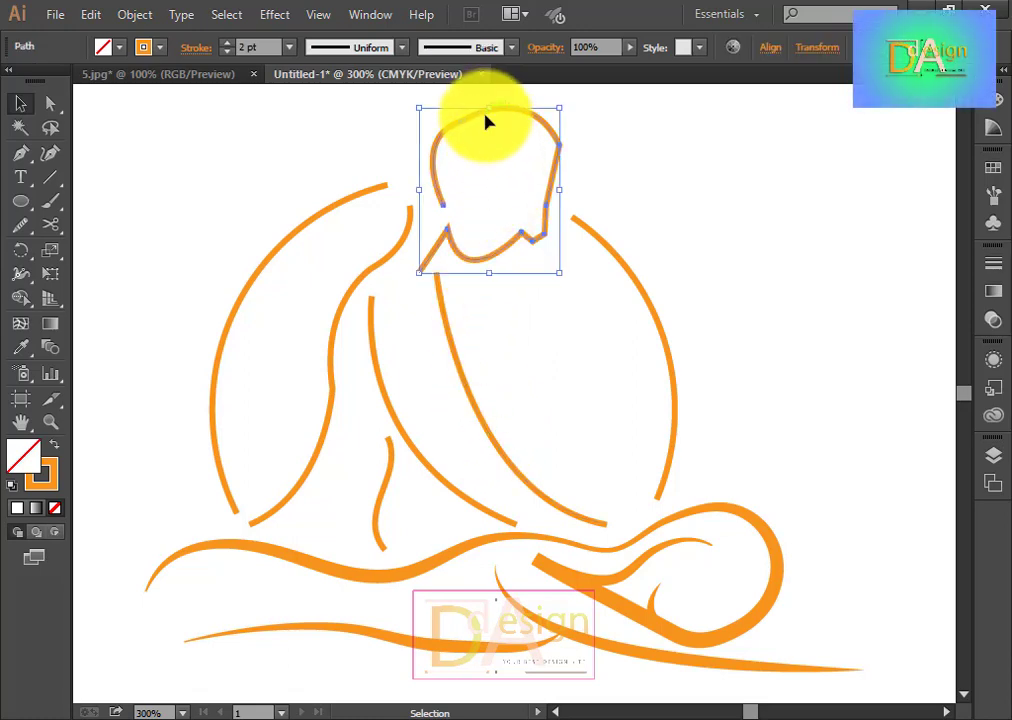
pyautogui.click(406, 48)
pyautogui.click(342, 150)
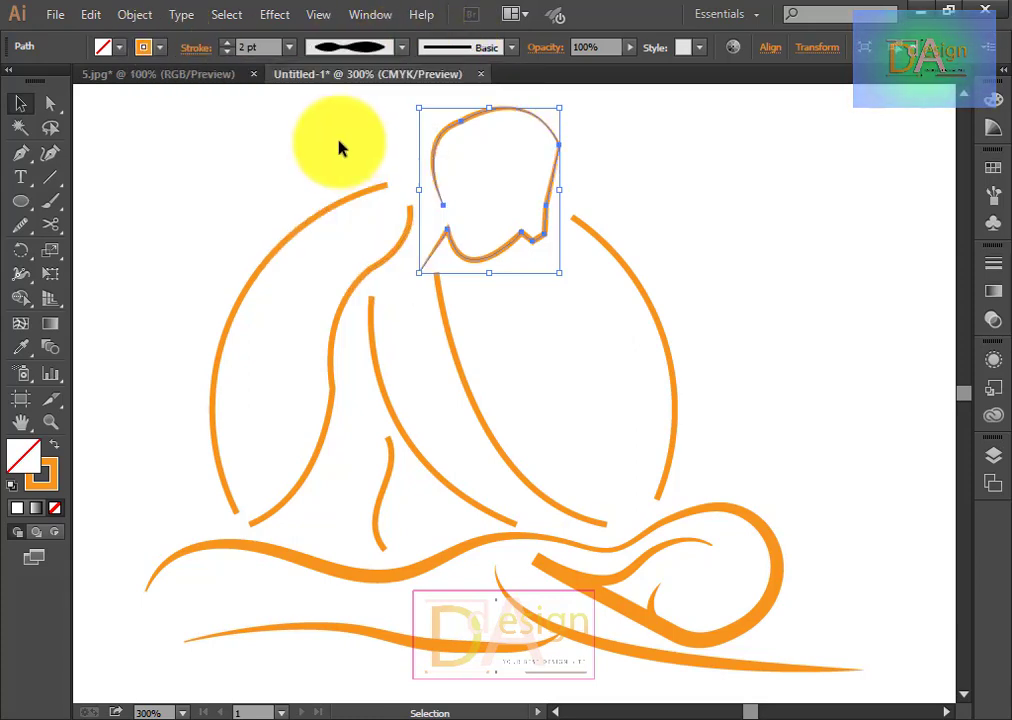
pyautogui.click(401, 47)
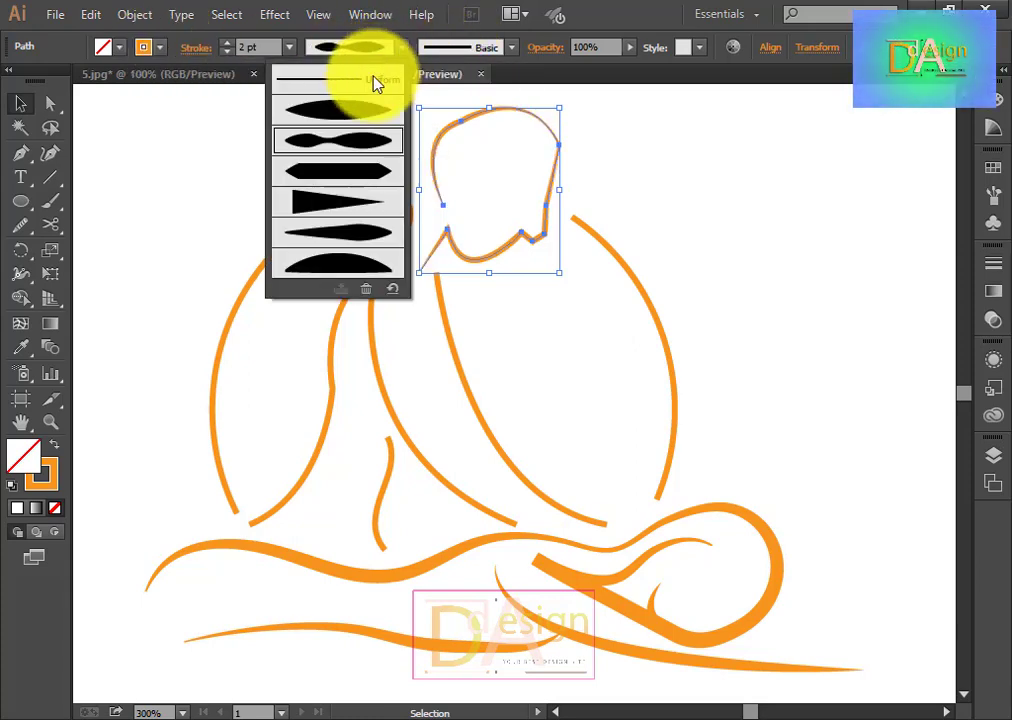
pyautogui.click(342, 80)
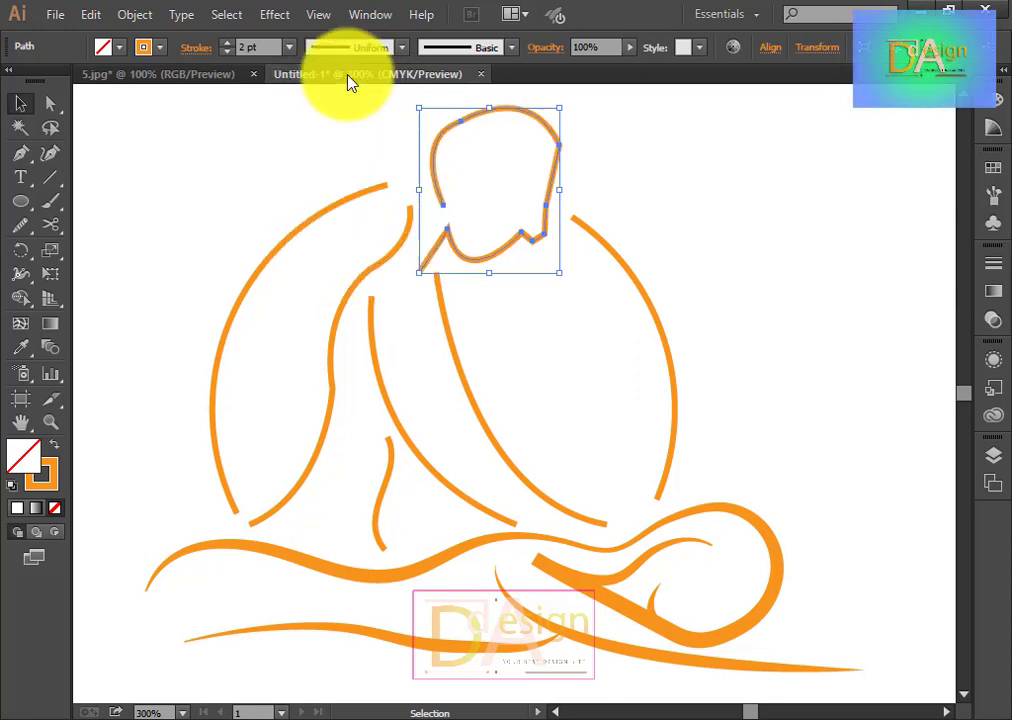
pyautogui.click(227, 45)
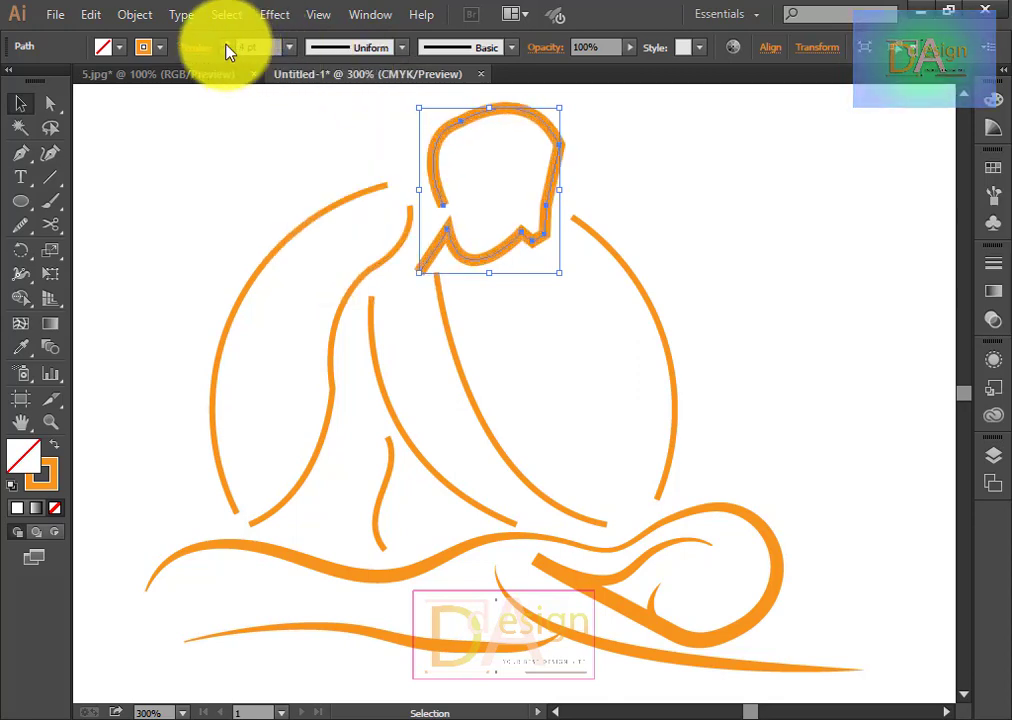
pyautogui.click(227, 52)
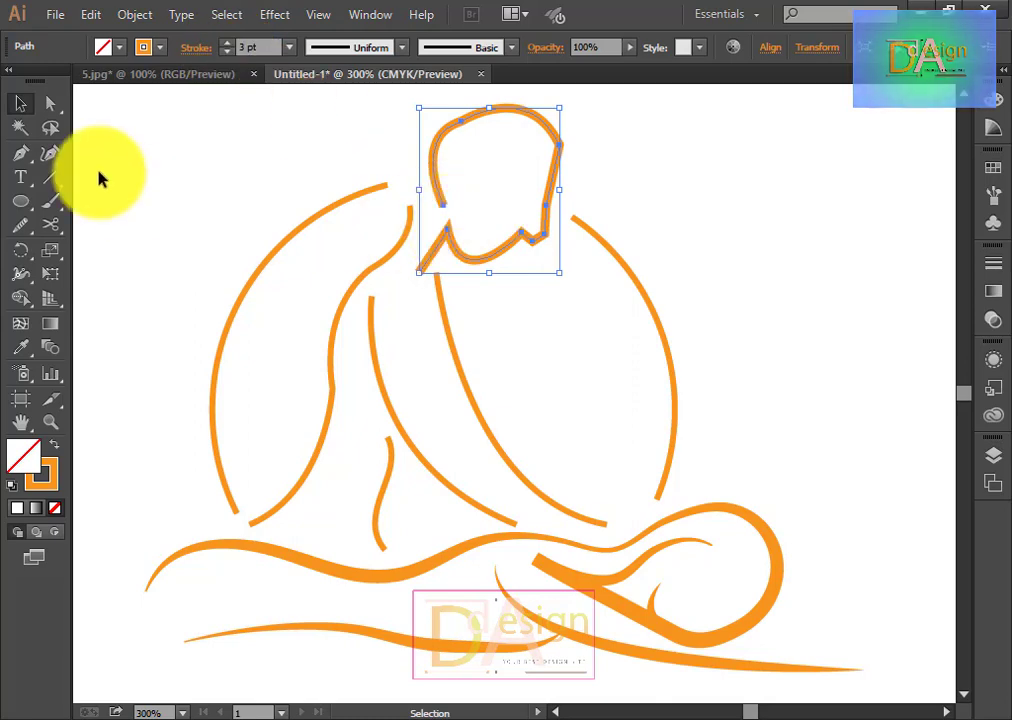
pyautogui.click(22, 226)
pyautogui.moveTo(519, 242)
pyautogui.mouseDown()
pyautogui.moveTo(575, 157)
pyautogui.moveTo(454, 138)
pyautogui.moveTo(437, 260)
pyautogui.mouseUp()
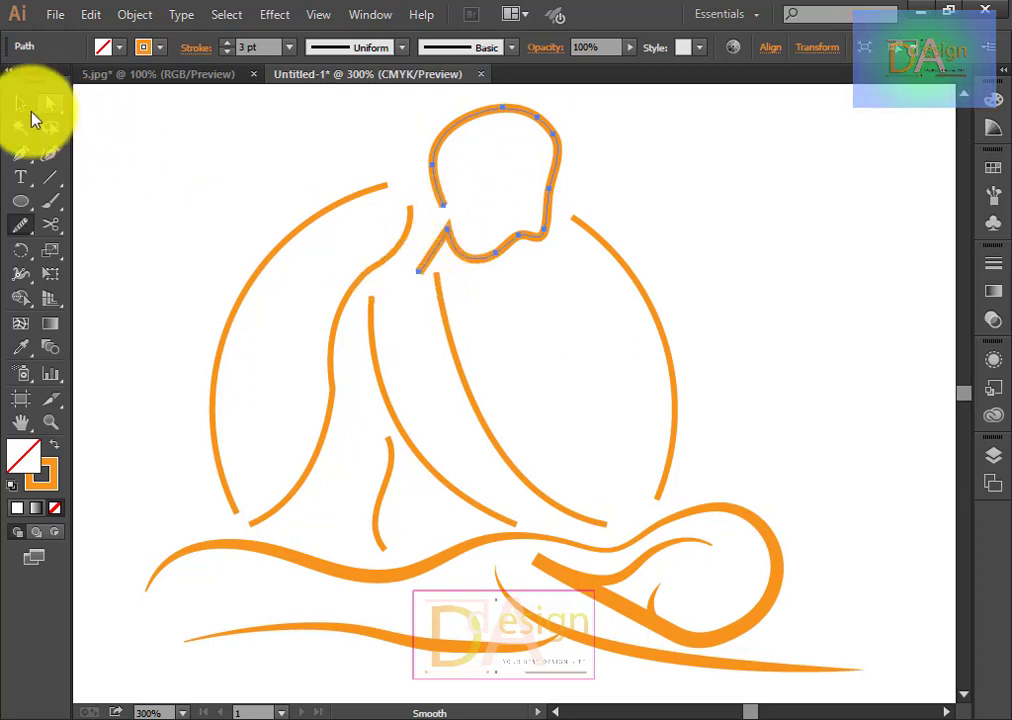
# Step: Select the figure's left back curve and raise its stroke to 3 pt
pyautogui.click(20, 103)
pyautogui.click(768, 254)
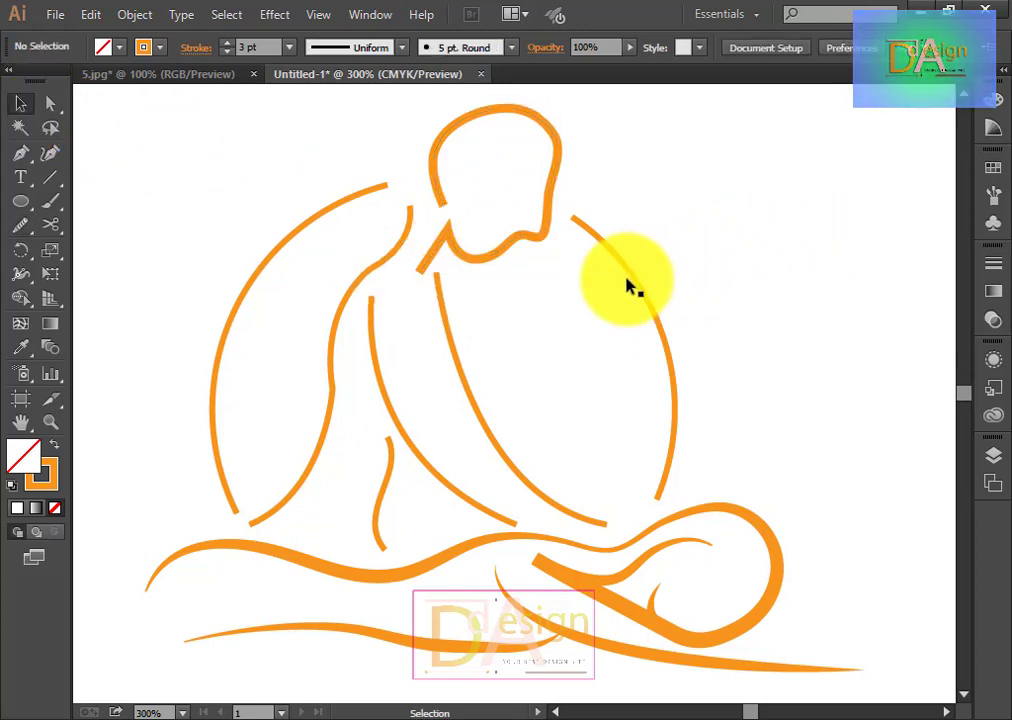
pyautogui.click(548, 163)
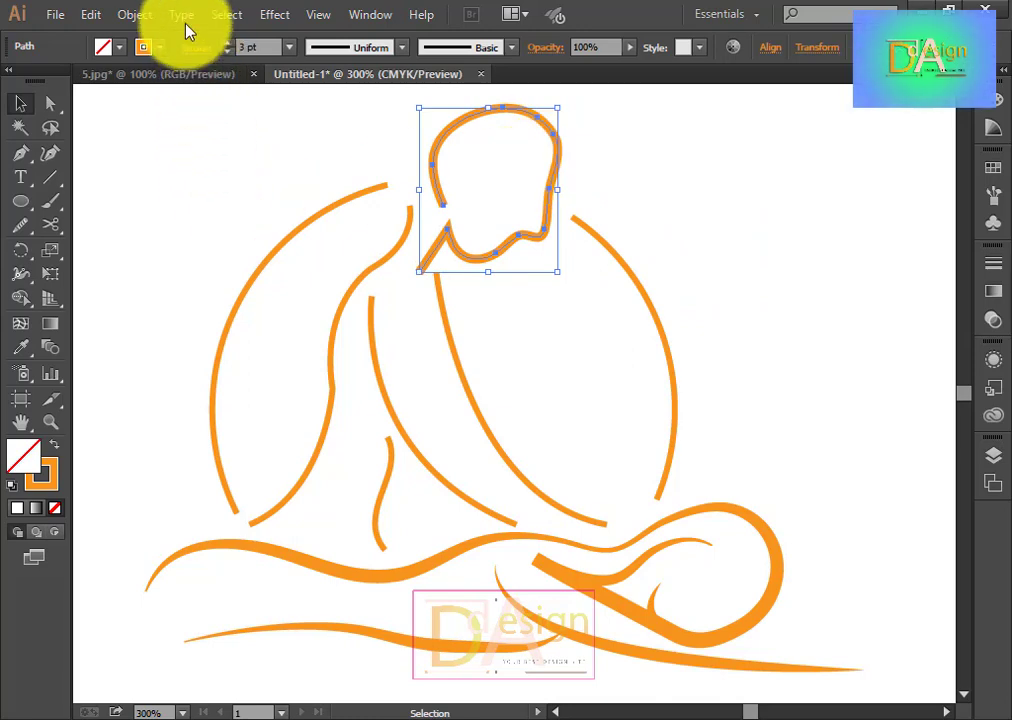
pyautogui.click(203, 226)
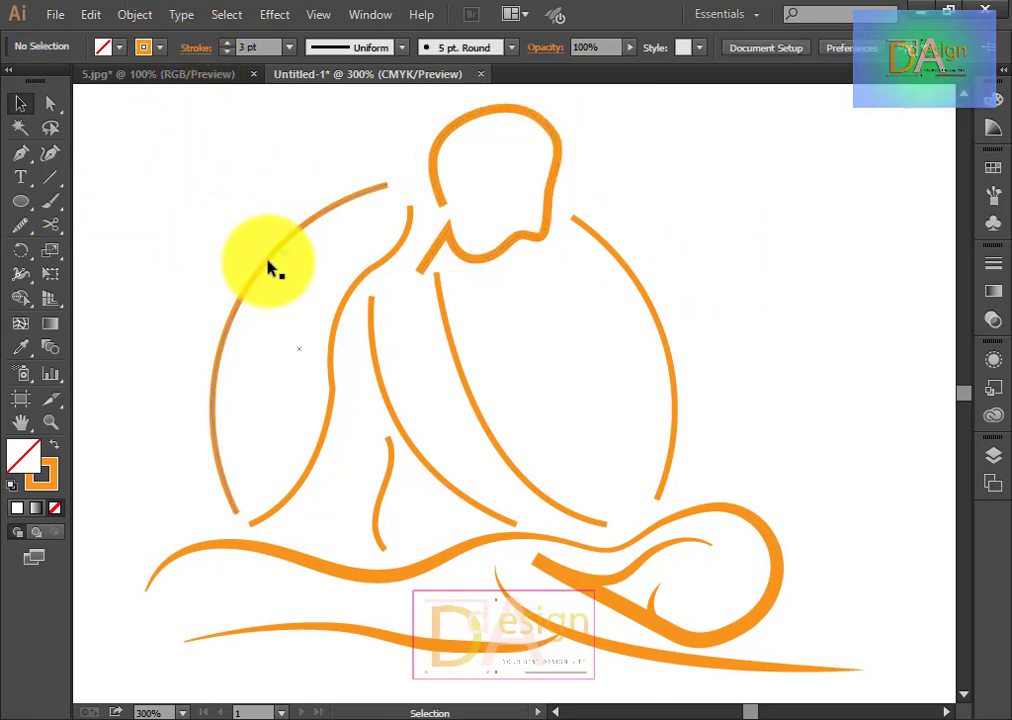
pyautogui.click(333, 340)
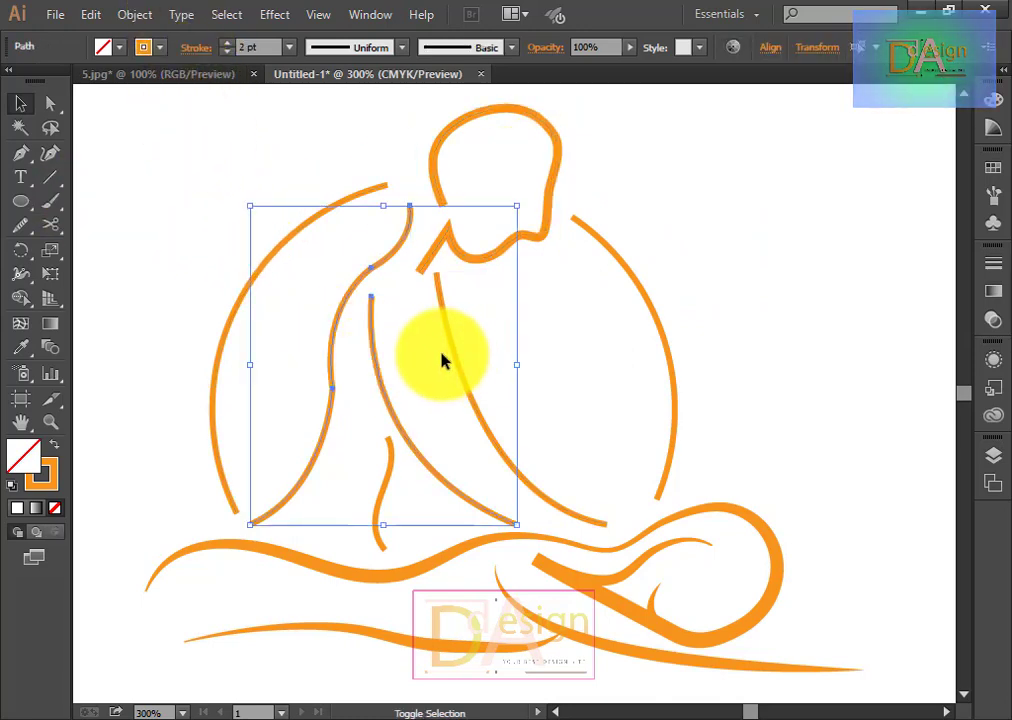
pyautogui.click(748, 398)
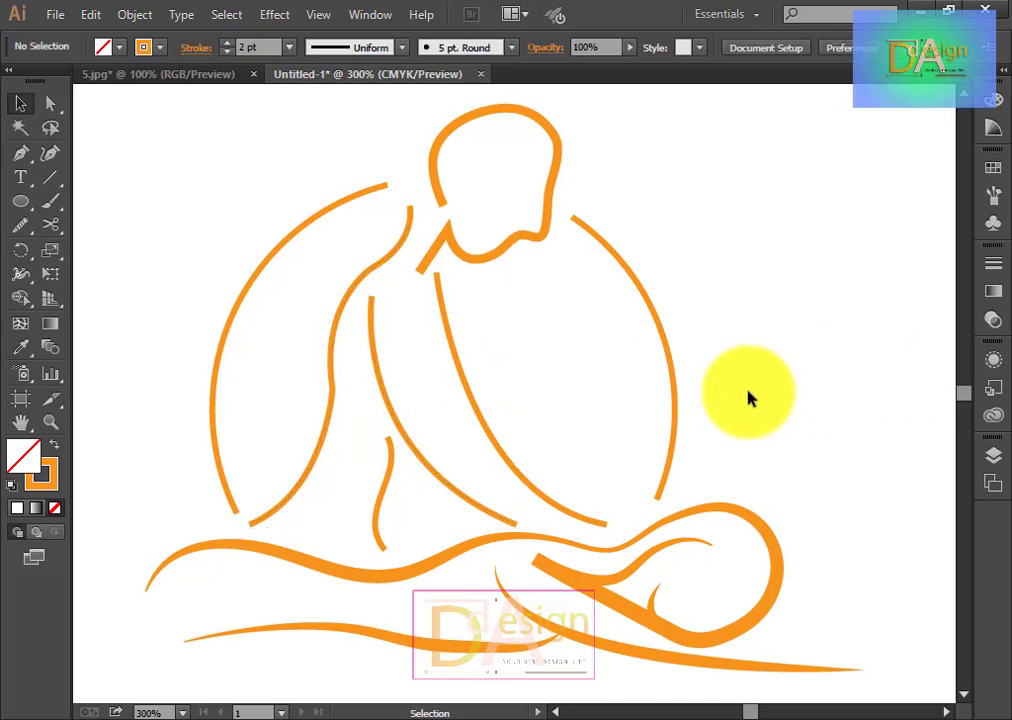
pyautogui.click(340, 329)
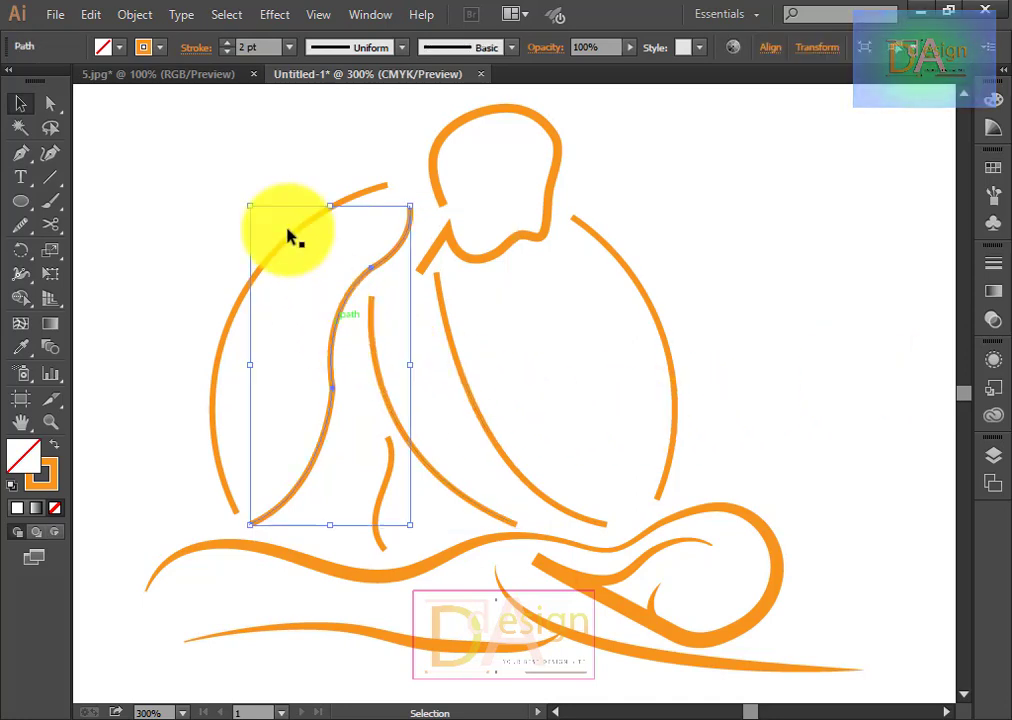
pyautogui.click(226, 44)
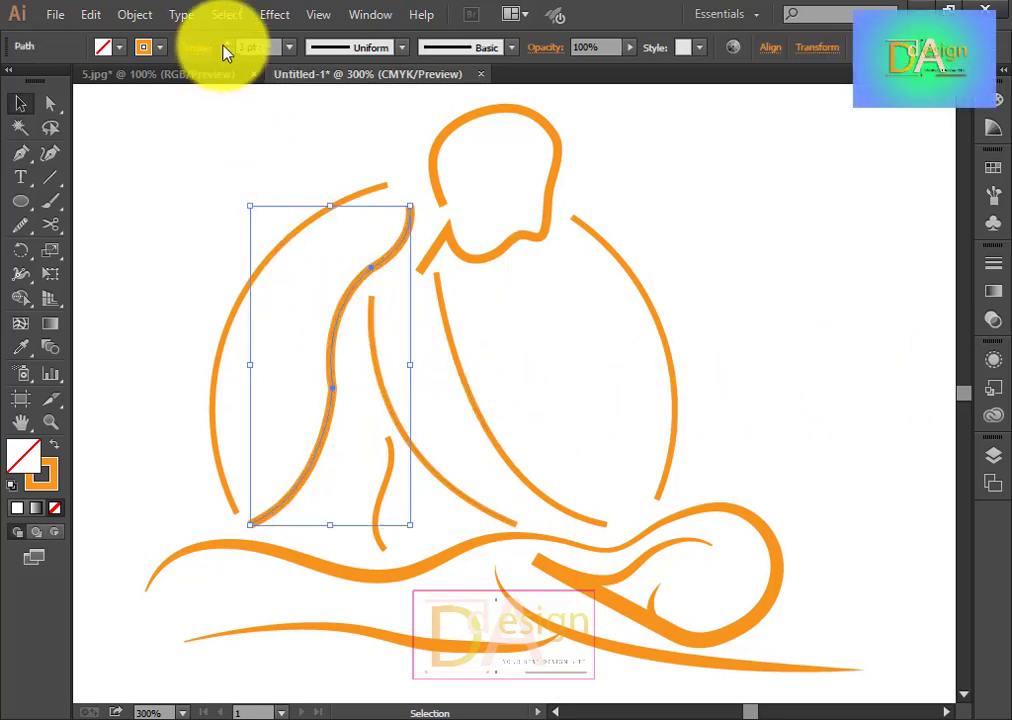
# Step: Smooth the back curve's upper and lower sections with several Smooth tool passes
pyautogui.click(64, 240)
pyautogui.moveTo(375, 289)
pyautogui.mouseDown()
pyautogui.moveTo(414, 211)
pyautogui.moveTo(398, 201)
pyautogui.moveTo(422, 219)
pyautogui.moveTo(404, 201)
pyautogui.moveTo(417, 231)
pyautogui.mouseUp()
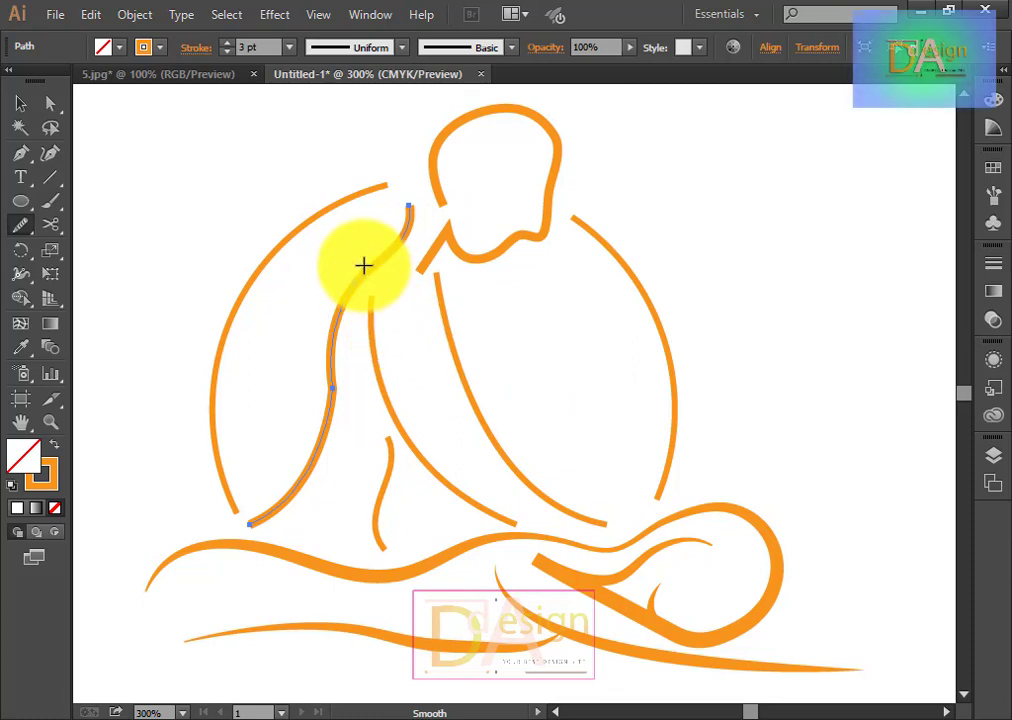
pyautogui.moveTo(363, 265); pyautogui.dragTo(335, 420)
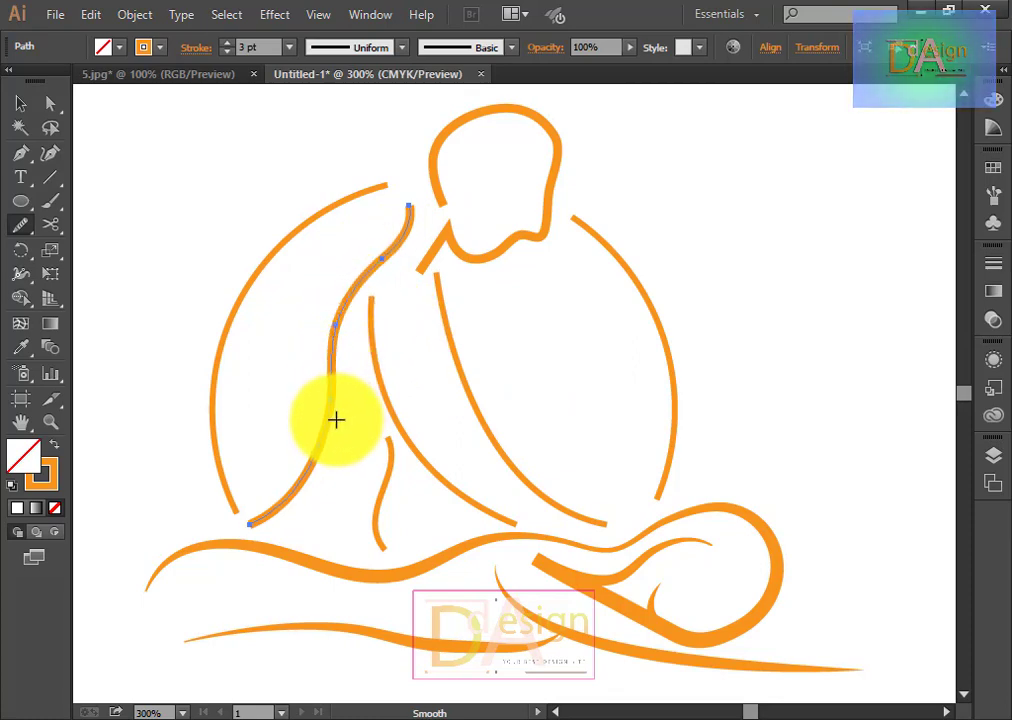
pyautogui.hotkey('ctrl', 'shift', 'a')
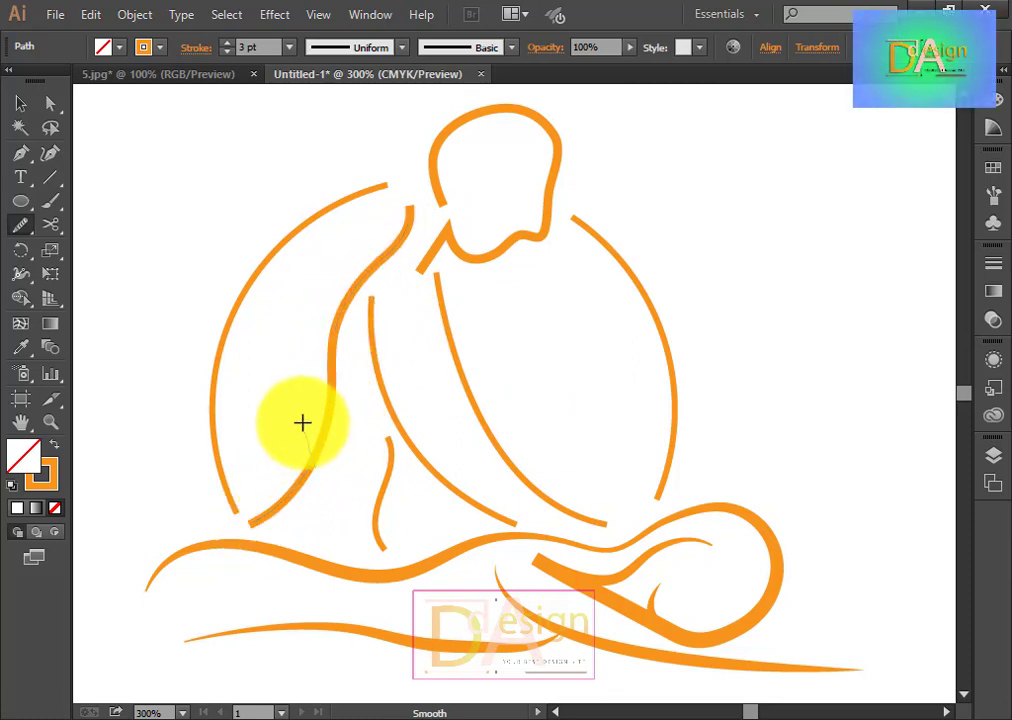
pyautogui.moveTo(317, 423); pyautogui.dragTo(288, 331)
pyautogui.click(21, 110)
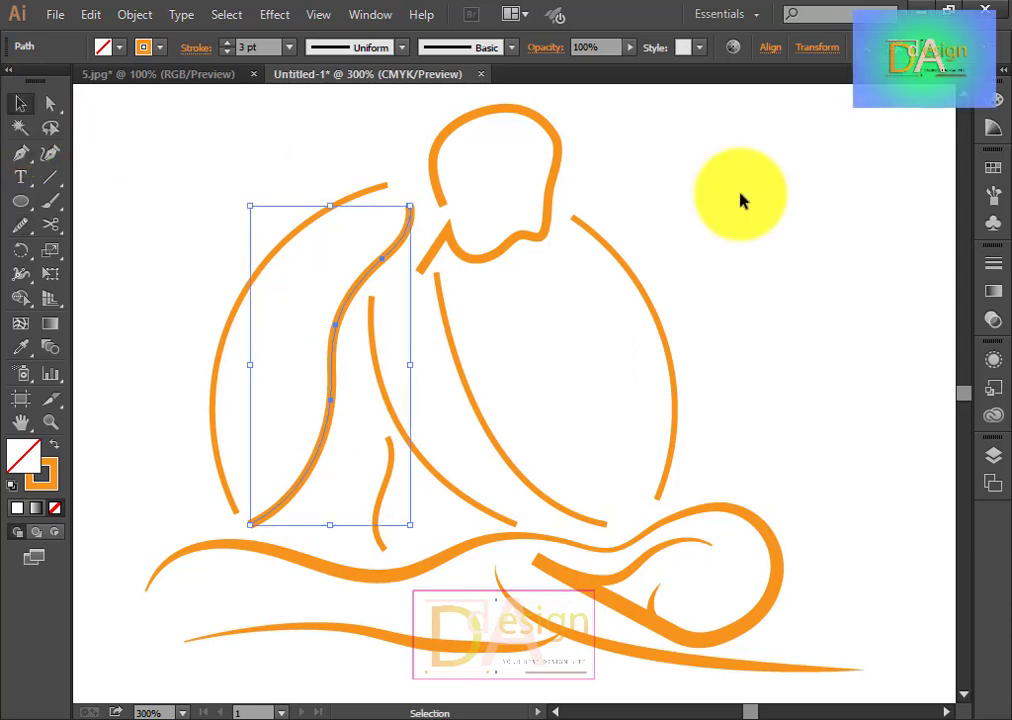
pyautogui.click(741, 199)
pyautogui.click(392, 416)
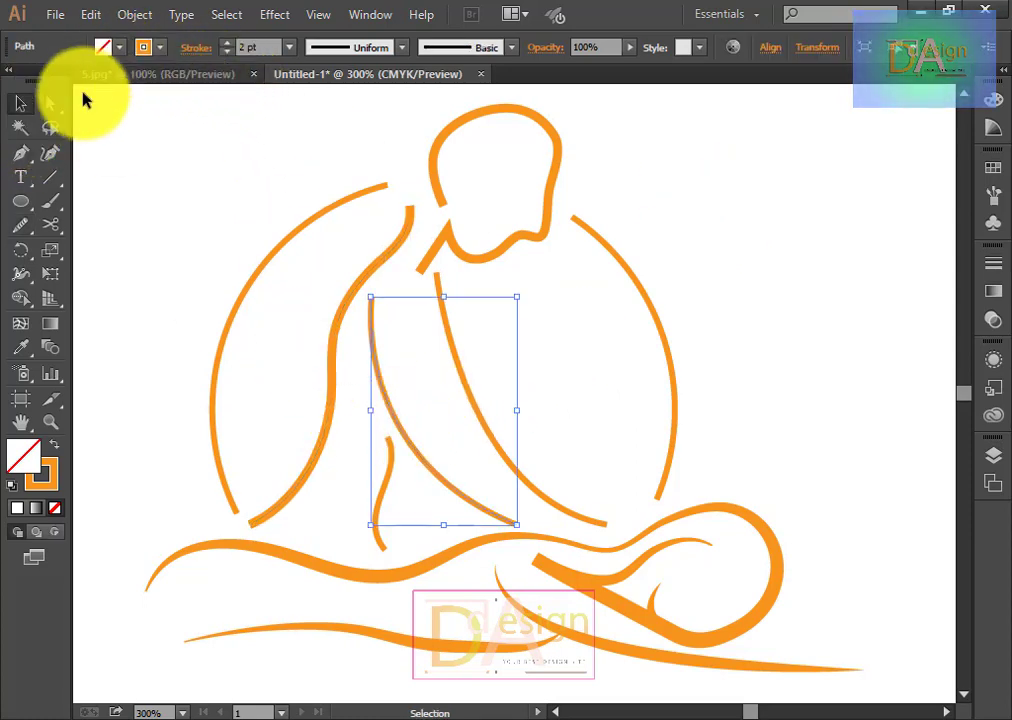
# Step: Give the inner torso curve a tapered width profile and a 7 pt stroke
pyautogui.click(407, 50)
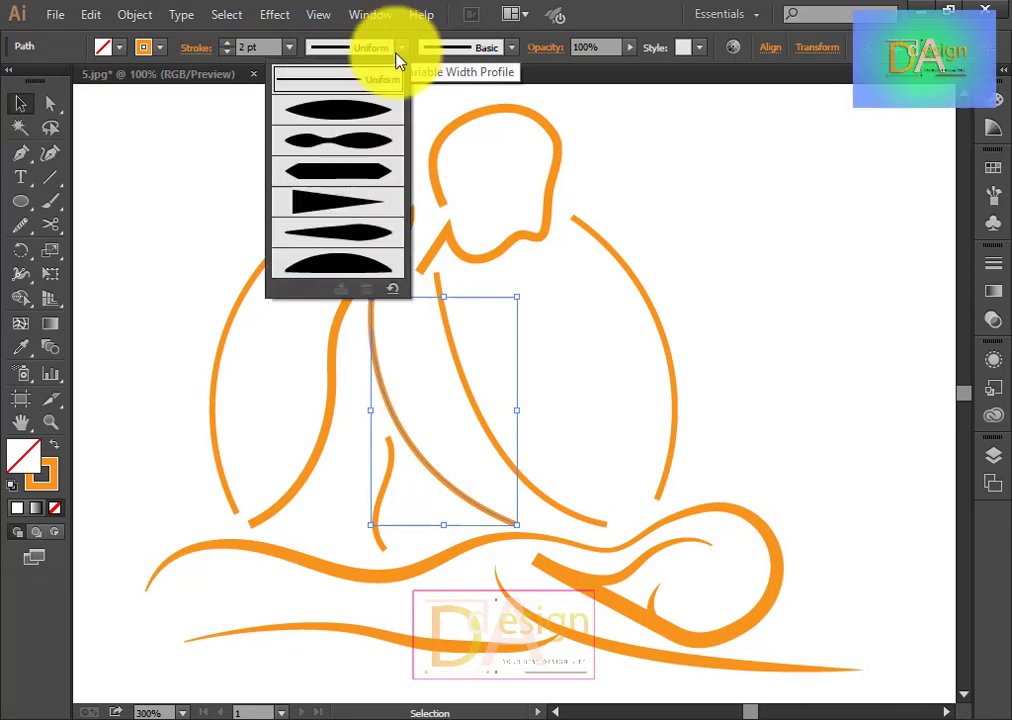
pyautogui.click(368, 196)
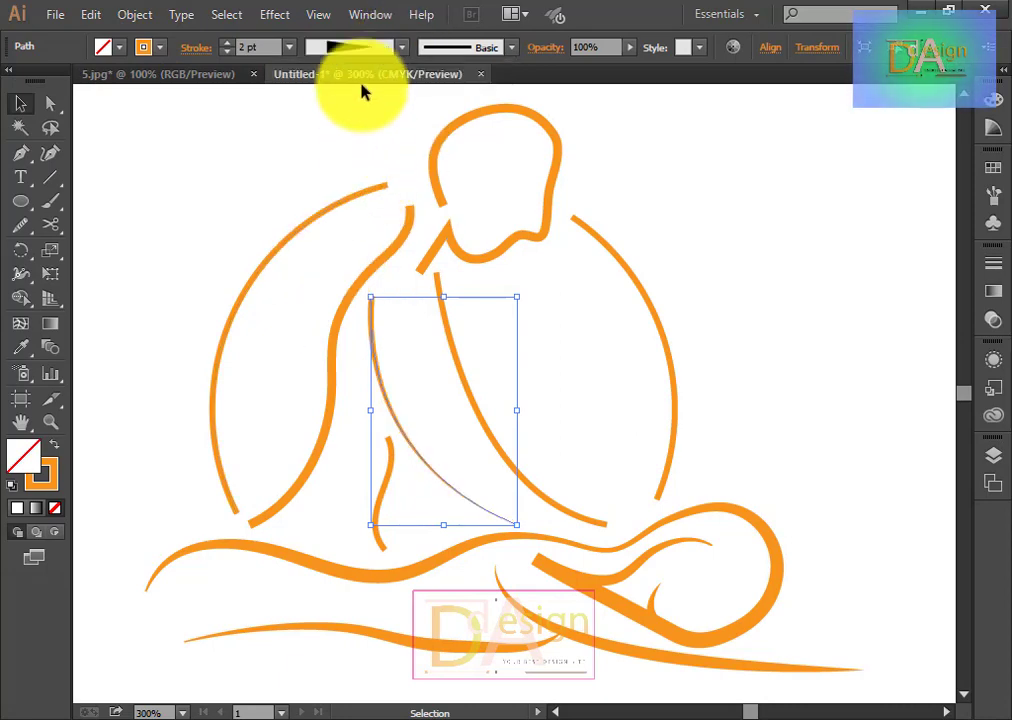
pyautogui.click(229, 44)
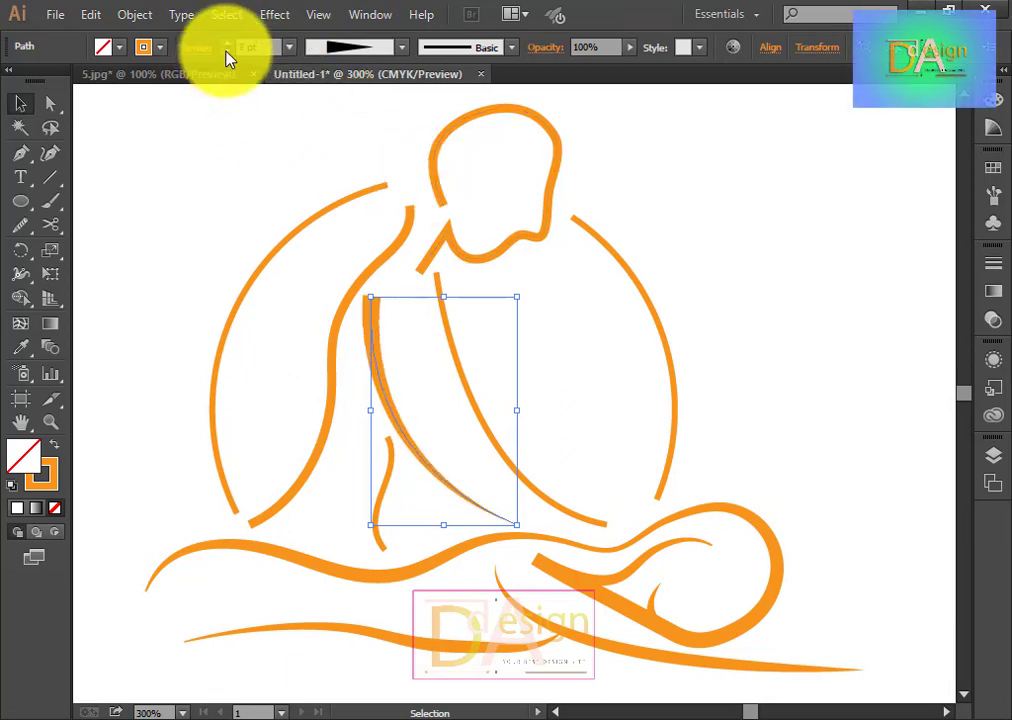
pyautogui.click(772, 342)
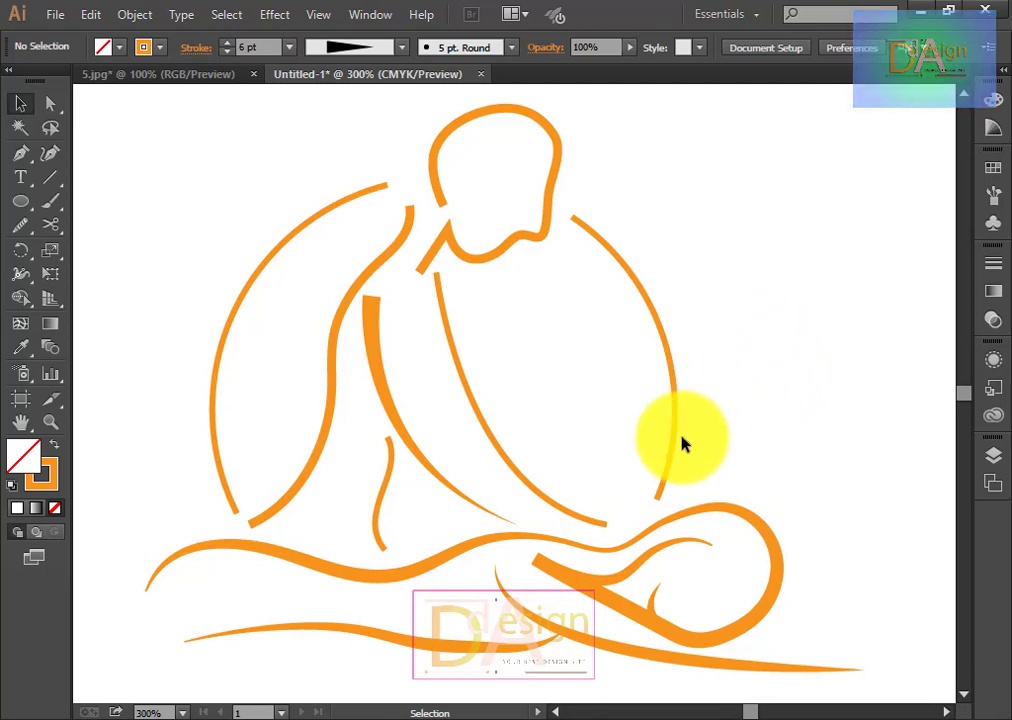
# Step: Stretch the curved body stroke's lower end and nudge it two steps right
pyautogui.click(499, 526)
pyautogui.moveTo(518, 528); pyautogui.dragTo(524, 537)
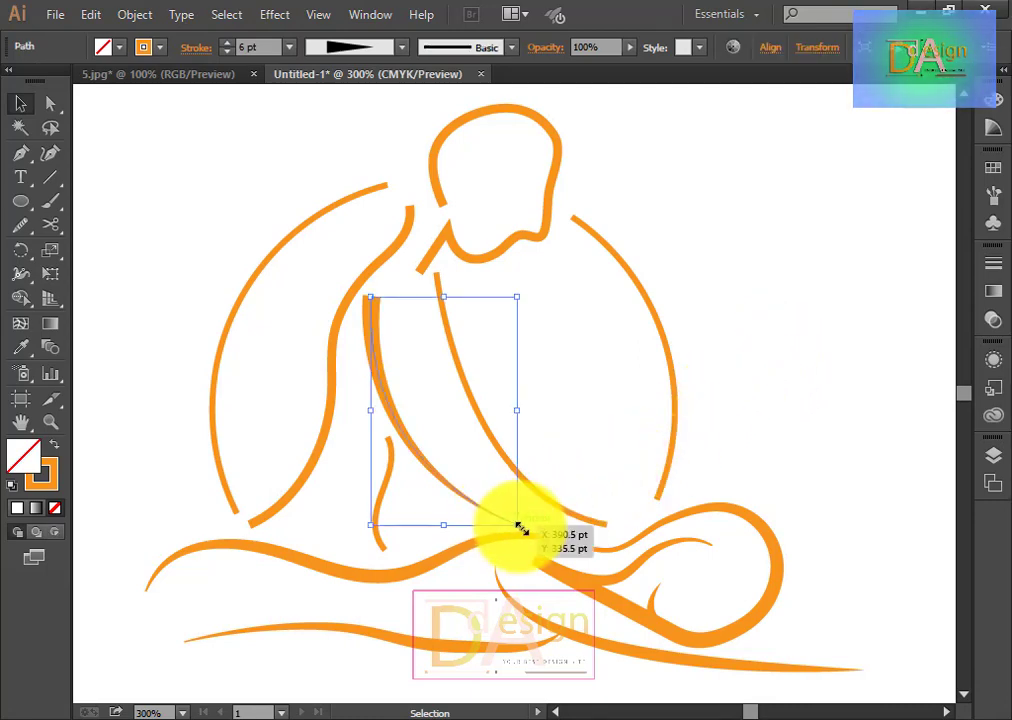
pyautogui.click(822, 478)
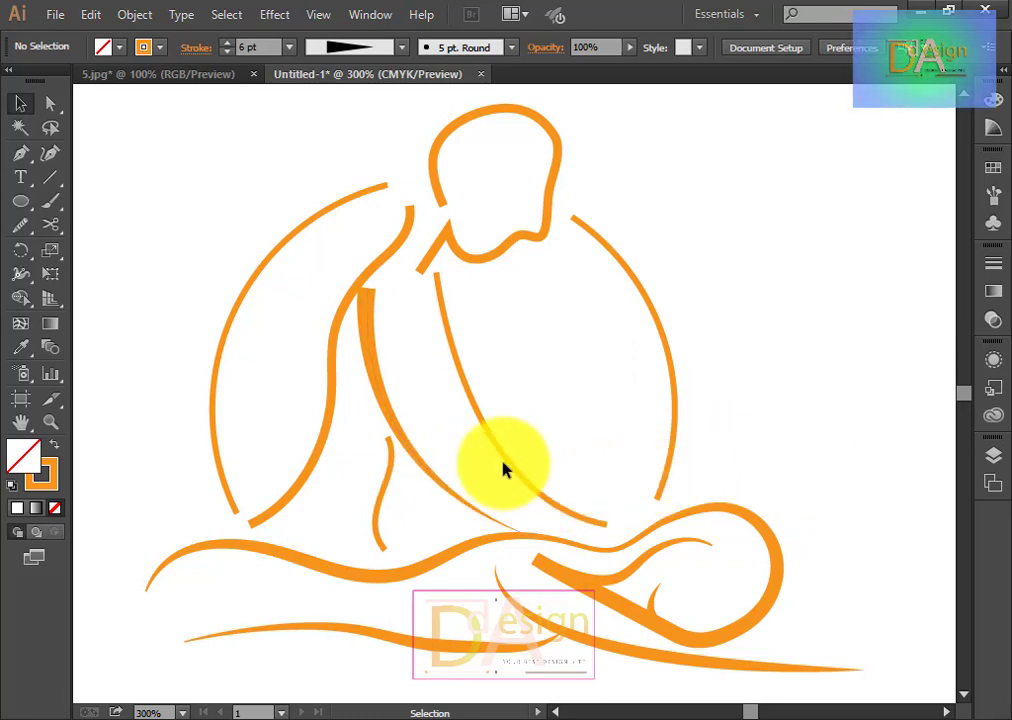
pyautogui.click(396, 418)
pyautogui.press('Right')
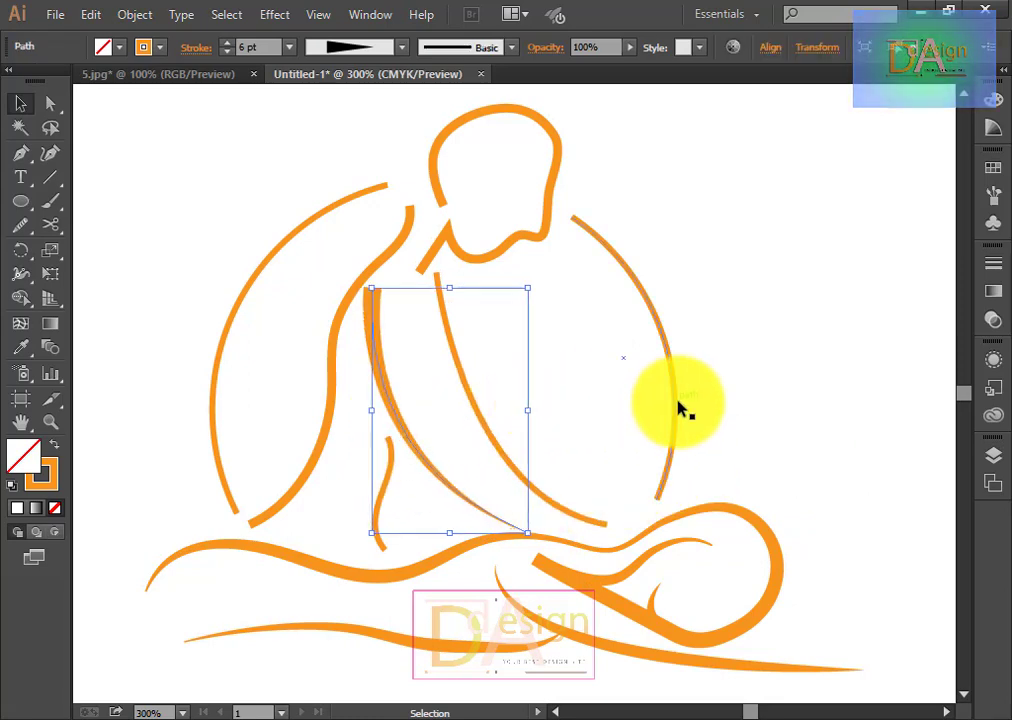
pyautogui.press('Right')
pyautogui.press('Right')
pyautogui.click(765, 419)
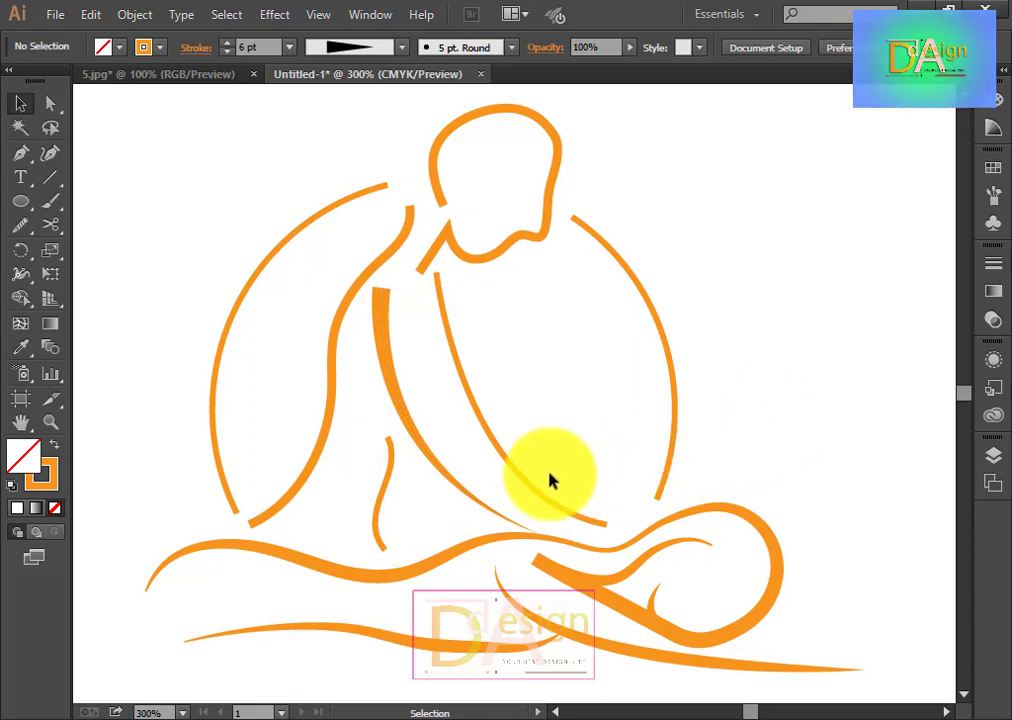
# Step: Thicken the thin diagonal torso stroke and give it a tapered width profile
pyautogui.click(499, 451)
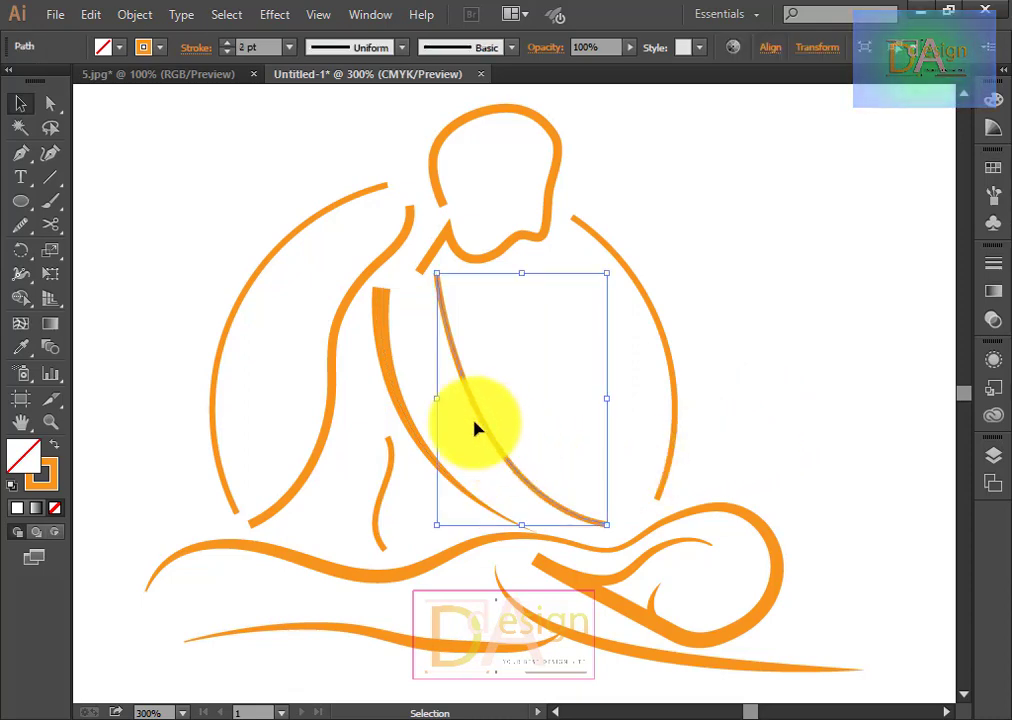
pyautogui.click(226, 44)
pyautogui.click(226, 44)
pyautogui.click(396, 48)
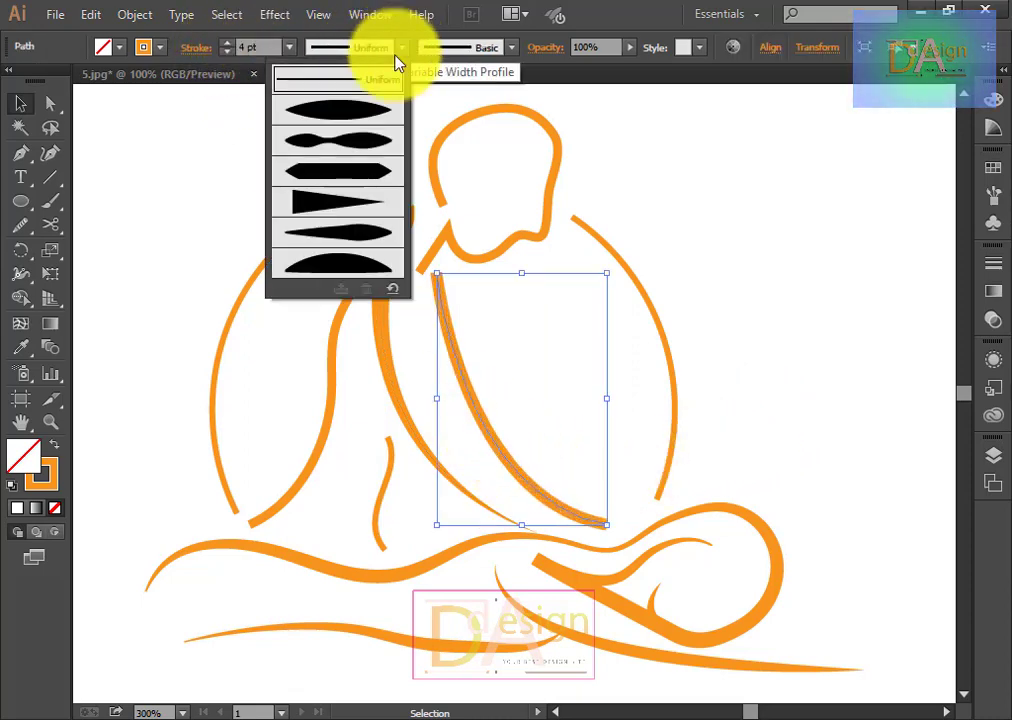
pyautogui.click(363, 177)
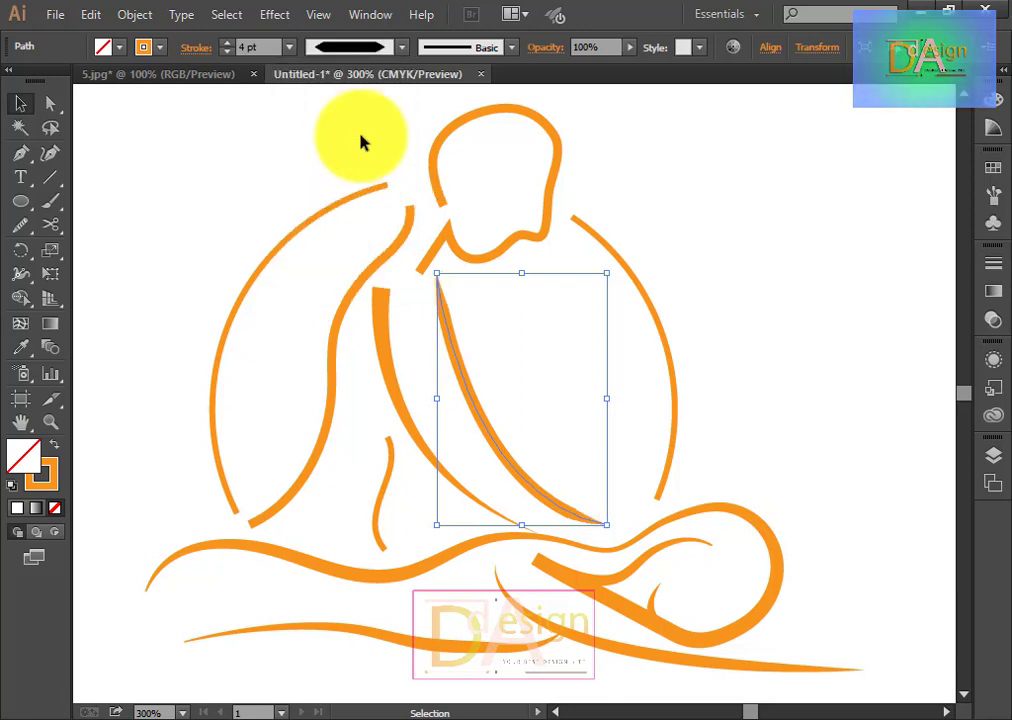
pyautogui.click(810, 297)
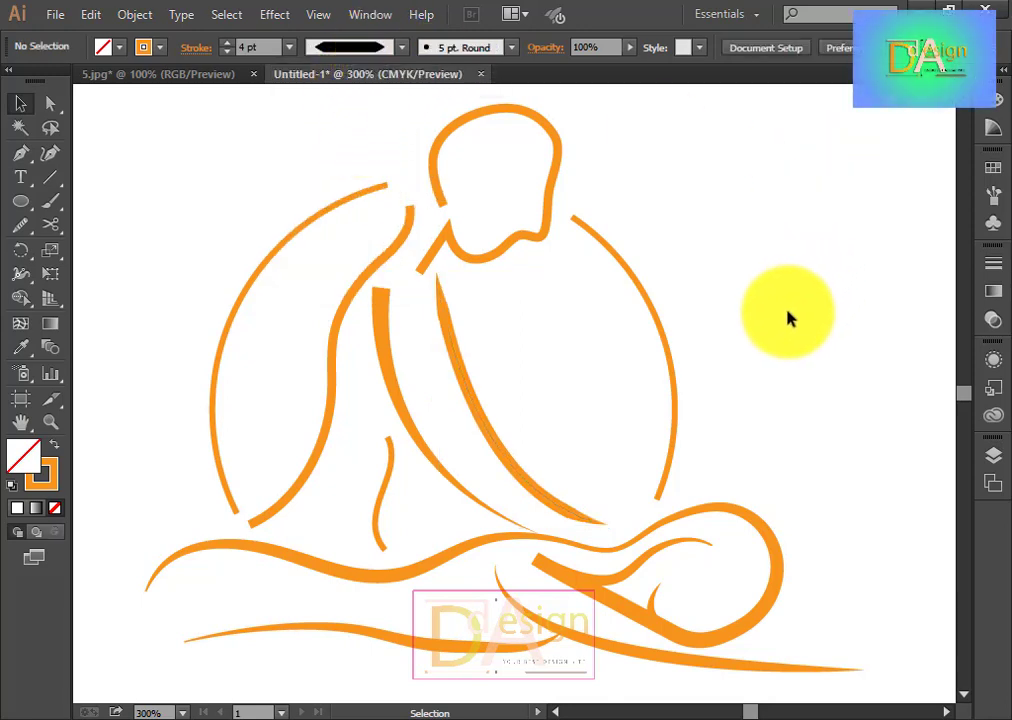
# Step: Switch the diagonal torso stroke to a middle-bulging width profile
pyautogui.click(409, 420)
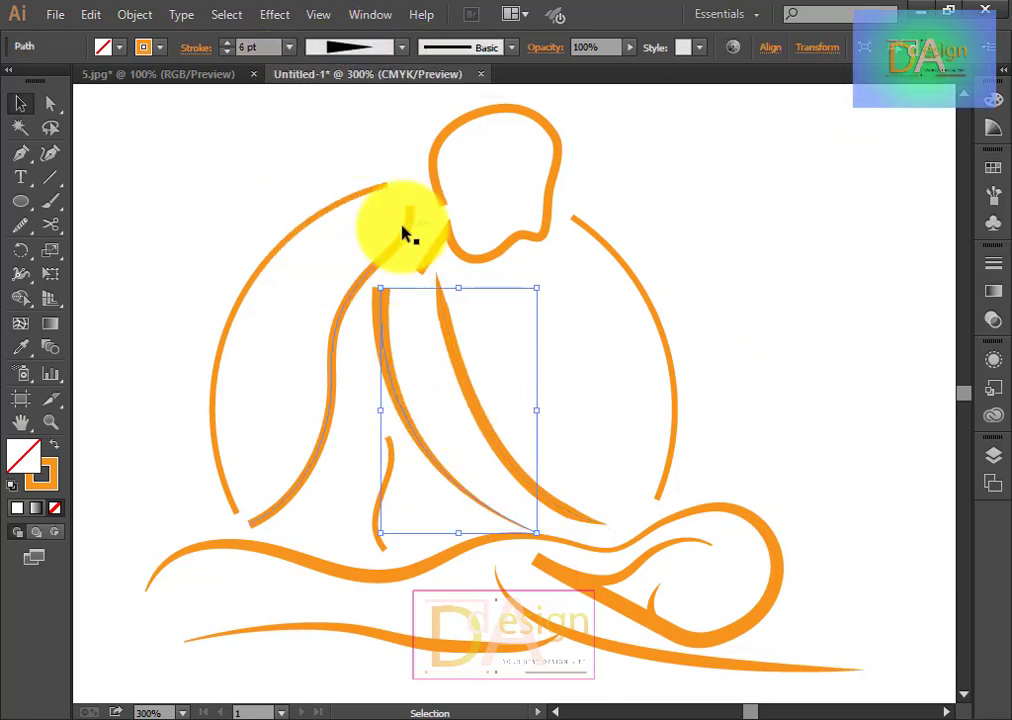
pyautogui.click(508, 400)
pyautogui.click(477, 399)
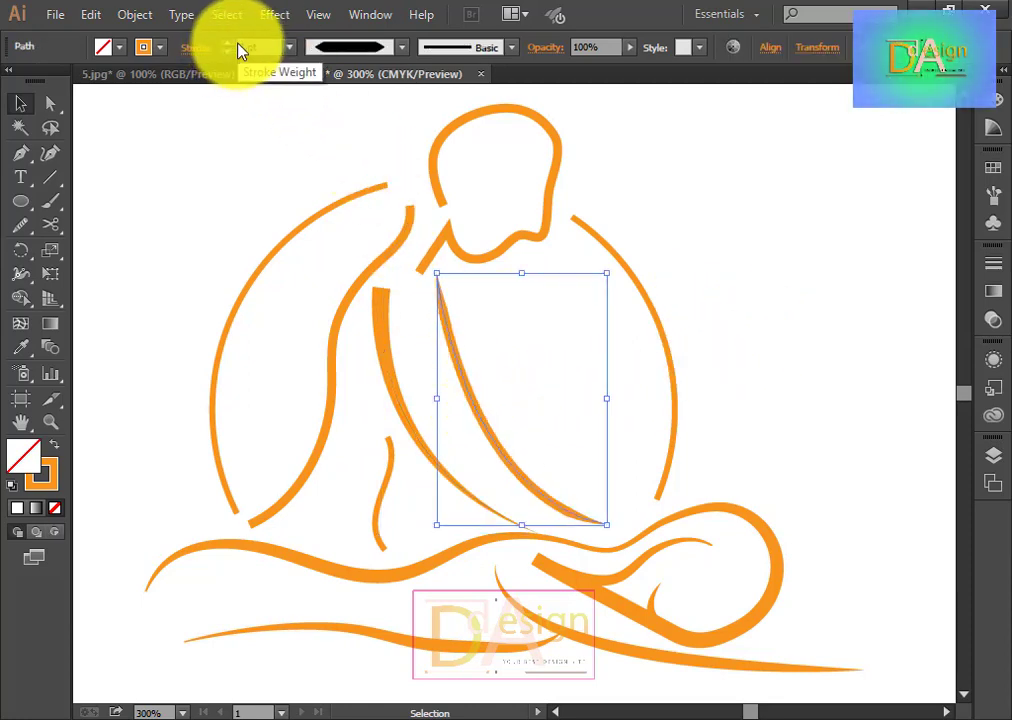
pyautogui.click(403, 50)
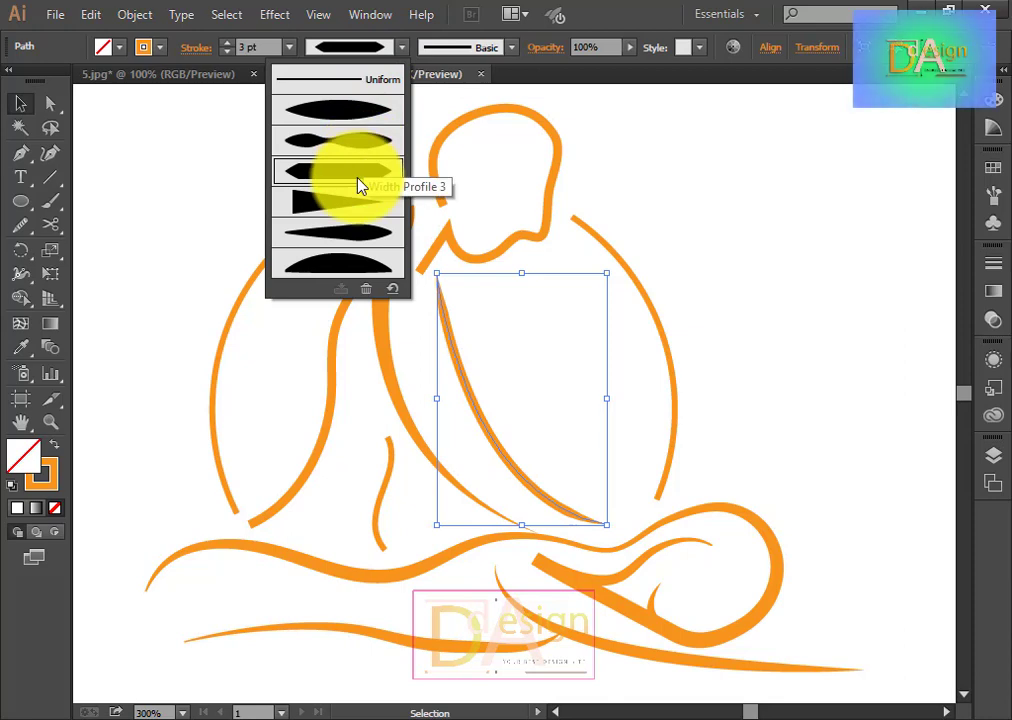
pyautogui.click(352, 236)
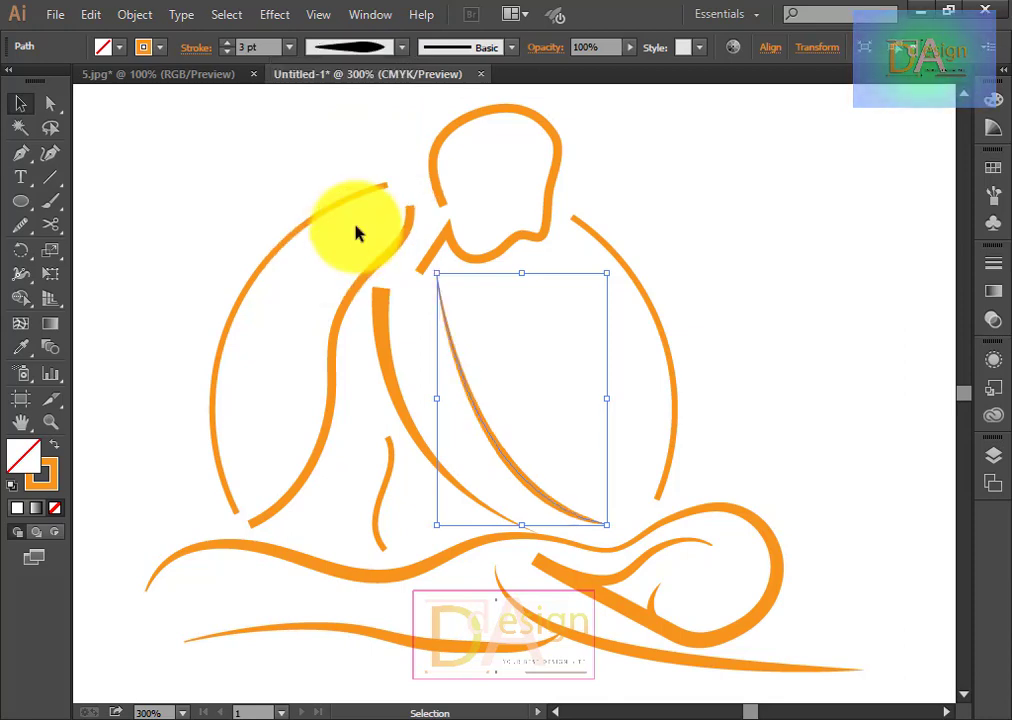
pyautogui.click(400, 49)
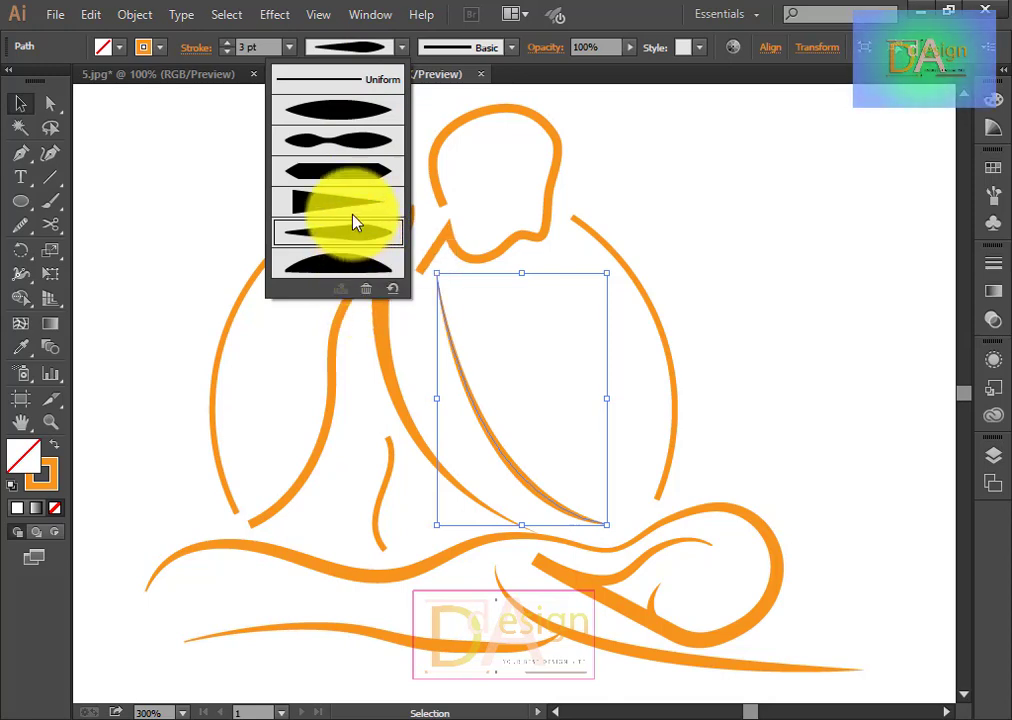
pyautogui.click(339, 112)
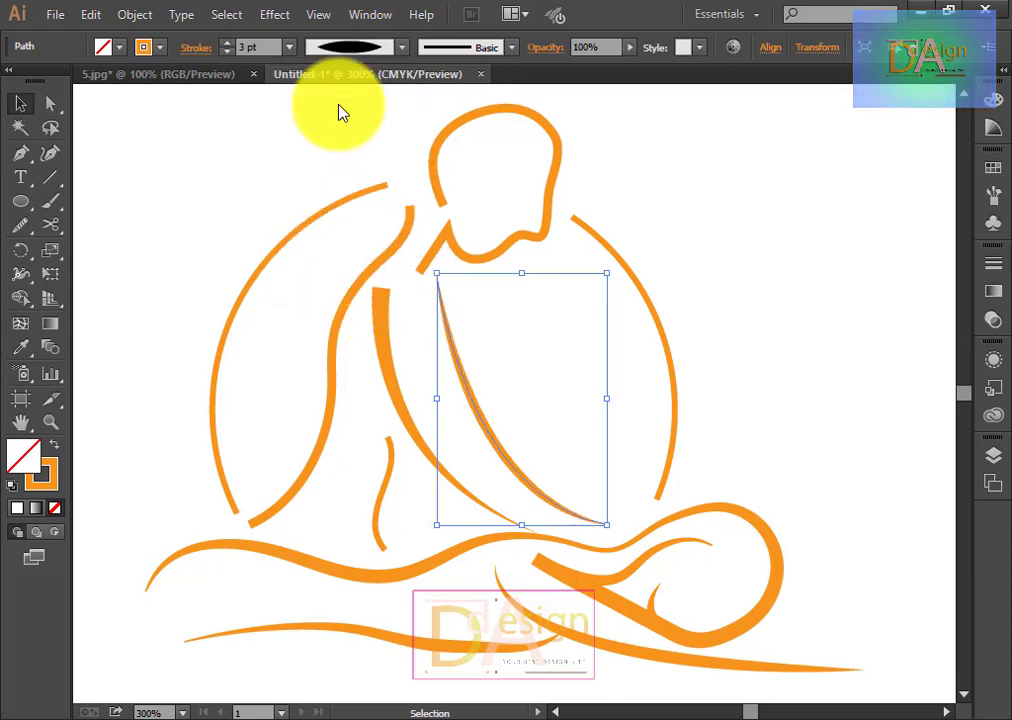
pyautogui.click(745, 300)
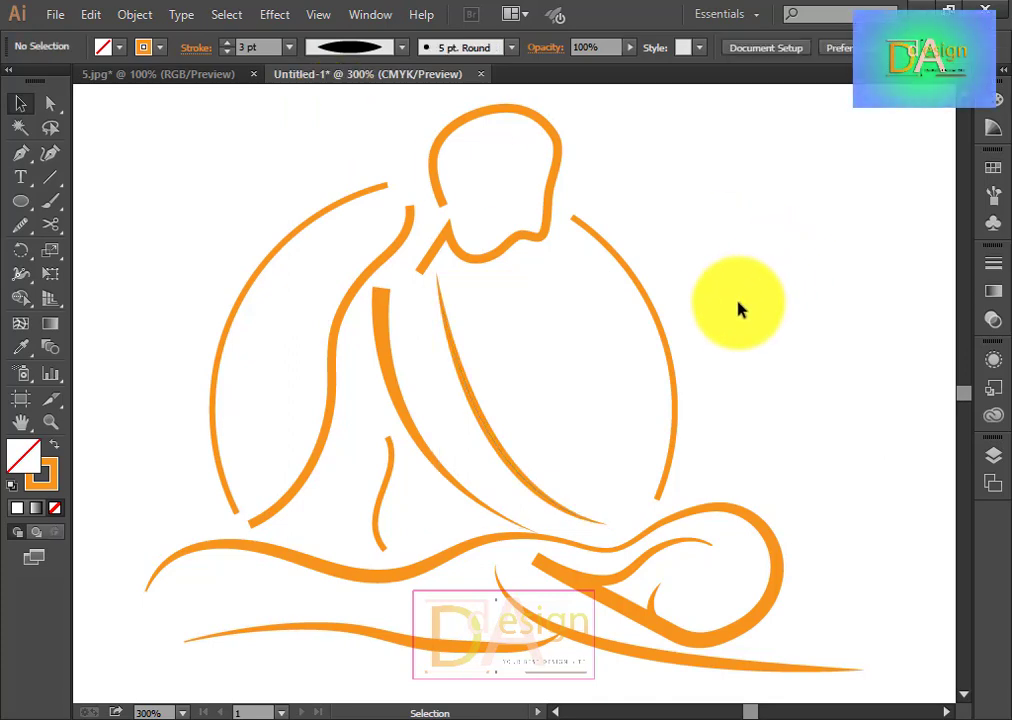
# Step: Give the left curved torso stroke a middle-bulging width profile and check it
pyautogui.click(390, 375)
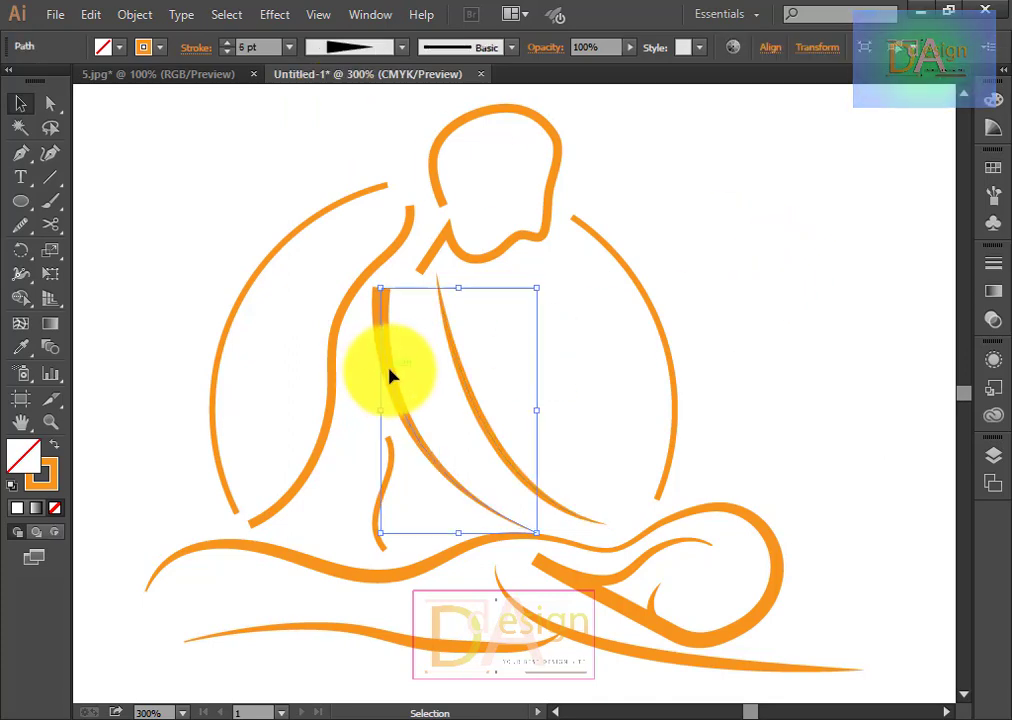
pyautogui.click(401, 48)
pyautogui.click(364, 123)
pyautogui.click(718, 311)
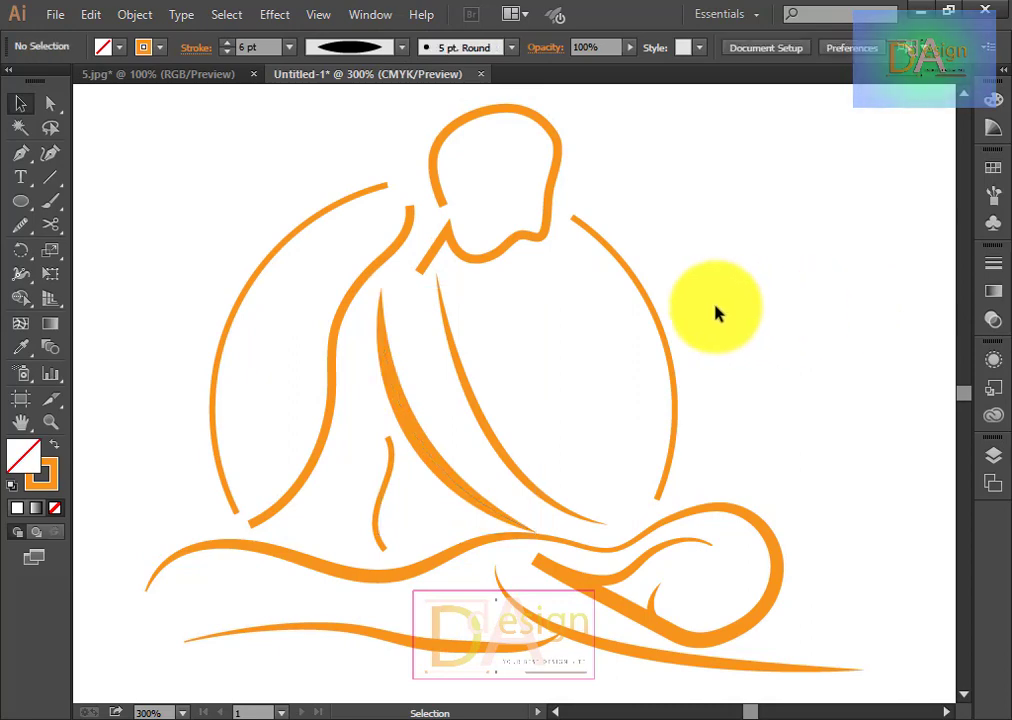
pyautogui.click(390, 404)
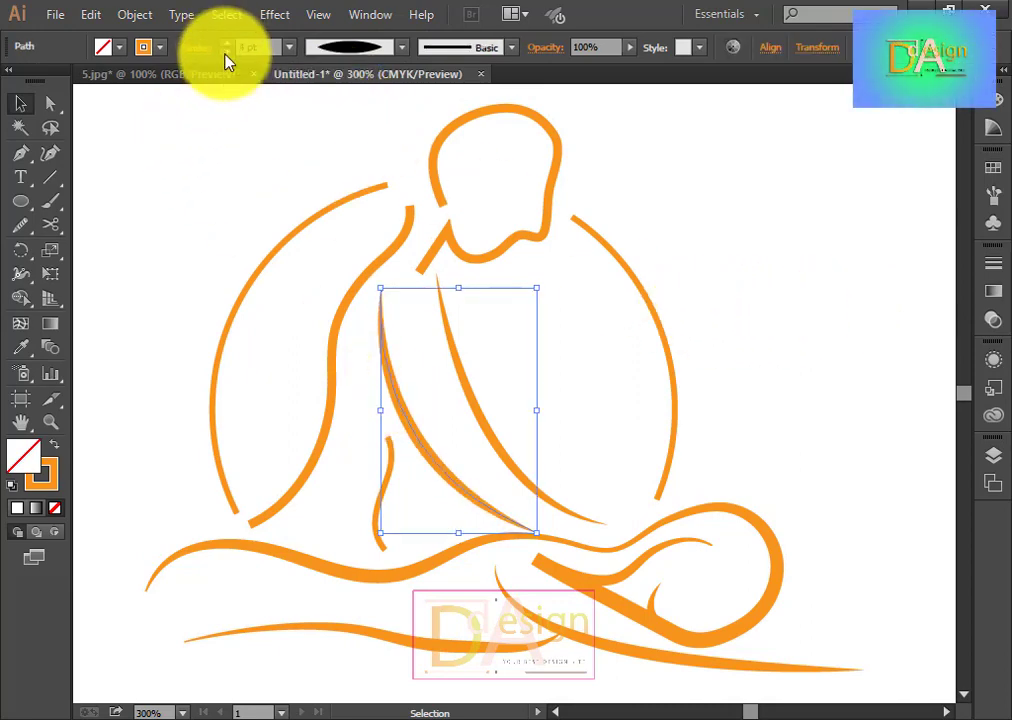
pyautogui.click(720, 461)
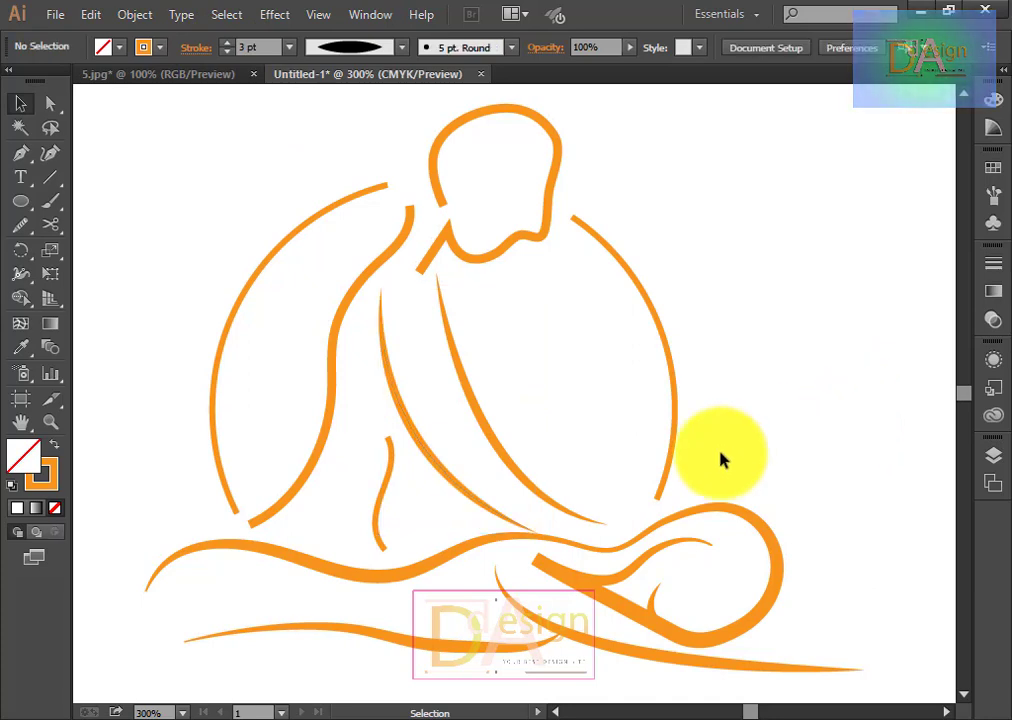
pyautogui.click(376, 515)
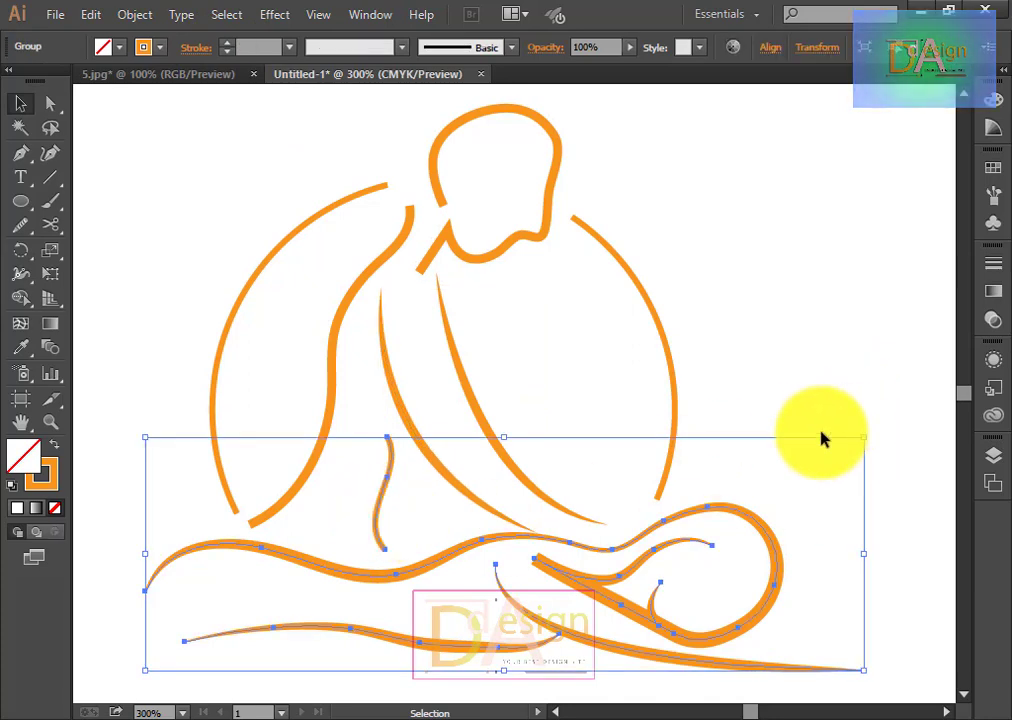
# Step: Resize and rotate the small squiggle stroke near the waist to a new angle
pyautogui.rightClick(750, 530)
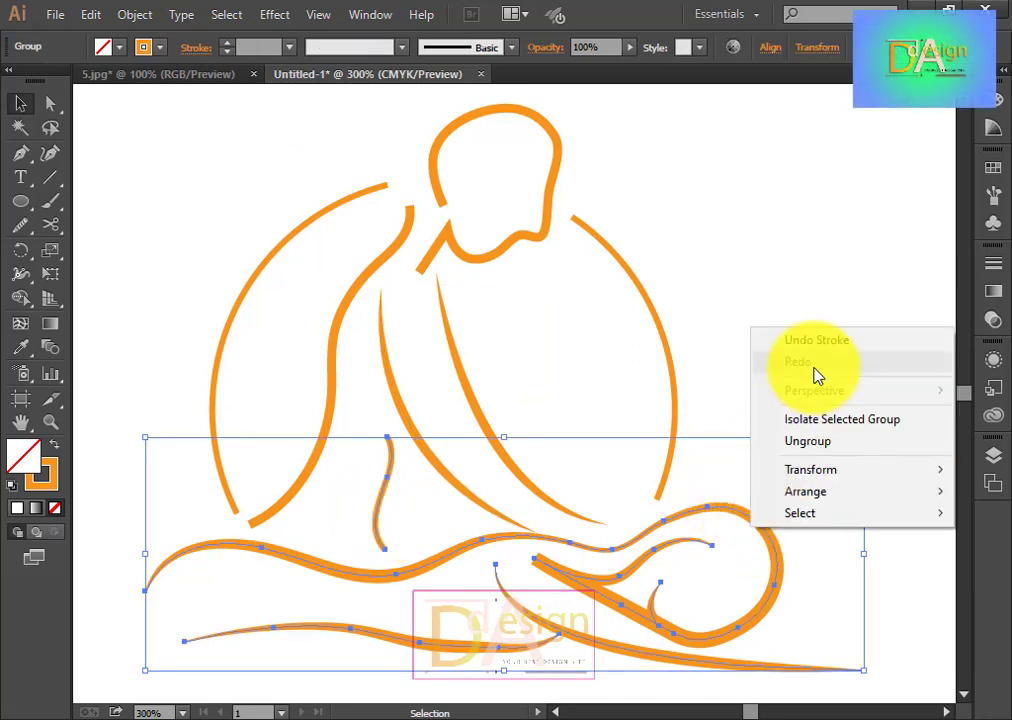
pyautogui.click(818, 441)
pyautogui.click(463, 497)
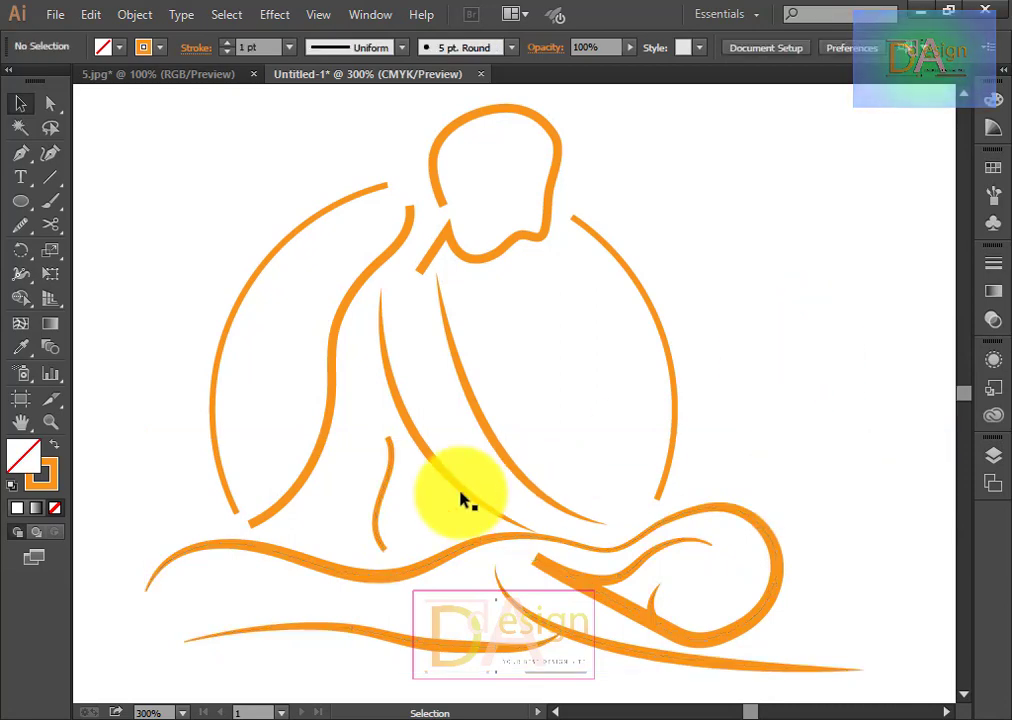
pyautogui.click(384, 484)
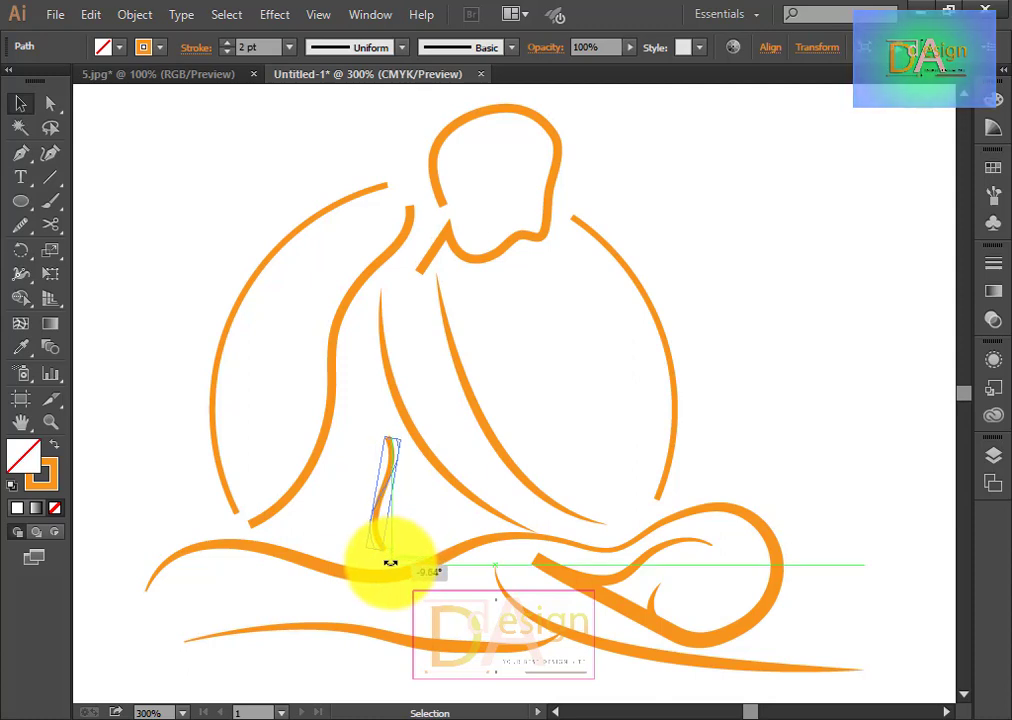
pyautogui.moveTo(390, 563); pyautogui.dragTo(385, 555)
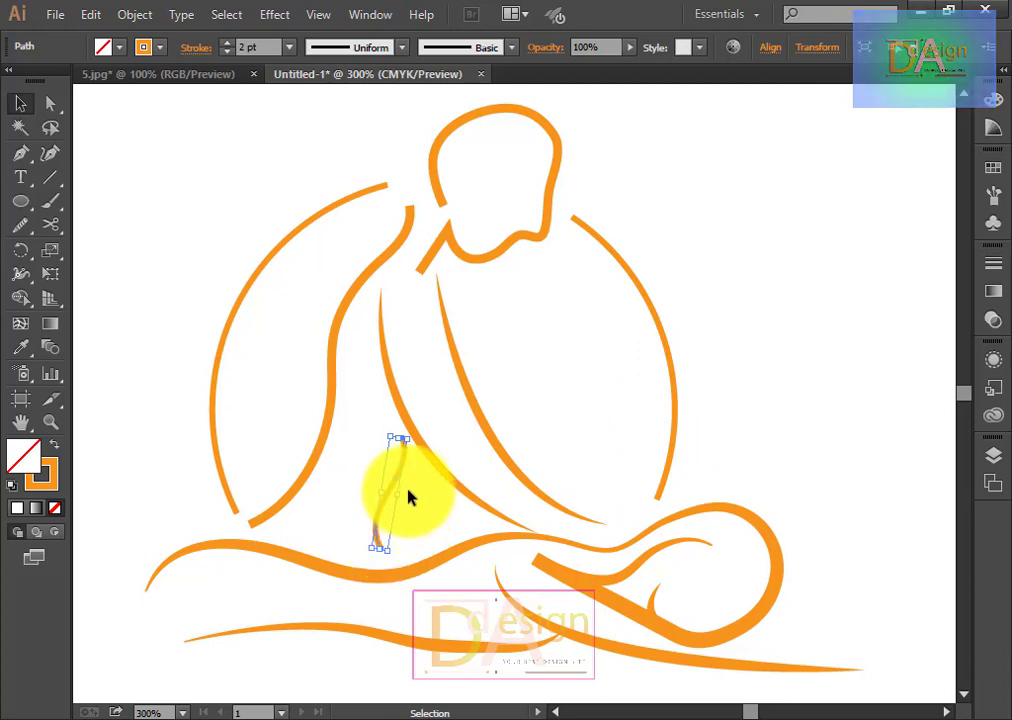
pyautogui.moveTo(417, 443); pyautogui.dragTo(418, 533)
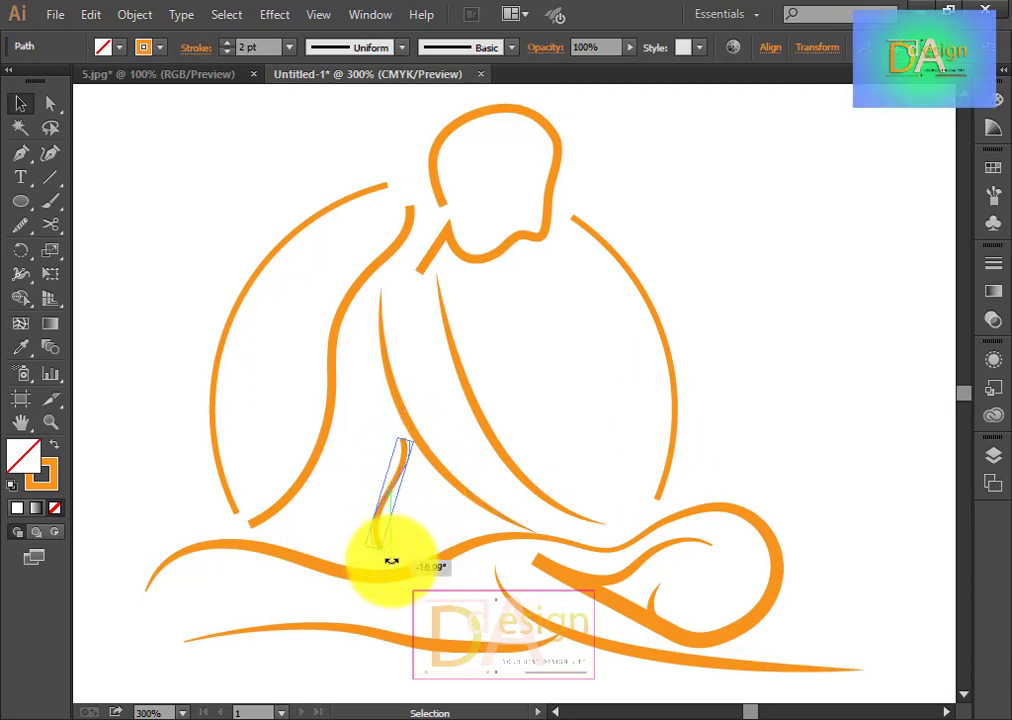
pyautogui.moveTo(391, 562); pyautogui.dragTo(393, 561)
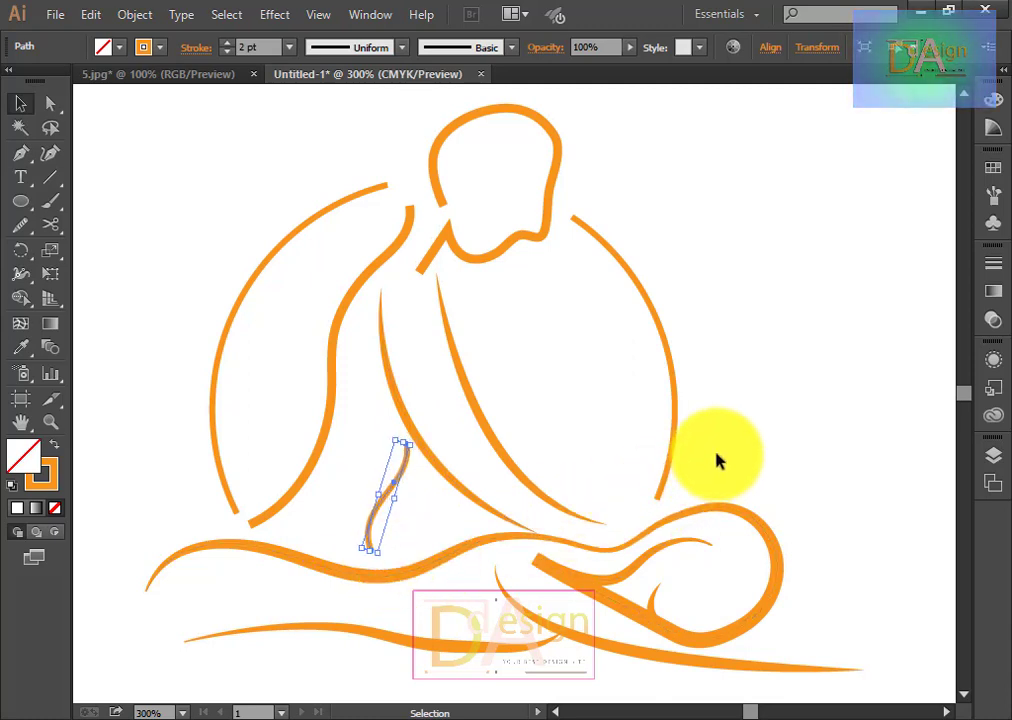
pyautogui.click(759, 431)
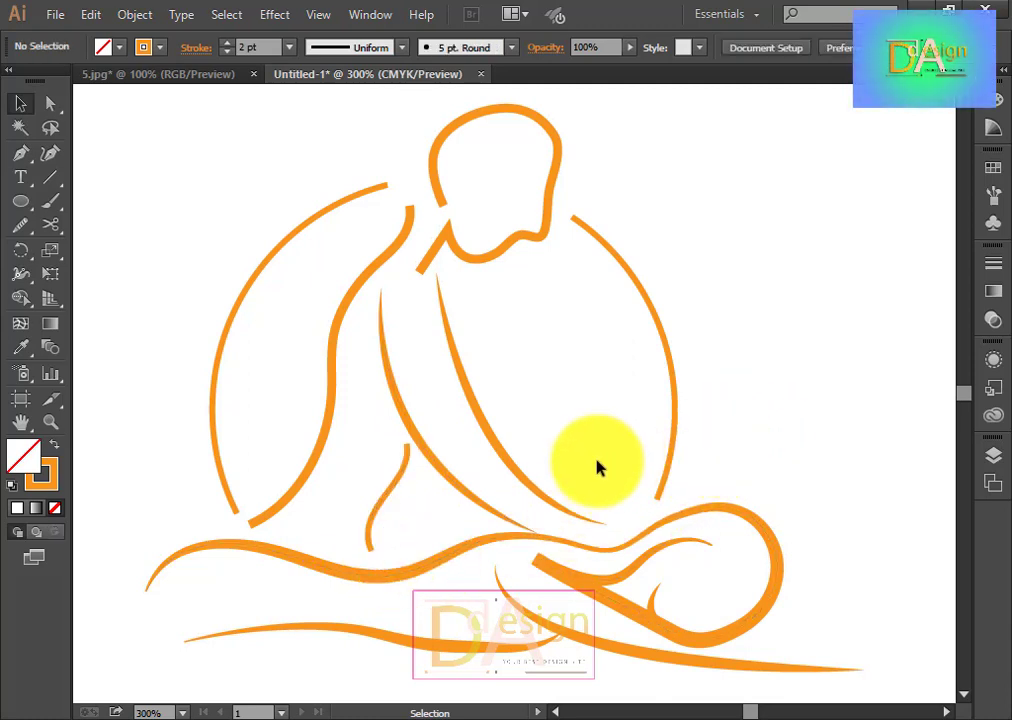
# Step: Apply Width Profile 3 to the short squiggle stroke
pyautogui.click(397, 490)
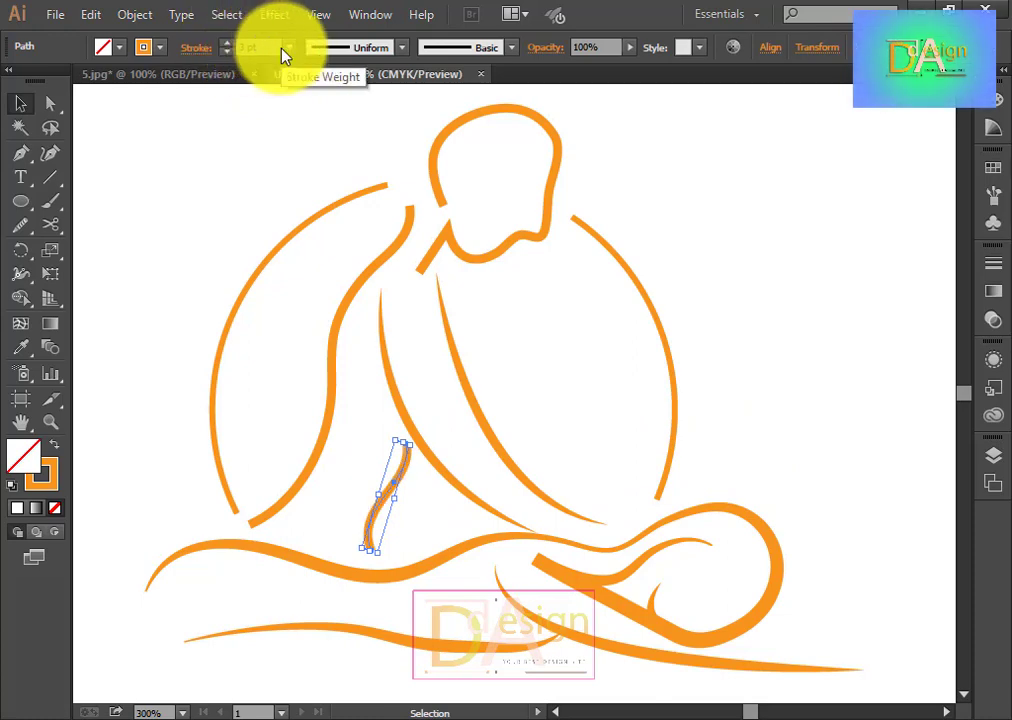
pyautogui.click(403, 49)
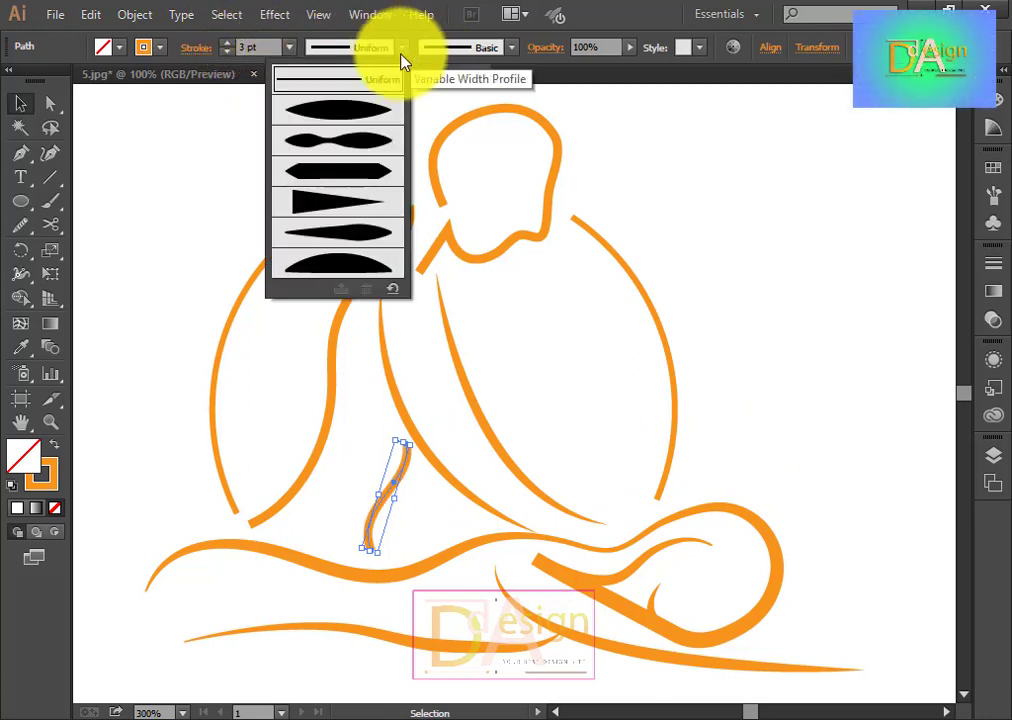
pyautogui.click(360, 175)
pyautogui.click(792, 280)
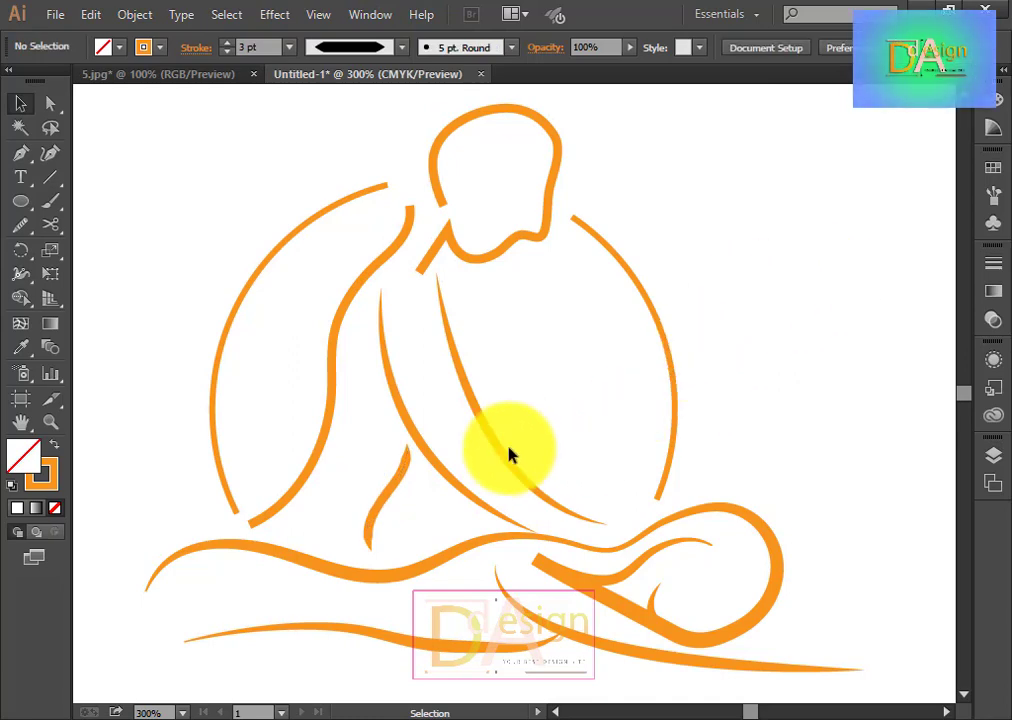
# Step: Apply tapered width profiles to the long inner curved stroke and the diagonal arm stroke
pyautogui.click(452, 482)
pyautogui.click(404, 48)
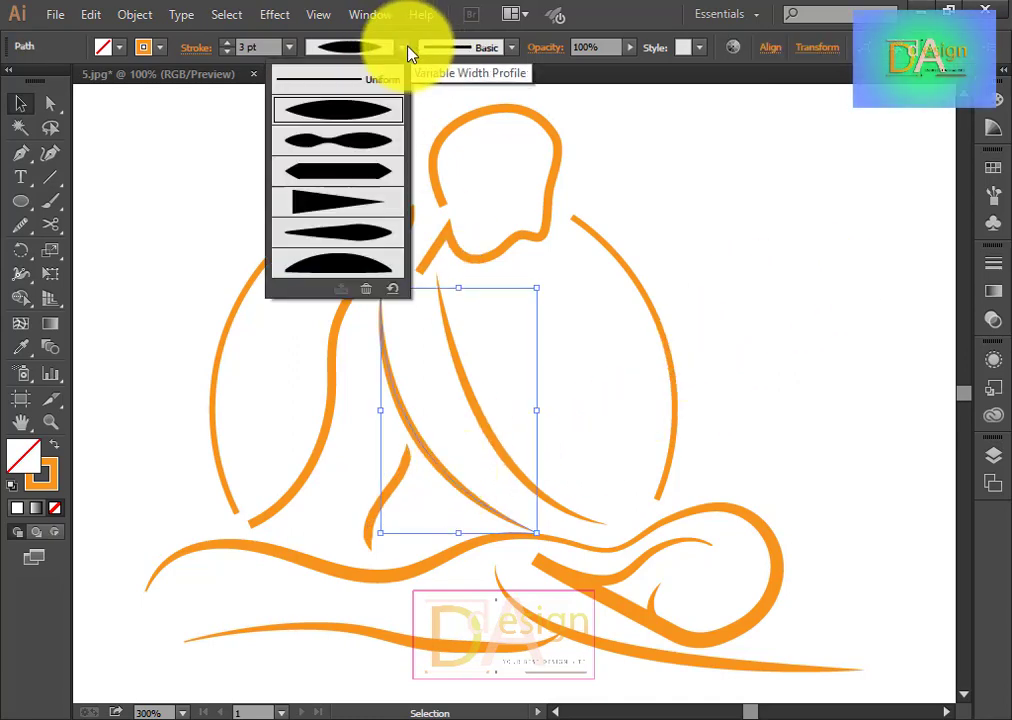
pyautogui.click(350, 176)
pyautogui.click(866, 316)
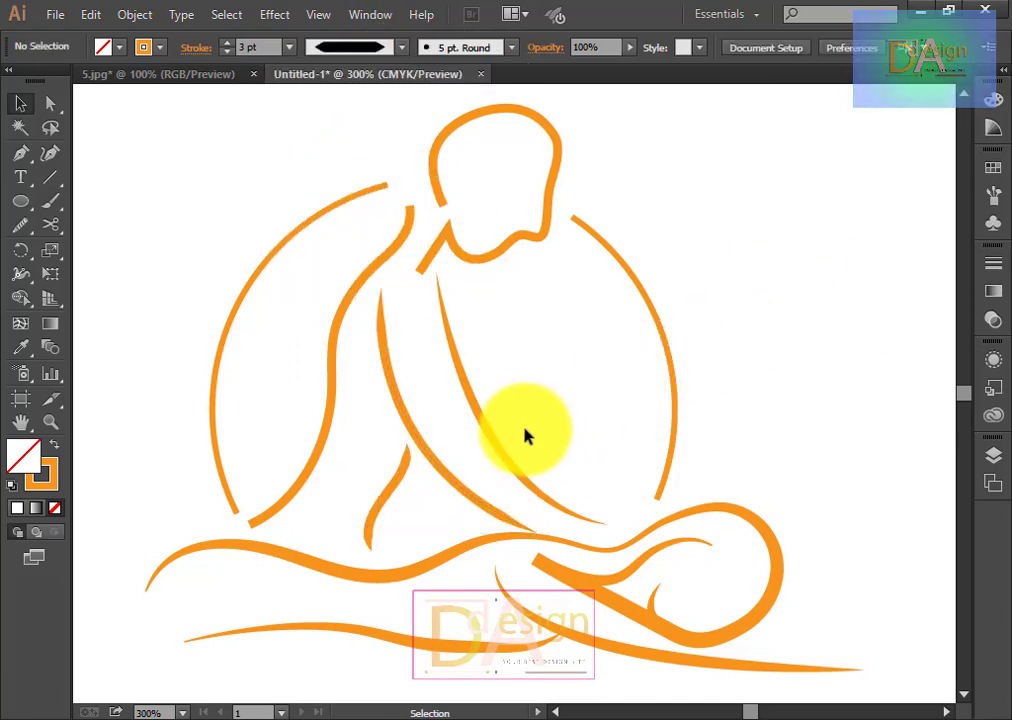
pyautogui.click(495, 437)
pyautogui.click(402, 47)
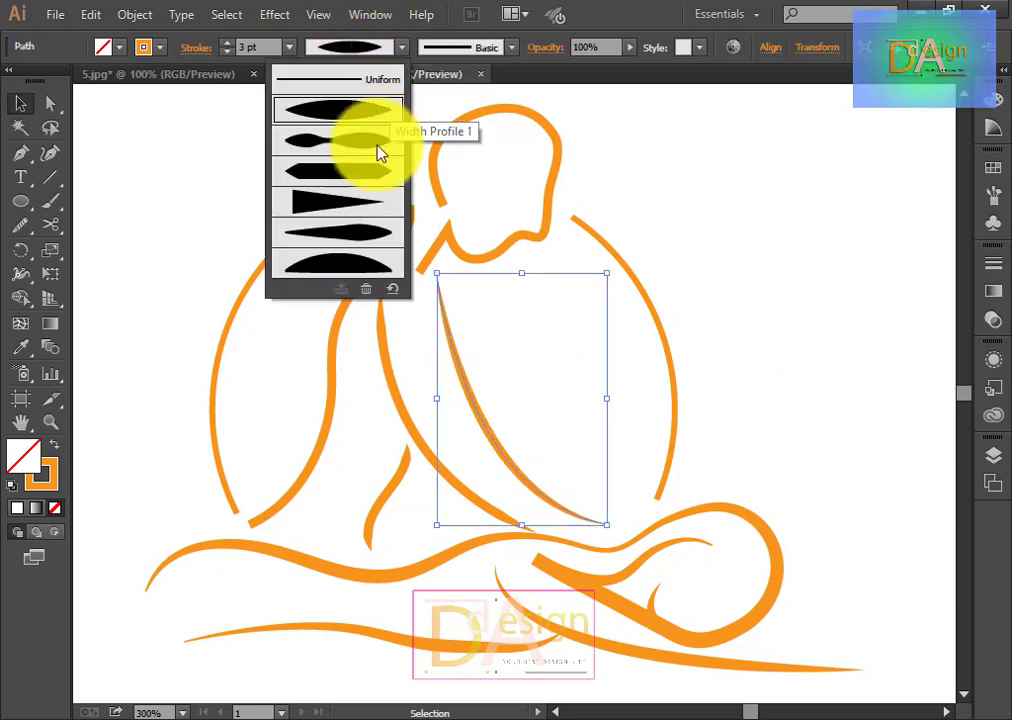
pyautogui.click(370, 182)
pyautogui.click(697, 308)
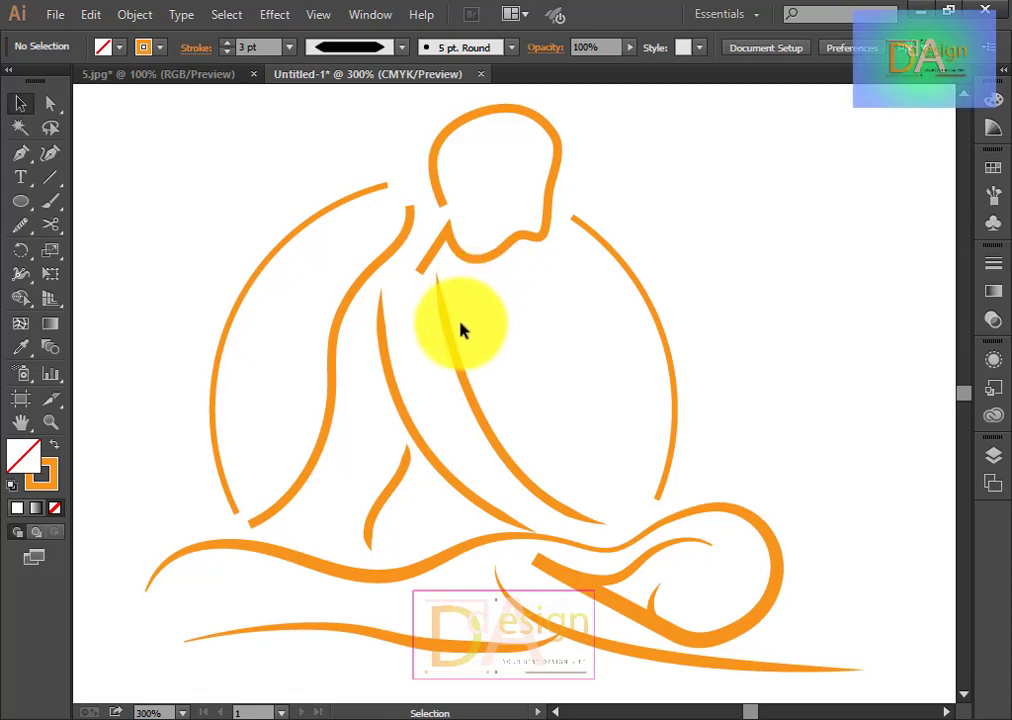
# Step: Shrink the diagonal arm stroke slightly and shift it a little left
pyautogui.click(468, 389)
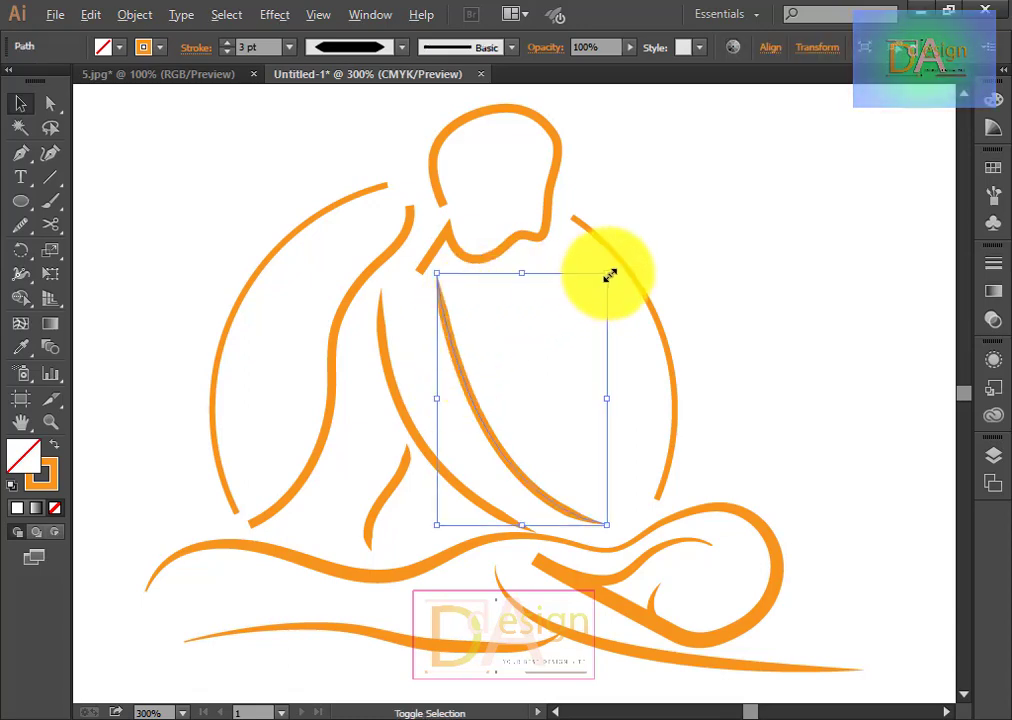
pyautogui.moveTo(610, 275); pyautogui.dragTo(592, 296)
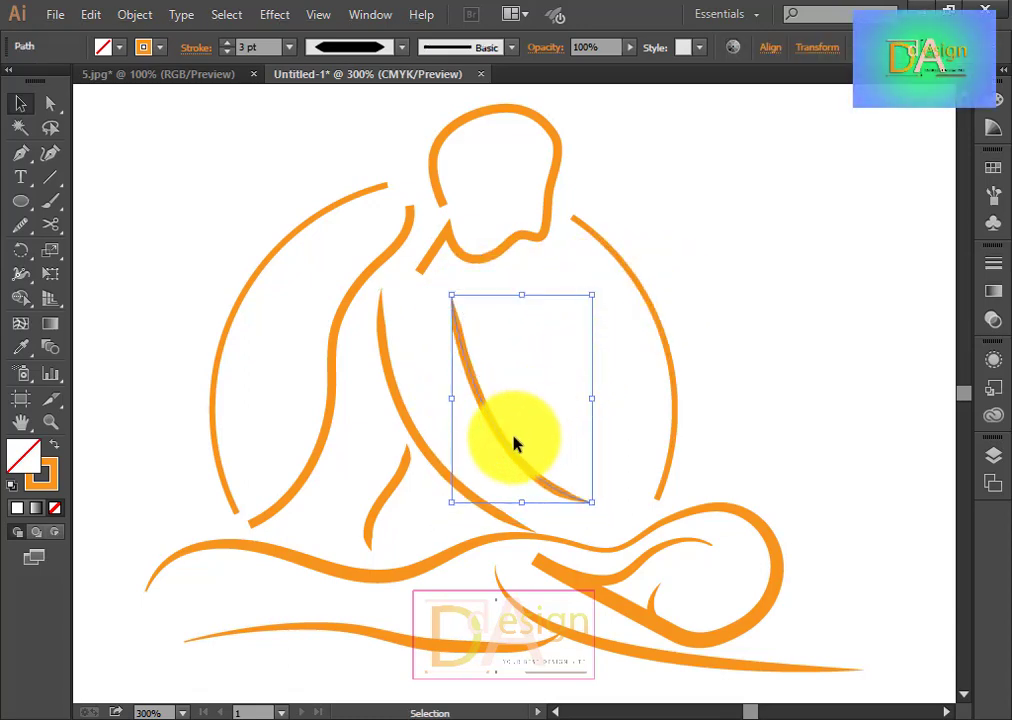
pyautogui.click(488, 443)
pyautogui.moveTo(533, 470); pyautogui.dragTo(511, 474)
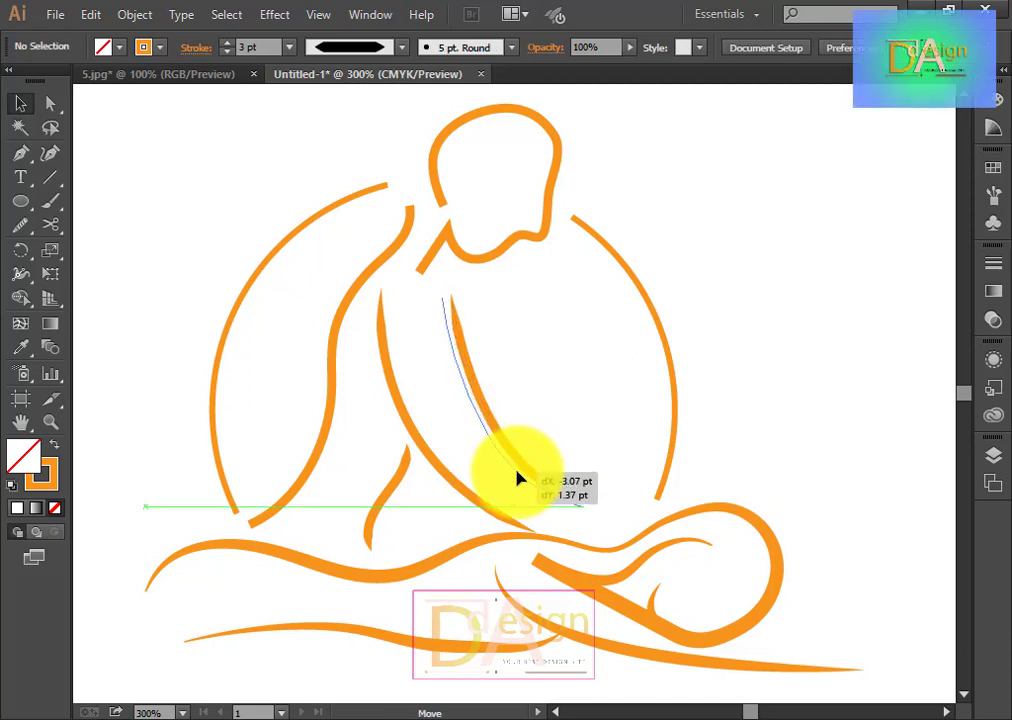
pyautogui.click(787, 375)
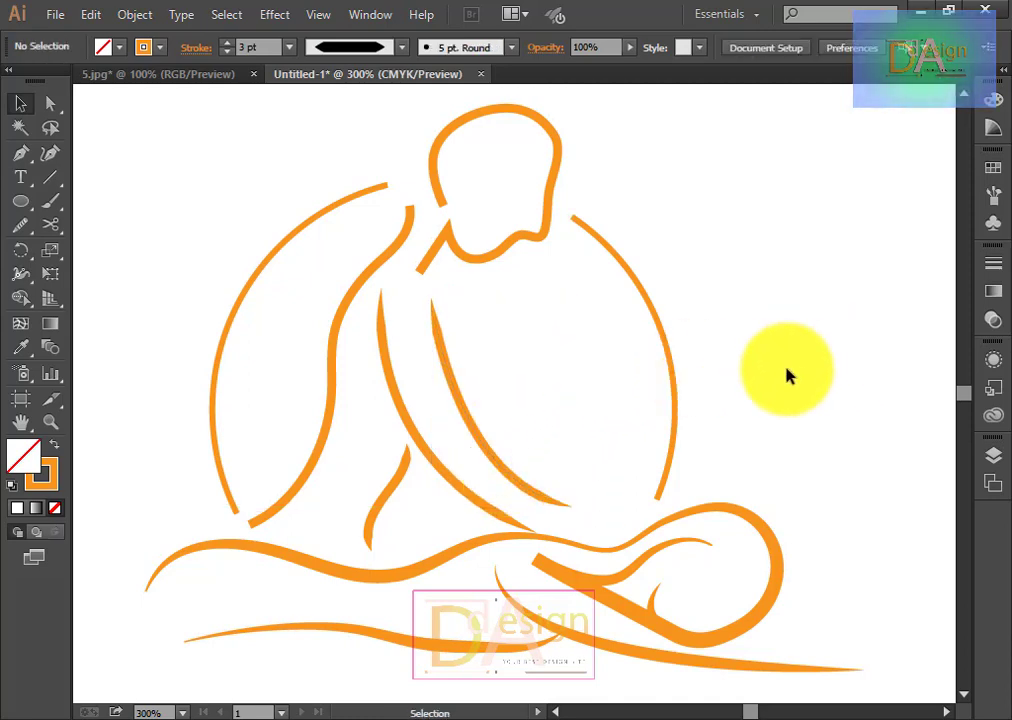
# Step: Expand the two outer arcs' fill and stroke into filled shapes
pyautogui.scroll(-2, 787, 375)
pyautogui.scroll(2, 770, 380)
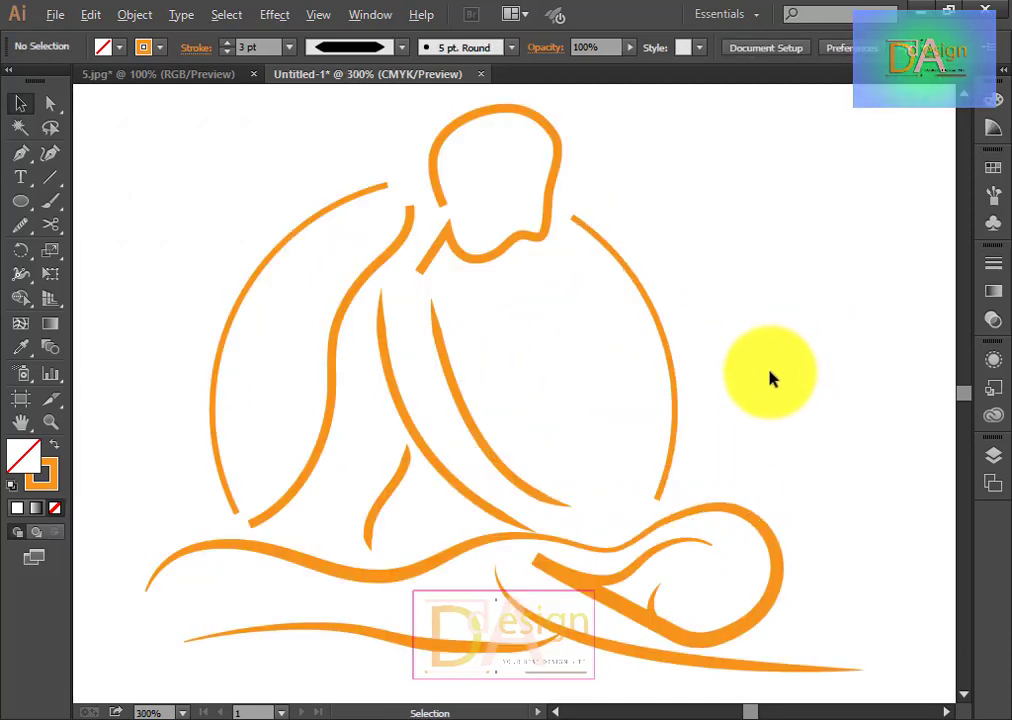
pyautogui.scroll(-1, 779, 401)
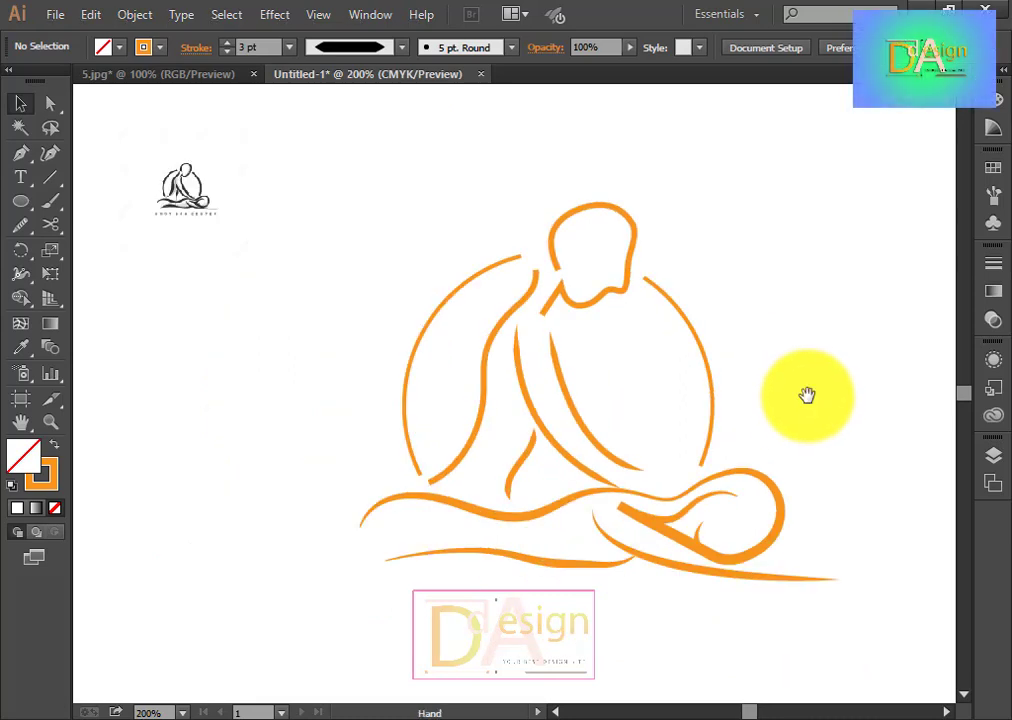
pyautogui.scroll(-1, 809, 398)
pyautogui.moveTo(809, 398)
pyautogui.mouseDown()
pyautogui.moveTo(656, 364)
pyautogui.moveTo(706, 343)
pyautogui.mouseUp()
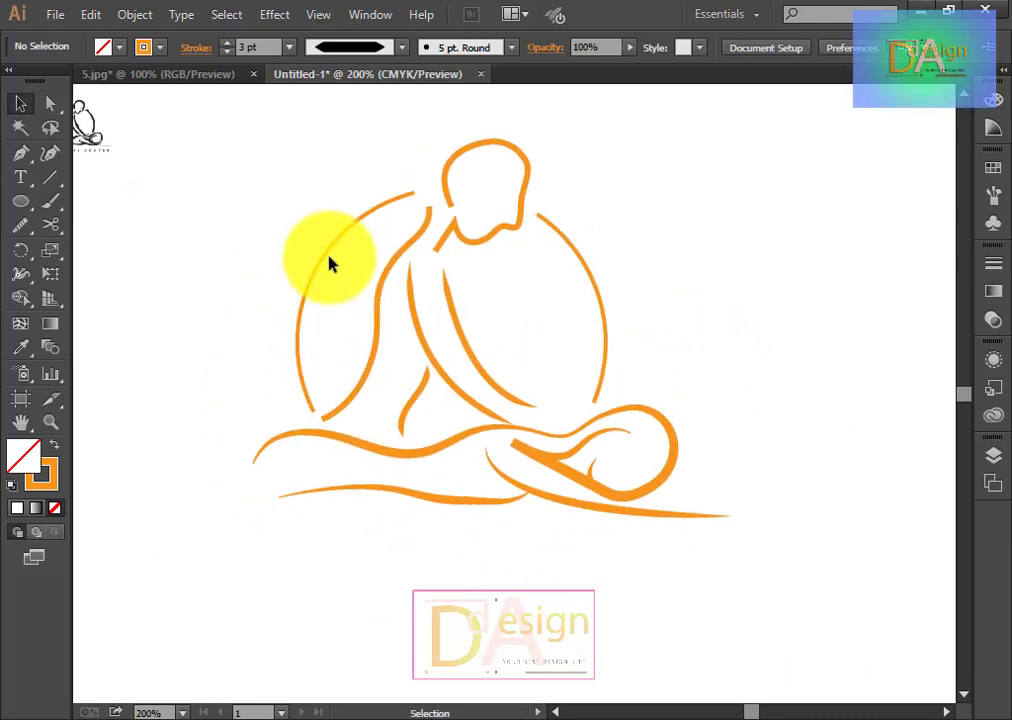
pyautogui.click(328, 260)
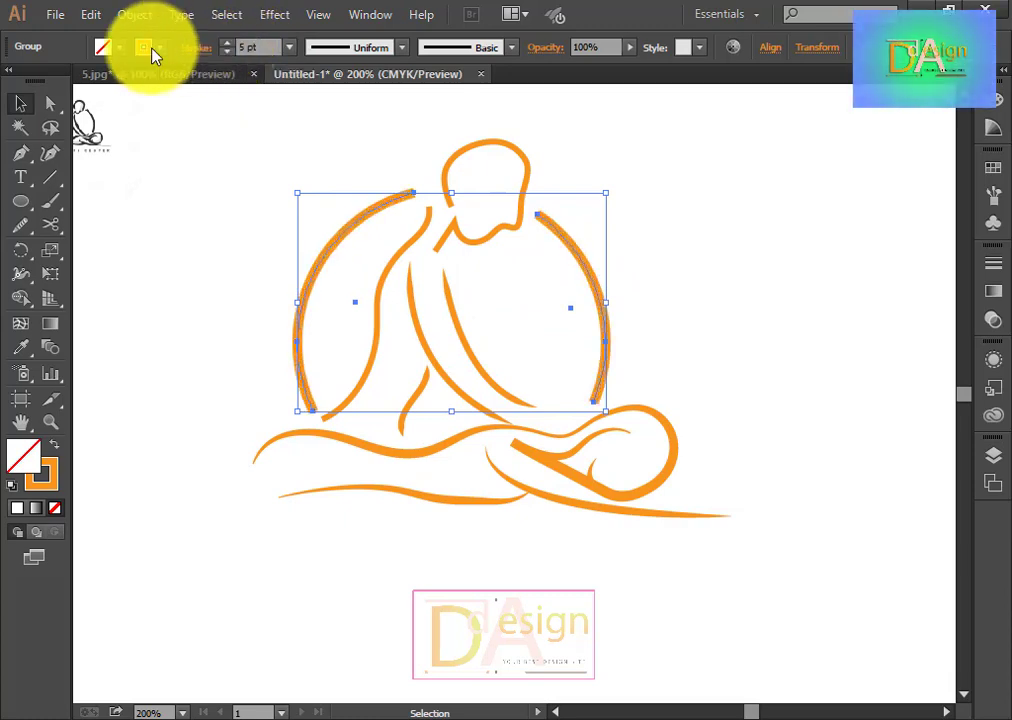
pyautogui.click(135, 15)
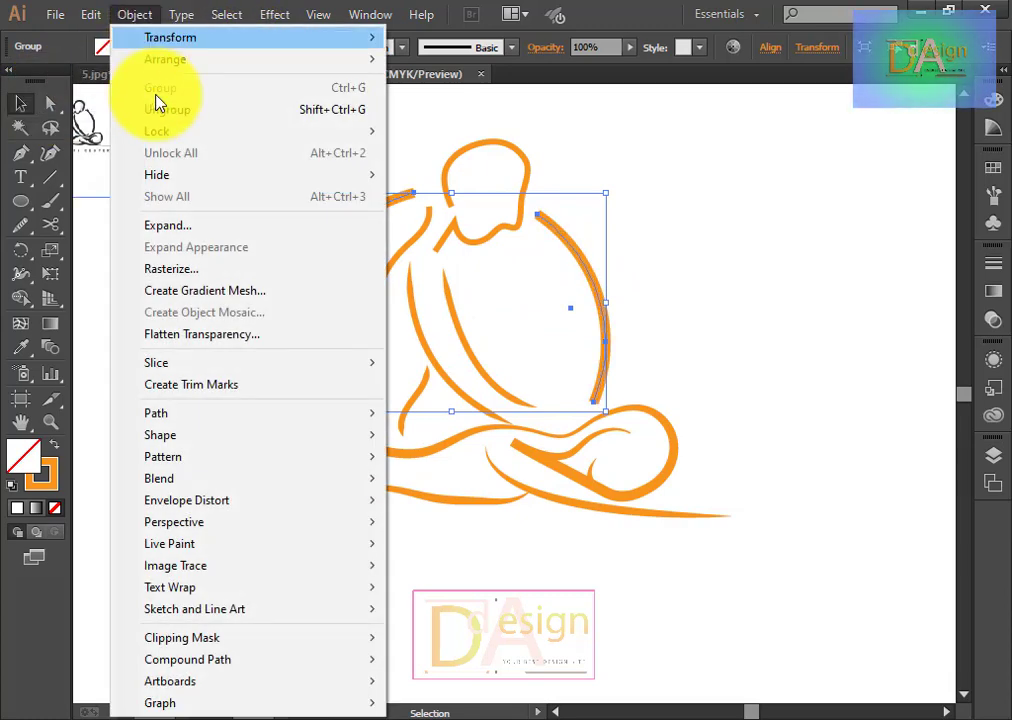
pyautogui.click(198, 225)
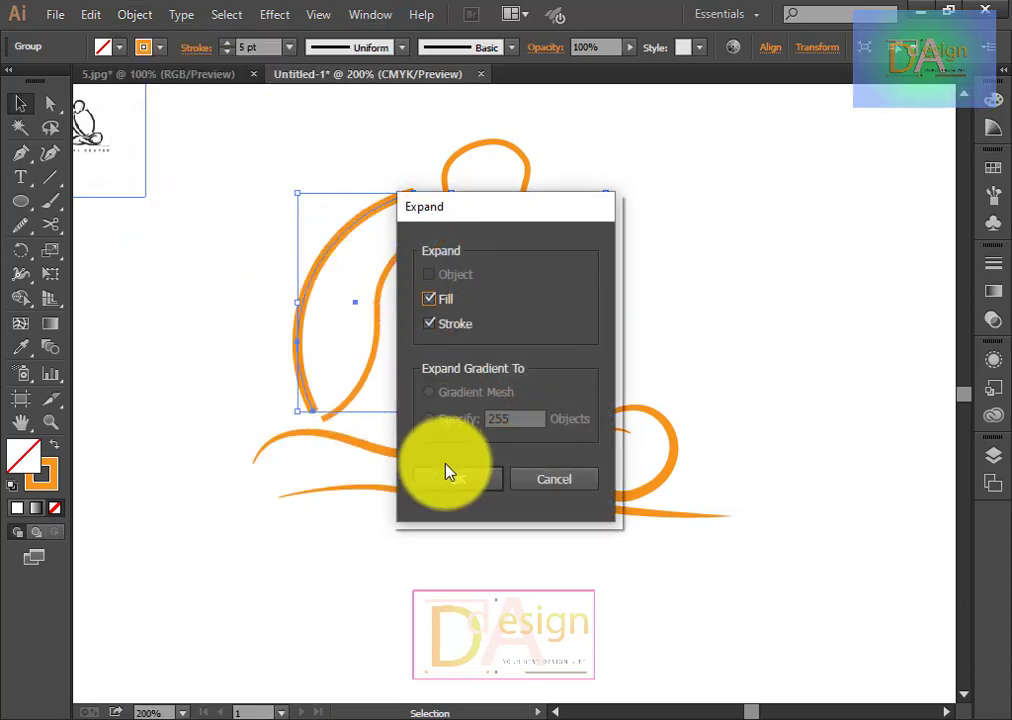
pyautogui.click(452, 474)
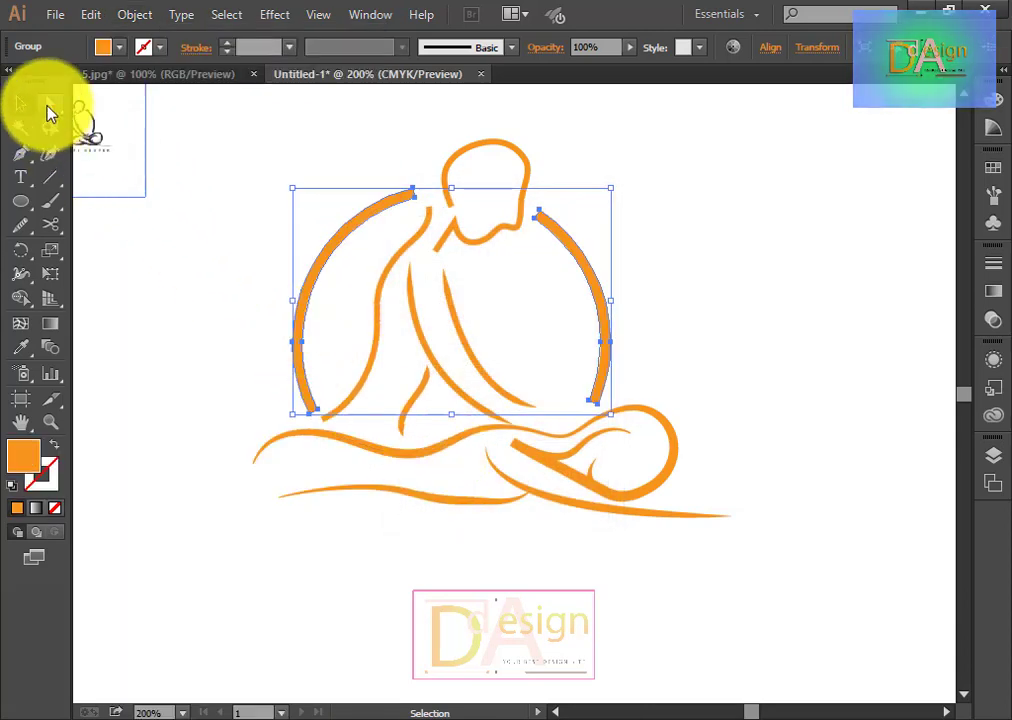
# Step: Round the corners at the expanded arcs' ends to 2.5 pt, then deselect them
pyautogui.click(50, 108)
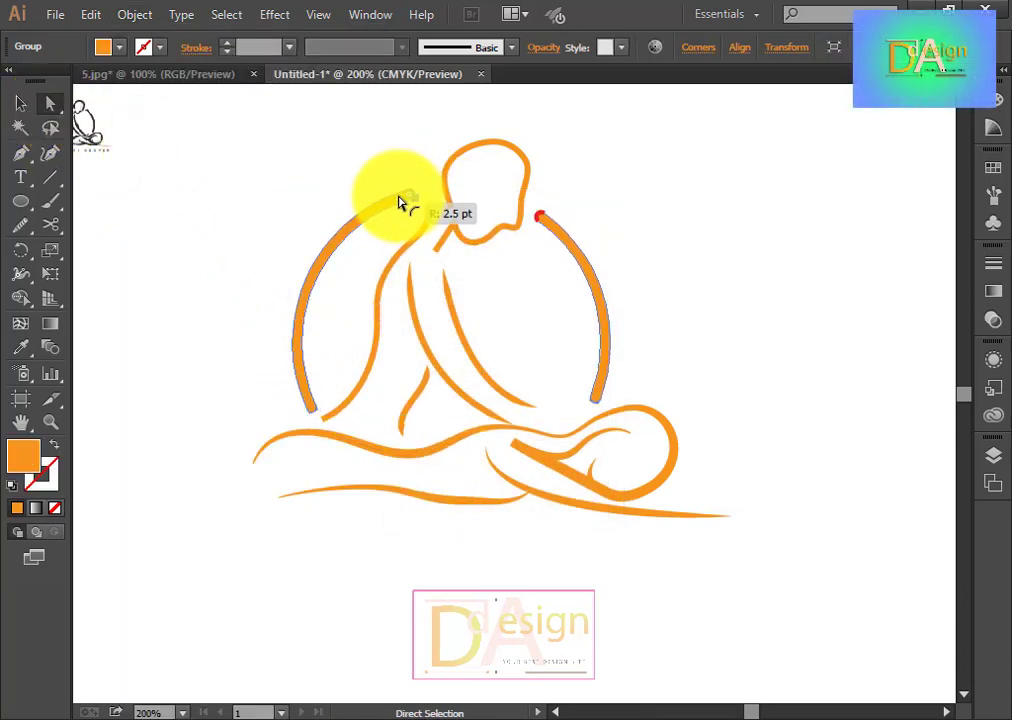
pyautogui.moveTo(400, 203); pyautogui.dragTo(553, 228)
pyautogui.click(20, 104)
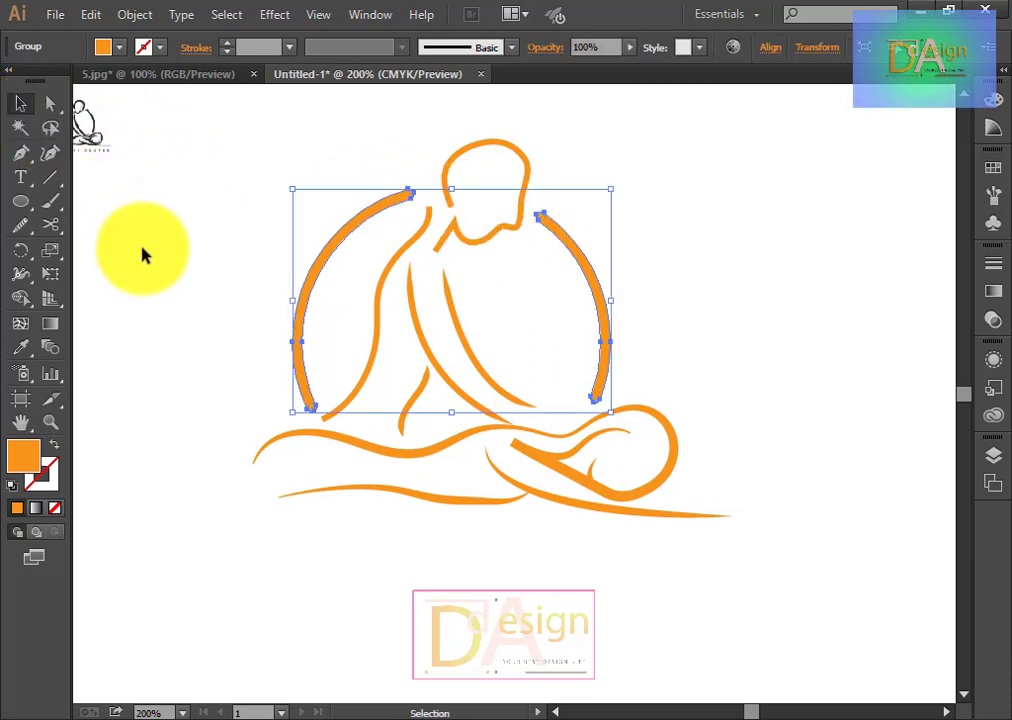
pyautogui.click(142, 255)
# Step: Select every path of the orange figure logo and group them together
pyautogui.moveTo(680, 530); pyautogui.dragTo(680, 530)
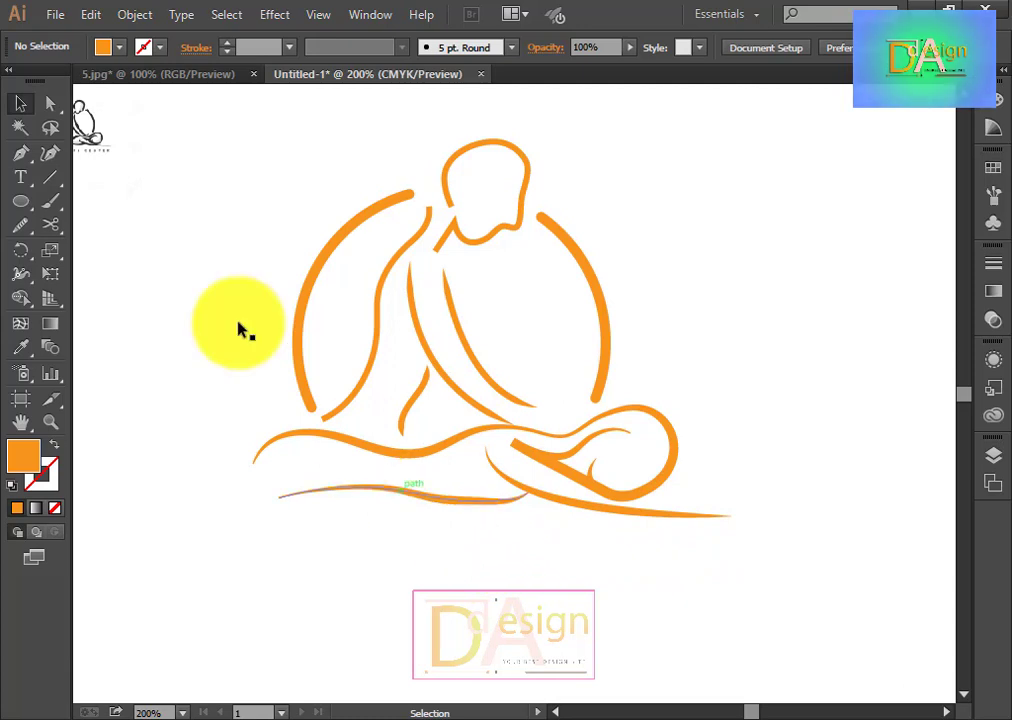
pyautogui.moveTo(224, 100); pyautogui.dragTo(735, 585)
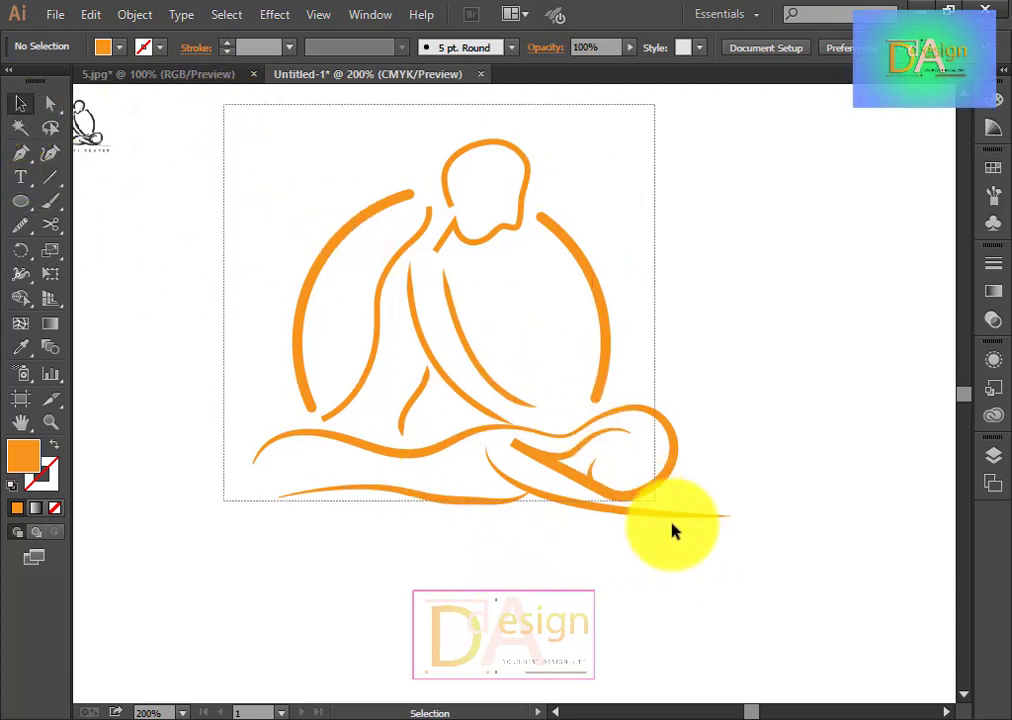
pyautogui.rightClick(455, 307)
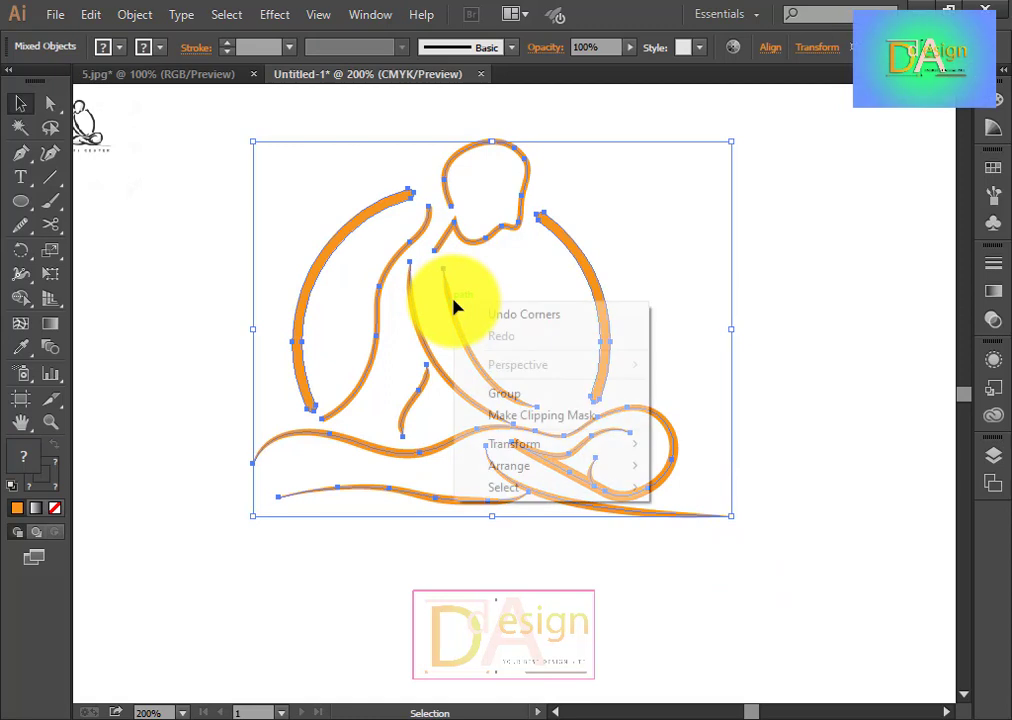
pyautogui.click(514, 399)
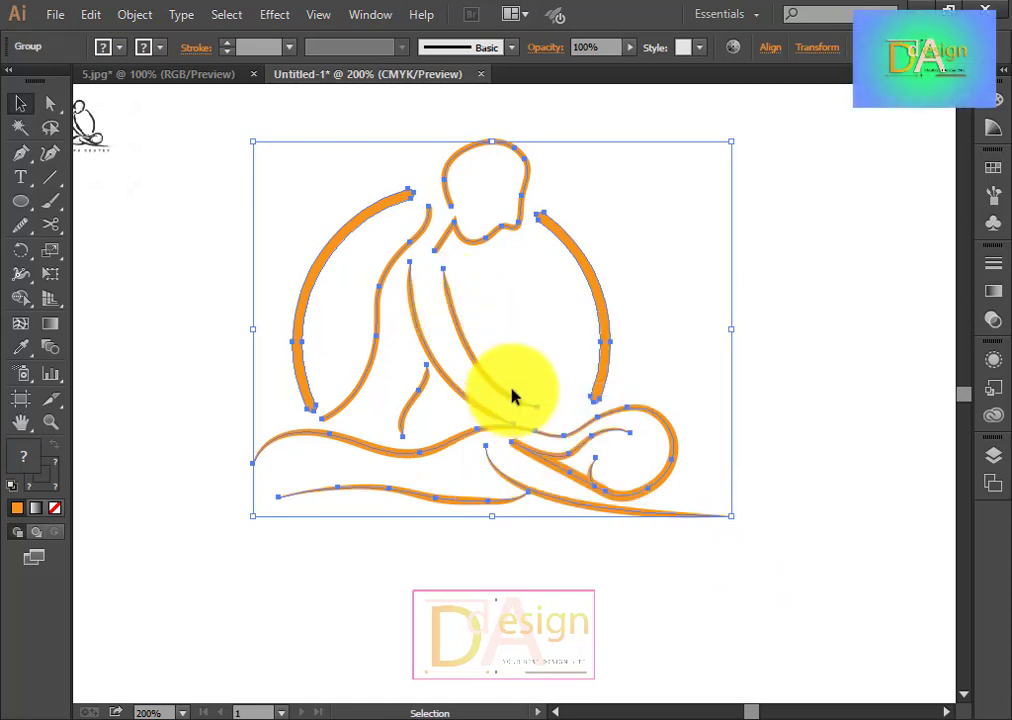
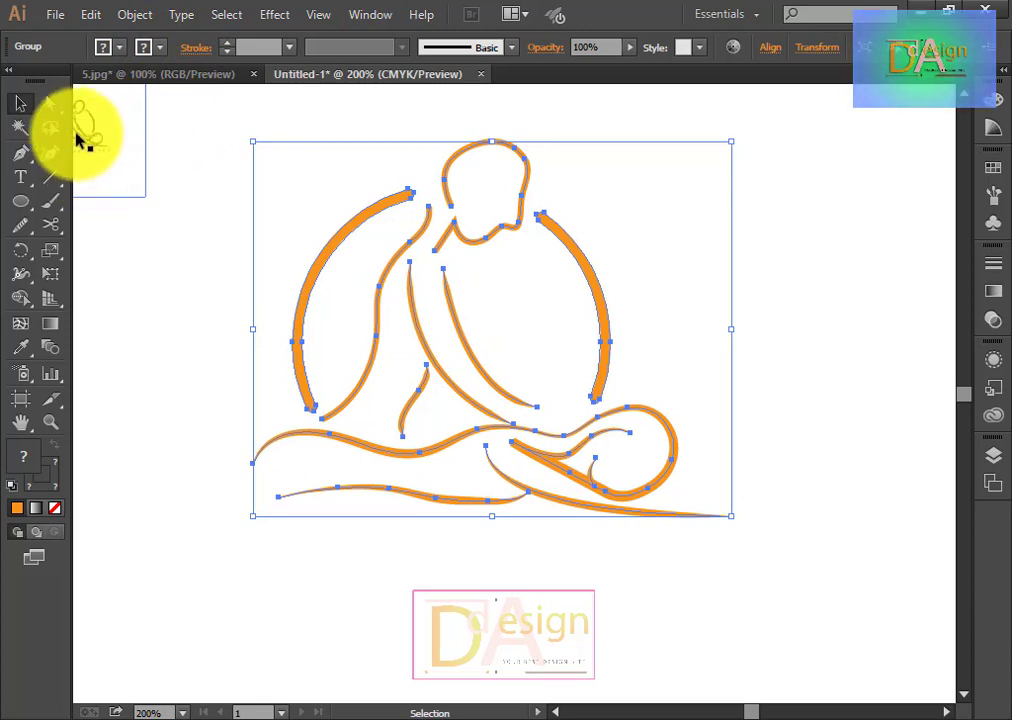
# Step: Expand the figure group's appearance and ungroup its strokes
pyautogui.click(150, 19)
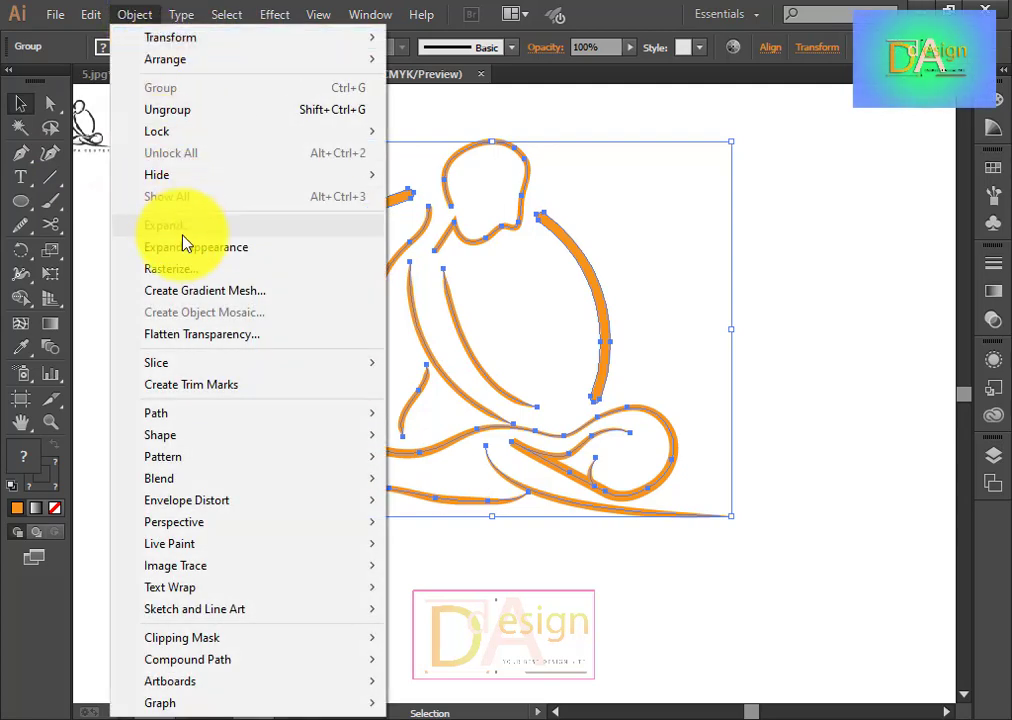
pyautogui.click(196, 248)
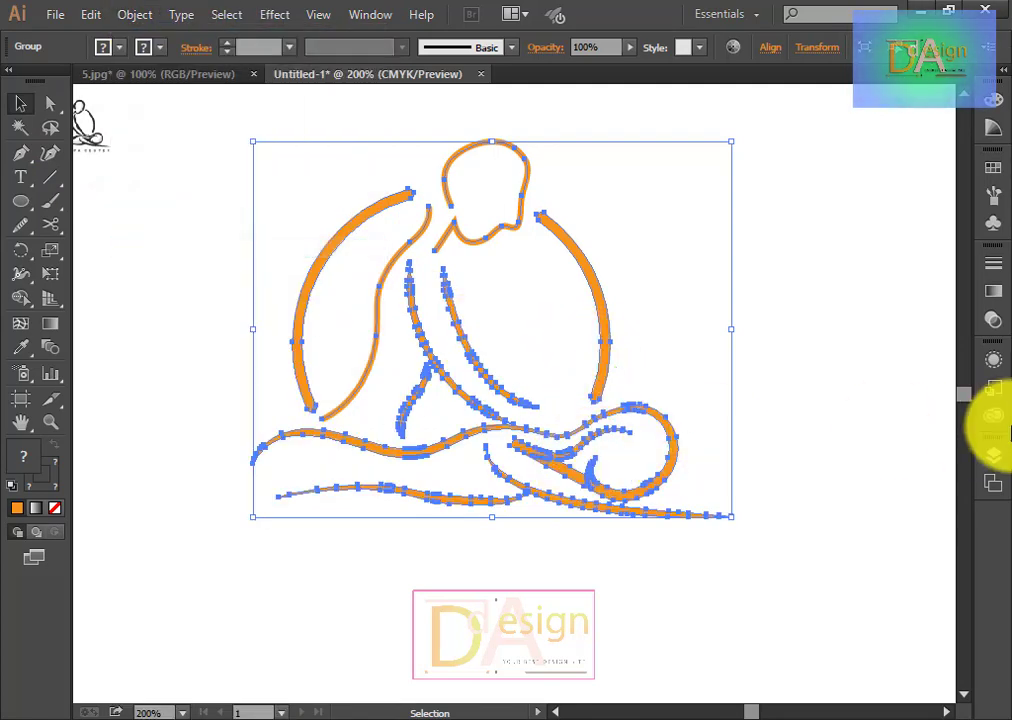
pyautogui.click(893, 410)
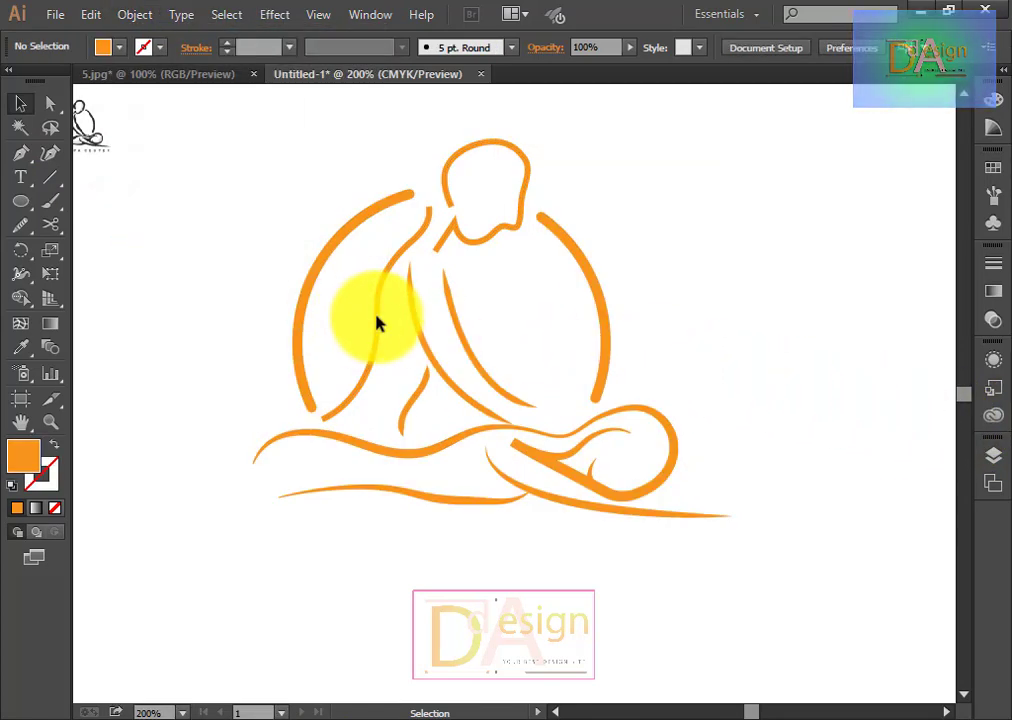
pyautogui.click(377, 322)
pyautogui.rightClick(380, 316)
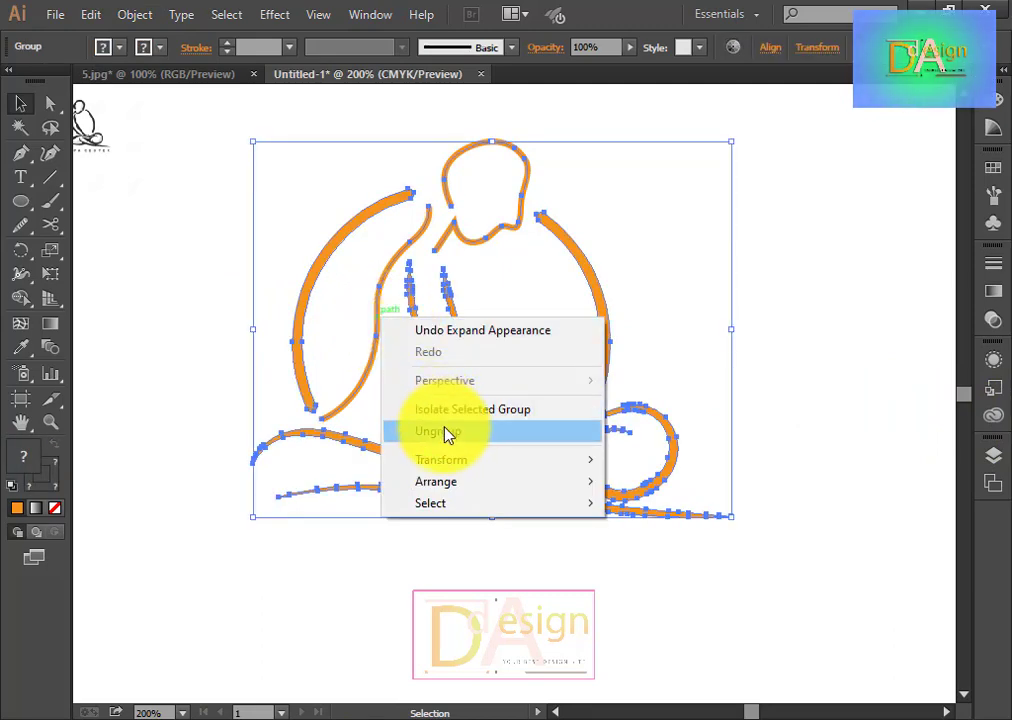
pyautogui.click(445, 434)
pyautogui.click(677, 388)
# Step: Expand the left torso stroke into a filled outline shape
pyautogui.click(370, 330)
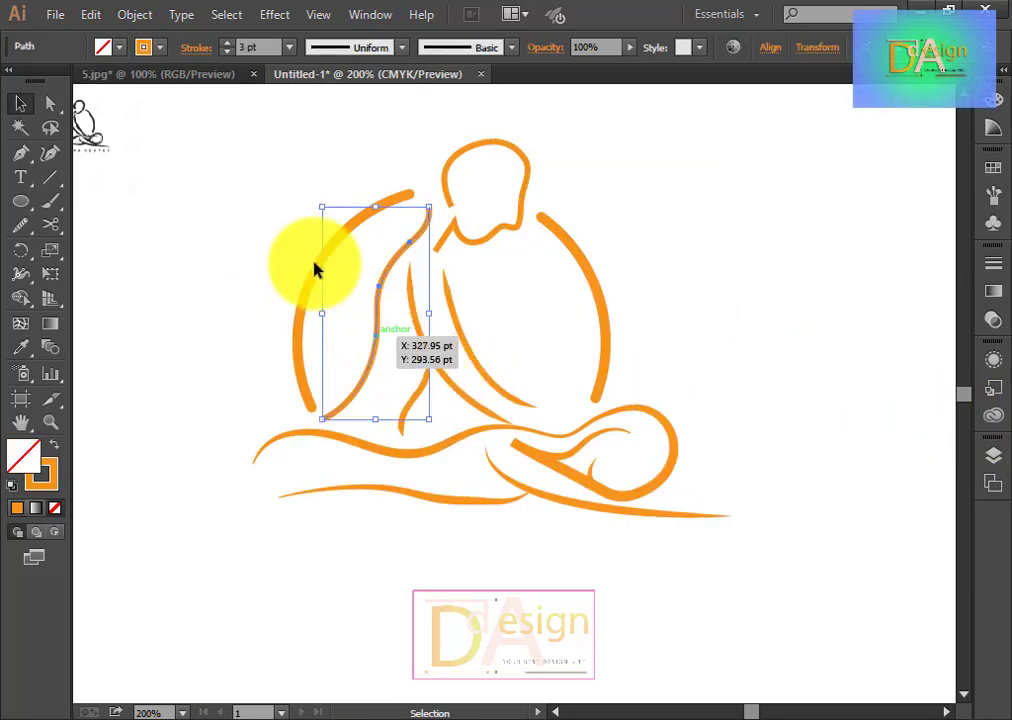
pyautogui.click(135, 14)
pyautogui.click(165, 225)
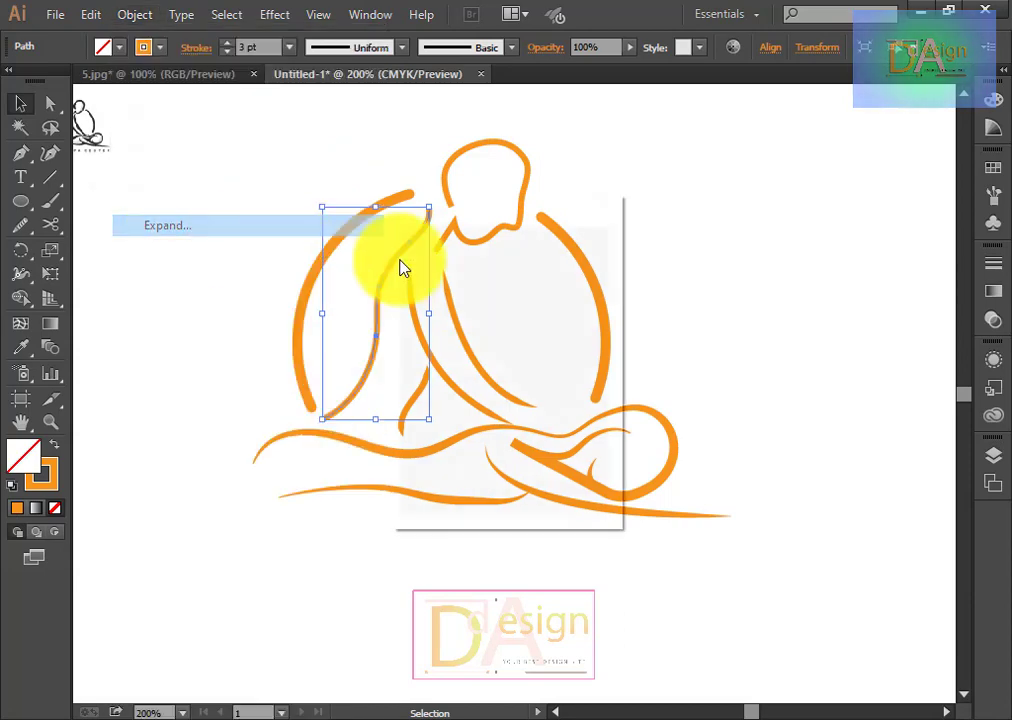
pyautogui.click(480, 474)
pyautogui.click(812, 373)
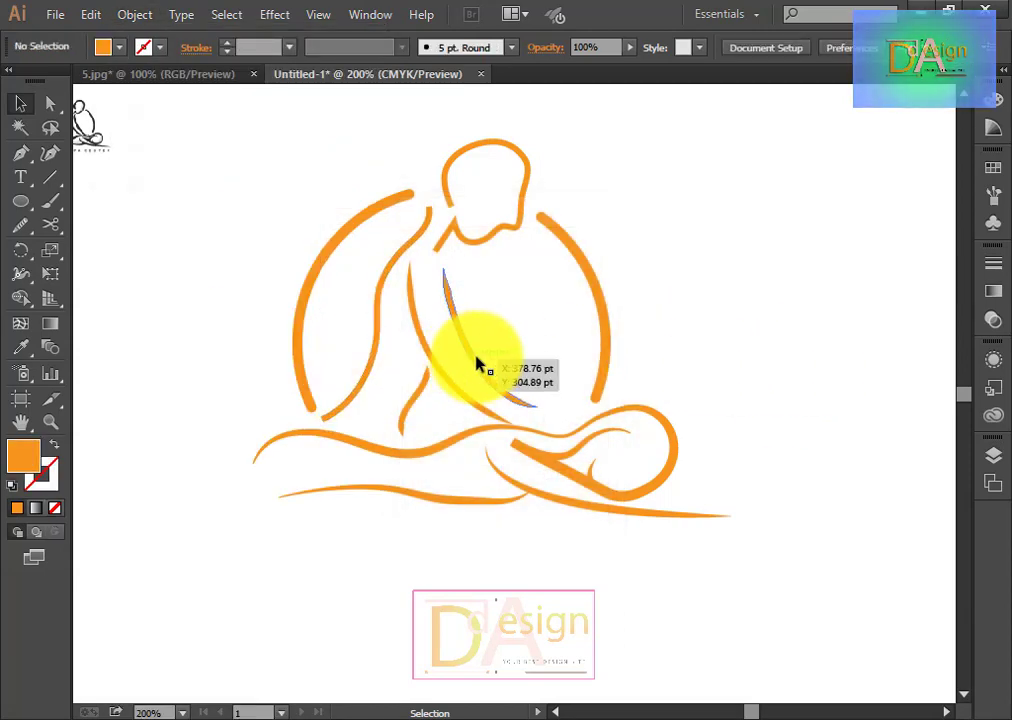
pyautogui.moveTo(478, 364); pyautogui.dragTo(478, 365)
# Step: Expand the head outline stroke into a filled shape and check its anchor points
pyautogui.moveTo(478, 209); pyautogui.dragTo(488, 237)
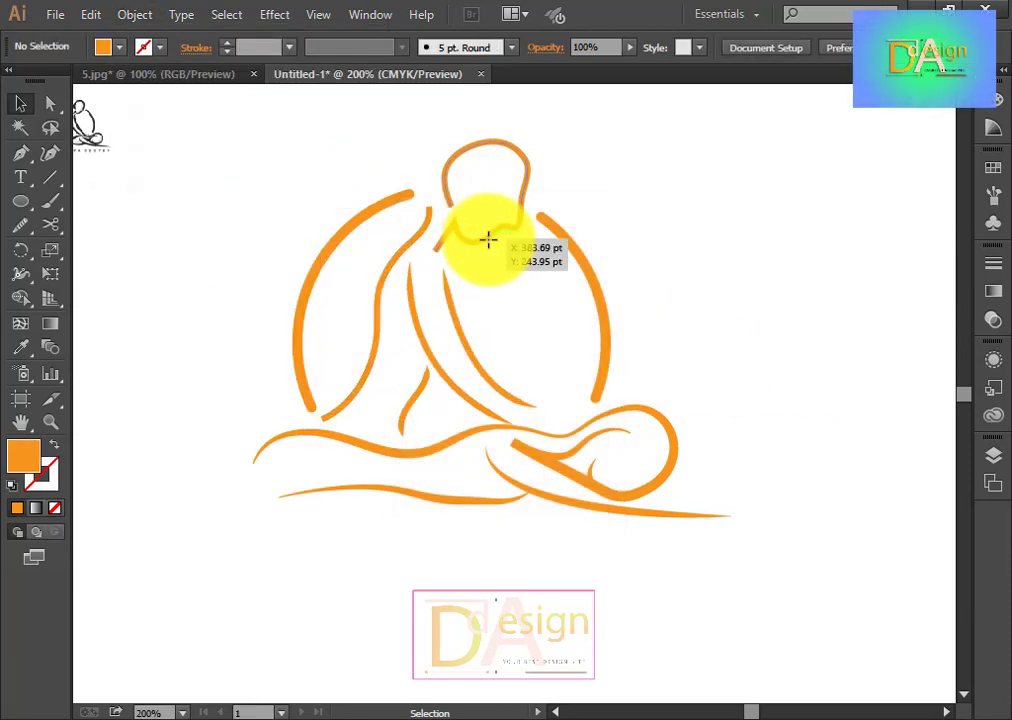
pyautogui.click(126, 16)
pyautogui.click(193, 227)
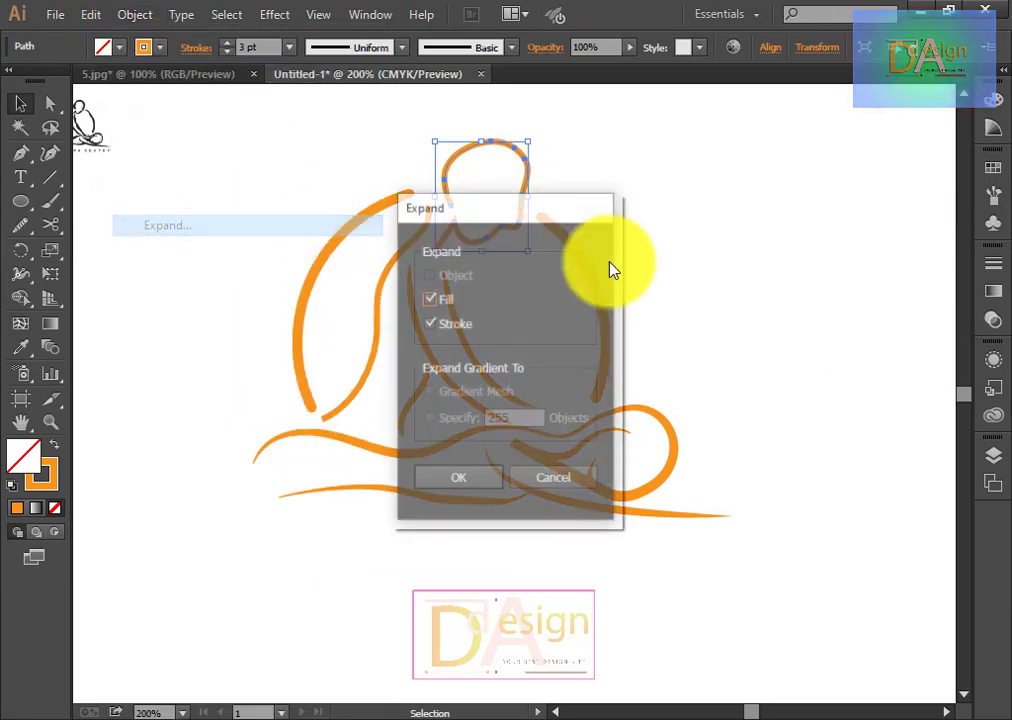
pyautogui.click(490, 479)
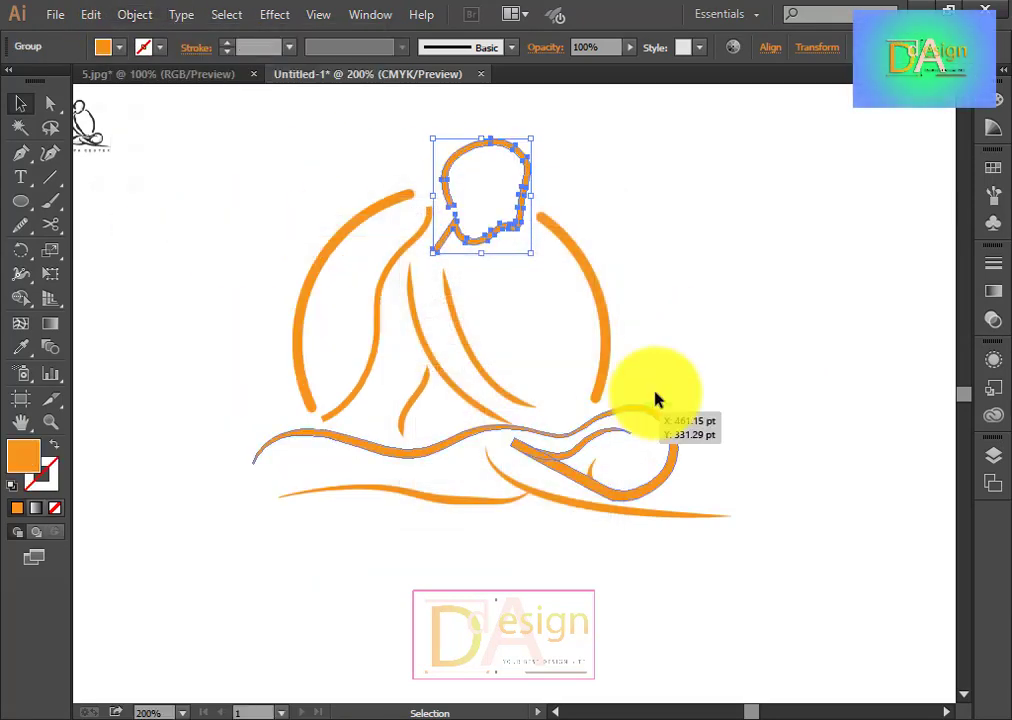
pyautogui.click(743, 309)
pyautogui.click(485, 237)
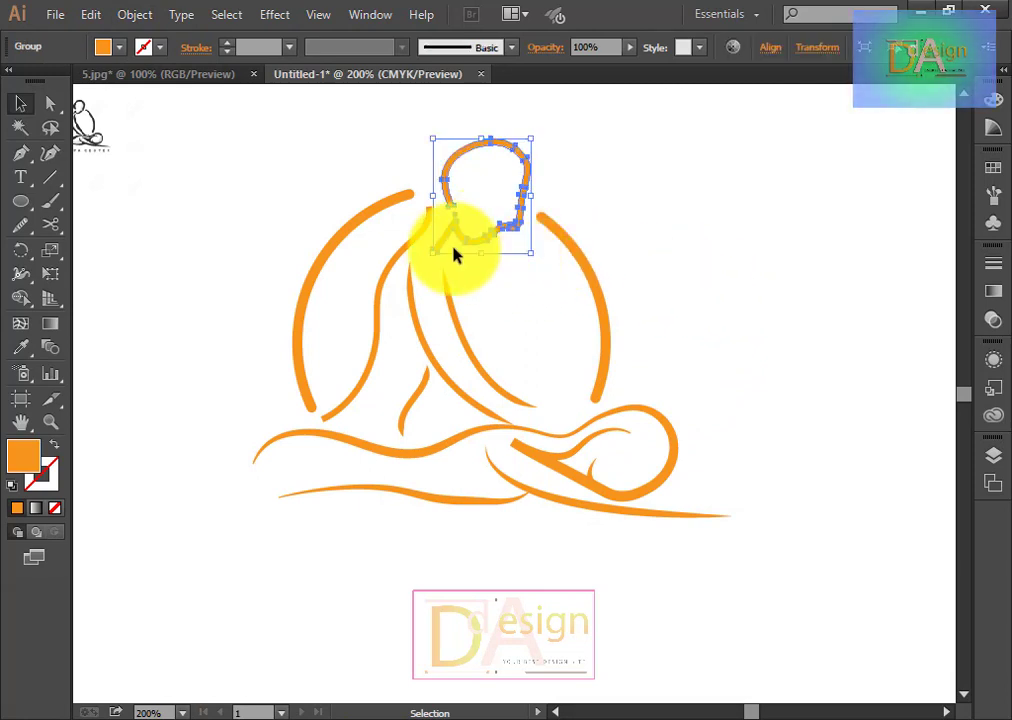
pyautogui.click(50, 103)
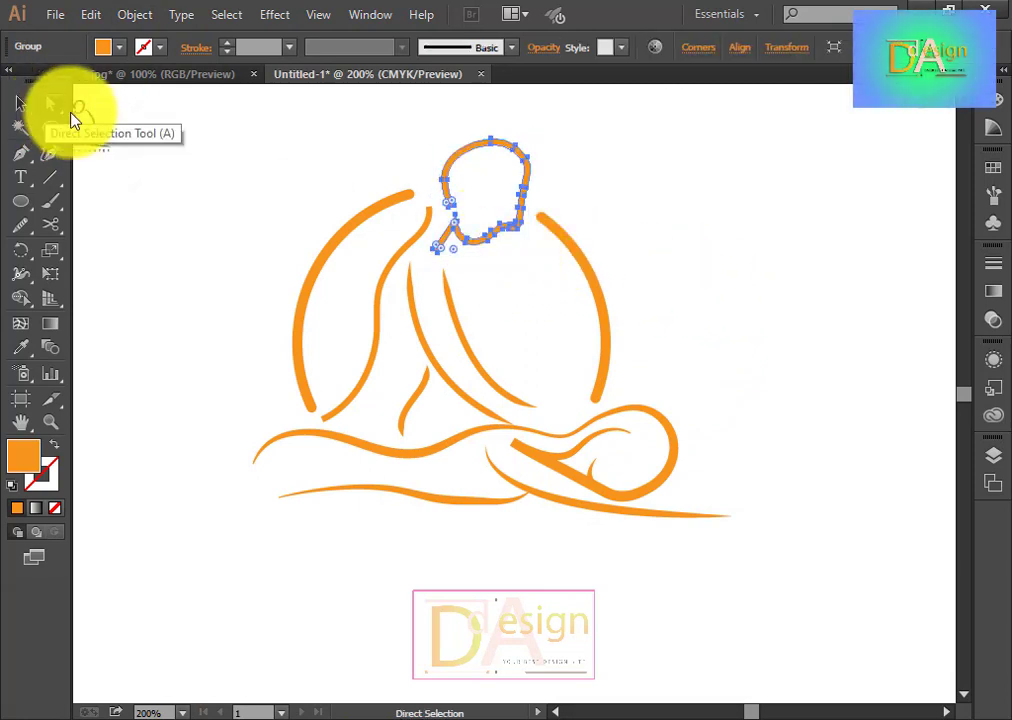
pyautogui.click(463, 203)
pyautogui.click(20, 103)
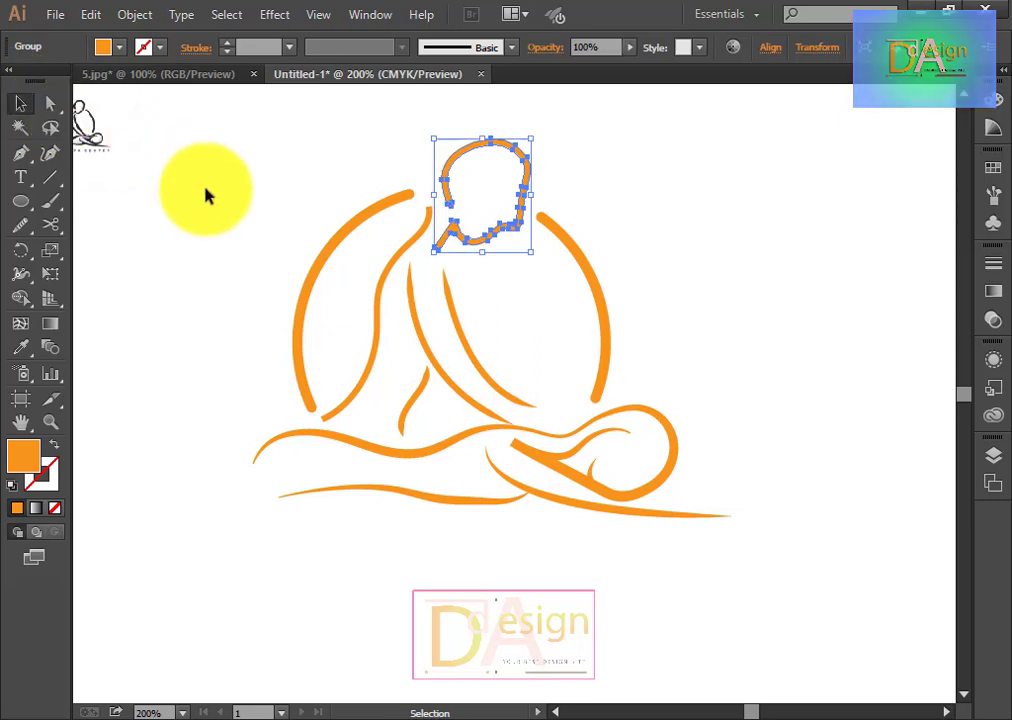
pyautogui.click(798, 265)
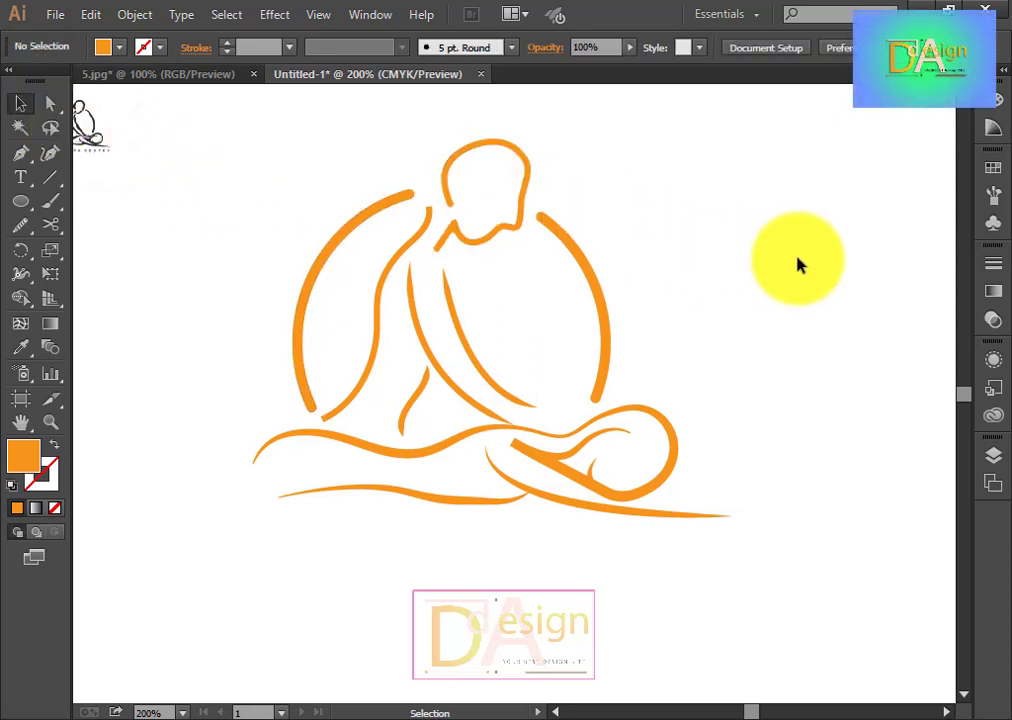
# Step: Open the Pathfinder panel and park it in the top-right corner, clear of the figure
pyautogui.moveTo(718, 492); pyautogui.dragTo(548, 462)
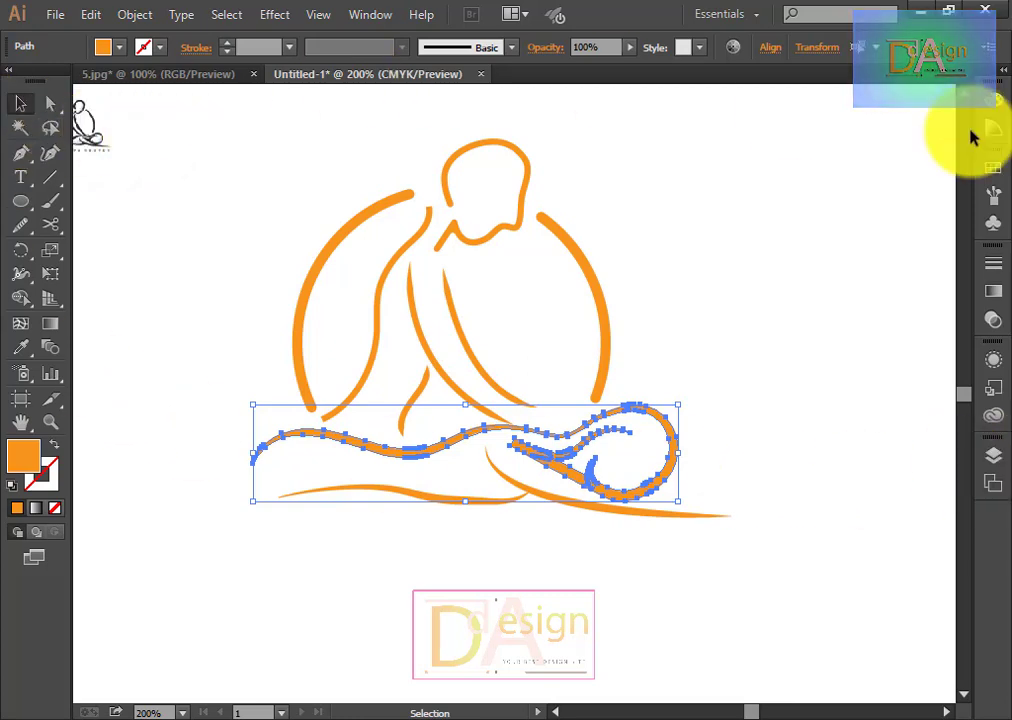
pyautogui.click(384, 14)
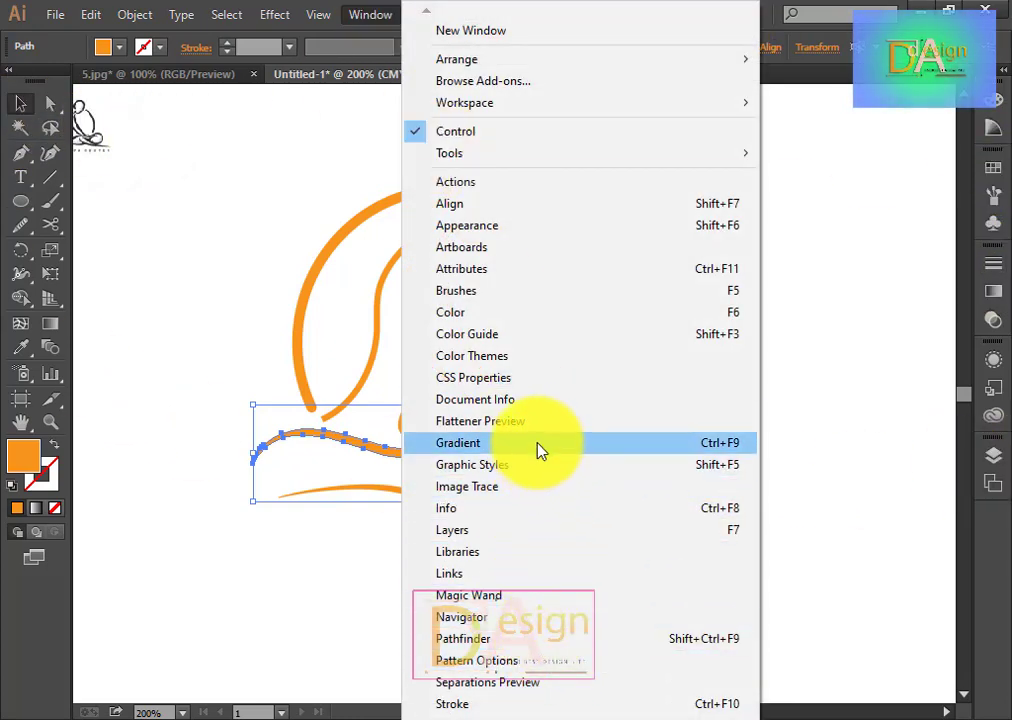
pyautogui.click(512, 641)
pyautogui.moveTo(700, 400); pyautogui.dragTo(884, 135)
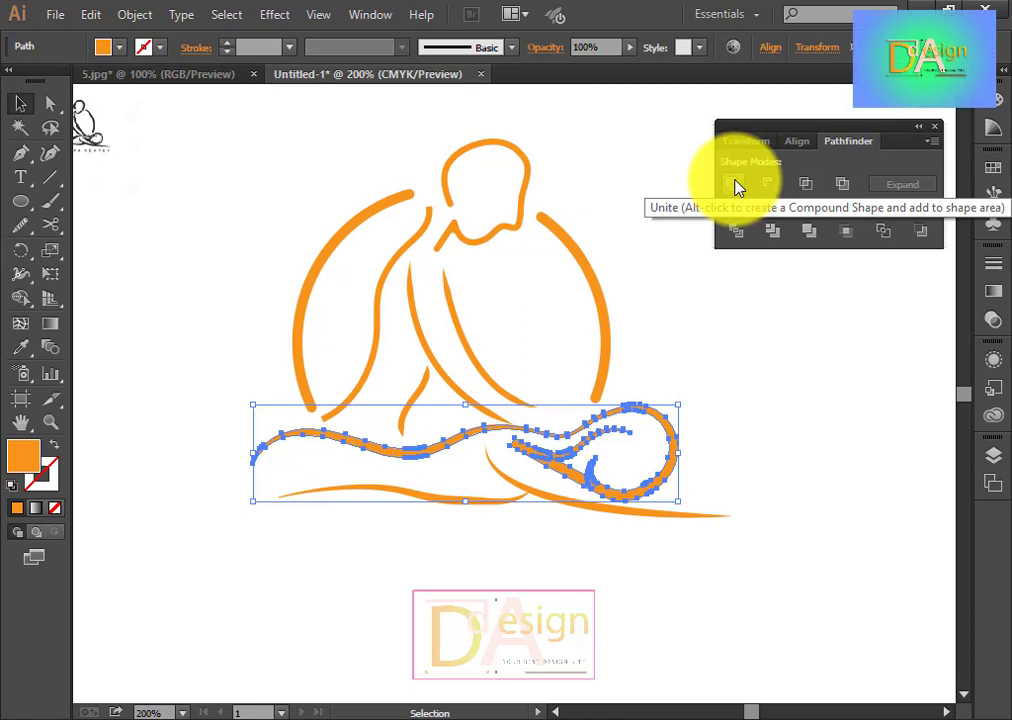
pyautogui.click(727, 510)
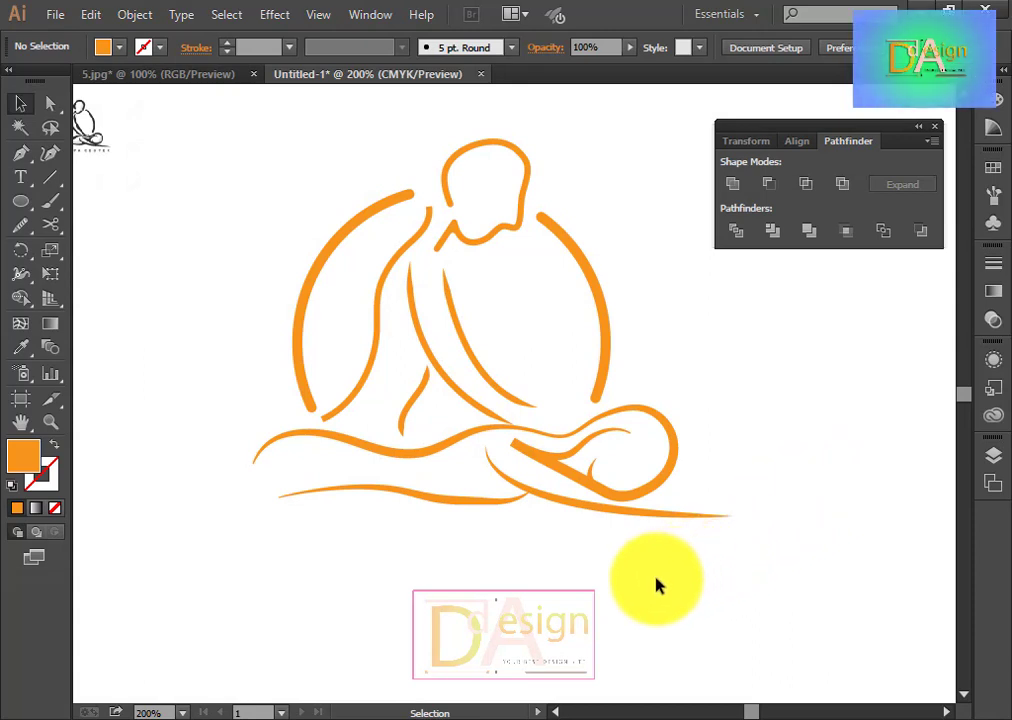
pyautogui.moveTo(880, 130); pyautogui.dragTo(915, 103)
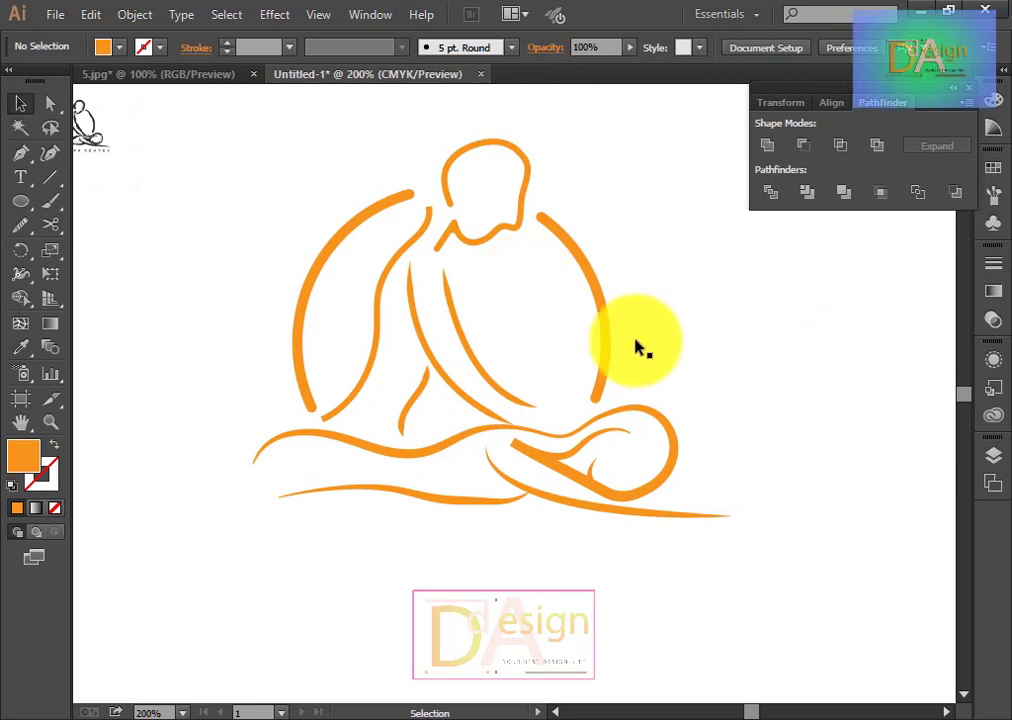
# Step: Pull the left inner body line's top anchor down so it ends below the neck
pyautogui.moveTo(438, 255); pyautogui.dragTo(409, 246)
pyautogui.click(422, 245)
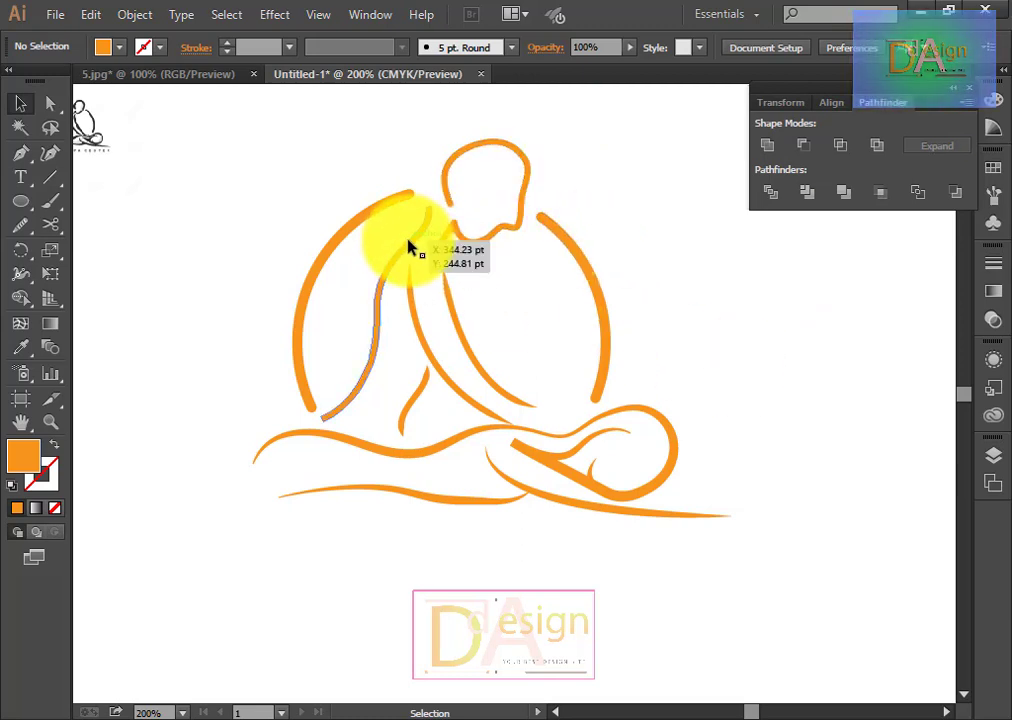
pyautogui.click(44, 108)
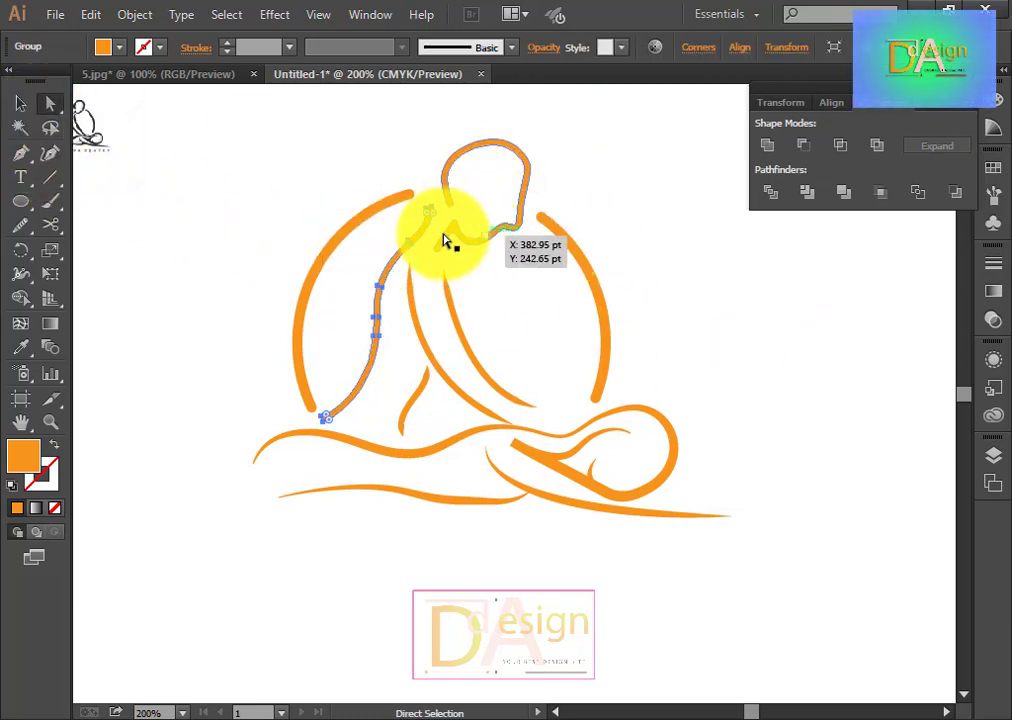
pyautogui.moveTo(428, 213); pyautogui.dragTo(417, 226)
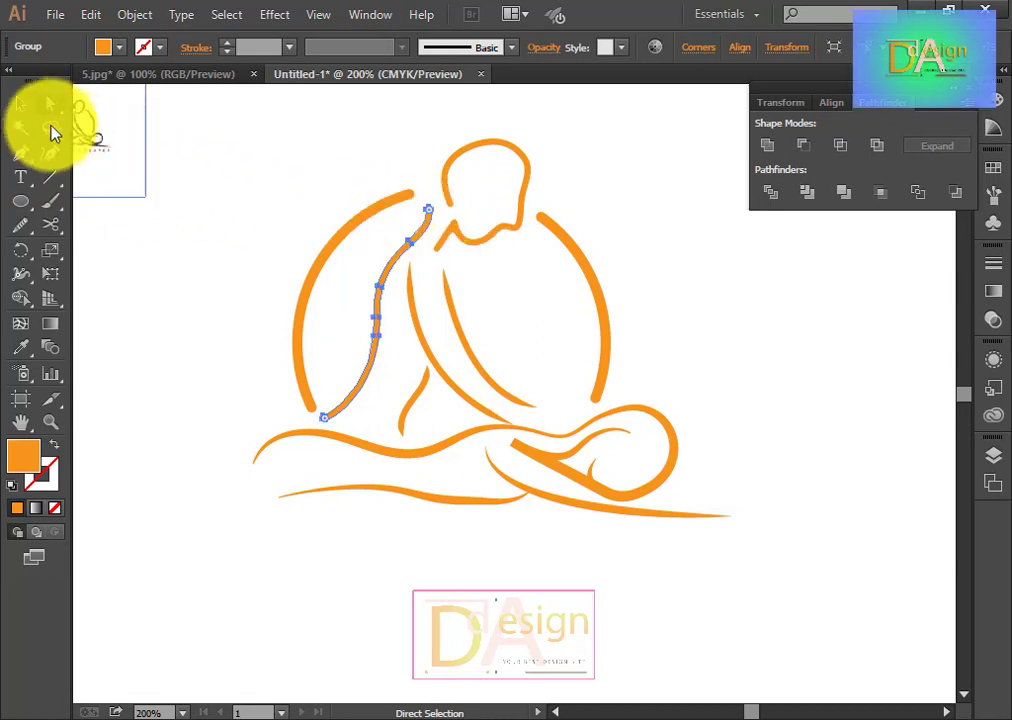
pyautogui.click(20, 103)
pyautogui.click(278, 266)
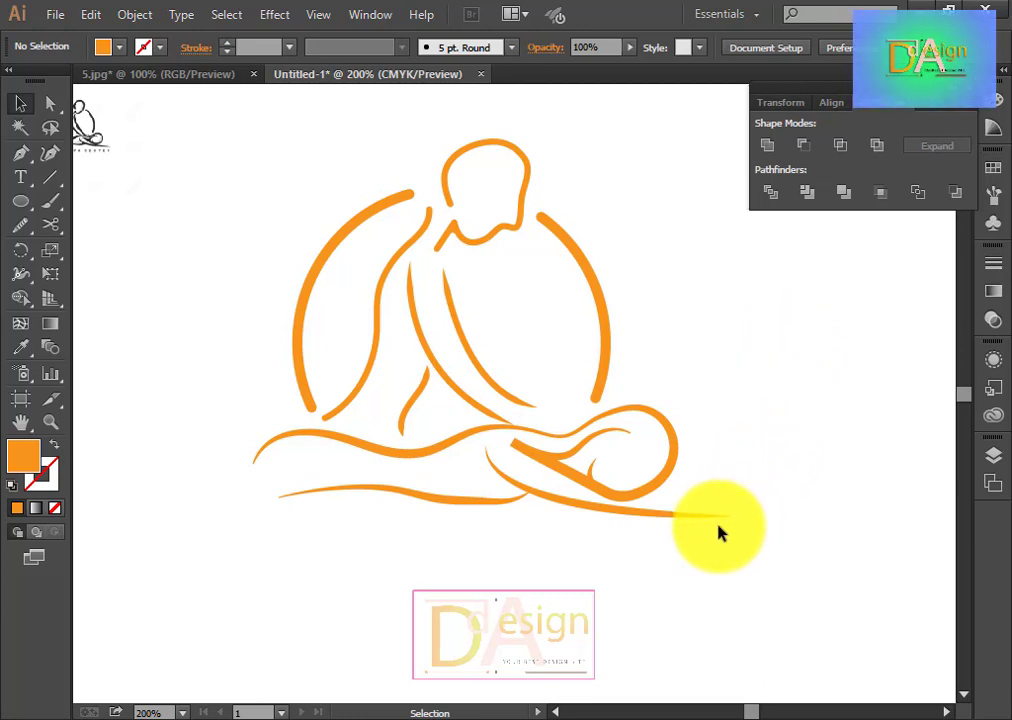
pyautogui.scroll(2, 716, 532)
pyautogui.scroll(-3, 695, 510)
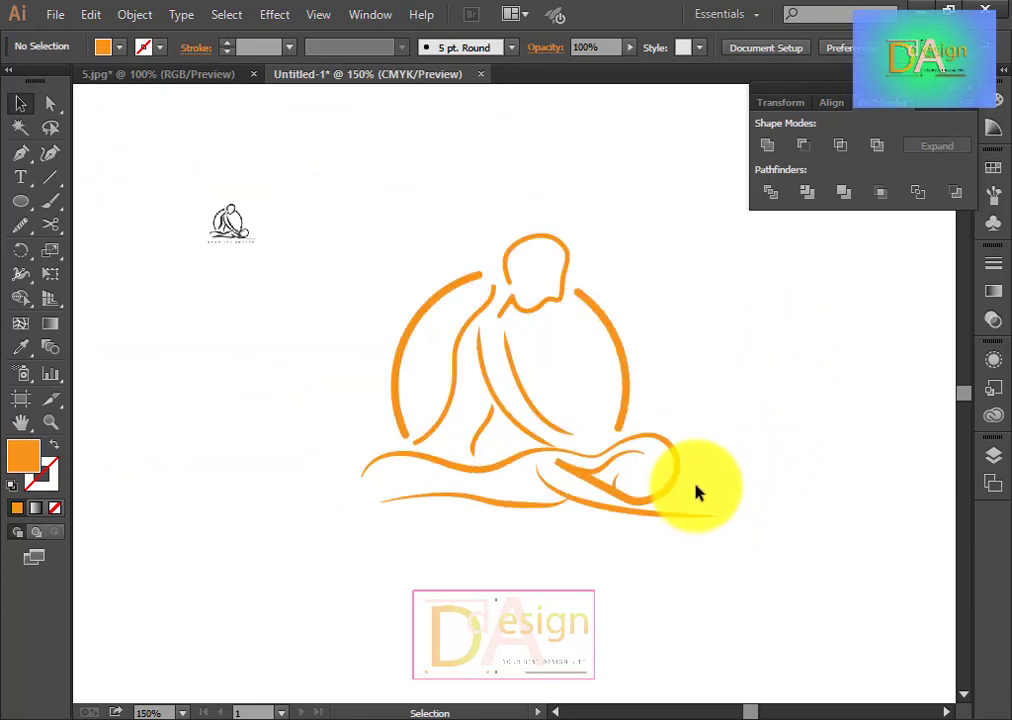
pyautogui.scroll(1, 695, 490)
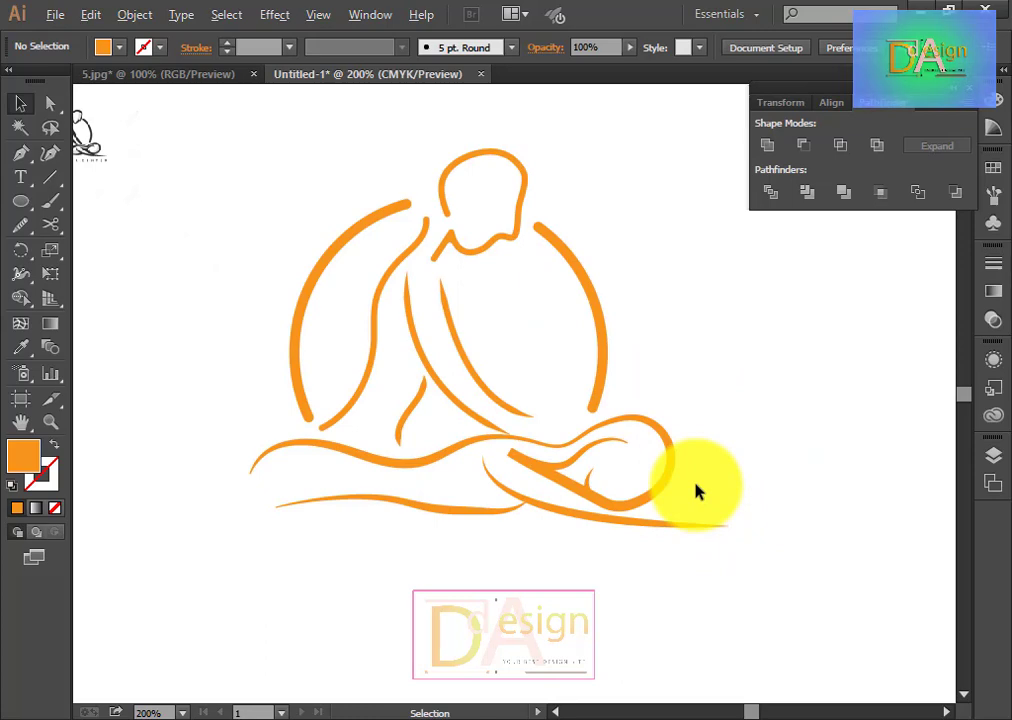
# Step: Save as Untitled-1.ai in a new fITNESS folder under Software (F:) > Youtube Channel
pyautogui.click(65, 17)
pyautogui.click(97, 207)
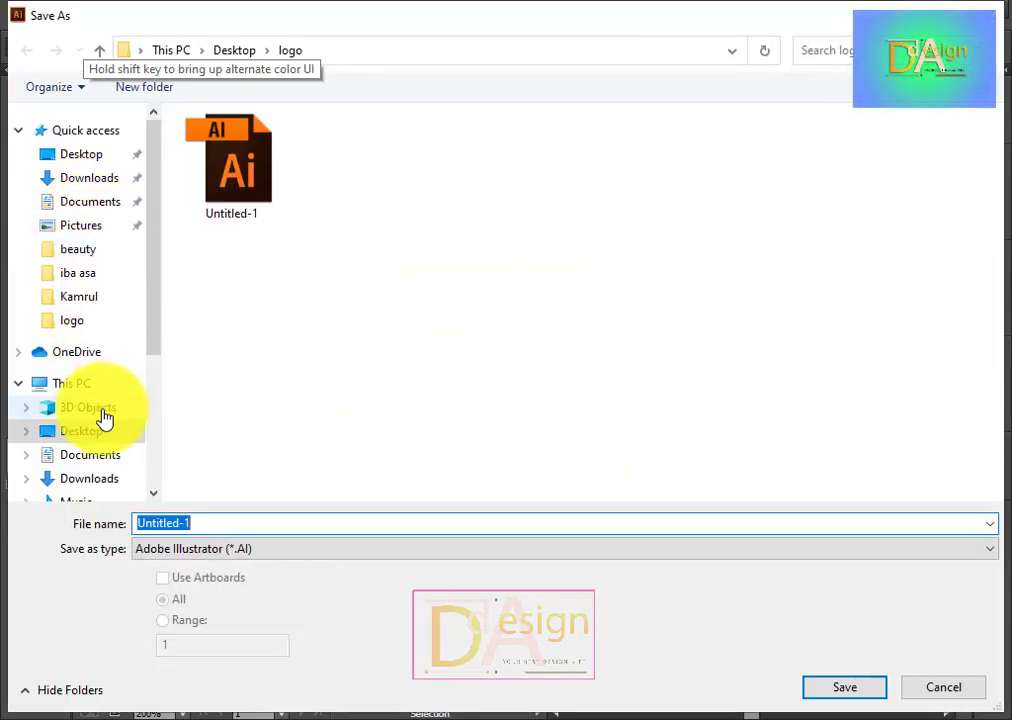
pyautogui.scroll(-2, 98, 481)
pyautogui.scroll(-1, 99, 481)
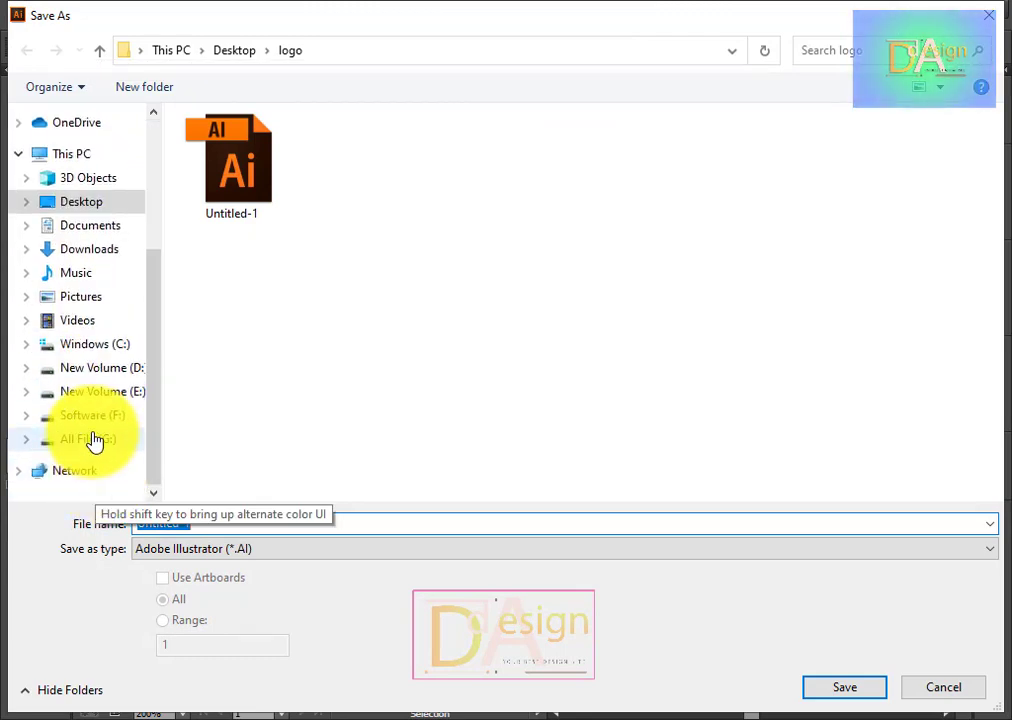
pyautogui.click(93, 440)
pyautogui.click(95, 415)
pyautogui.scroll(-5, 650, 390)
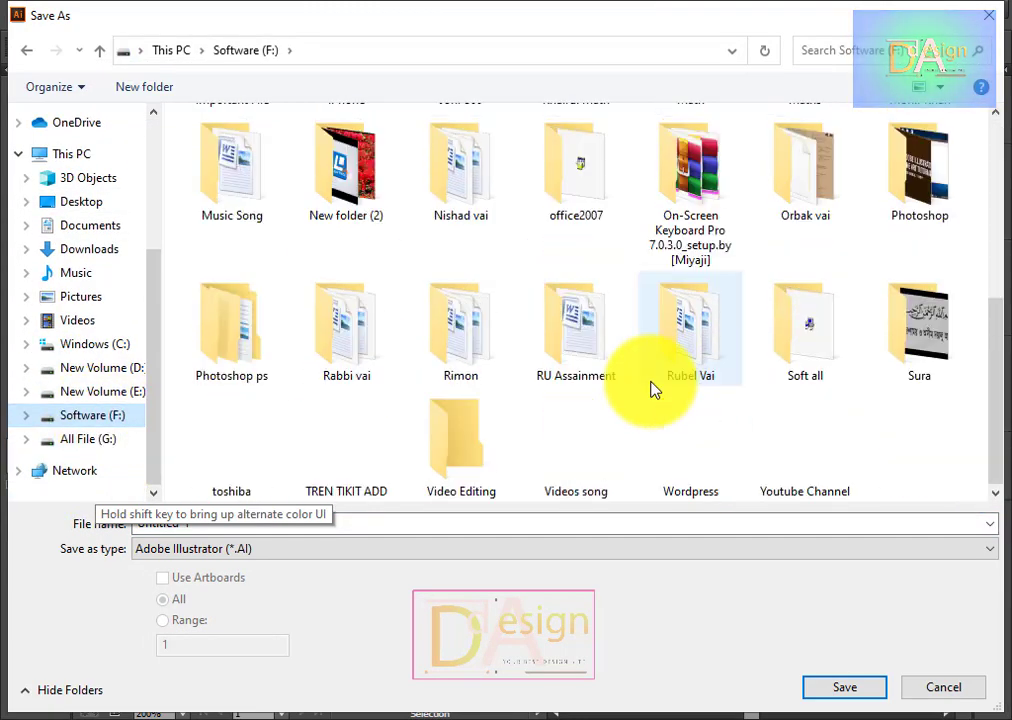
pyautogui.doubleClick(826, 455)
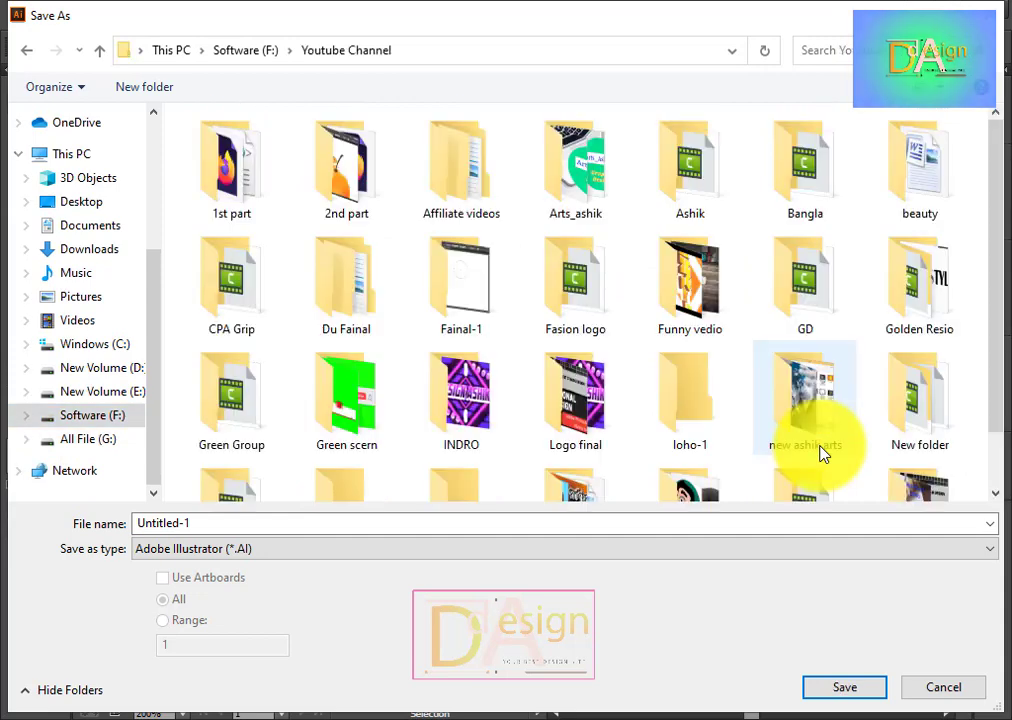
pyautogui.click(152, 90)
pyautogui.write('fITNESS')
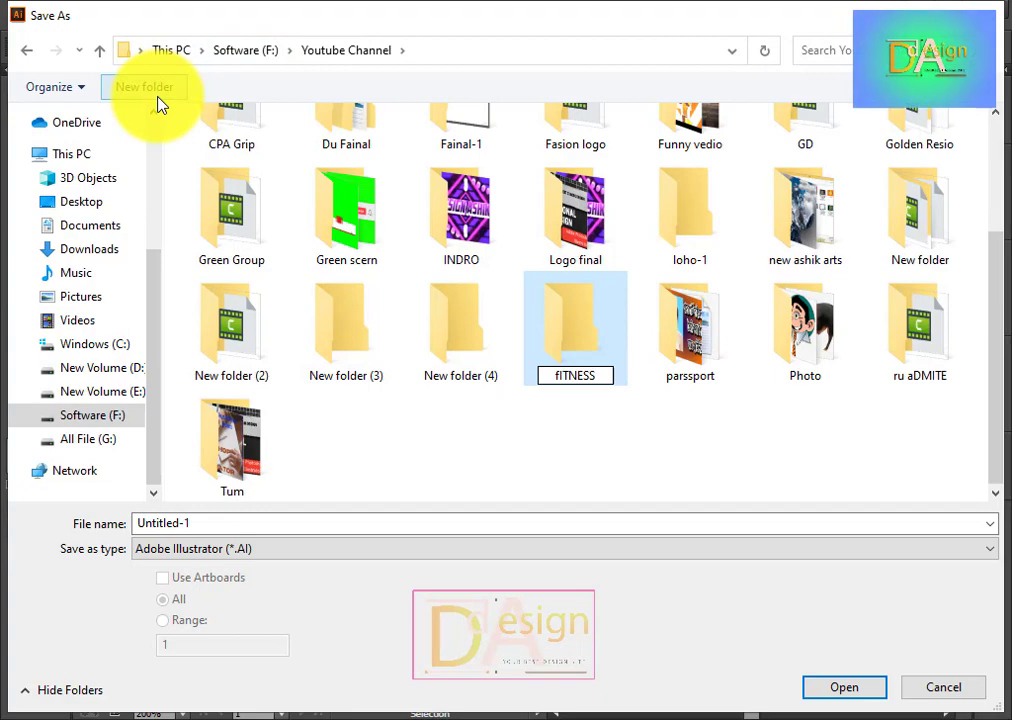
pyautogui.press('Return')
pyautogui.press('Return')
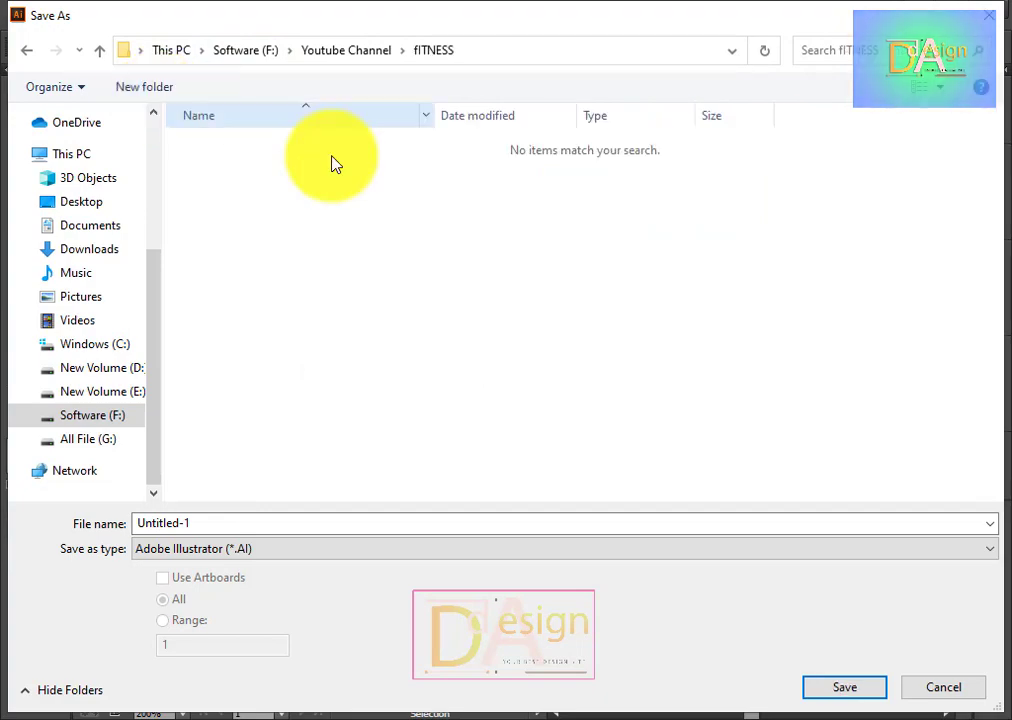
pyautogui.click(857, 690)
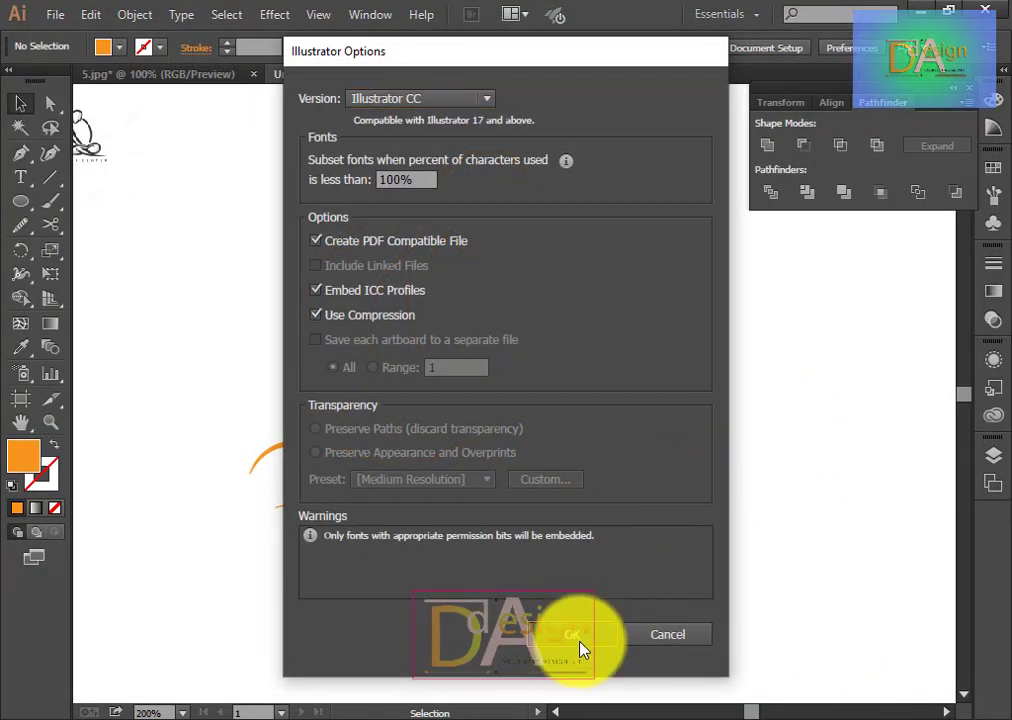
pyautogui.click(579, 634)
# Step: Nudge the 5.jpg reference image aside from the figure
pyautogui.hotkey('ctrl', 'a')
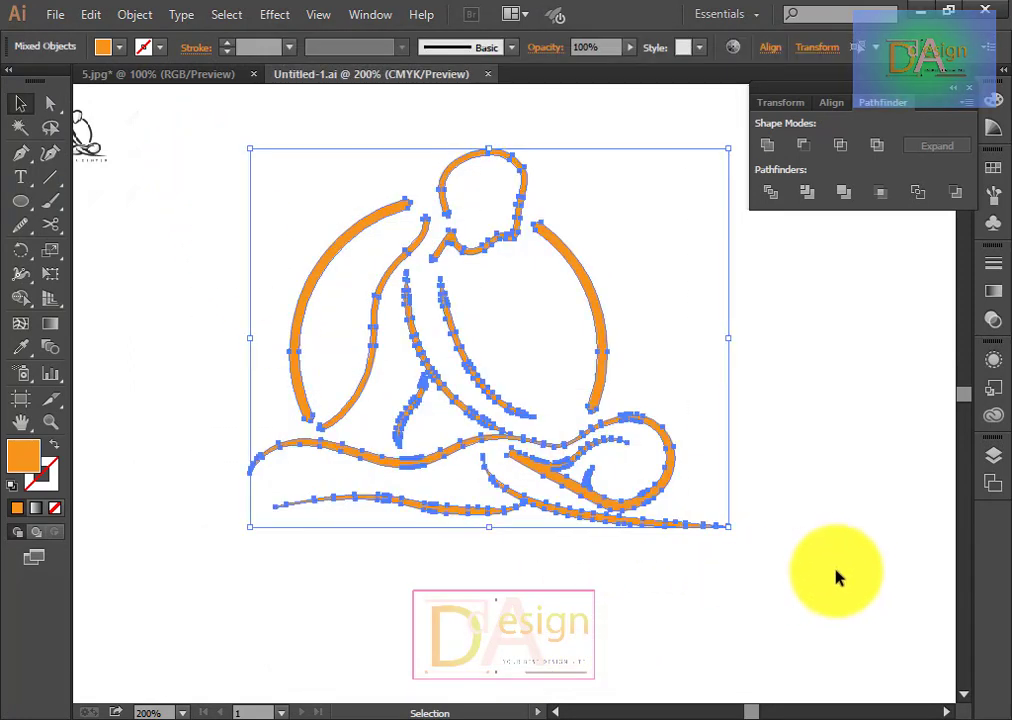
pyautogui.click(810, 572)
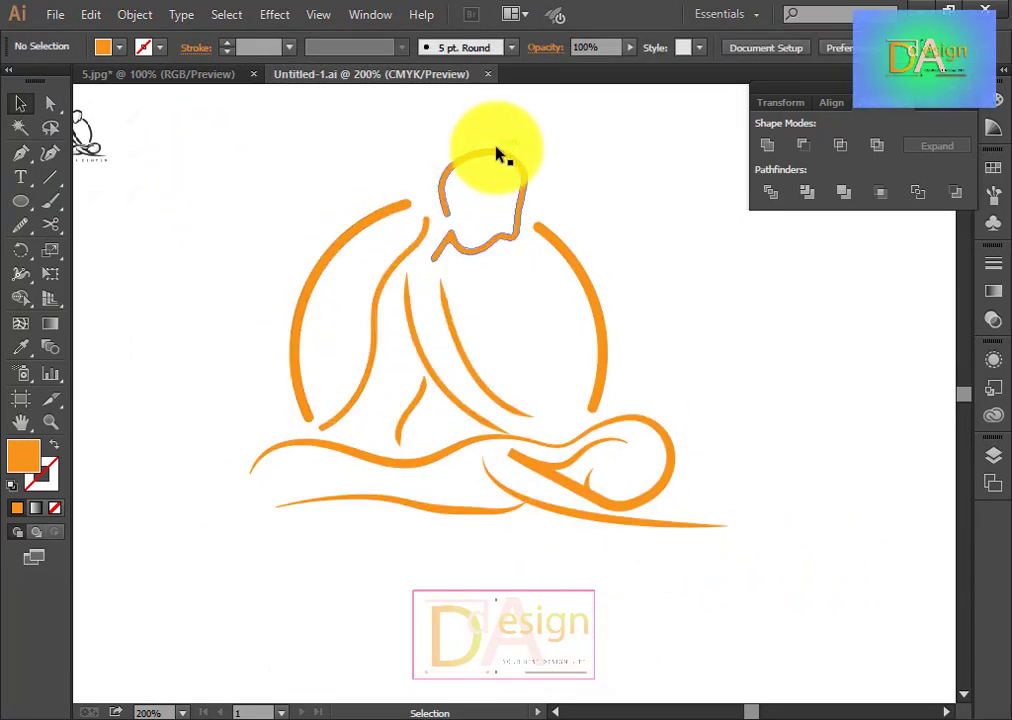
pyautogui.click(500, 155)
pyautogui.click(610, 219)
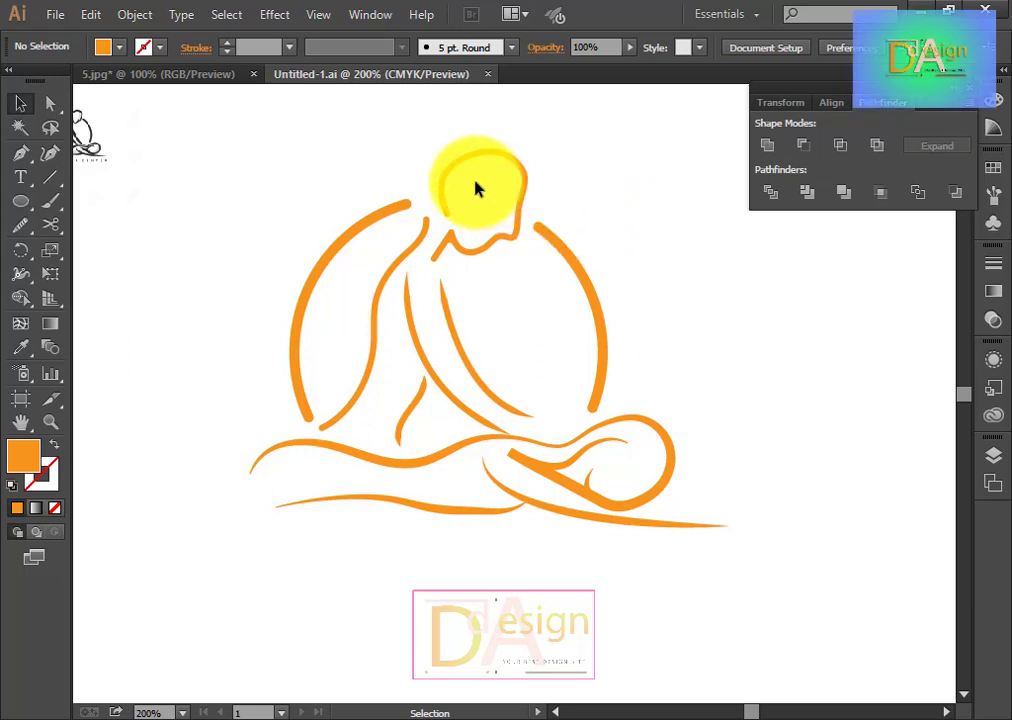
pyautogui.moveTo(131, 151)
pyautogui.mouseDown()
pyautogui.moveTo(172, 171)
pyautogui.moveTo(122, 163)
pyautogui.mouseUp()
# Step: Recolour all the figure's paths from orange to a brown swatch
pyautogui.moveTo(285, 142); pyautogui.dragTo(712, 550)
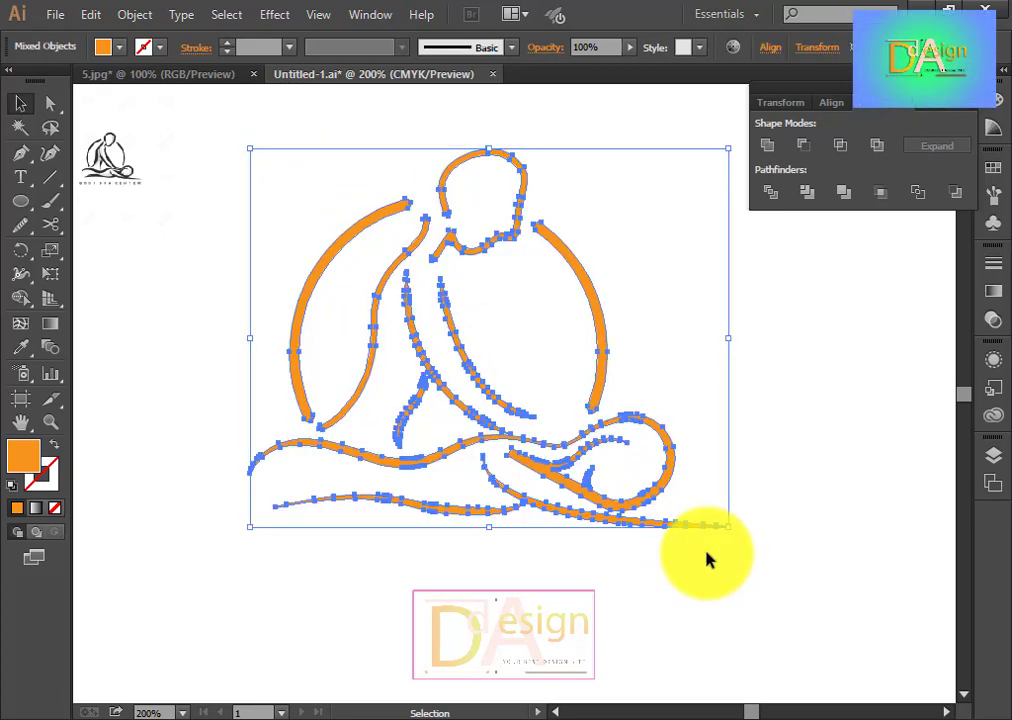
pyautogui.click(118, 47)
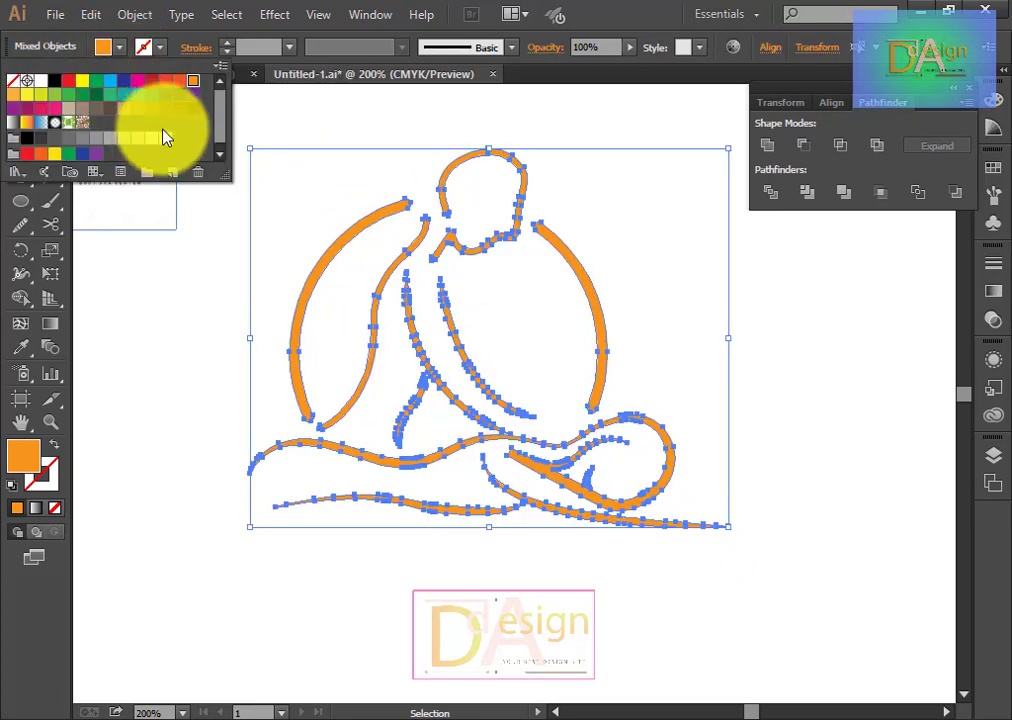
pyautogui.click(165, 108)
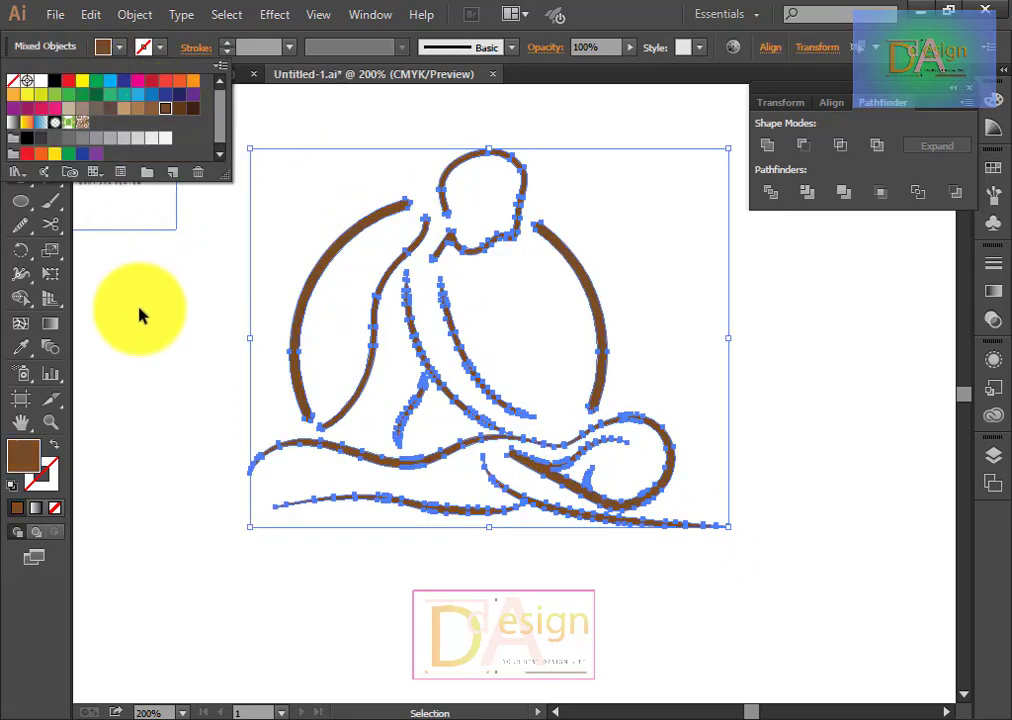
pyautogui.click(140, 314)
pyautogui.click(760, 445)
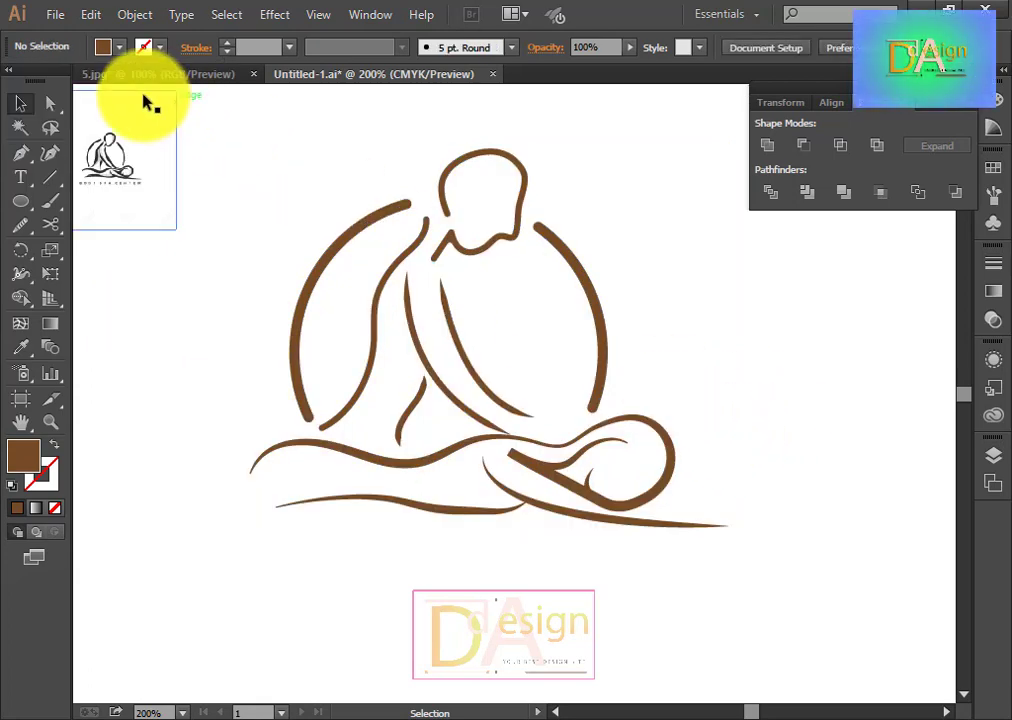
# Step: Delete the 5.jpg reference image
pyautogui.click(140, 149)
pyautogui.press('Delete')
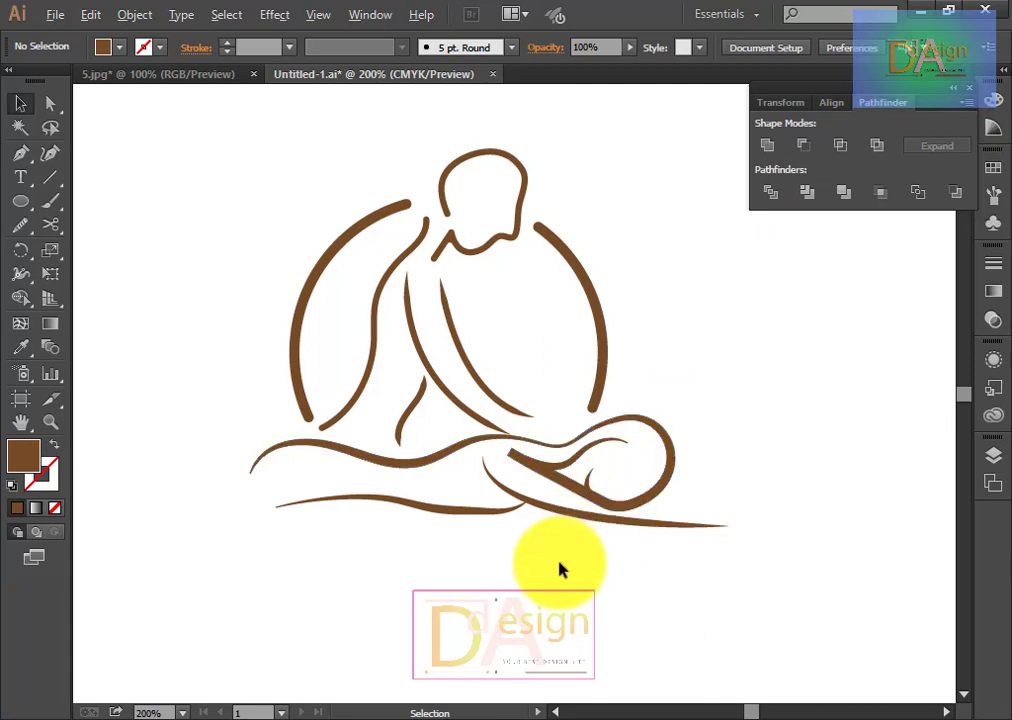
pyautogui.scroll(-2, 559, 569)
pyautogui.scroll(2, 555, 563)
pyautogui.scroll(1, 520, 550)
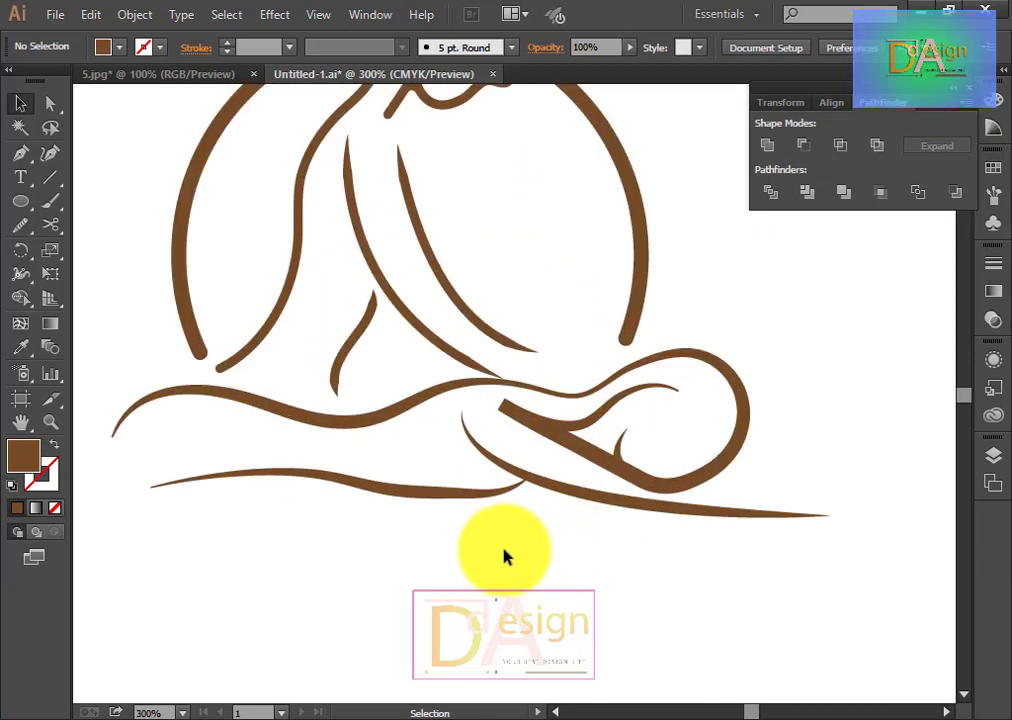
pyautogui.scroll(1, 490, 555)
pyautogui.scroll(-2, 488, 554)
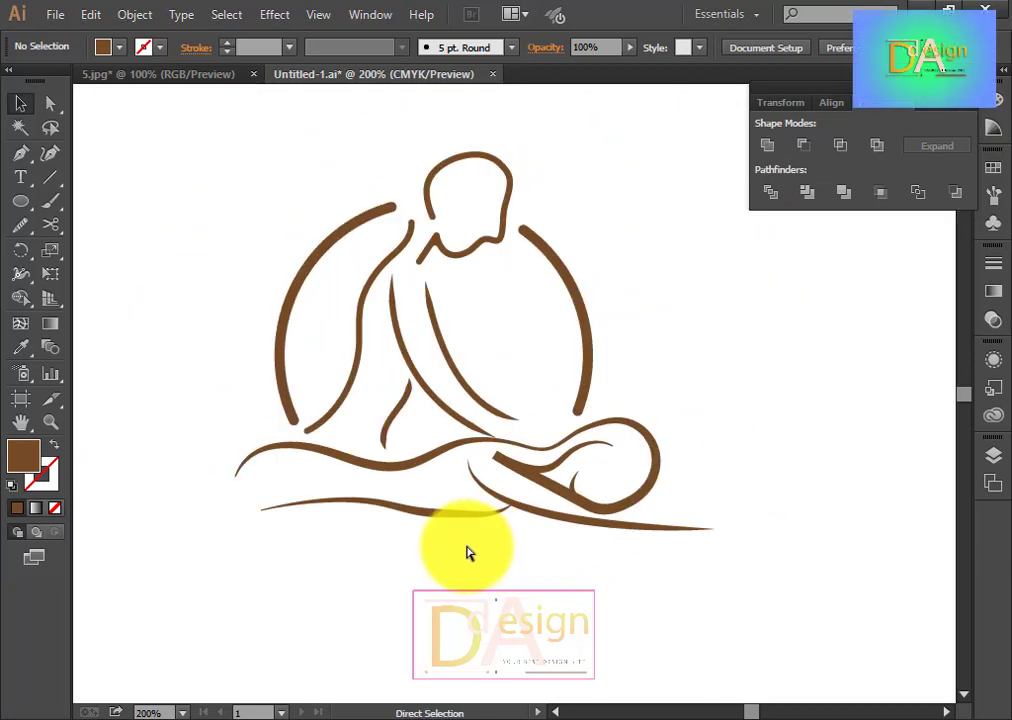
# Step: Group all the figure's paths together
pyautogui.moveTo(226, 142); pyautogui.dragTo(682, 620)
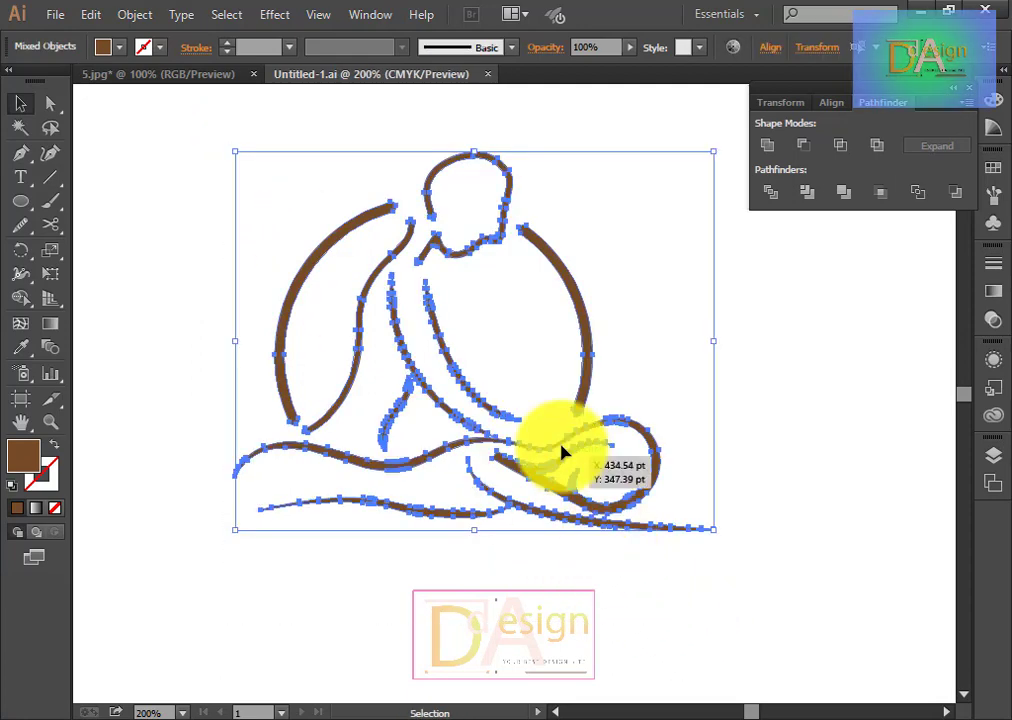
pyautogui.rightClick(495, 405)
pyautogui.click(553, 472)
pyautogui.click(910, 472)
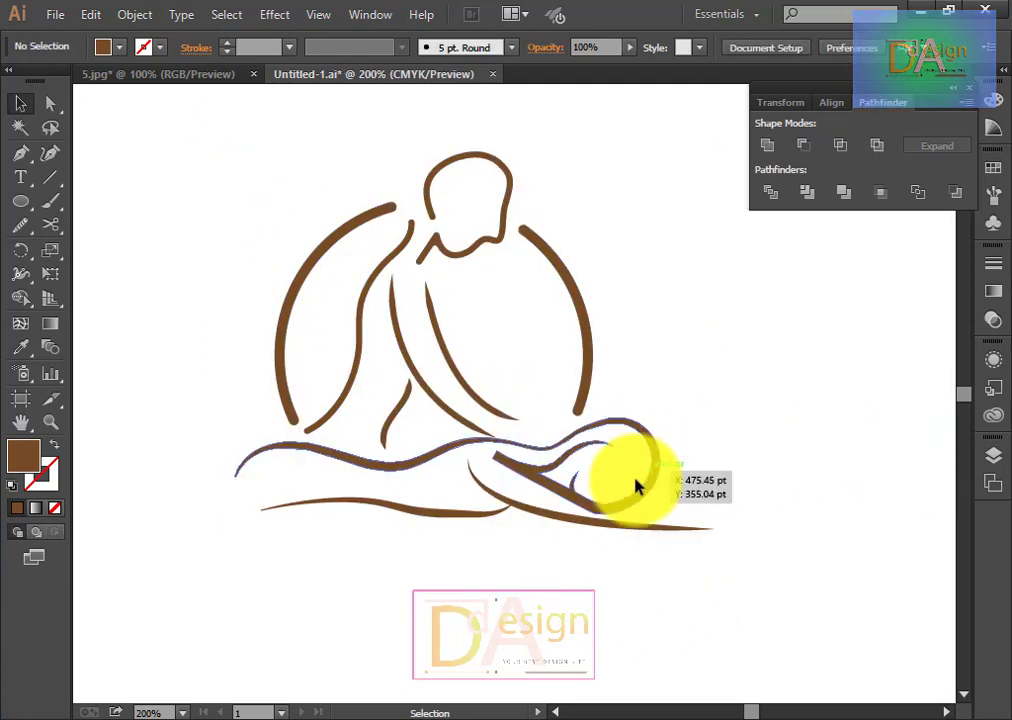
# Step: Type 'BODY FITNESS' below the figure and scale it to about the figure's width
pyautogui.click(20, 177)
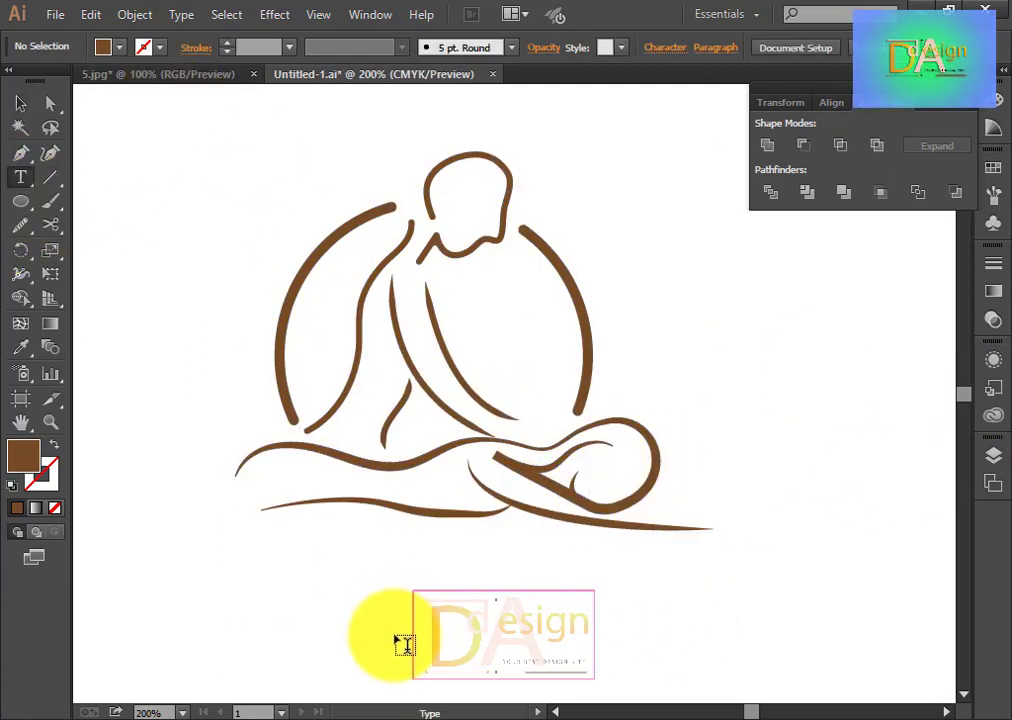
pyautogui.click(390, 612)
pyautogui.write('BODY FI')
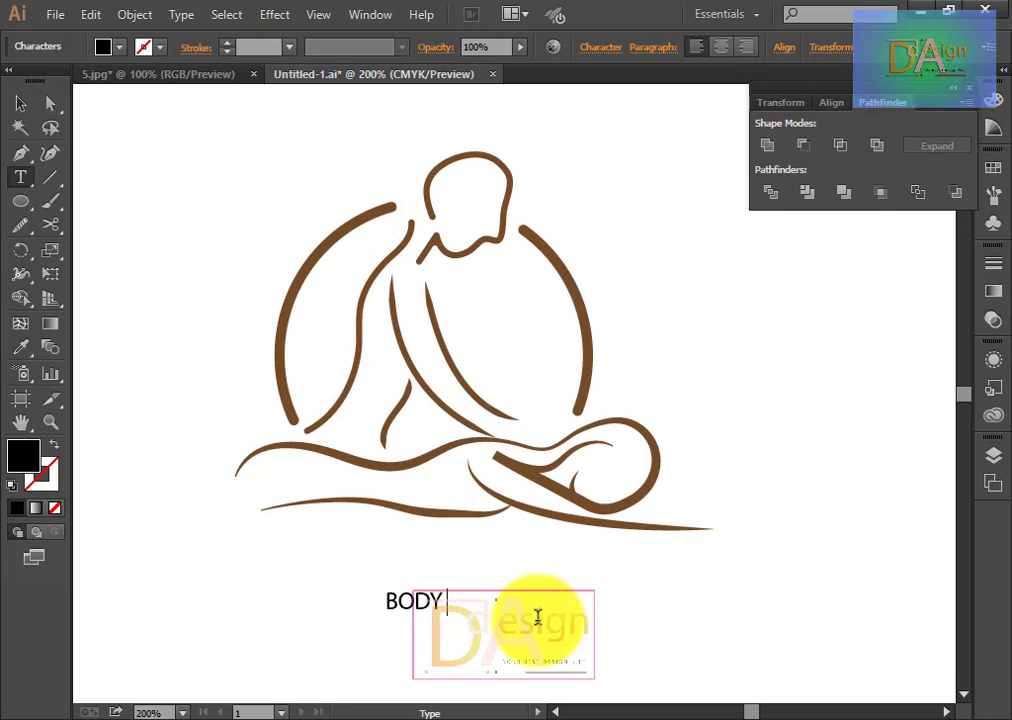
pyautogui.write('TNESS')
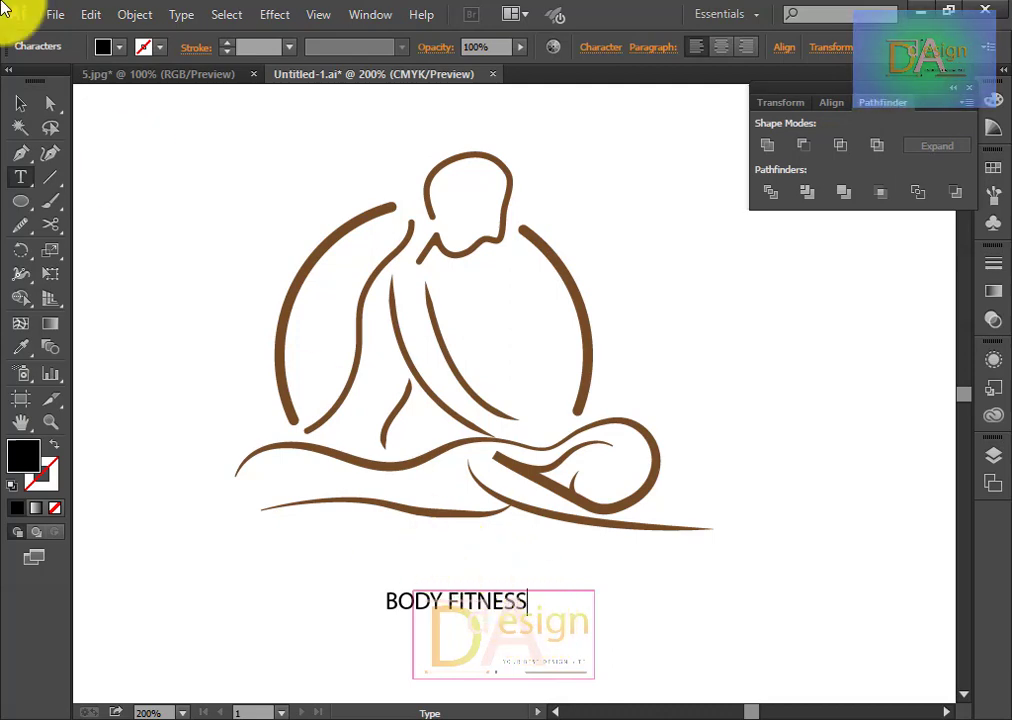
pyautogui.click(21, 103)
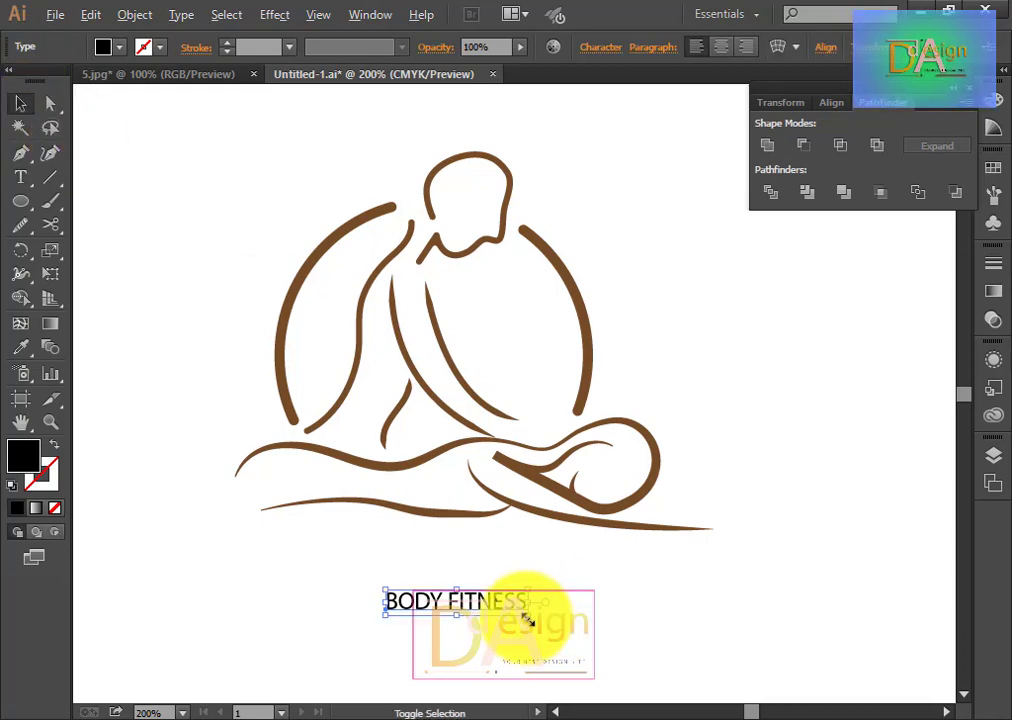
pyautogui.moveTo(526, 617)
pyautogui.mouseDown()
pyautogui.moveTo(703, 682)
pyautogui.moveTo(548, 612)
pyautogui.mouseUp()
pyautogui.moveTo(621, 599); pyautogui.dragTo(612, 600)
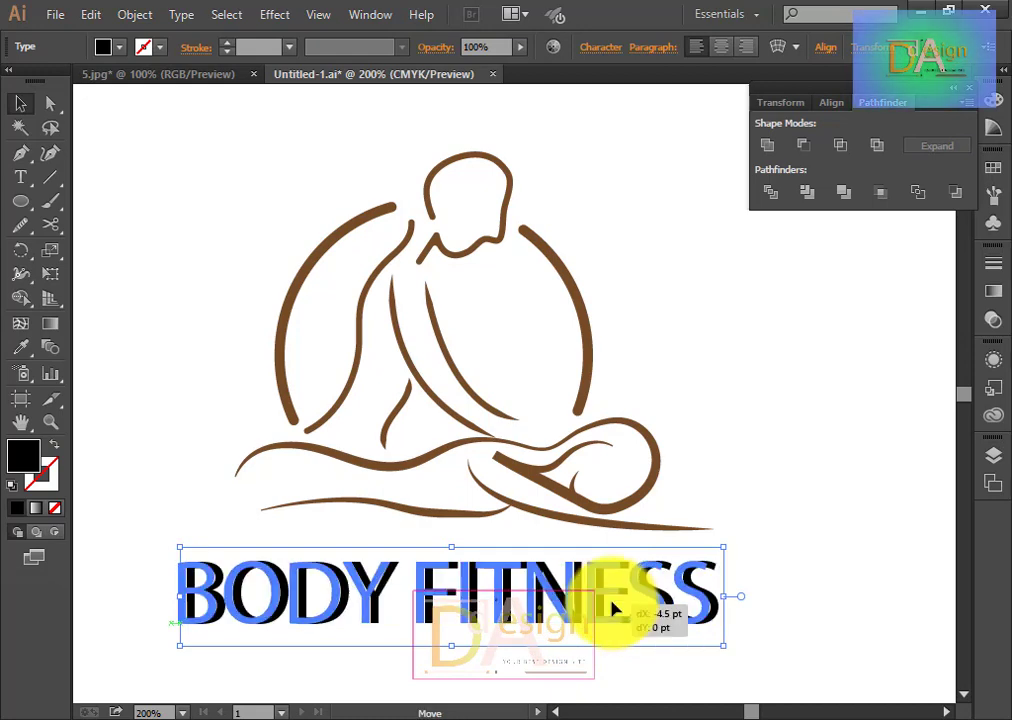
# Step: Browse the Character panel's font list, briefly applying Magneto Bold to the title
pyautogui.click(612, 48)
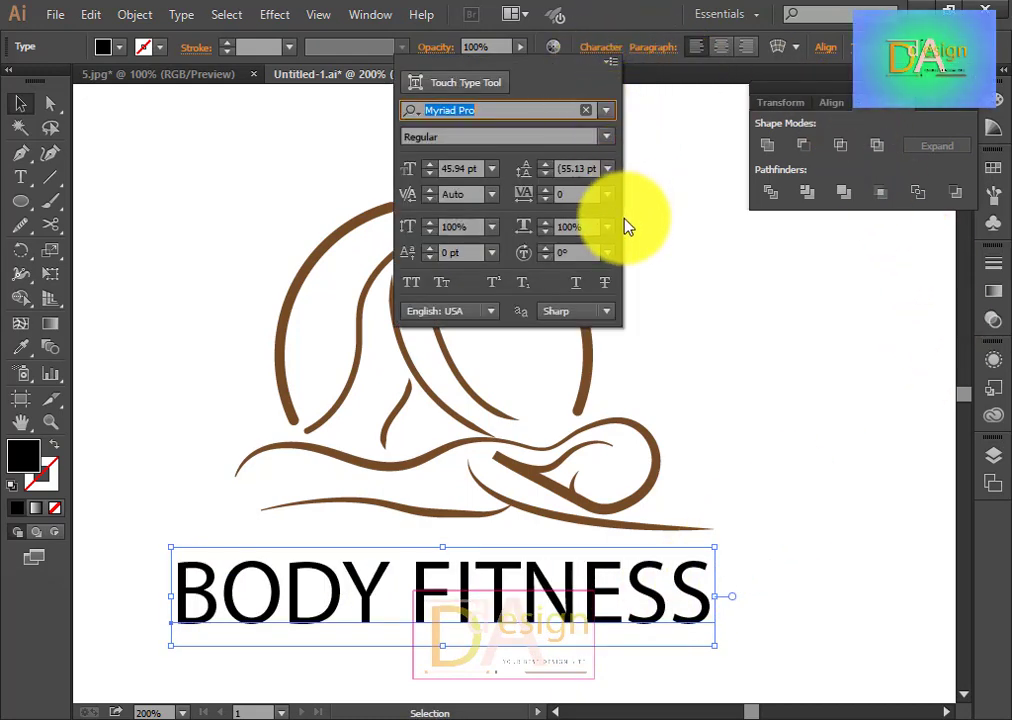
pyautogui.click(606, 114)
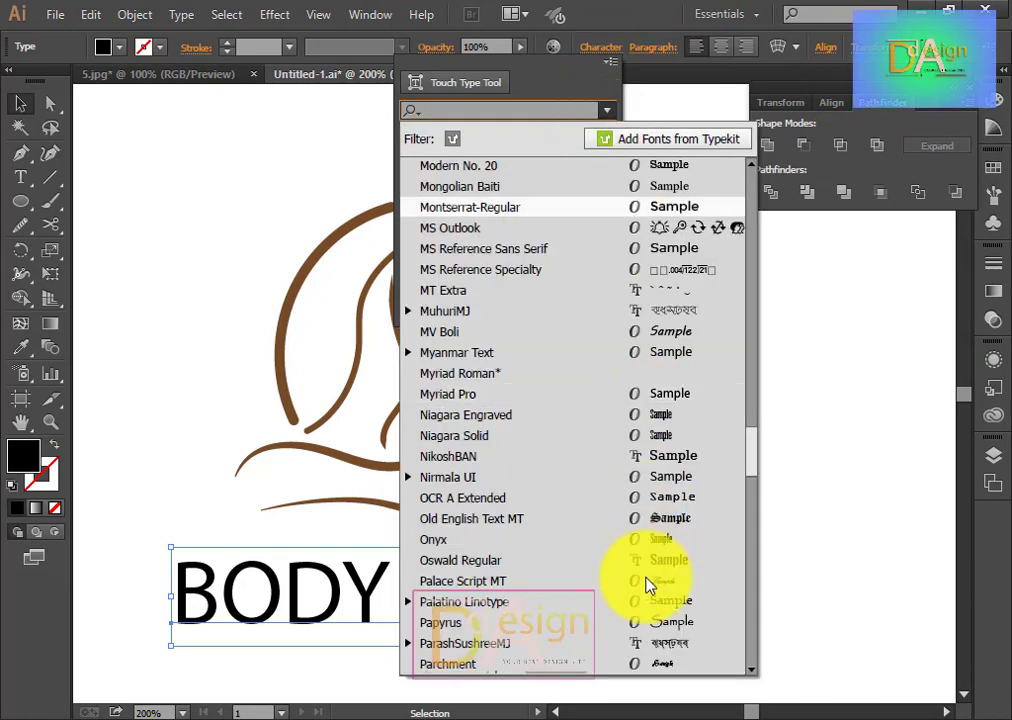
pyautogui.scroll(3, 645, 585)
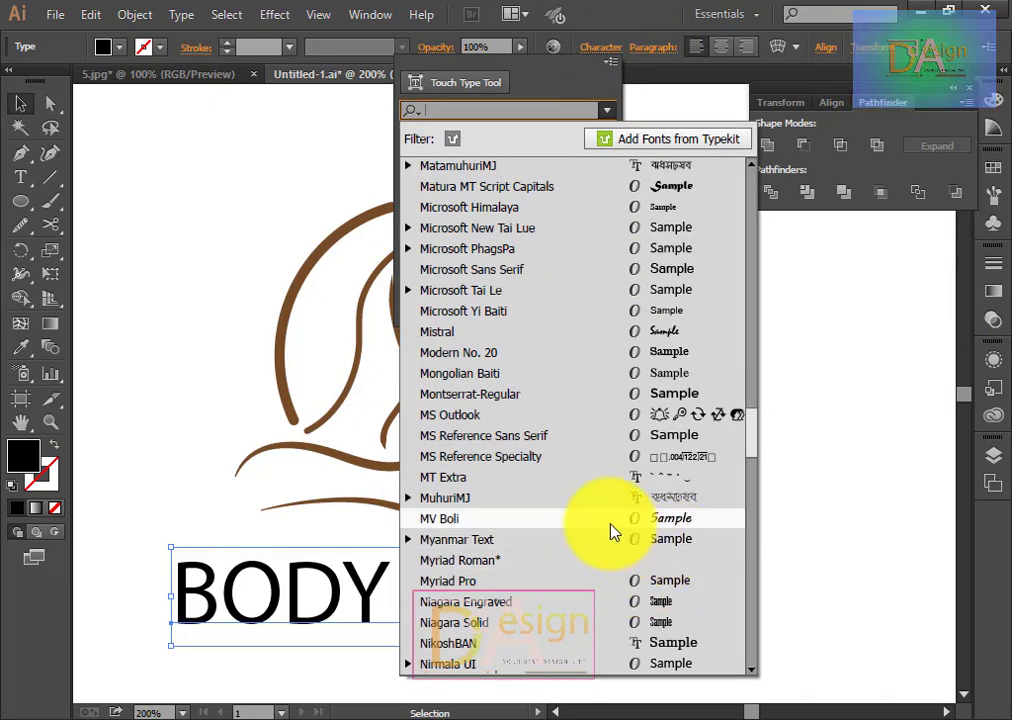
pyautogui.scroll(4, 610, 530)
pyautogui.click(962, 416)
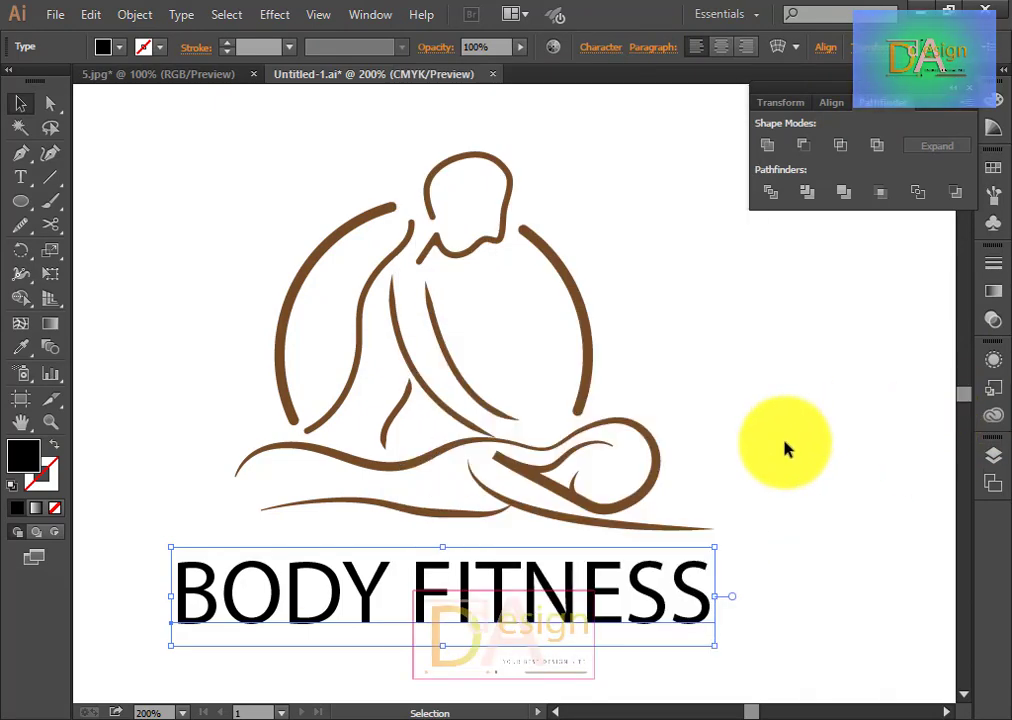
pyautogui.click(605, 53)
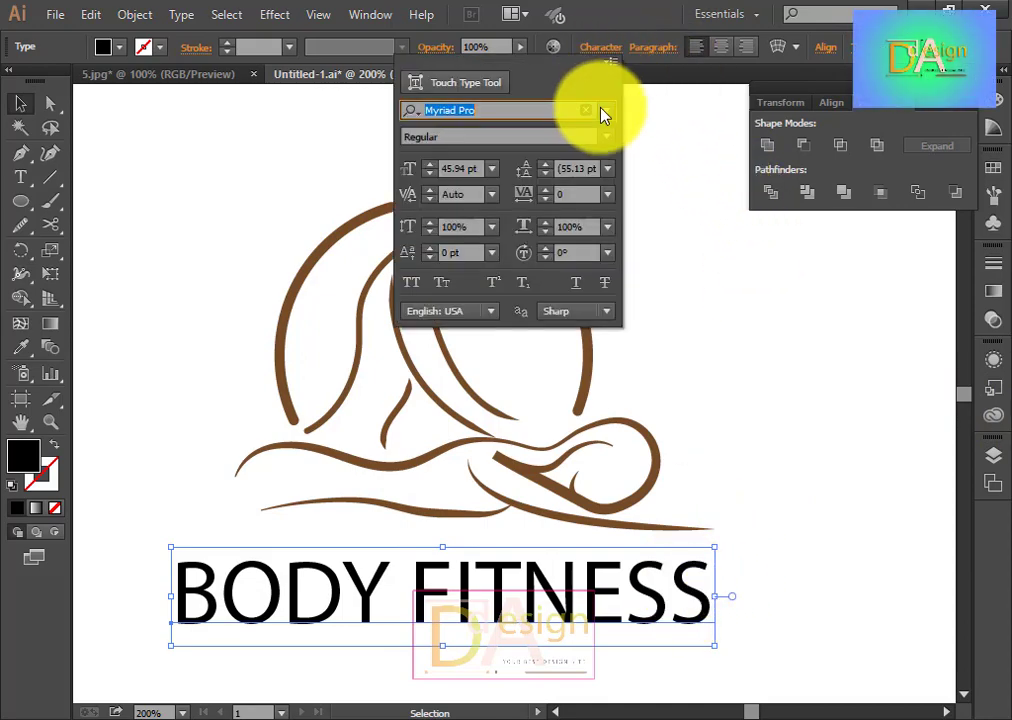
pyautogui.click(606, 111)
pyautogui.scroll(4, 621, 330)
pyautogui.scroll(4, 620, 380)
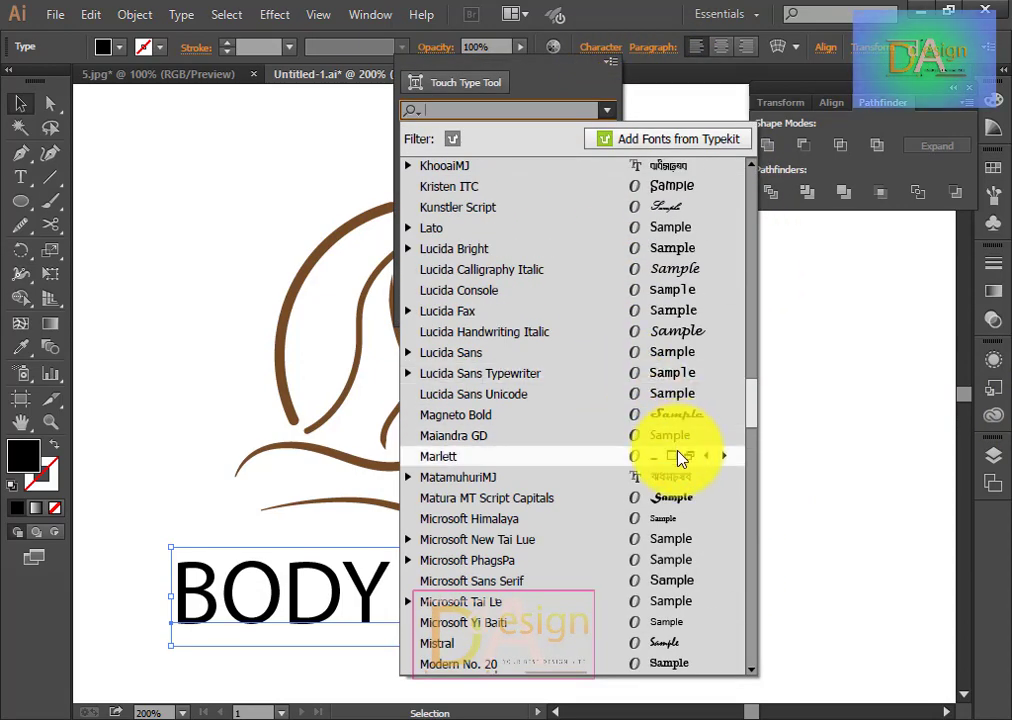
pyautogui.click(671, 414)
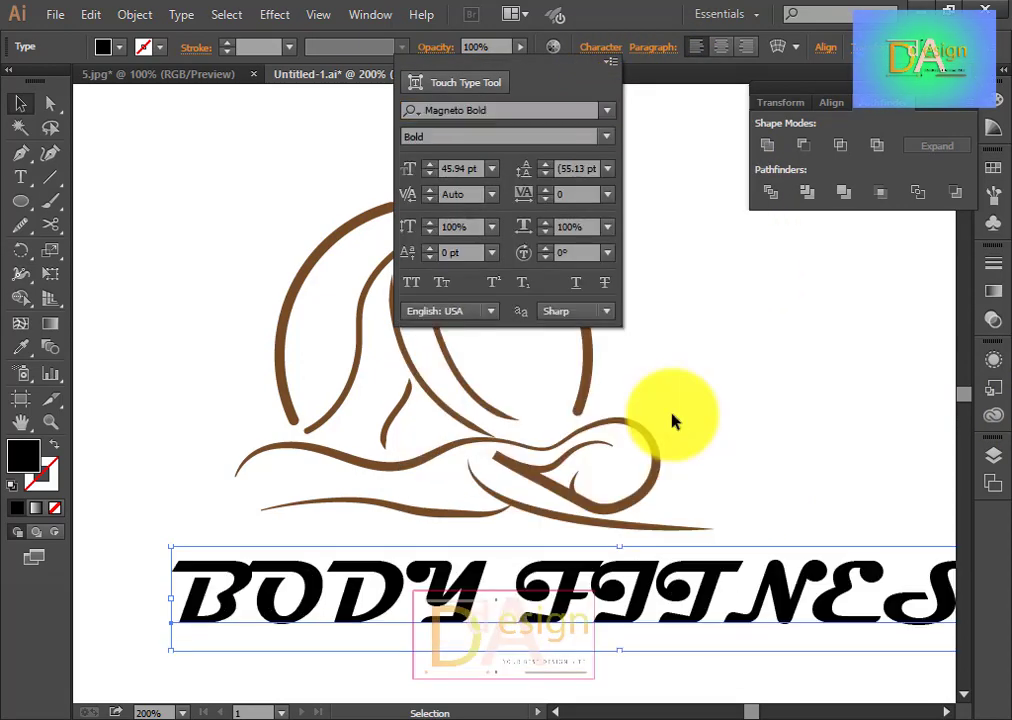
pyautogui.click(607, 111)
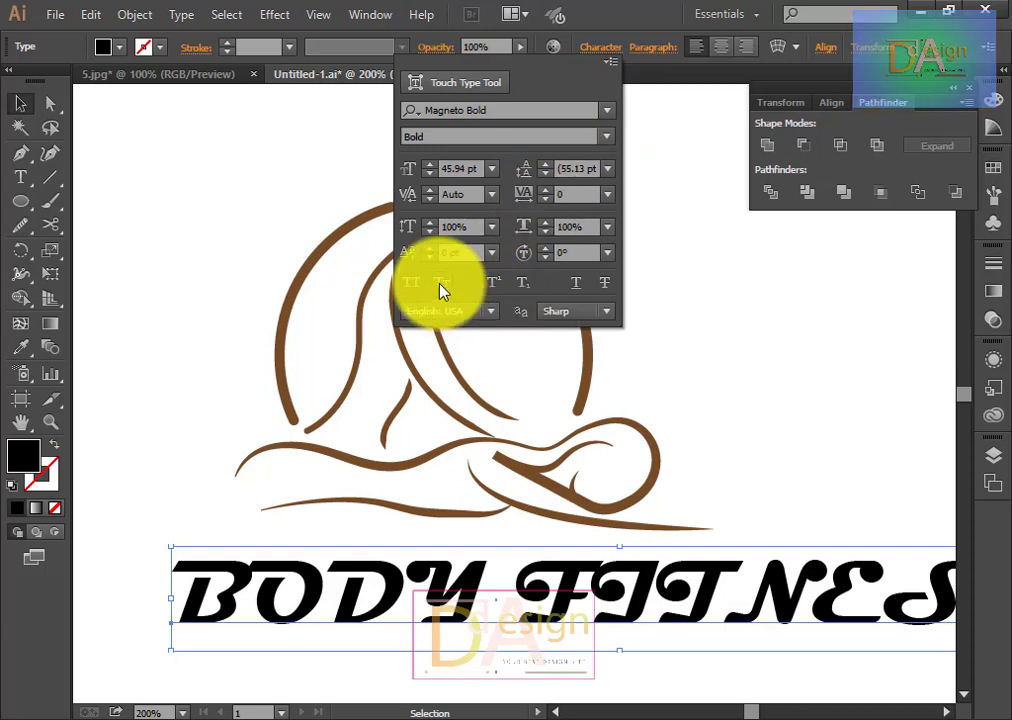
pyautogui.click(648, 598)
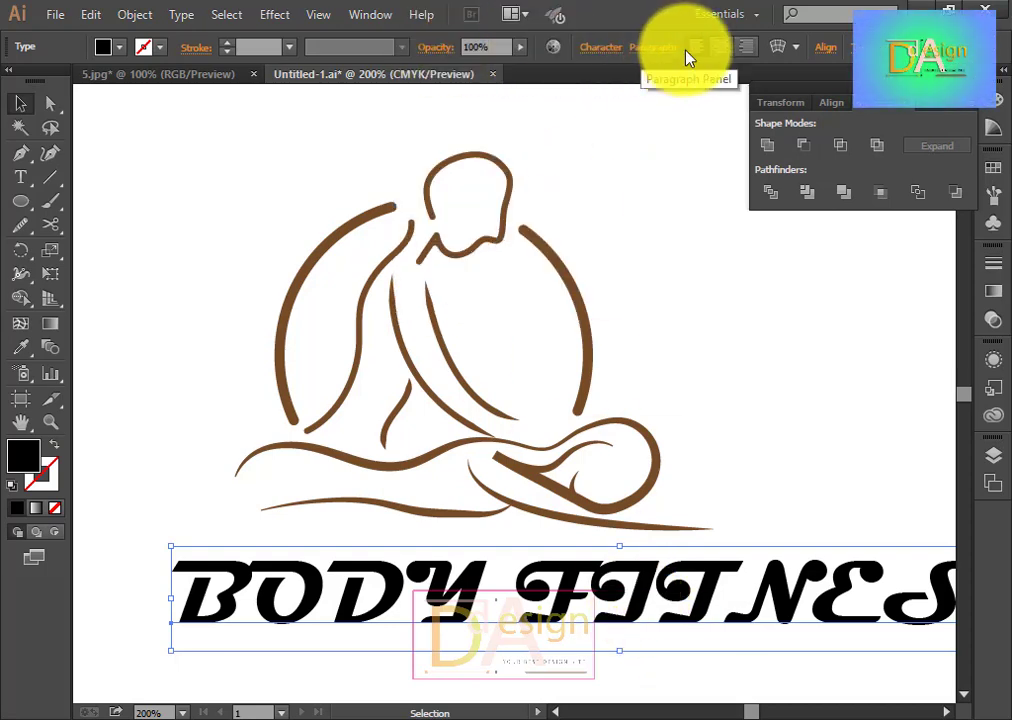
# Step: Set the BODY FITNESS font to Lucida Bright
pyautogui.click(603, 50)
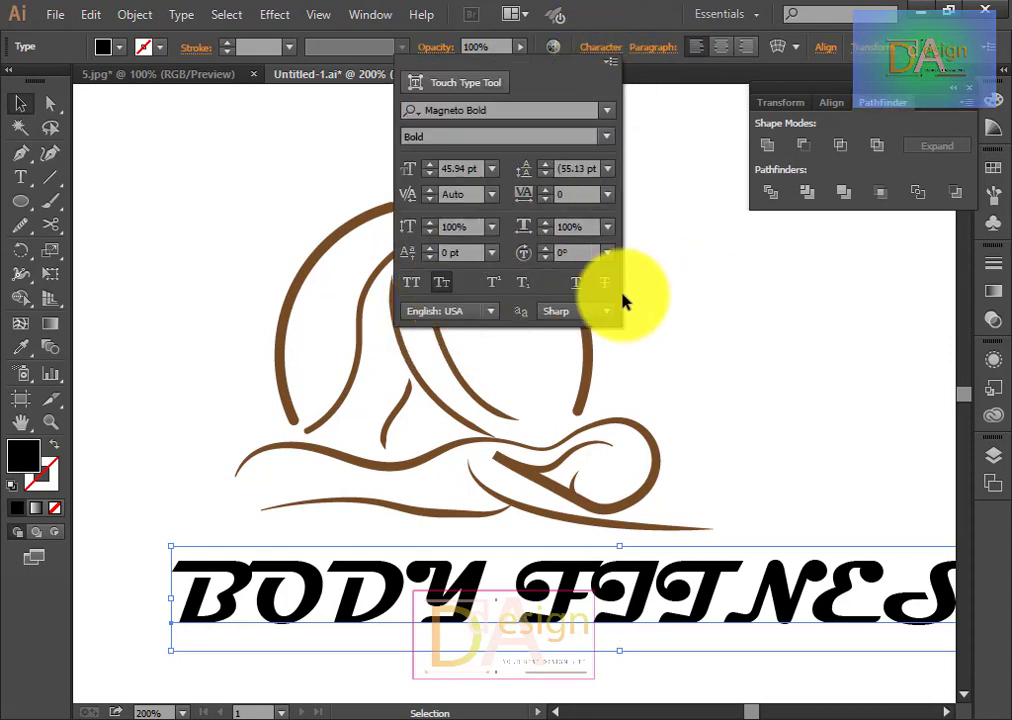
pyautogui.click(606, 110)
pyautogui.scroll(2, 565, 345)
pyautogui.scroll(3, 565, 345)
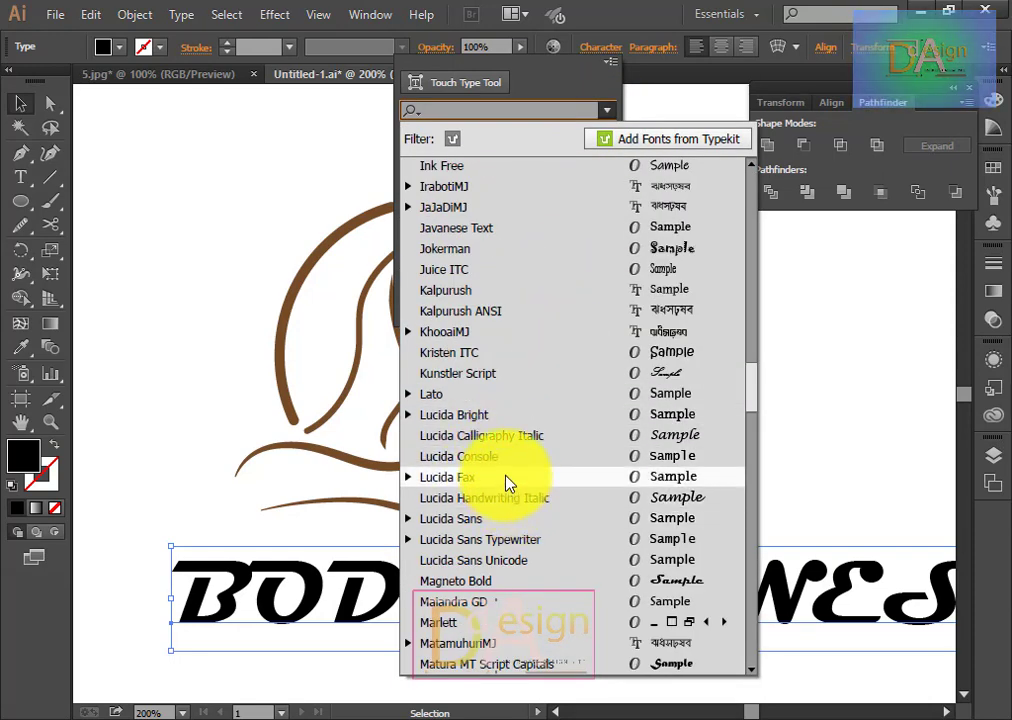
pyautogui.click(519, 414)
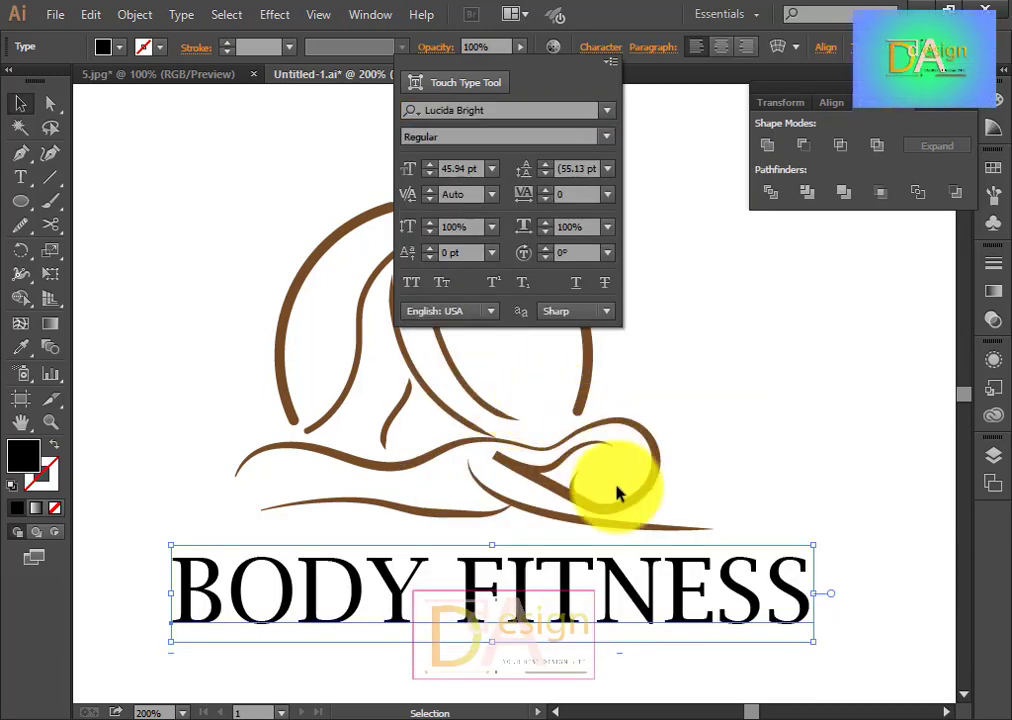
pyautogui.click(778, 515)
# Step: Horizontally centre the figure and BODY FITNESS title on each other
pyautogui.click(850, 530)
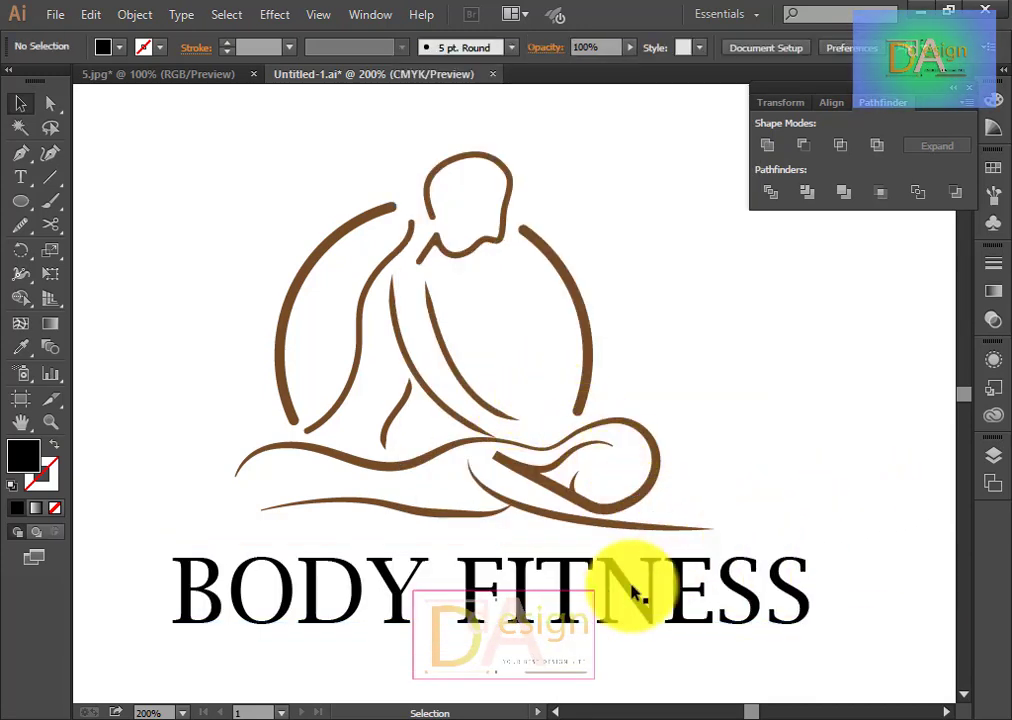
pyautogui.moveTo(629, 592); pyautogui.dragTo(587, 596)
pyautogui.moveTo(226, 228); pyautogui.dragTo(605, 628)
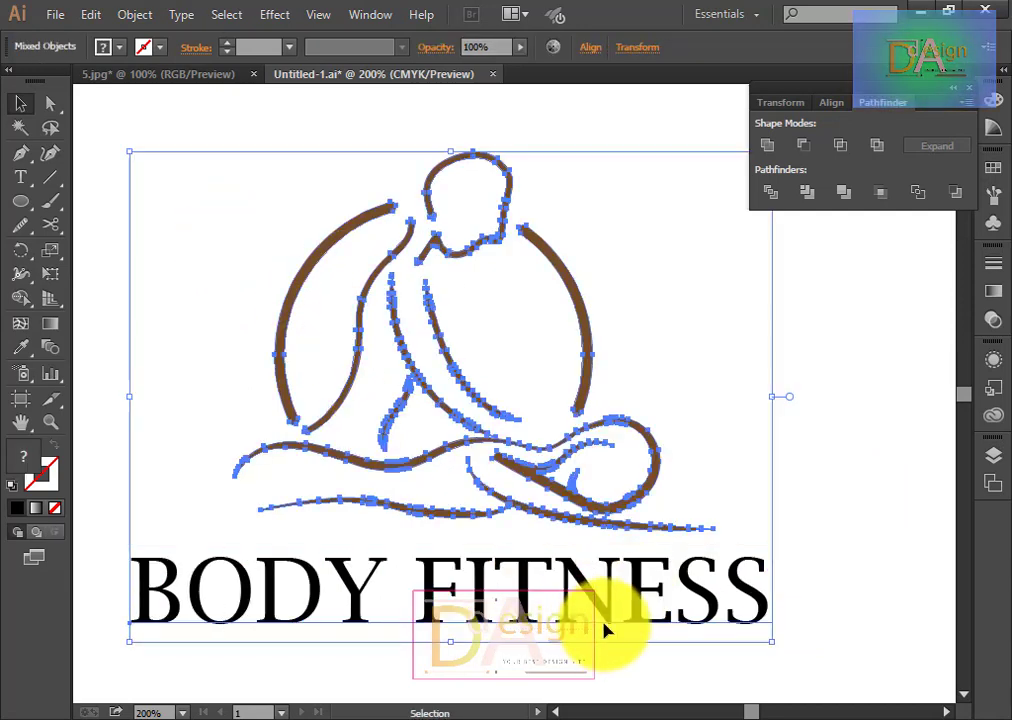
pyautogui.click(591, 48)
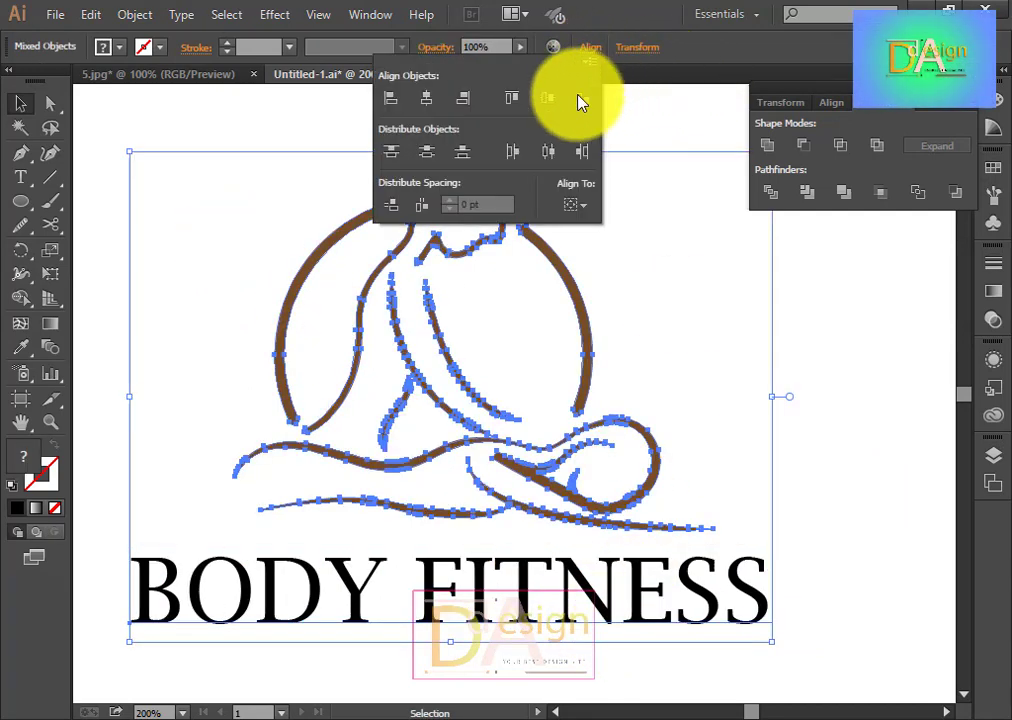
pyautogui.click(427, 98)
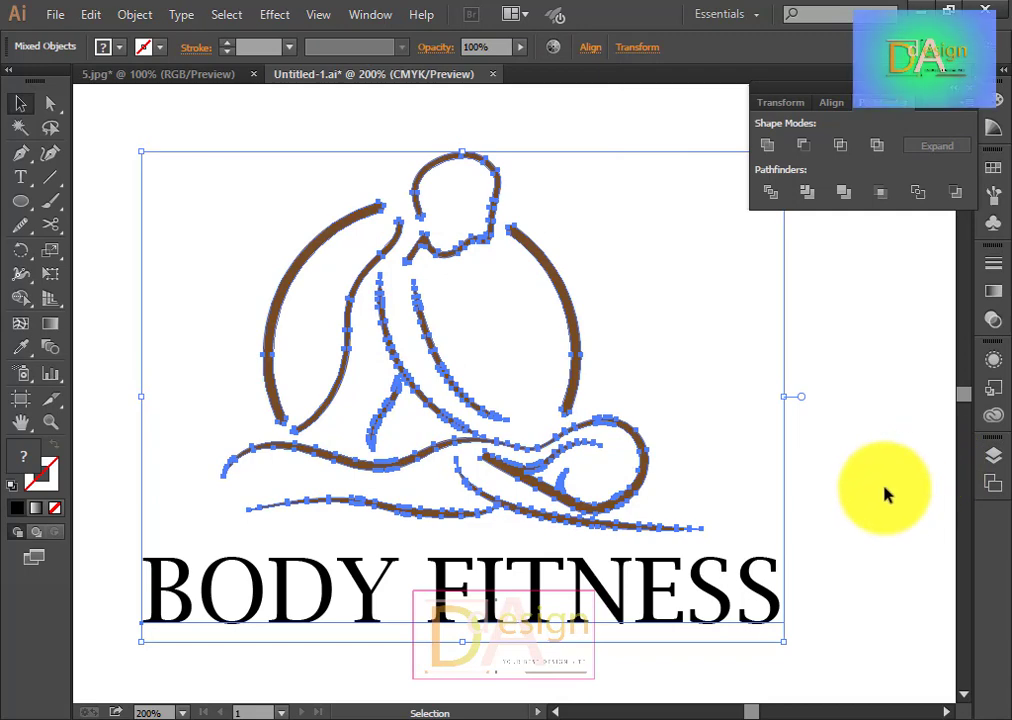
pyautogui.click(840, 508)
# Step: Scroll down to review the title's placement beneath the figure
pyautogui.scroll(-2, 800, 528)
pyautogui.scroll(-1, 800, 532)
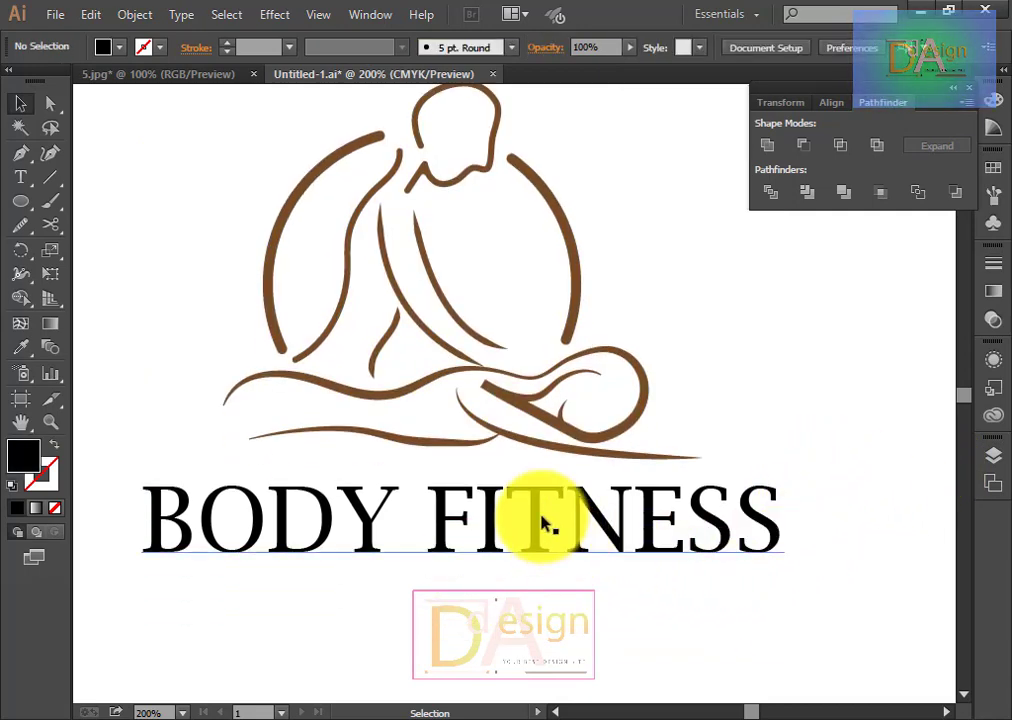
pyautogui.click(540, 530)
pyautogui.click(880, 480)
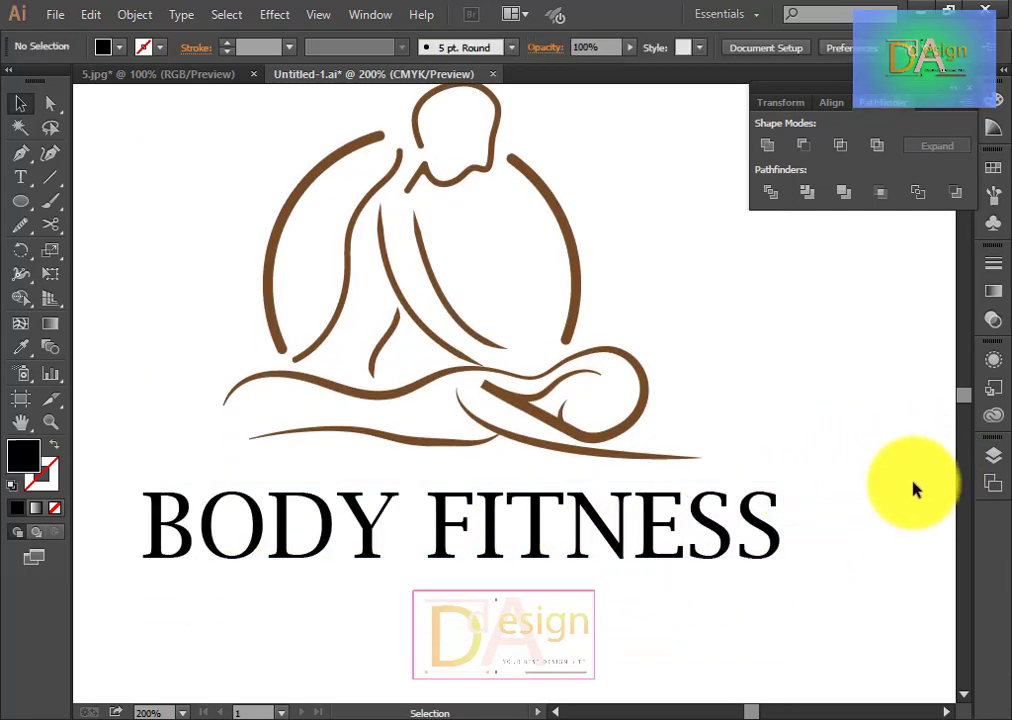
pyautogui.scroll(-2, 845, 510)
pyautogui.scroll(-1, 795, 530)
pyautogui.scroll(1, 790, 528)
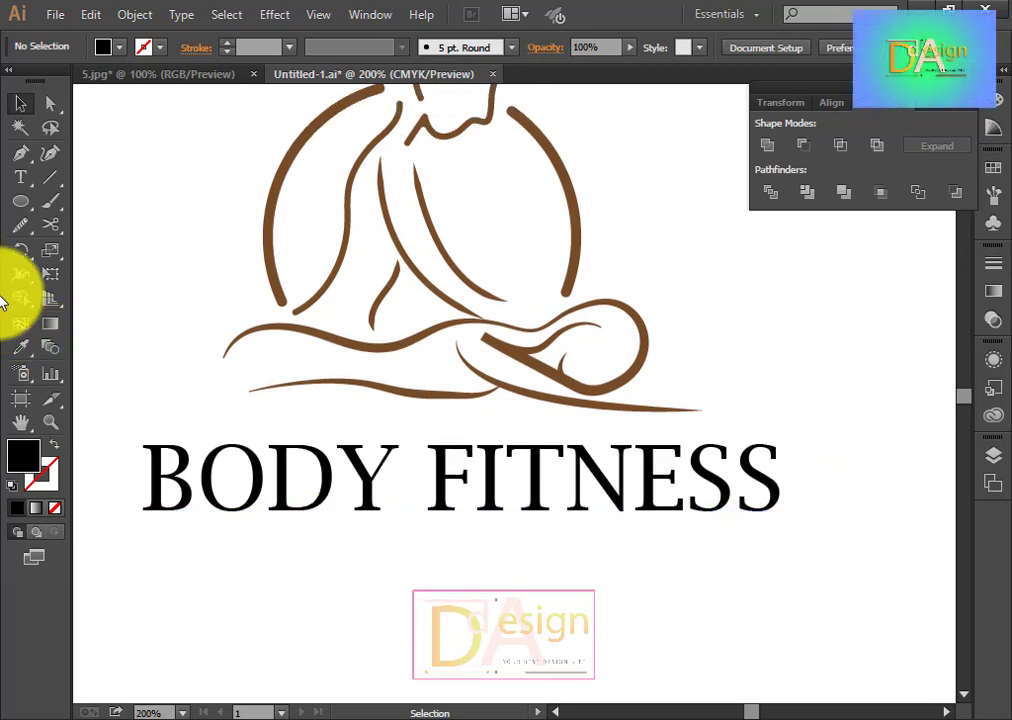
pyautogui.click(20, 177)
# Step: Type 'Your Logo Slogan Here' and move it under the BODY FITNESS title
pyautogui.click(607, 637)
pyautogui.write('Your')
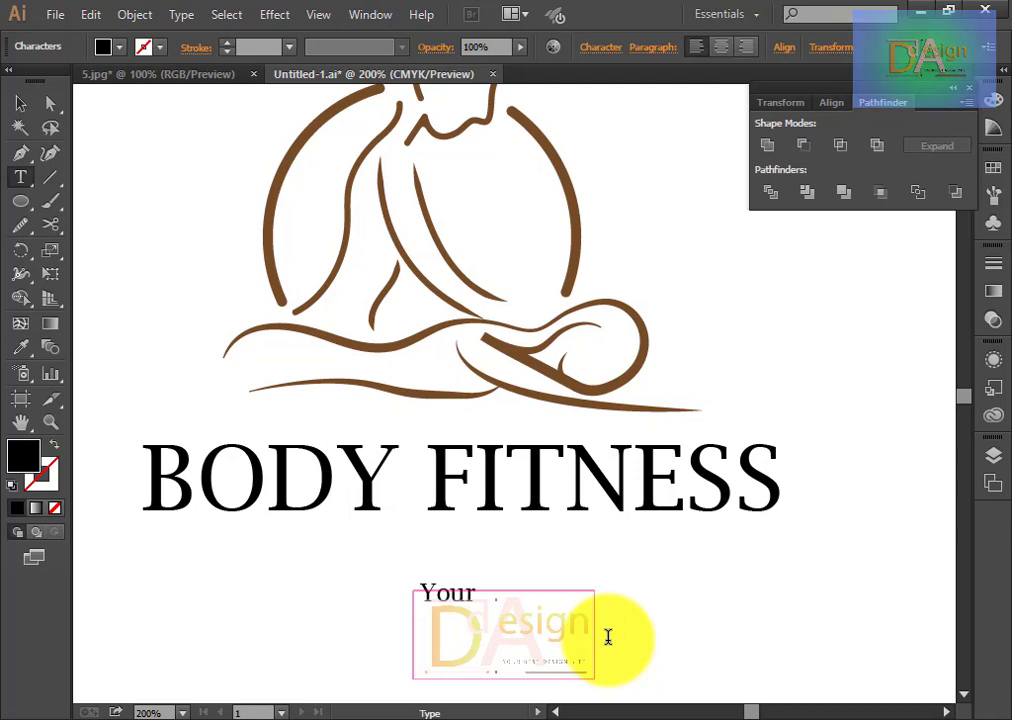
pyautogui.write(' Logo Slo')
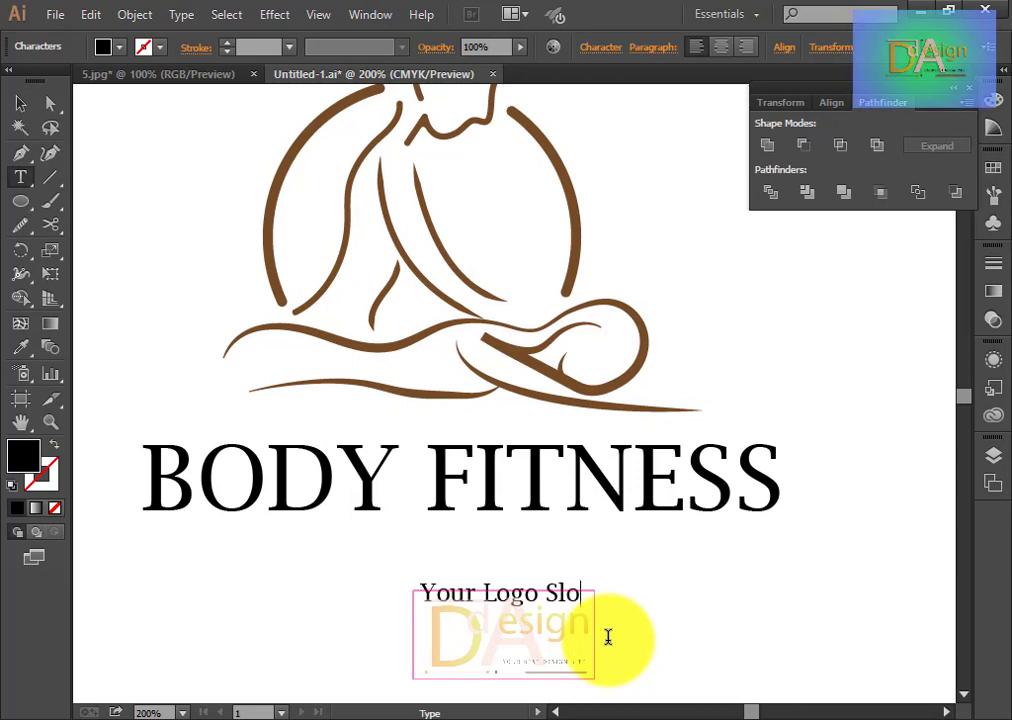
pyautogui.press('BackSpace')
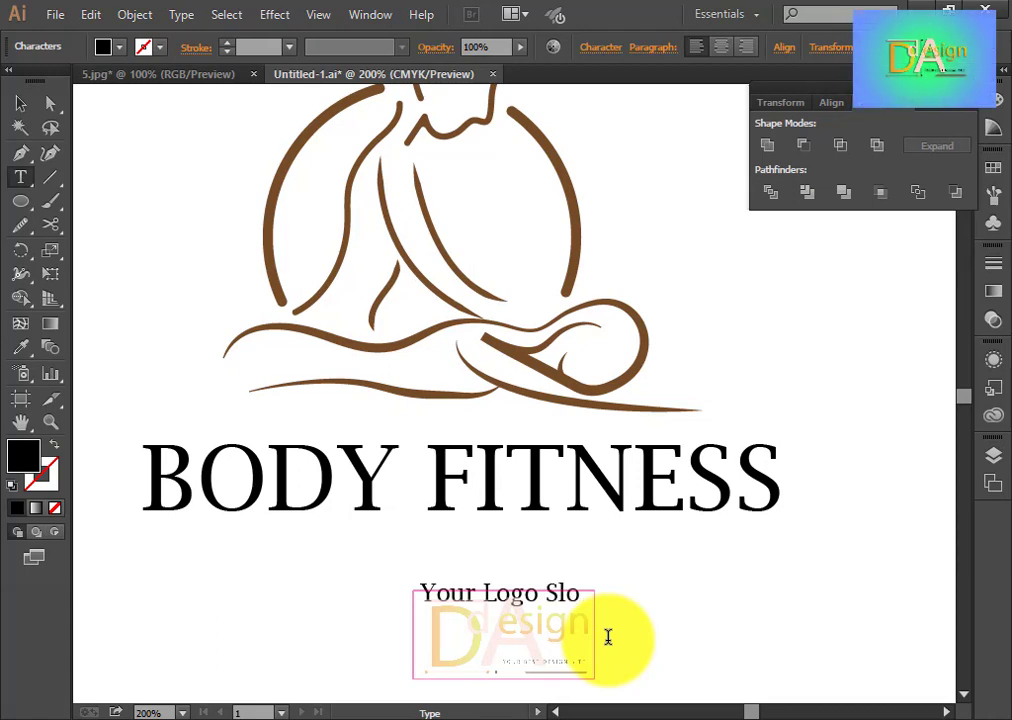
pyautogui.write('gan Here')
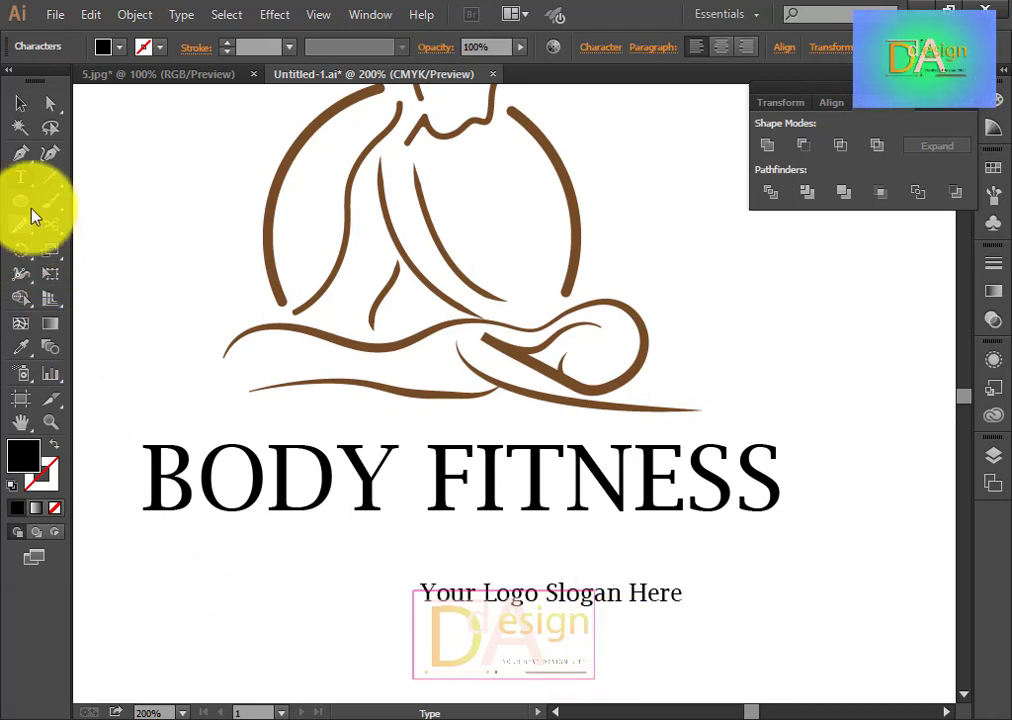
pyautogui.click(24, 104)
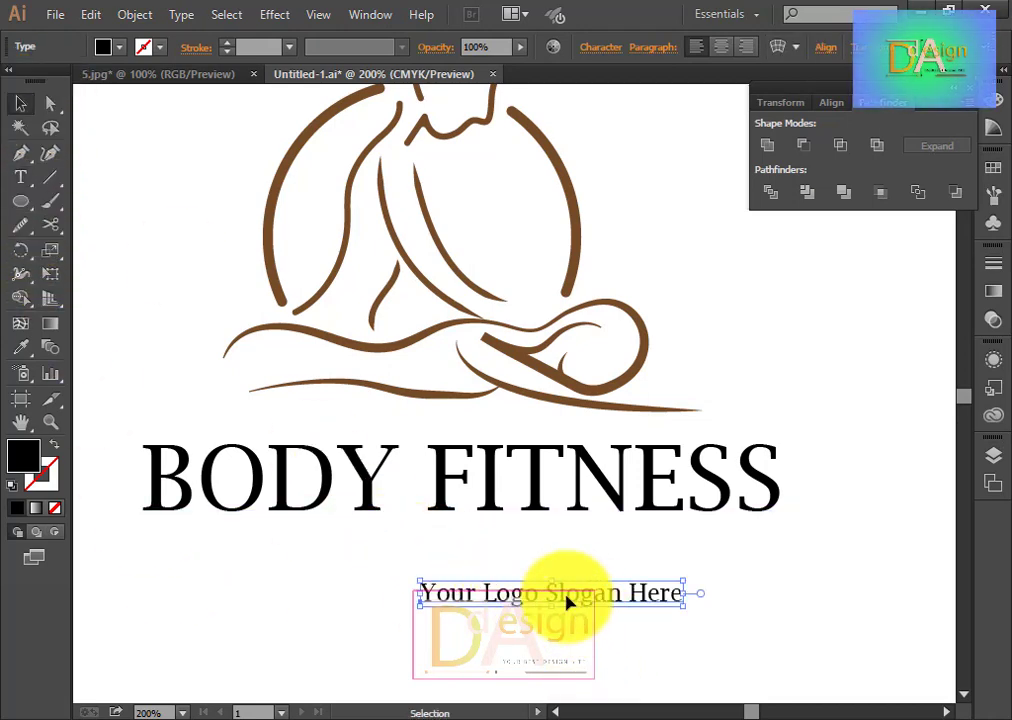
pyautogui.moveTo(569, 603); pyautogui.dragTo(454, 583)
# Step: Horizontally centre the figure, title and slogan together
pyautogui.moveTo(124, 163); pyautogui.dragTo(651, 600)
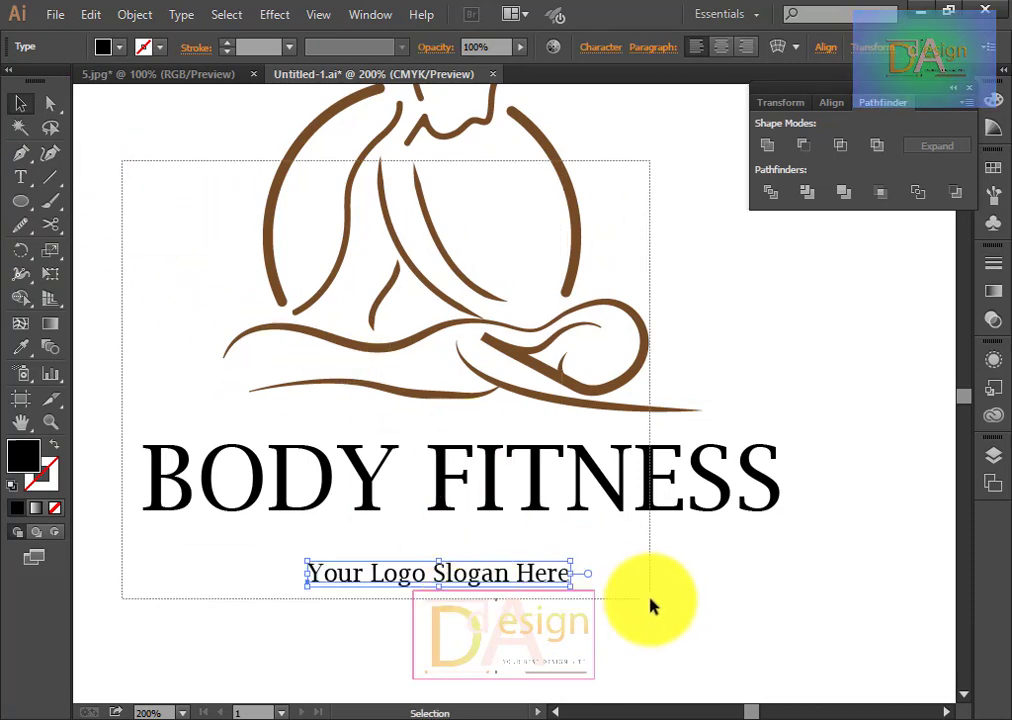
pyautogui.click(588, 50)
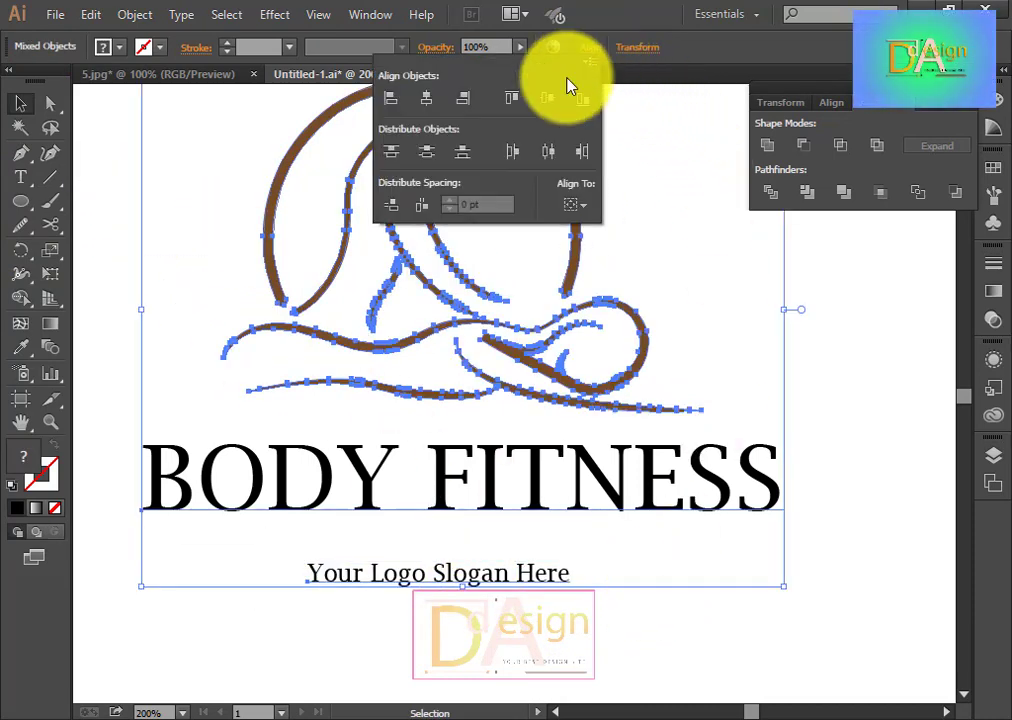
pyautogui.click(427, 99)
pyautogui.click(905, 652)
pyautogui.click(650, 630)
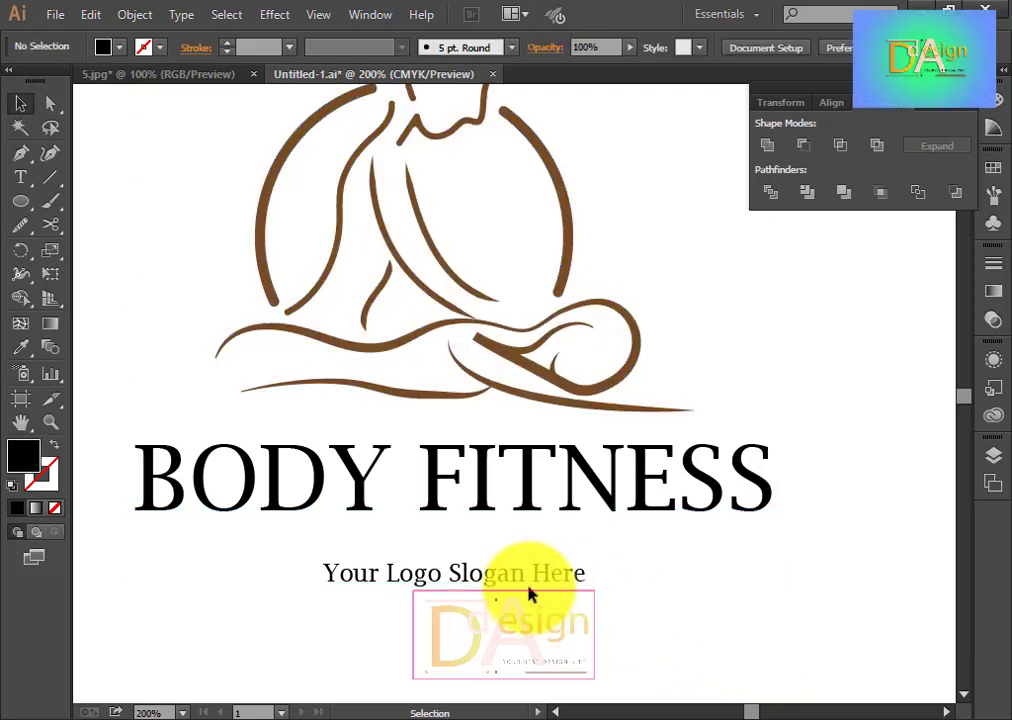
# Step: Enlarge the slogan slightly and nudge it up two steps toward the title
pyautogui.click(531, 576)
pyautogui.moveTo(598, 590); pyautogui.dragTo(645, 615)
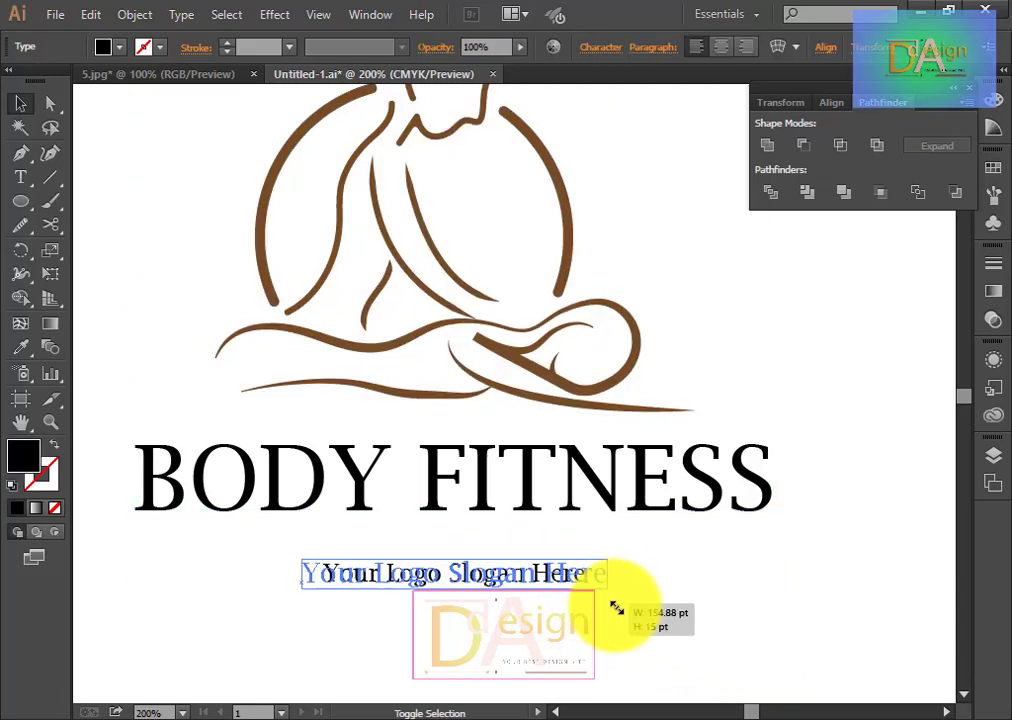
pyautogui.click(703, 612)
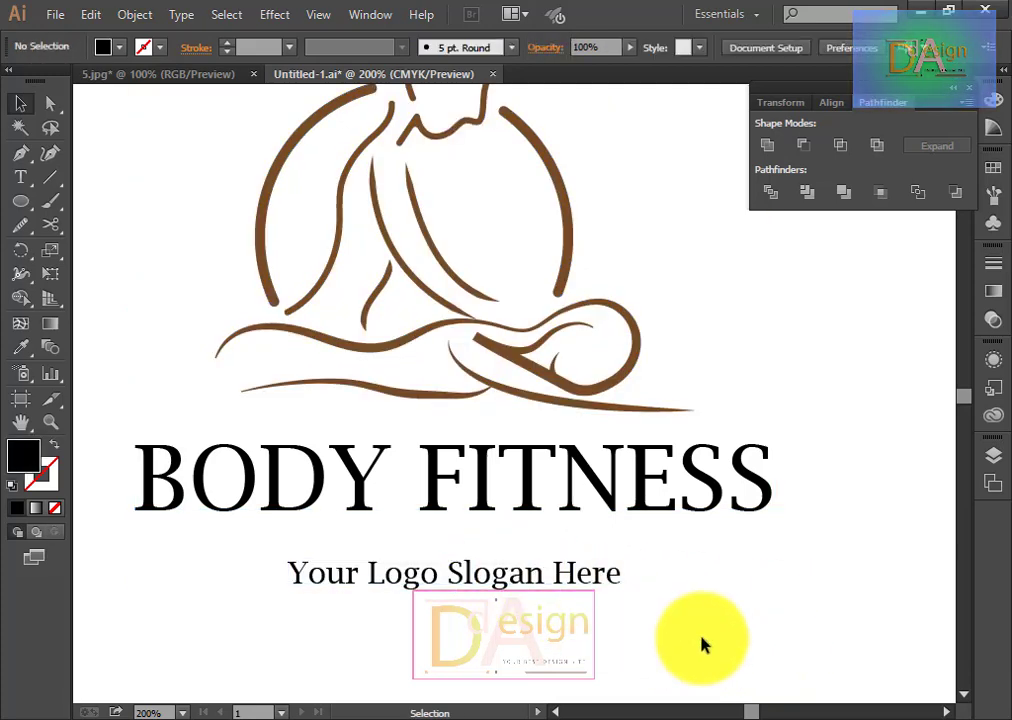
pyautogui.click(506, 585)
pyautogui.press('Up')
pyautogui.press('Up')
pyautogui.press('Up')
pyautogui.press('Up')
pyautogui.press('Up')
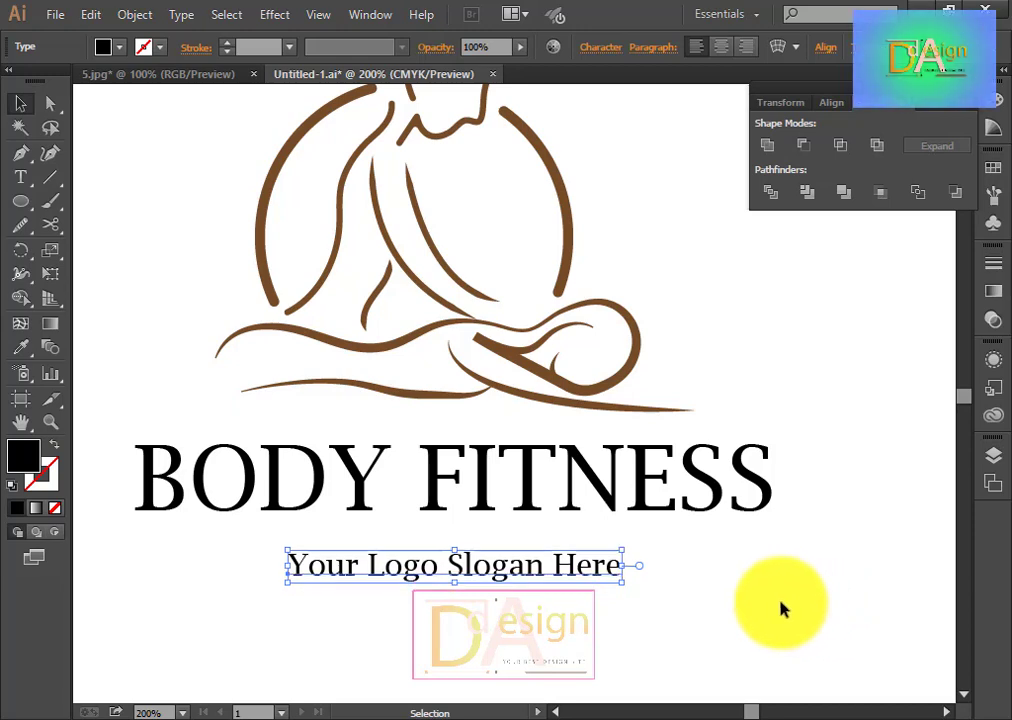
pyautogui.press('Up')
pyautogui.press('Up')
pyautogui.press('Up')
pyautogui.press('Up')
pyautogui.press('Up')
pyautogui.press('Up')
pyautogui.click(650, 475)
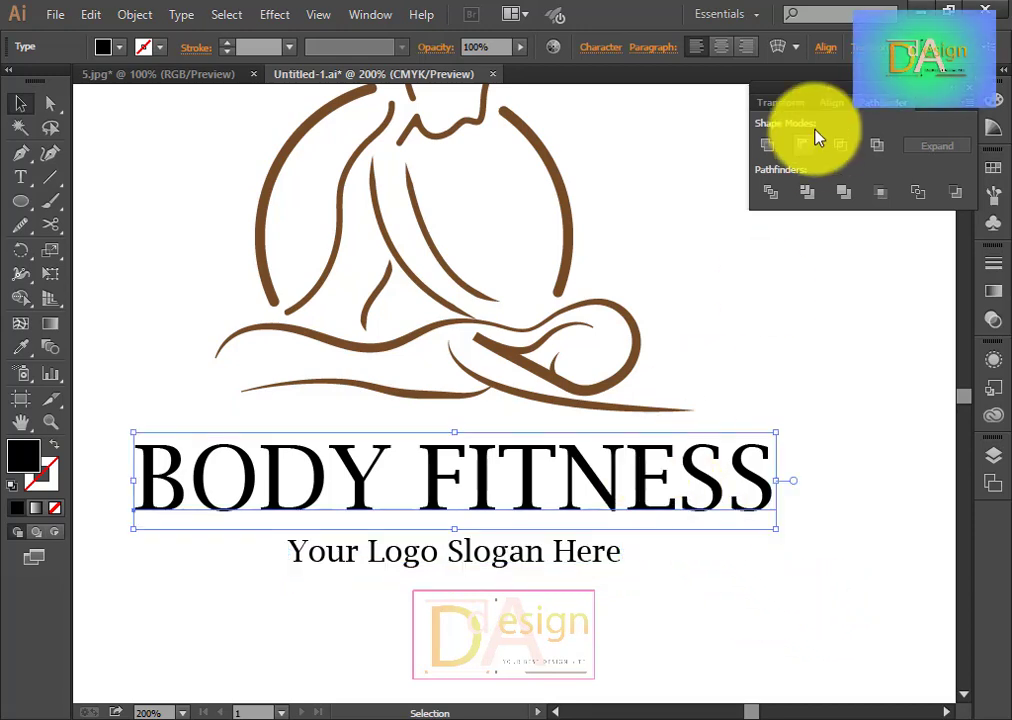
# Step: Convert the BODY FITNESS title to outlines and ungroup the lettering
pyautogui.rightClick(653, 460)
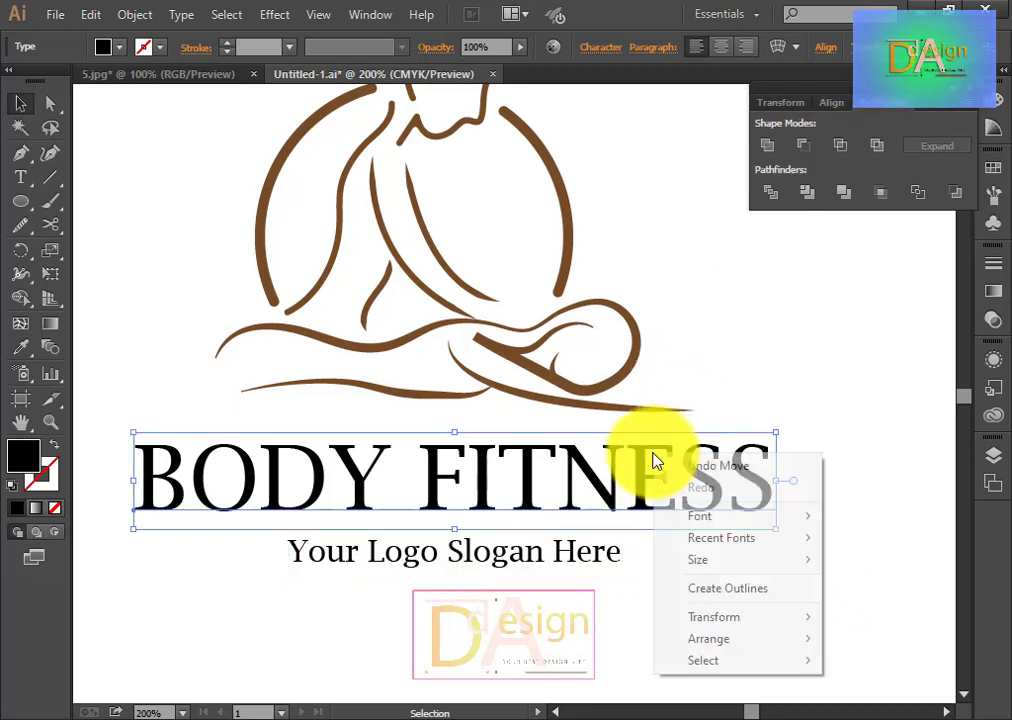
pyautogui.click(725, 588)
pyautogui.click(865, 578)
pyautogui.click(596, 505)
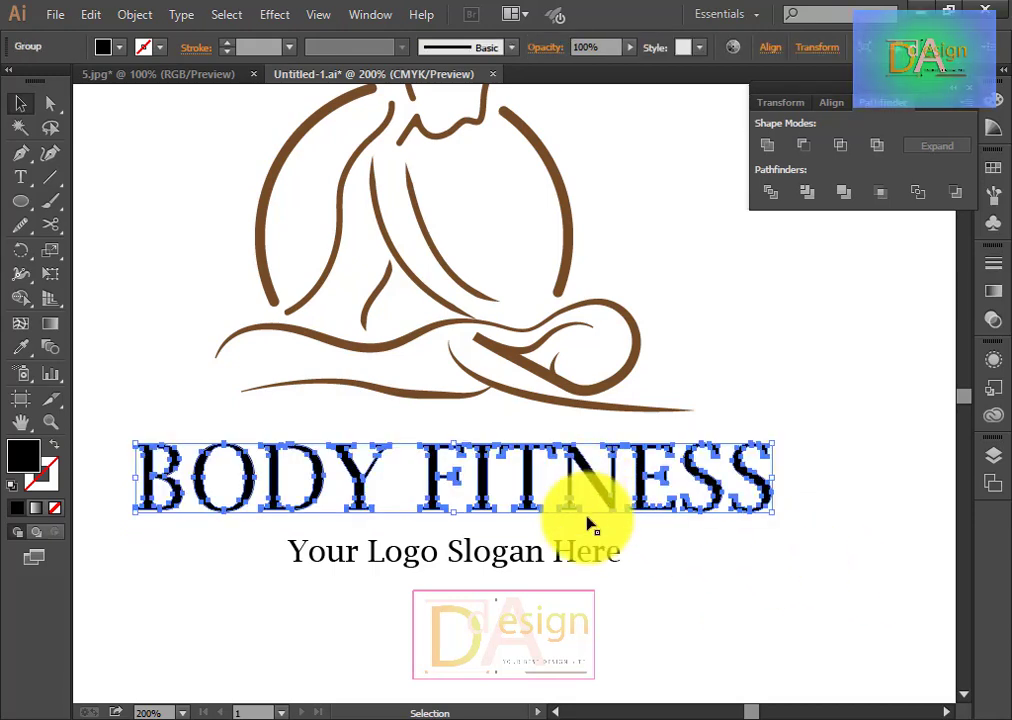
pyautogui.click(639, 553)
pyautogui.click(533, 481)
pyautogui.rightClick(533, 481)
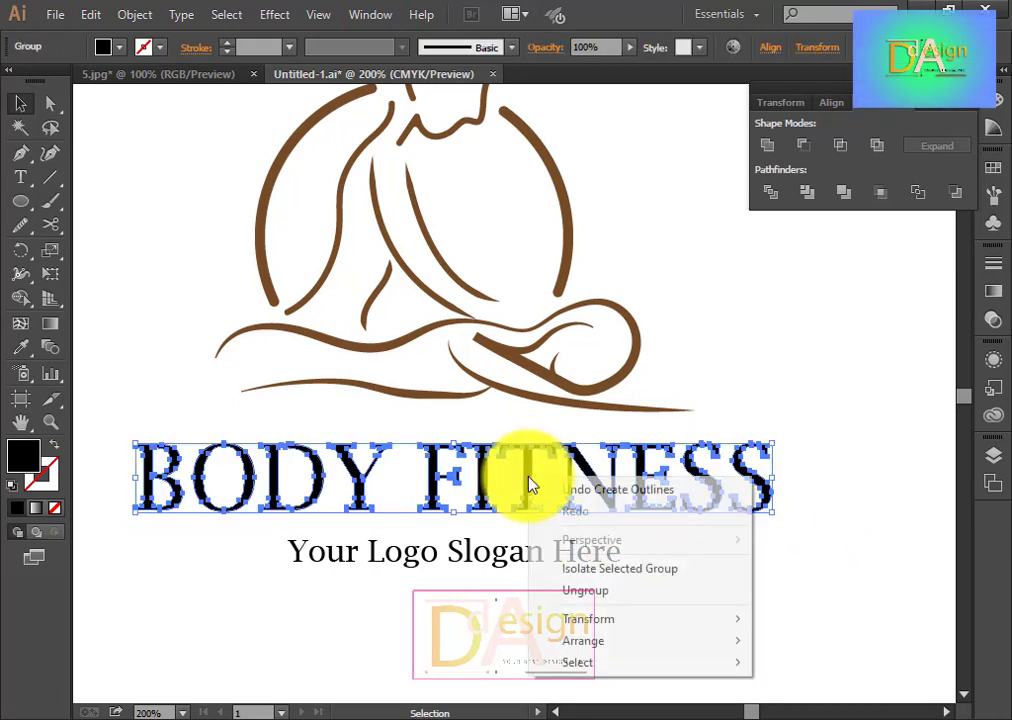
pyautogui.click(630, 592)
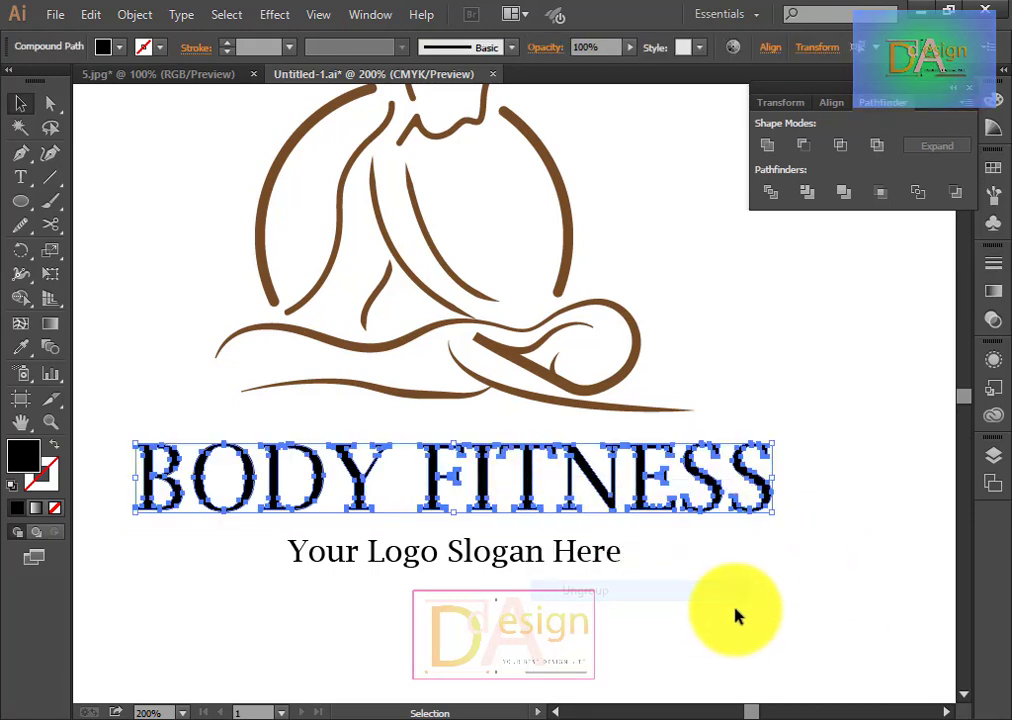
# Step: Release the FITNESS compound path, then group the FITNESS letters and BODY letters separately
pyautogui.moveTo(826, 493); pyautogui.dragTo(428, 470)
pyautogui.rightClick(433, 468)
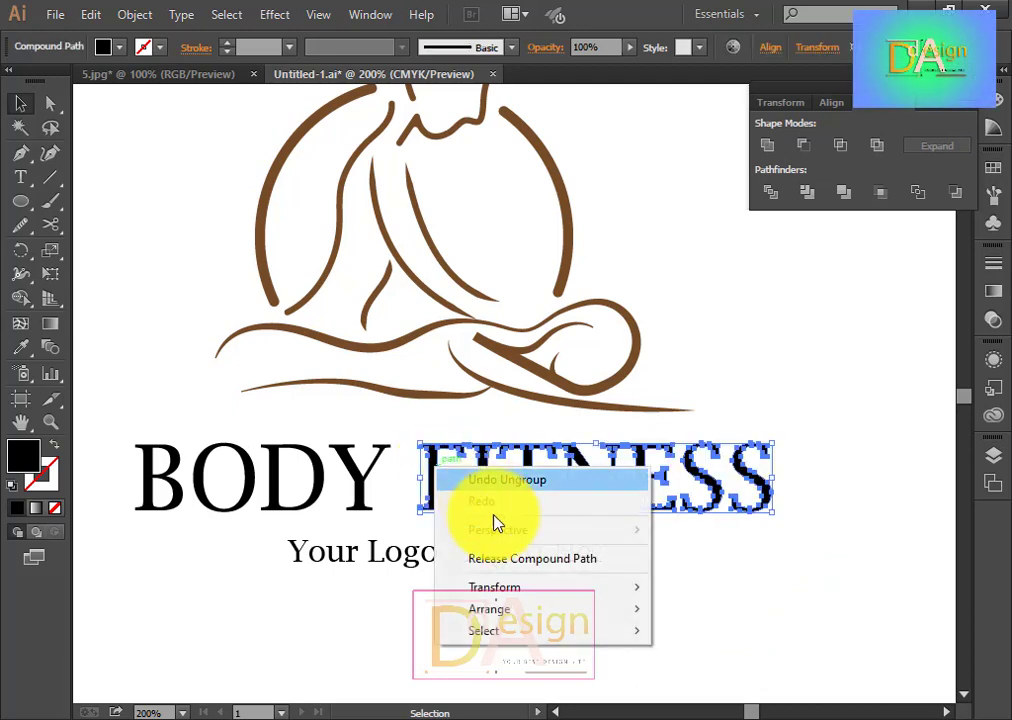
pyautogui.click(540, 460)
pyautogui.hotkey('ctrl', 'g')
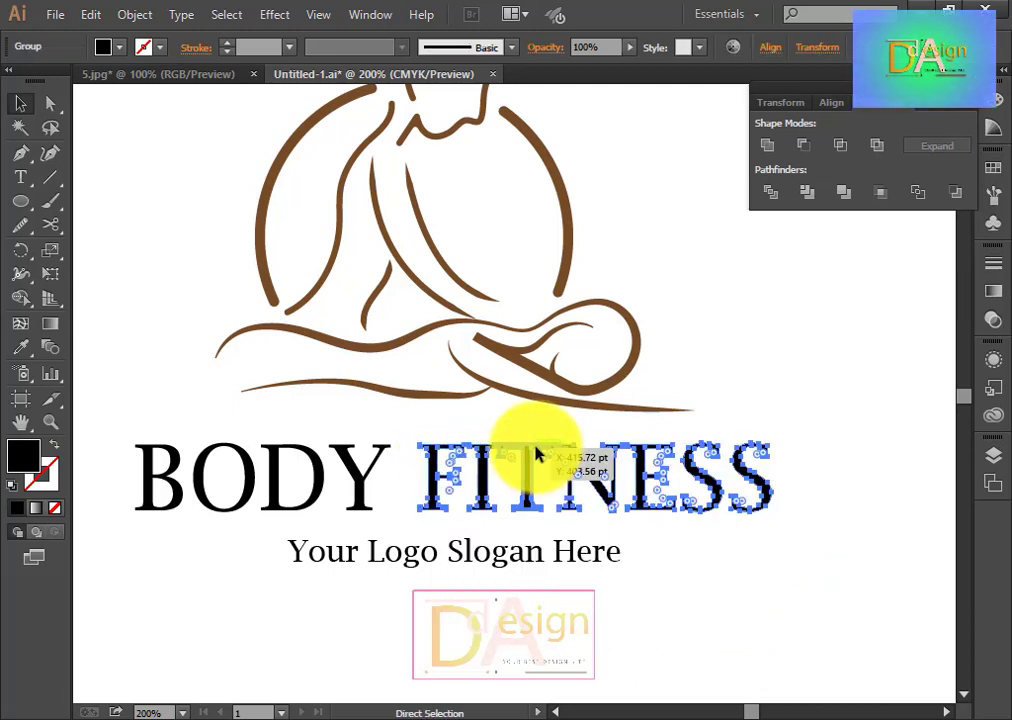
pyautogui.click(140, 555)
pyautogui.moveTo(125, 440); pyautogui.dragTo(378, 488)
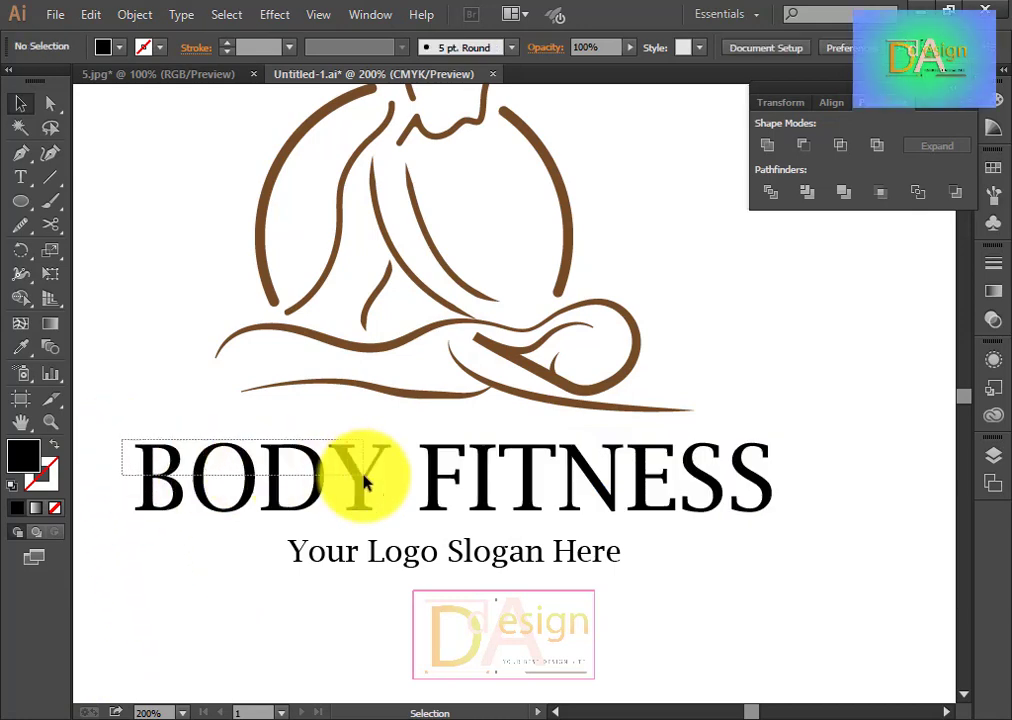
pyautogui.hotkey('ctrl', 'g')
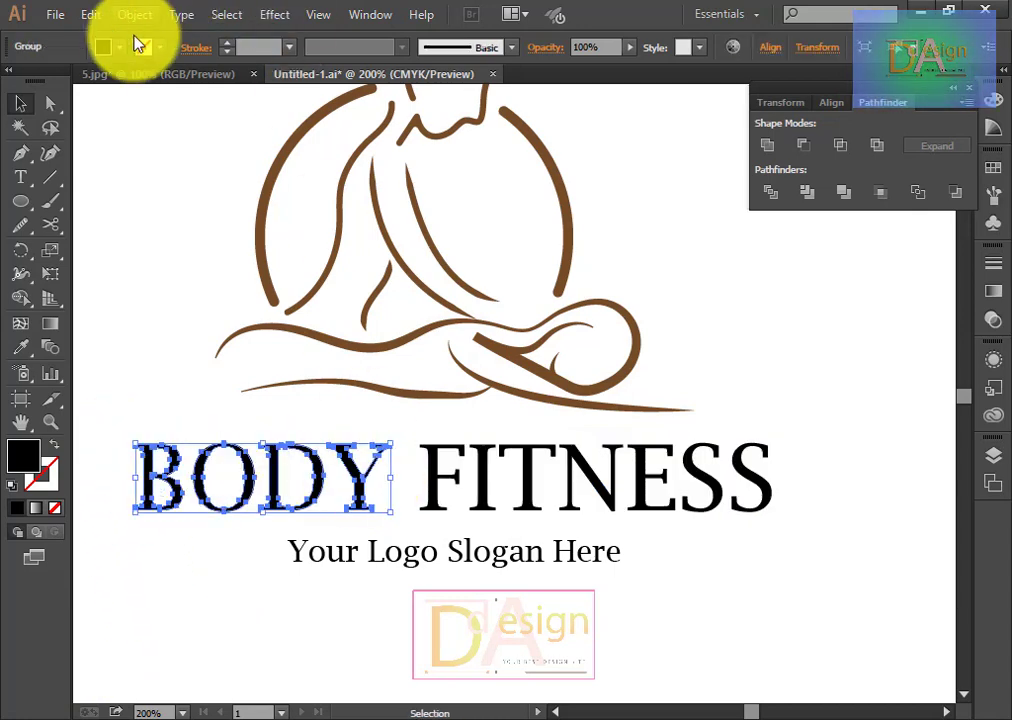
# Step: Fill the BODY lettering with a dark brown swatch
pyautogui.click(124, 46)
pyautogui.click(152, 108)
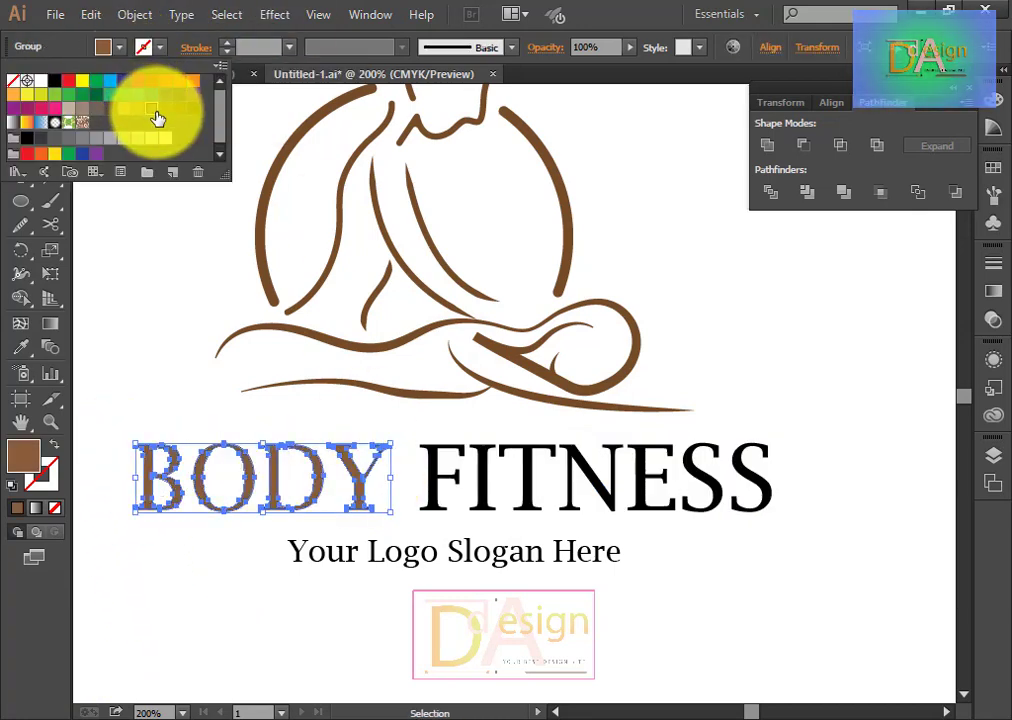
pyautogui.click(180, 108)
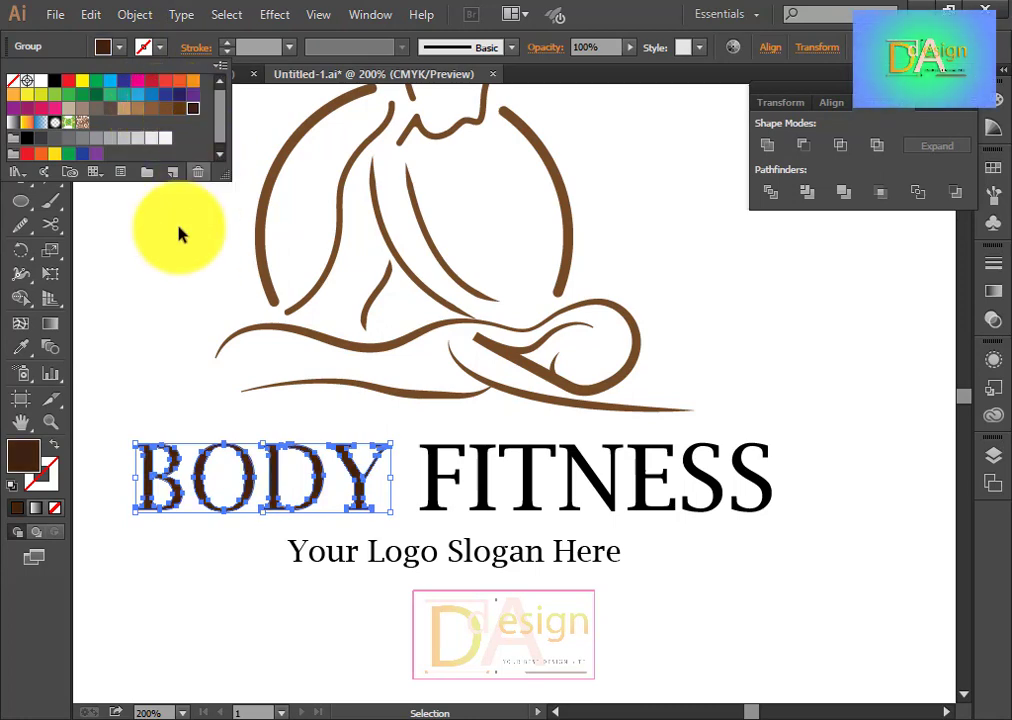
pyautogui.click(178, 232)
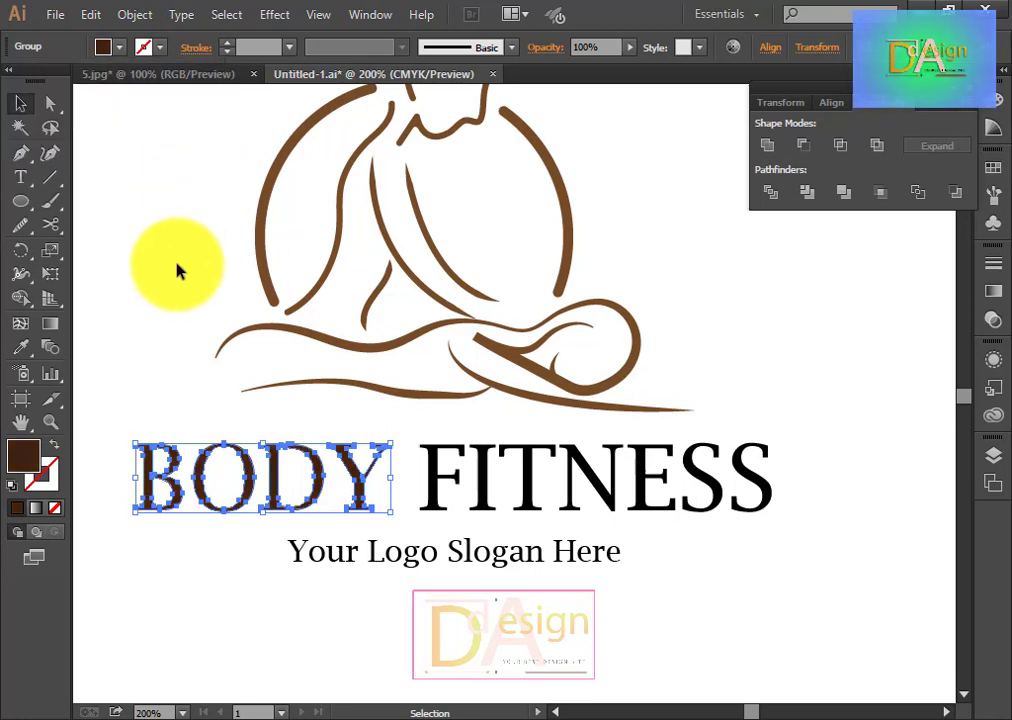
# Step: Recolour FITNESS with the figure's brown, sampled with the Eyedropper
pyautogui.click(532, 491)
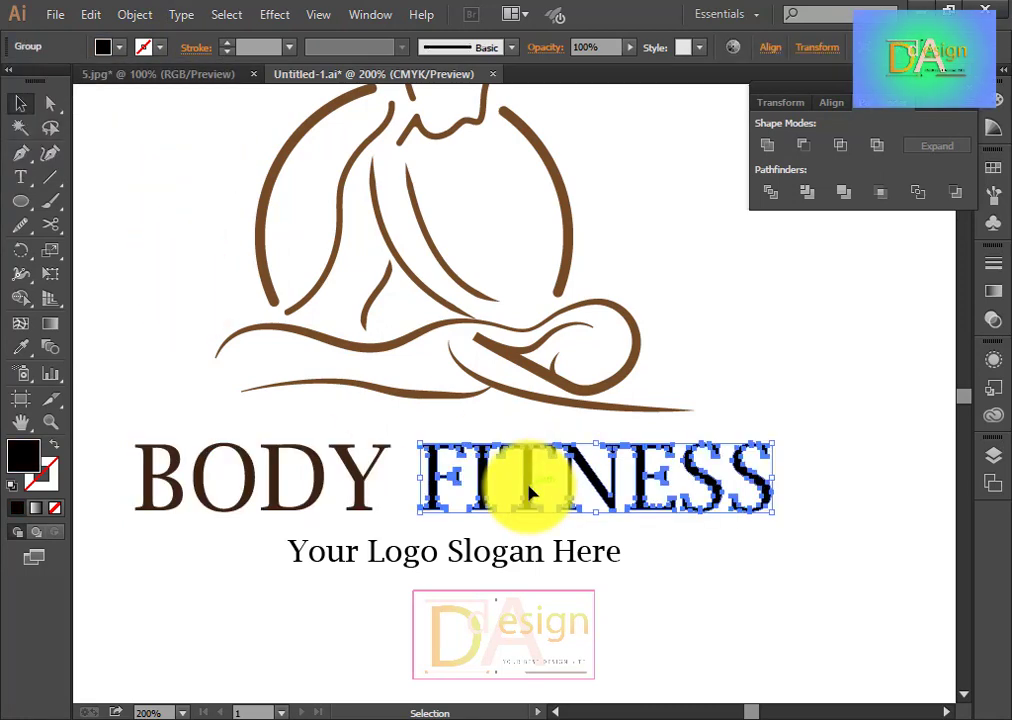
pyautogui.click(105, 47)
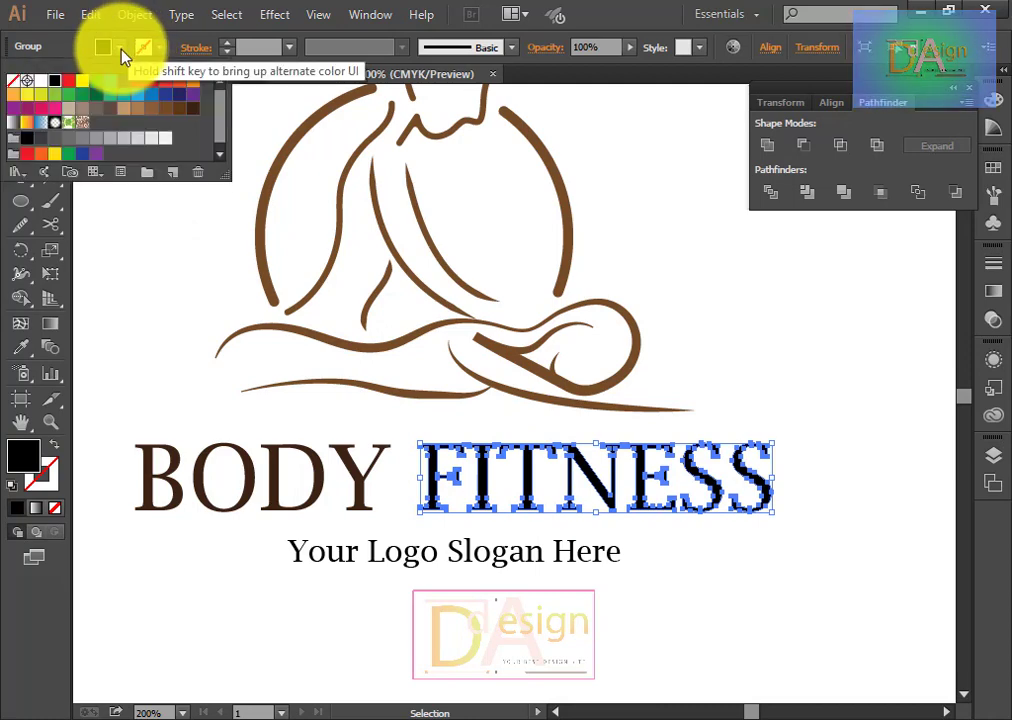
pyautogui.click(137, 108)
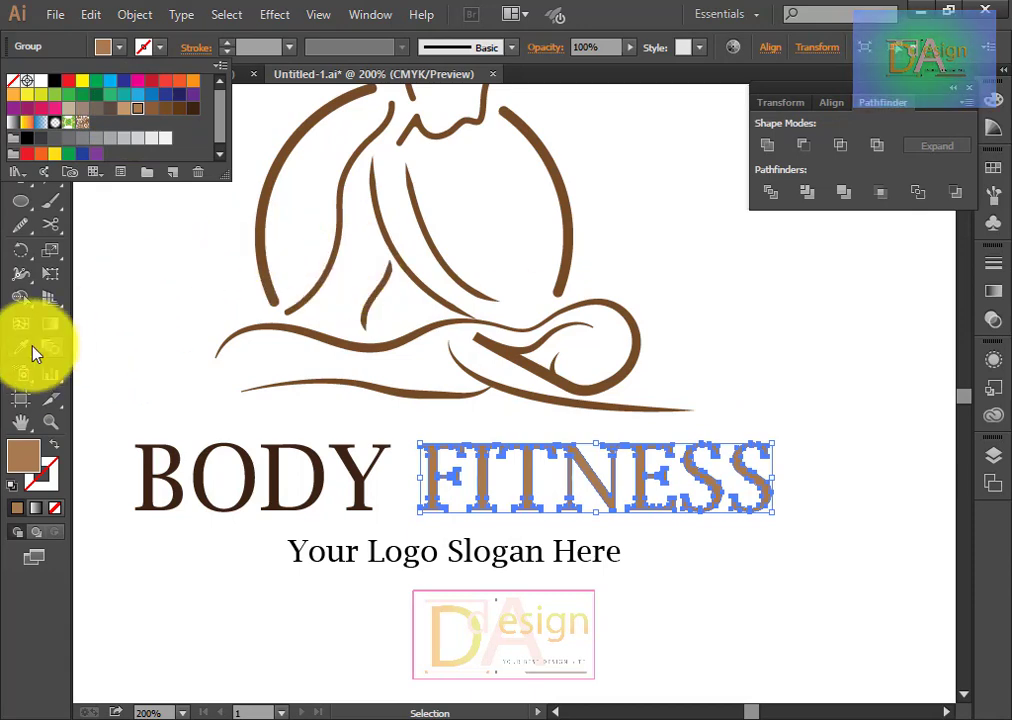
pyautogui.click(200, 285)
pyautogui.click(263, 237)
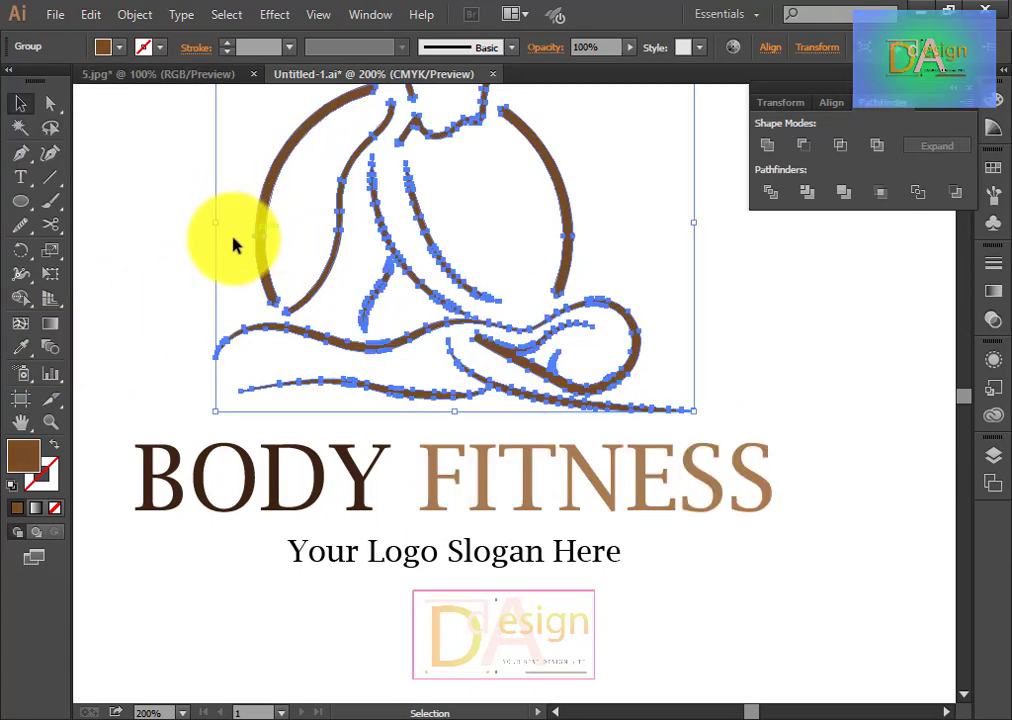
pyautogui.click(574, 494)
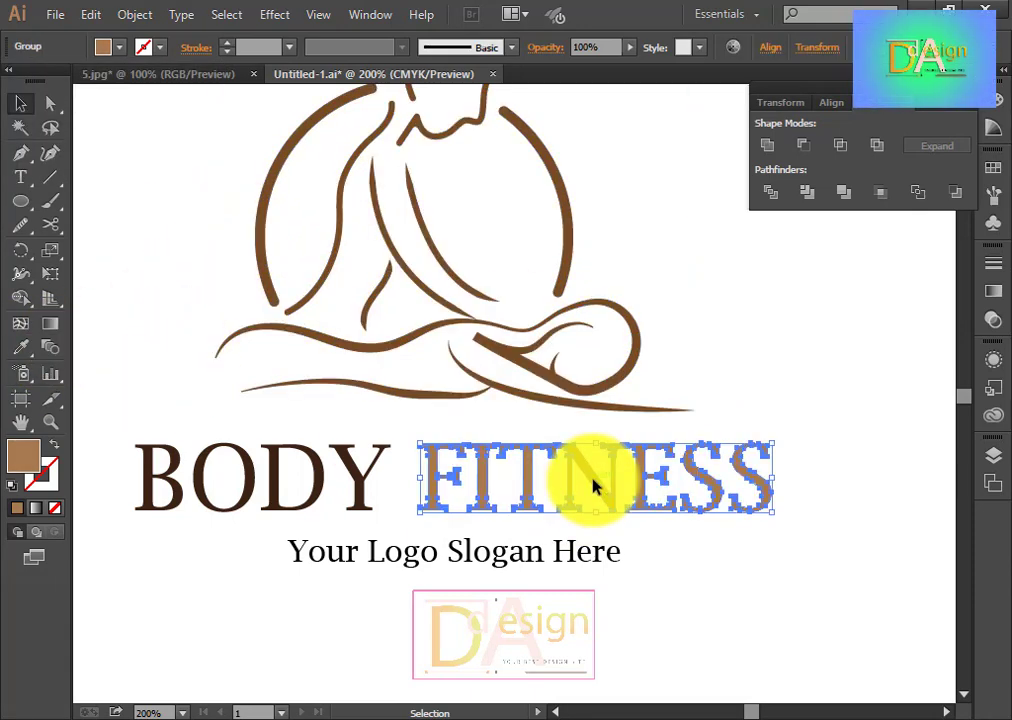
pyautogui.click(21, 350)
pyautogui.click(264, 272)
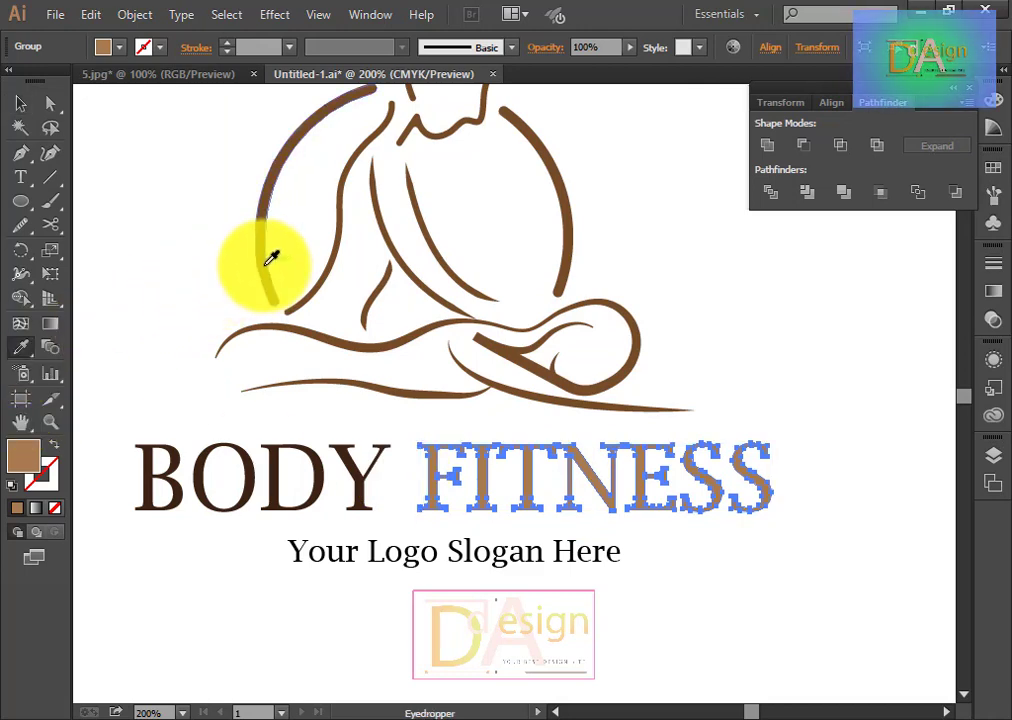
pyautogui.click(21, 103)
pyautogui.click(330, 420)
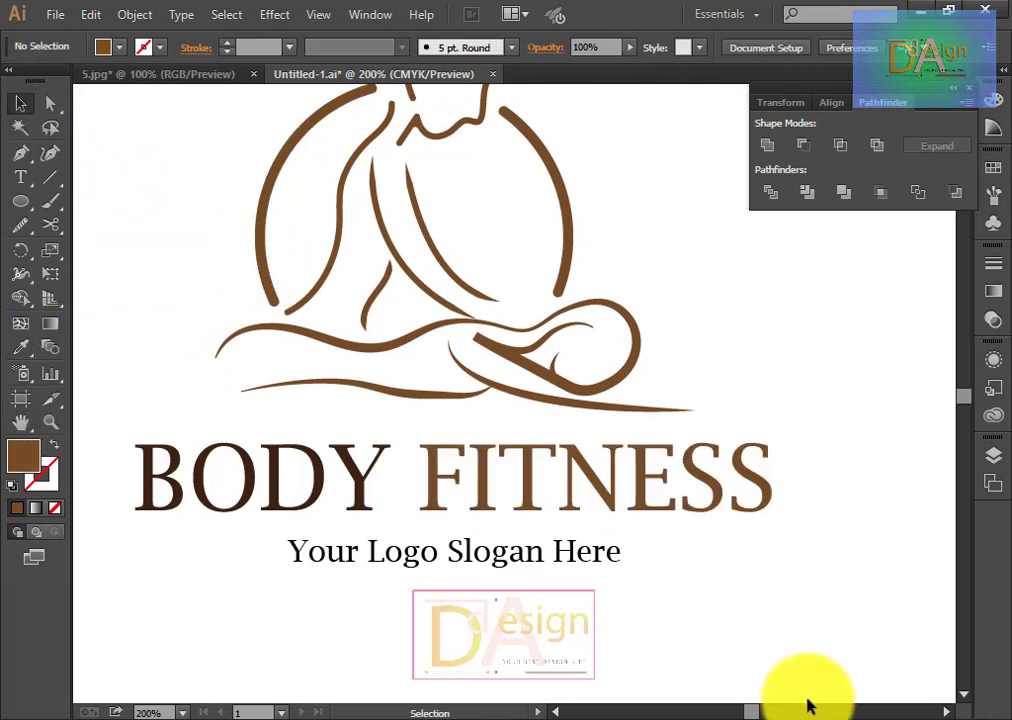
# Step: Eyedrop the figure's brown onto the slogan text
pyautogui.click(497, 566)
pyautogui.click(19, 349)
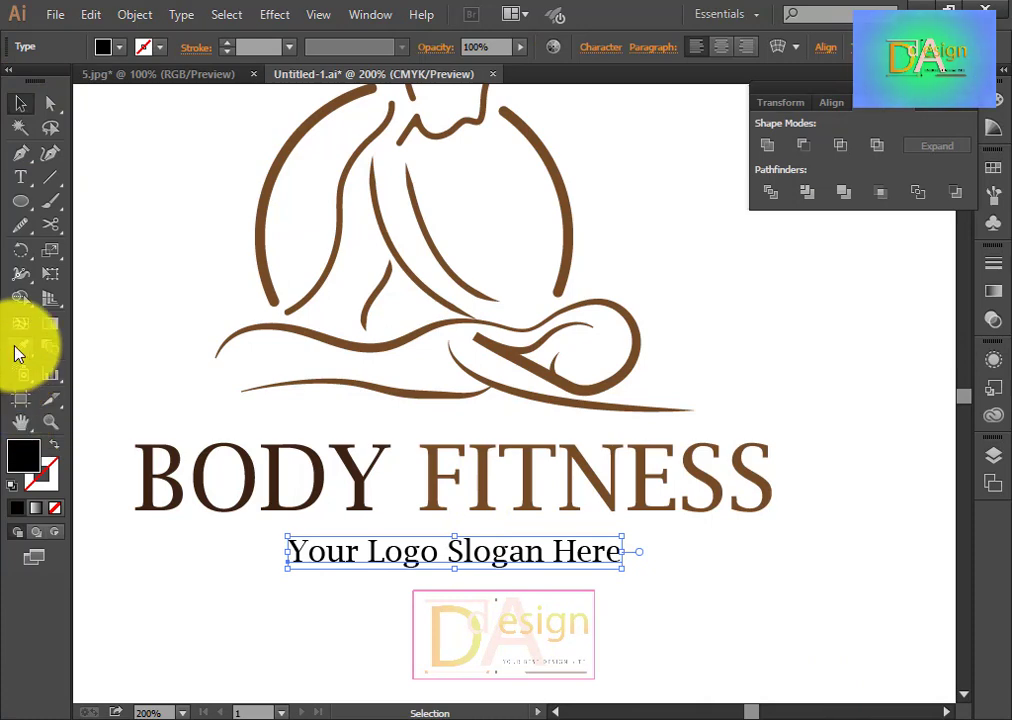
pyautogui.click(265, 233)
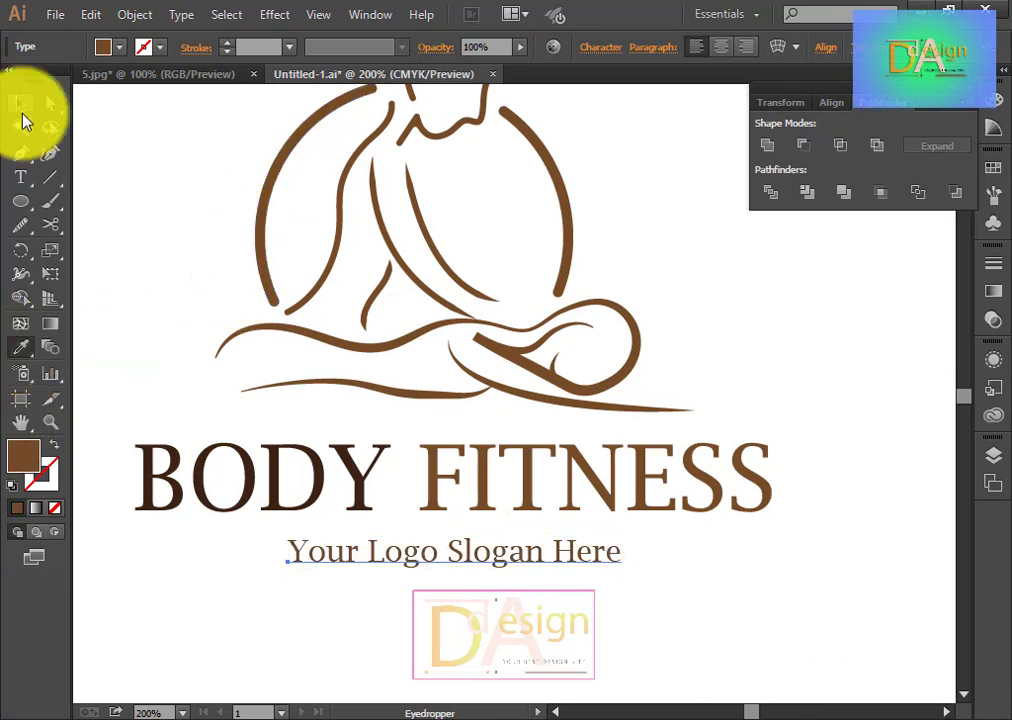
pyautogui.click(21, 103)
pyautogui.click(240, 278)
# Step: Group all parts of the BODY FITNESS logo together
pyautogui.scroll(1, 436, 640)
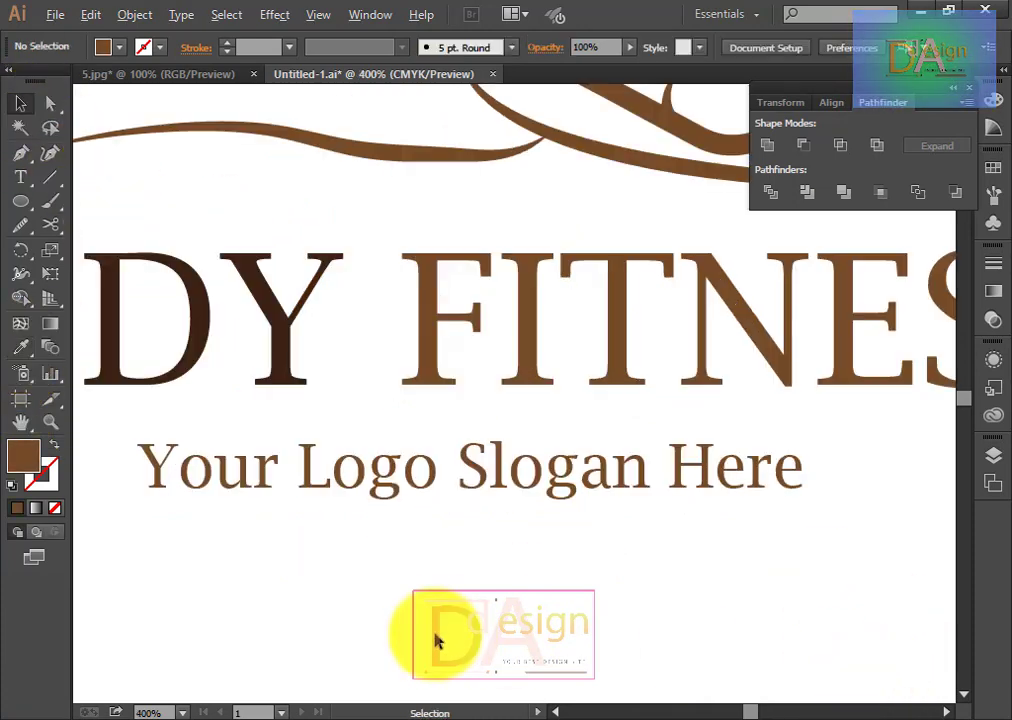
pyautogui.scroll(-3, 436, 640)
pyautogui.scroll(-2, 440, 640)
pyautogui.scroll(1, 452, 640)
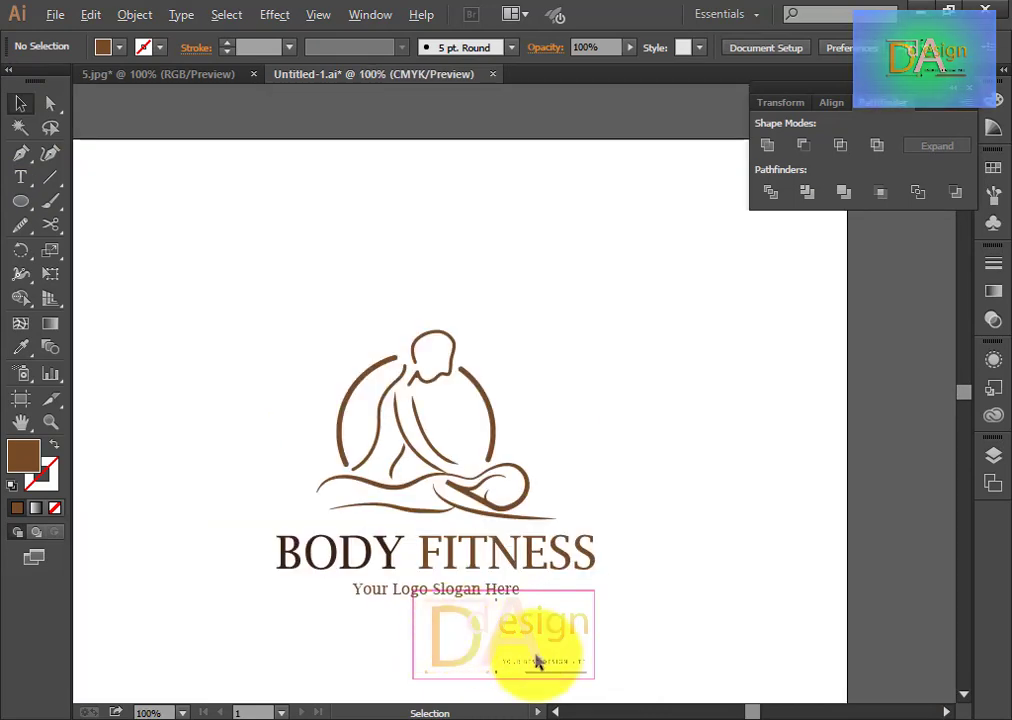
pyautogui.moveTo(568, 615)
pyautogui.mouseDown()
pyautogui.moveTo(581, 481)
pyautogui.moveTo(563, 581)
pyautogui.mouseUp()
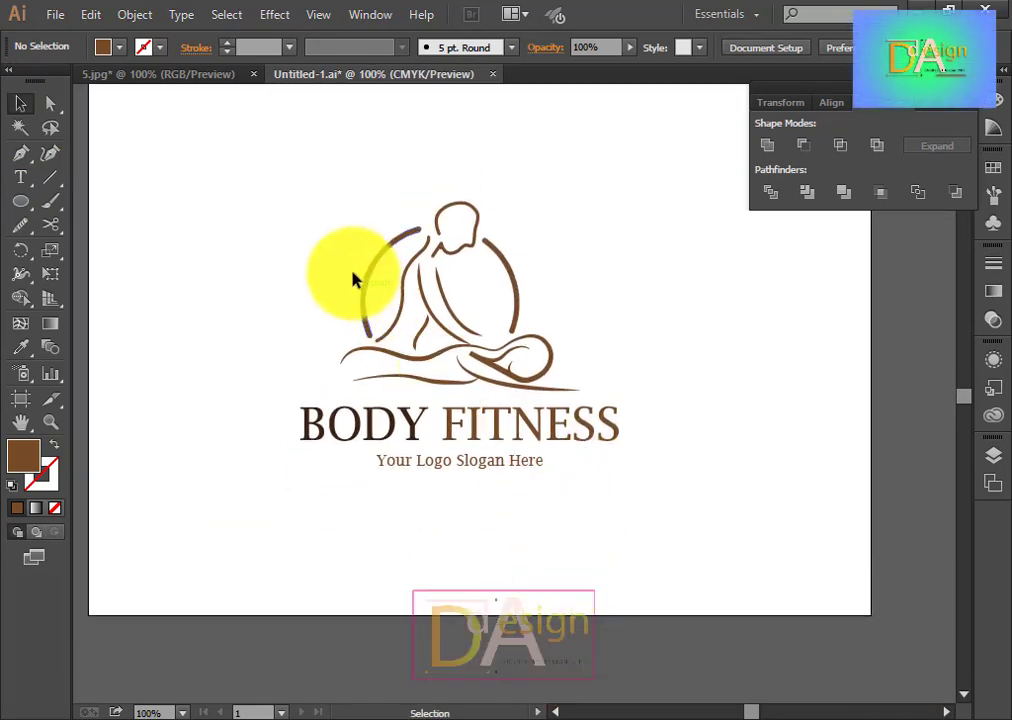
pyautogui.moveTo(261, 168); pyautogui.dragTo(655, 592)
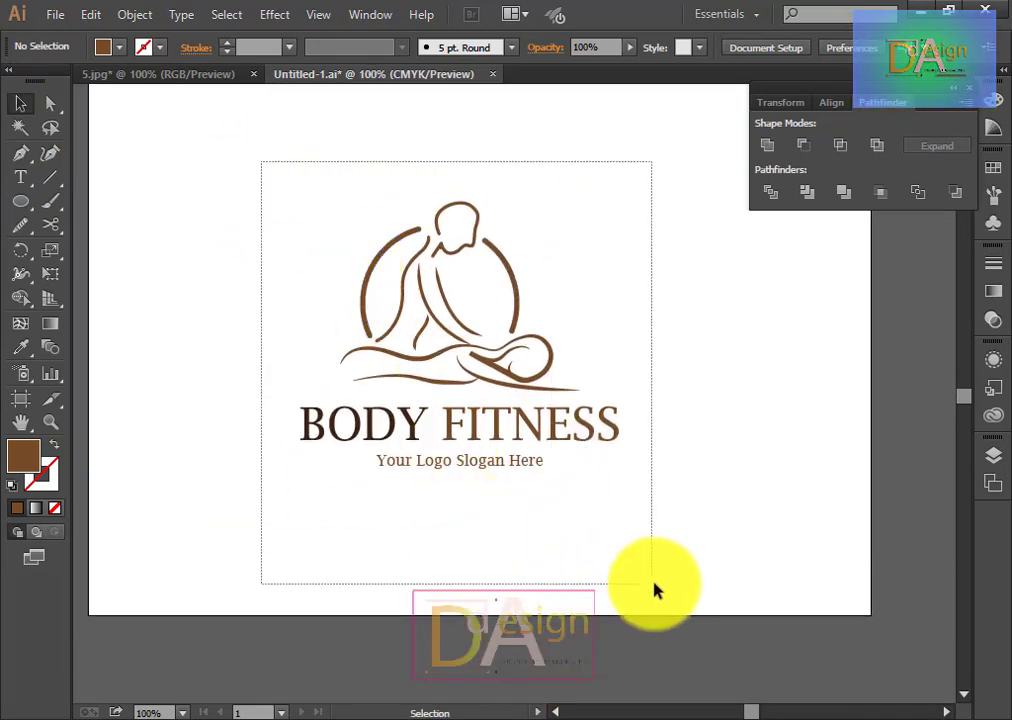
pyautogui.rightClick(501, 421)
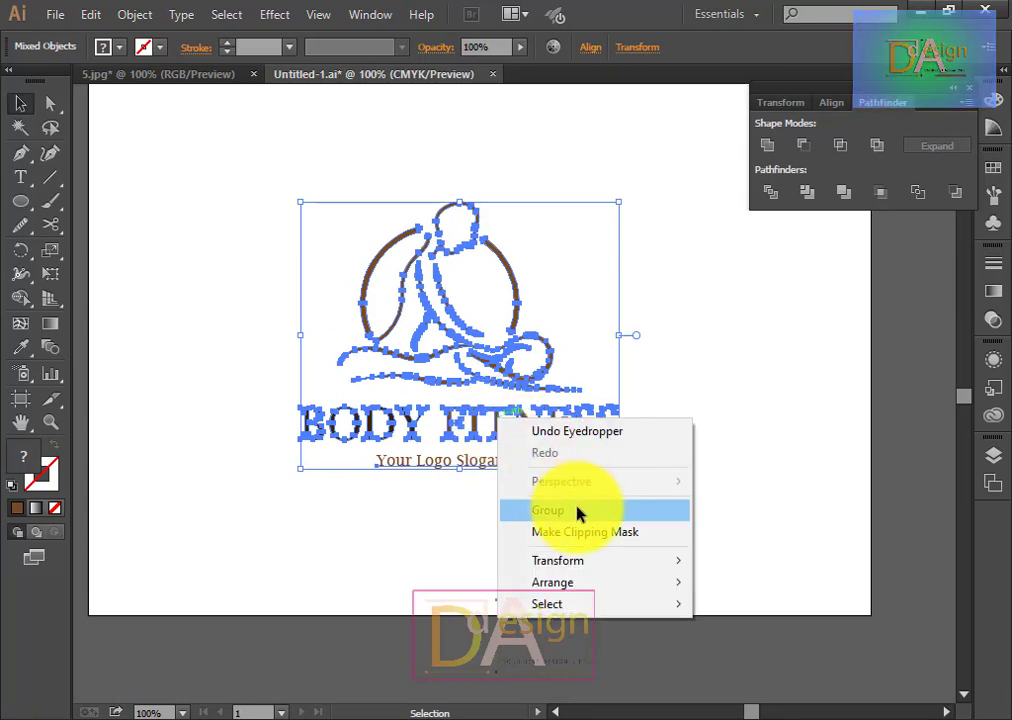
pyautogui.click(576, 512)
pyautogui.click(735, 540)
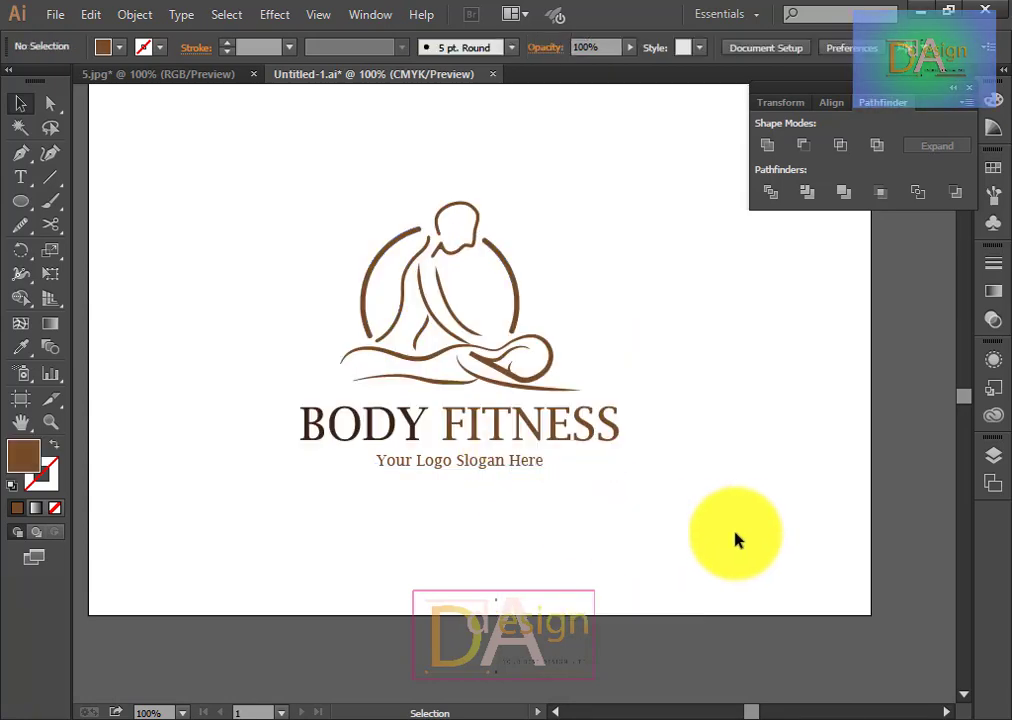
# Step: Save the document and export the logo as a 300 ppi transparent PNG, Untitled-1.png
pyautogui.click(43, 16)
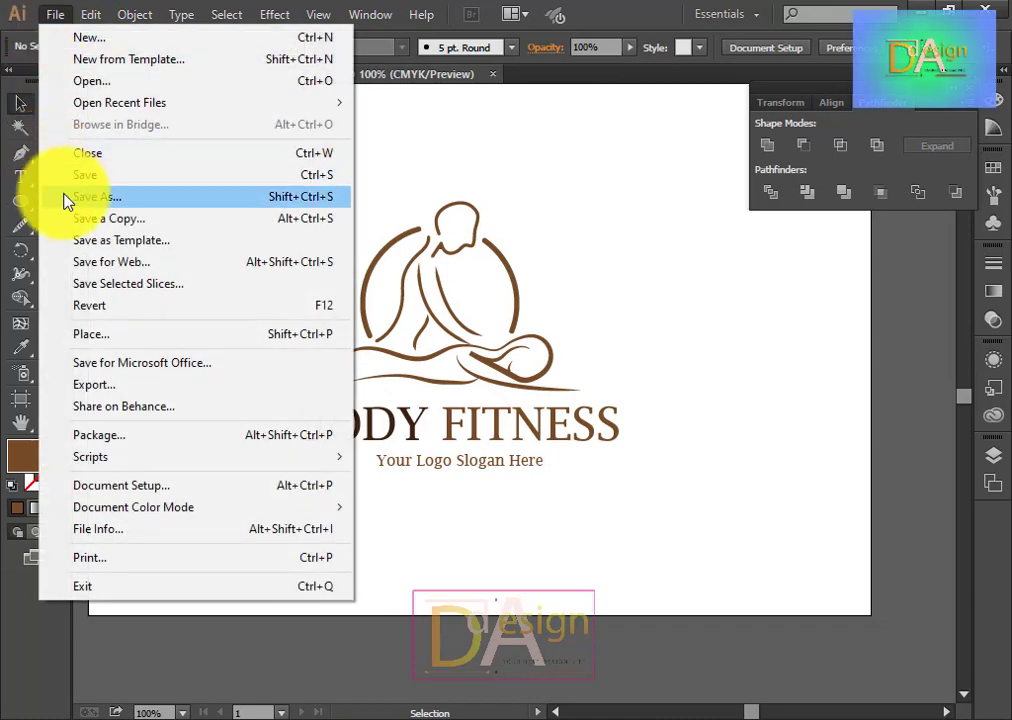
pyautogui.click(76, 182)
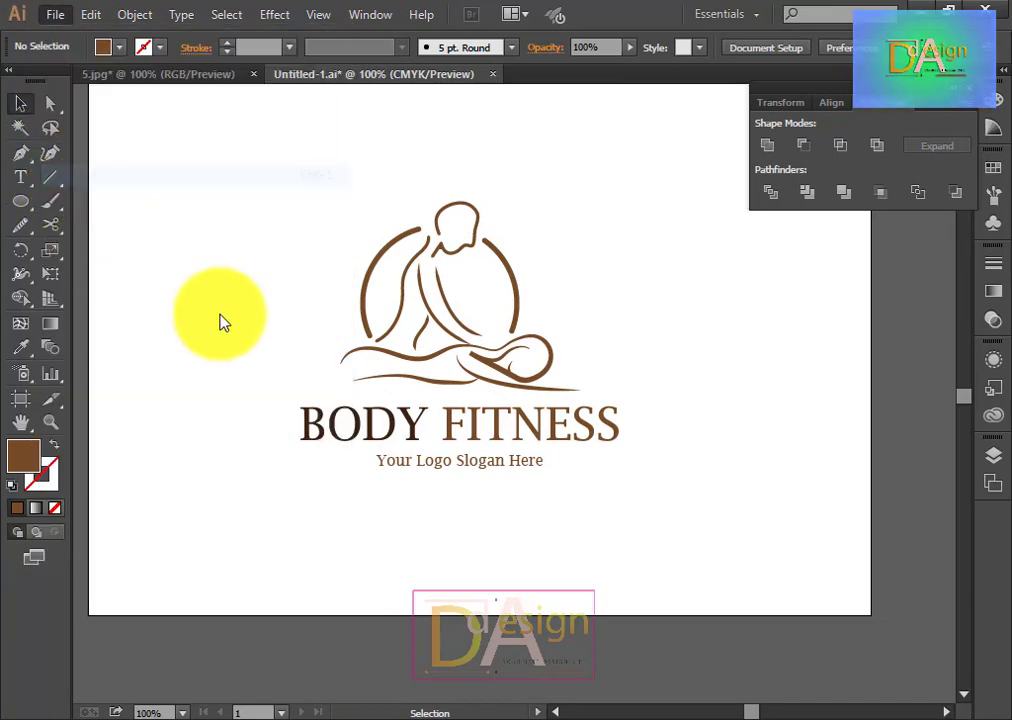
pyautogui.click(52, 16)
pyautogui.click(105, 385)
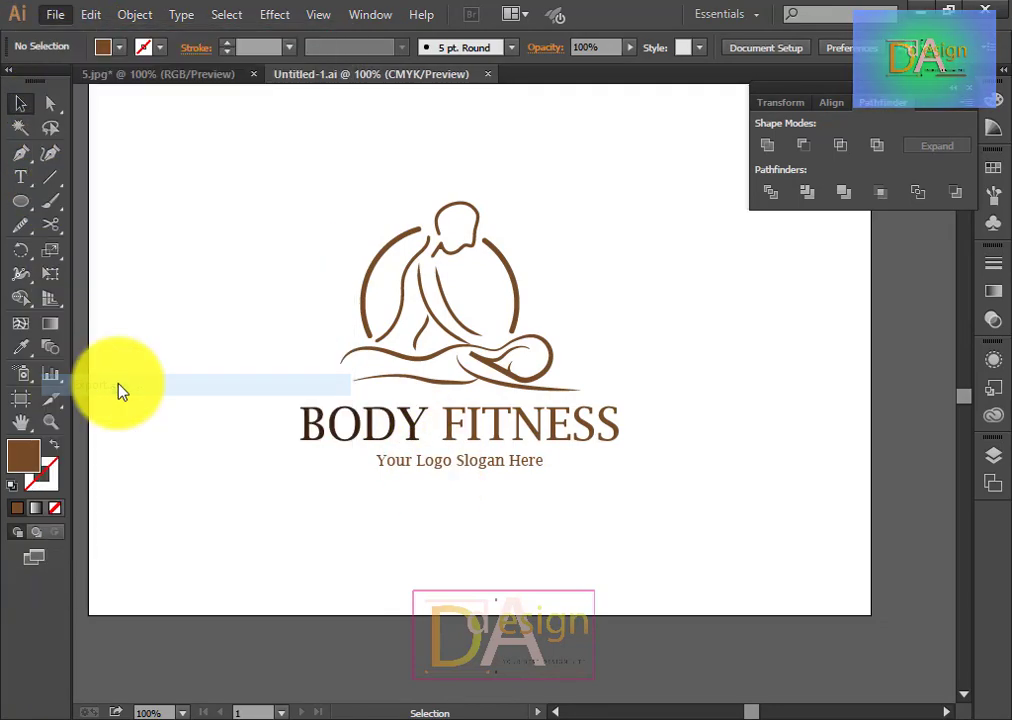
pyautogui.click(221, 550)
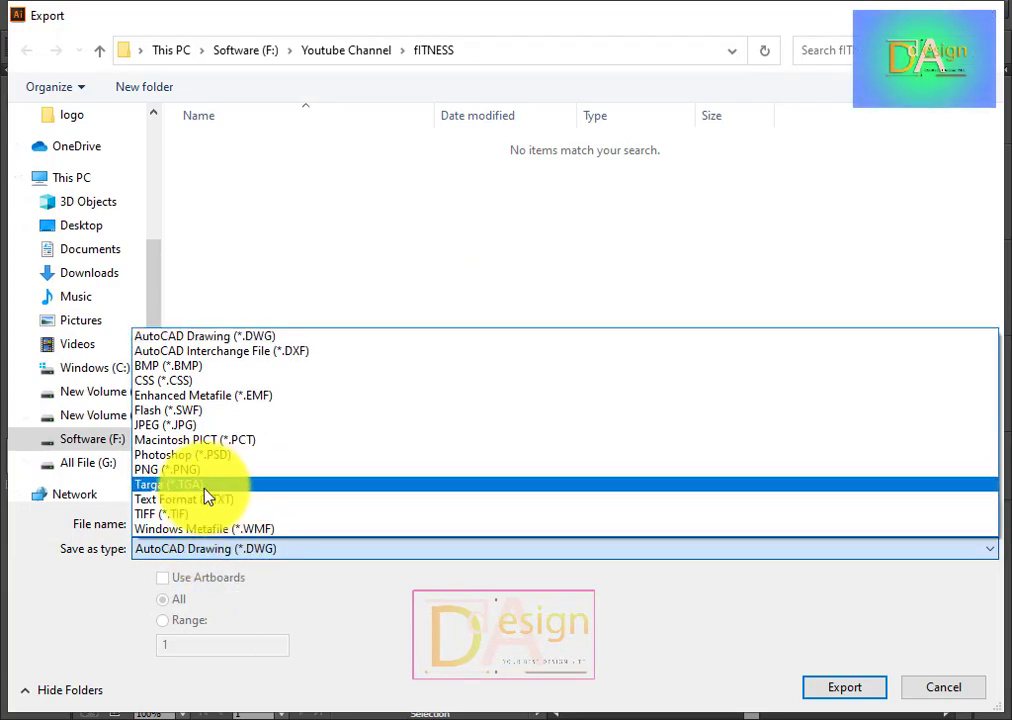
pyautogui.click(170, 470)
pyautogui.click(848, 689)
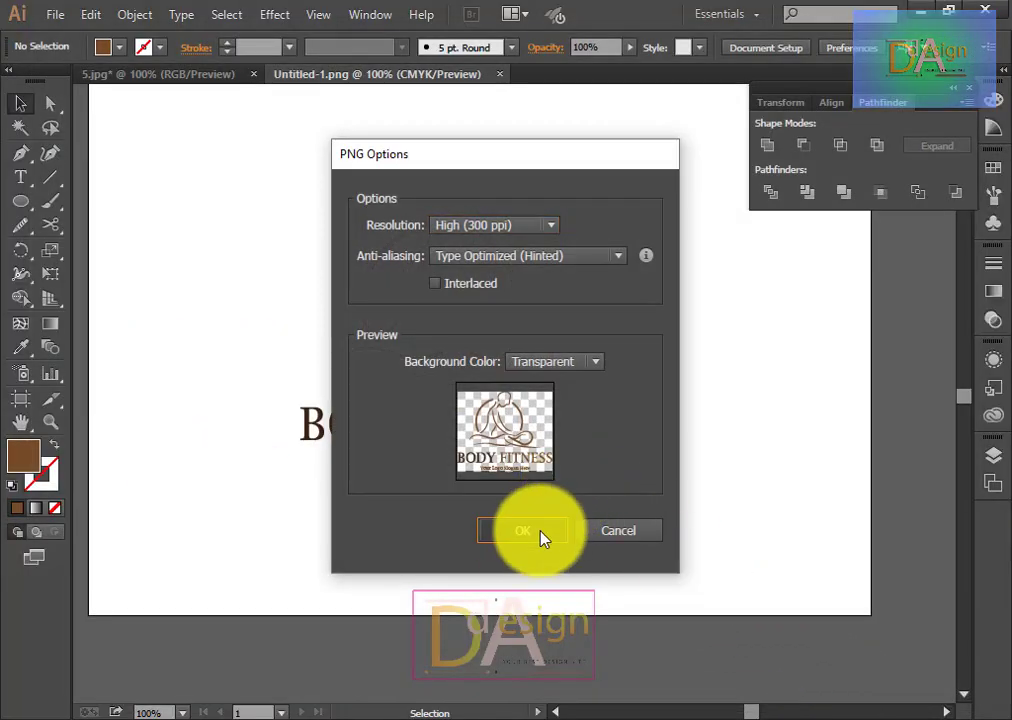
pyautogui.click(542, 533)
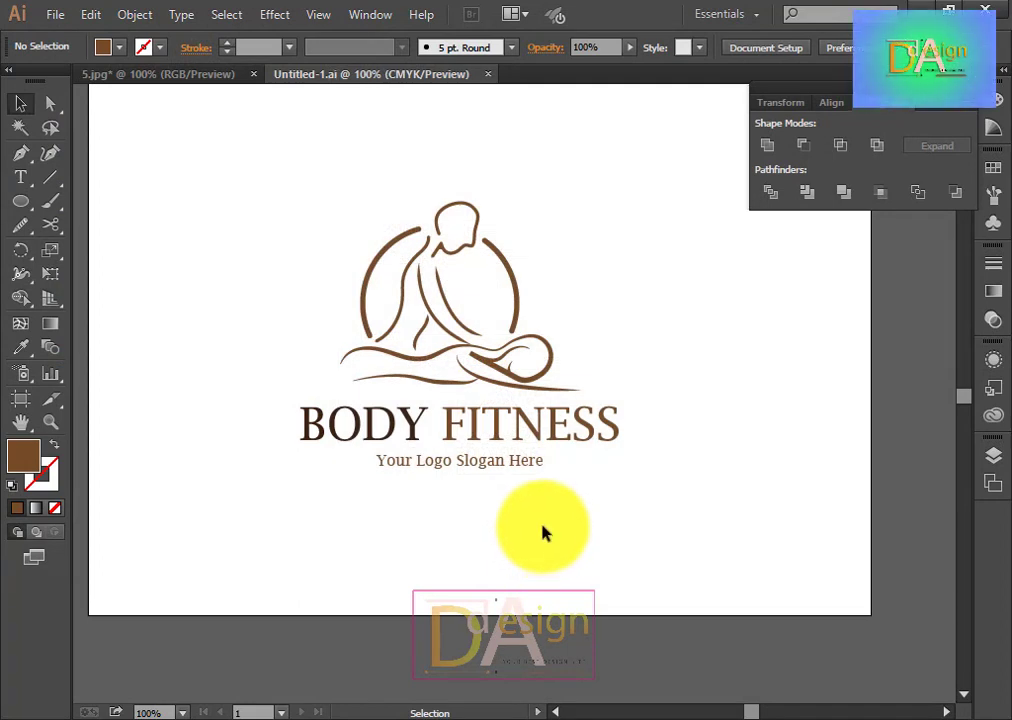
# Step: Minimize Illustrator and the logo folder, then refresh the desktop
pyautogui.click(918, 10)
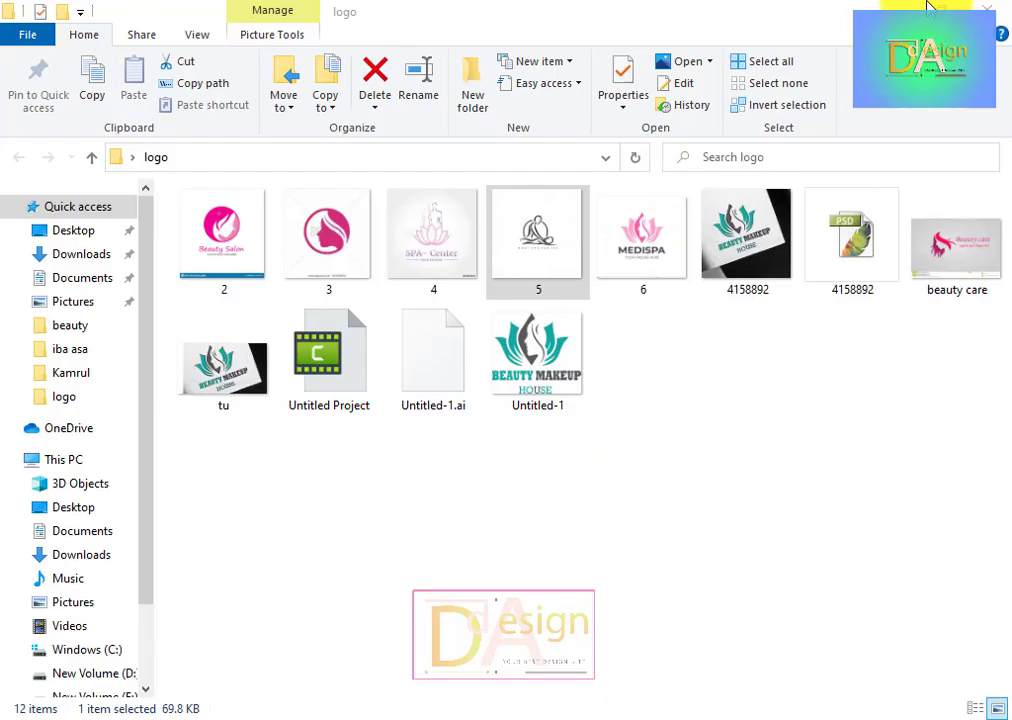
pyautogui.click(895, 12)
pyautogui.rightClick(777, 213)
pyautogui.click(768, 240)
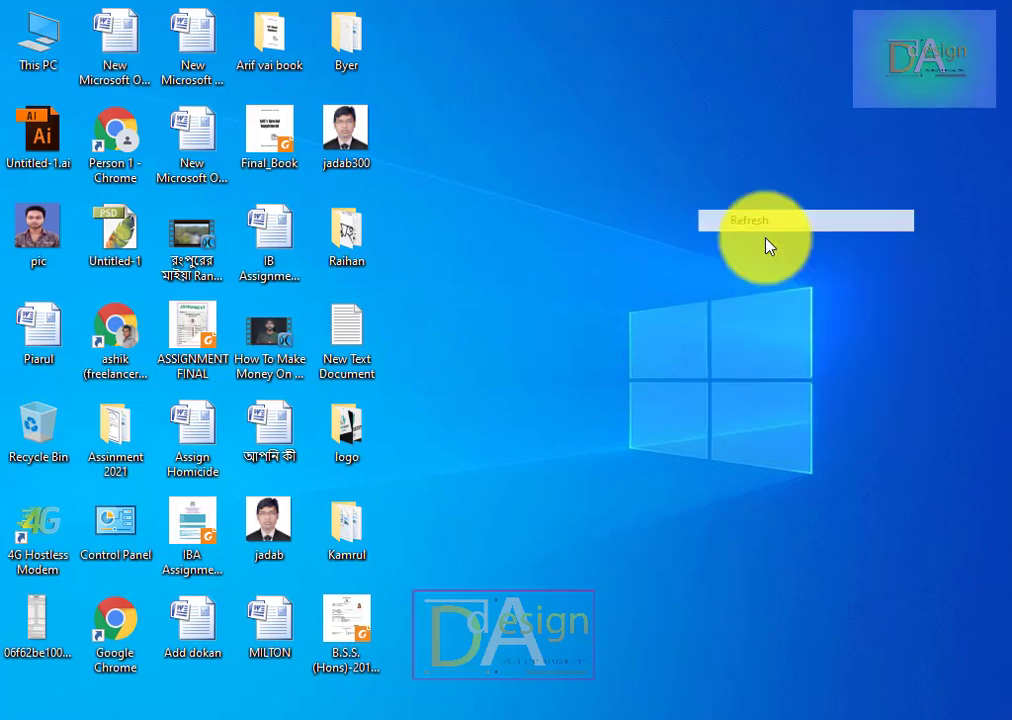
pyautogui.rightClick(588, 252)
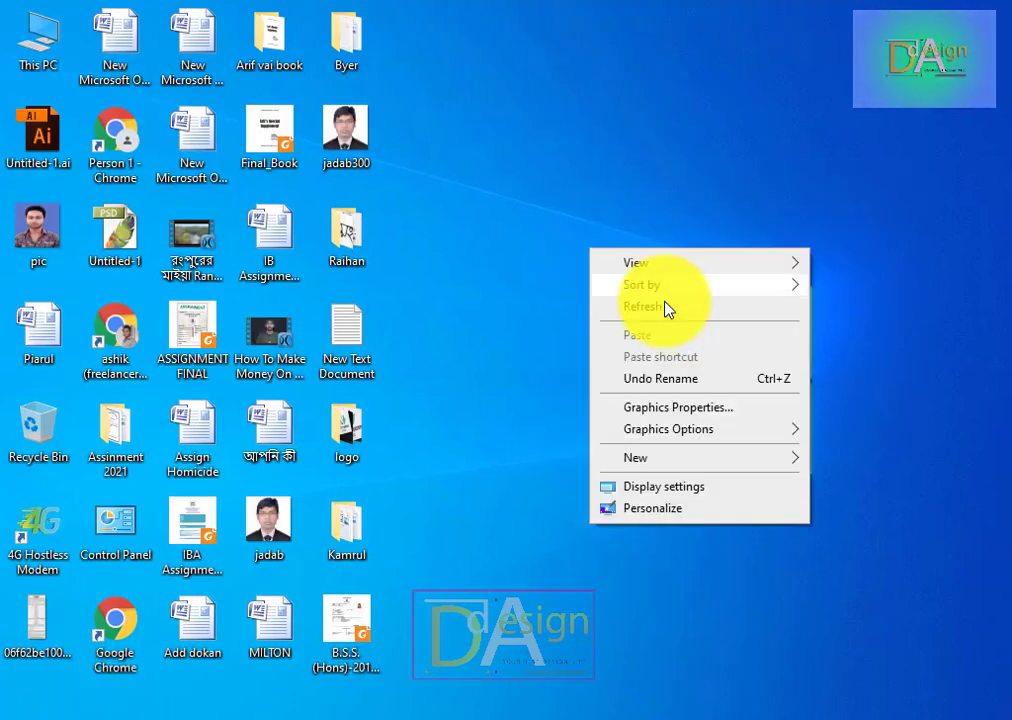
pyautogui.click(668, 308)
# Step: Launch PhotoshopCS6Portable from Windows (C:) > PhotoshopPortable and dismiss the colour-settings error
pyautogui.doubleClick(40, 18)
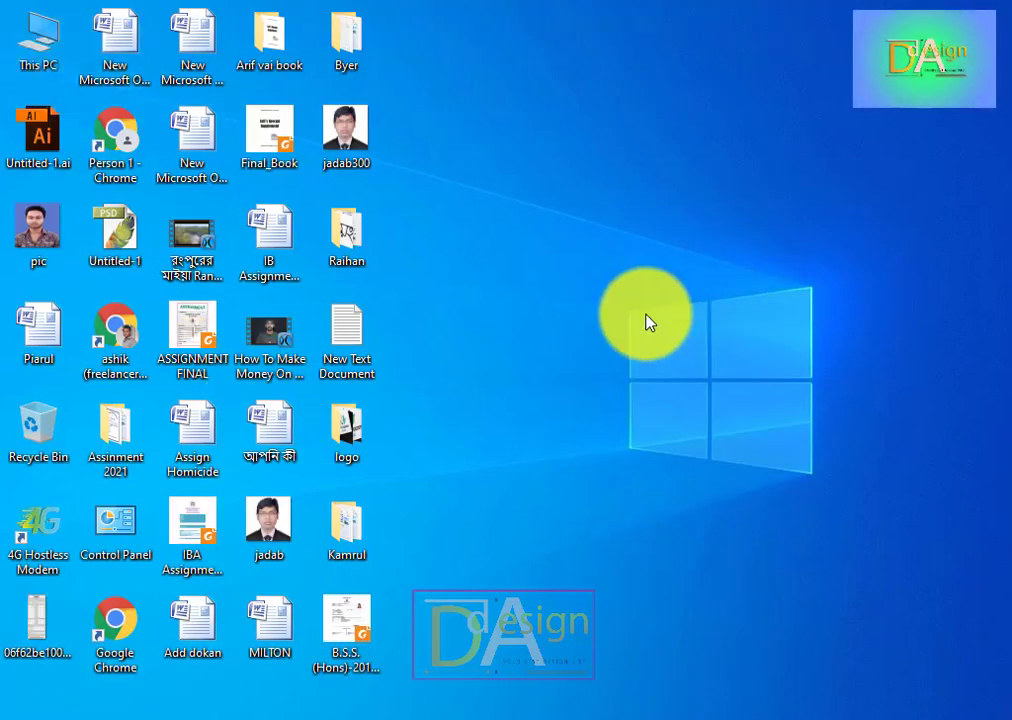
pyautogui.click(290, 435)
pyautogui.doubleClick(290, 435)
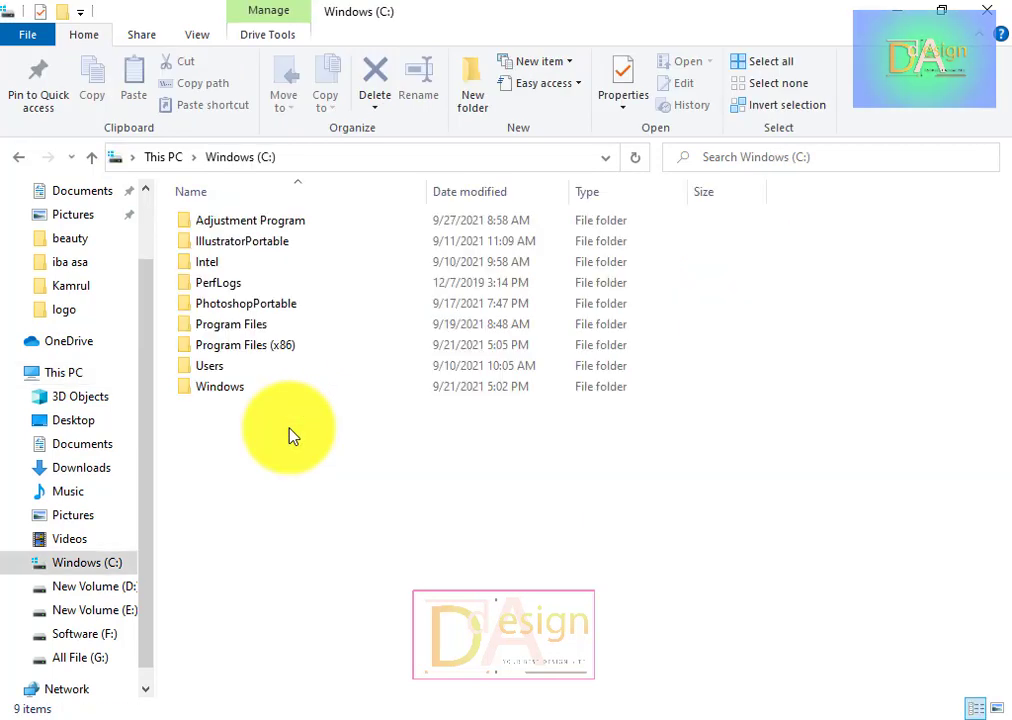
pyautogui.doubleClick(277, 304)
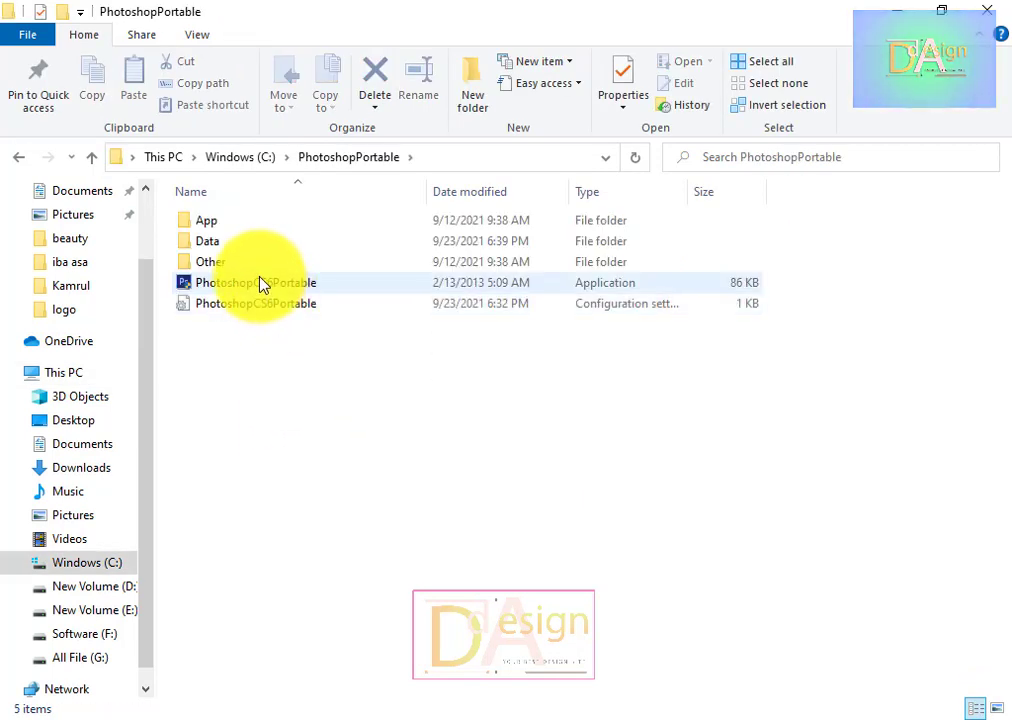
pyautogui.doubleClick(260, 283)
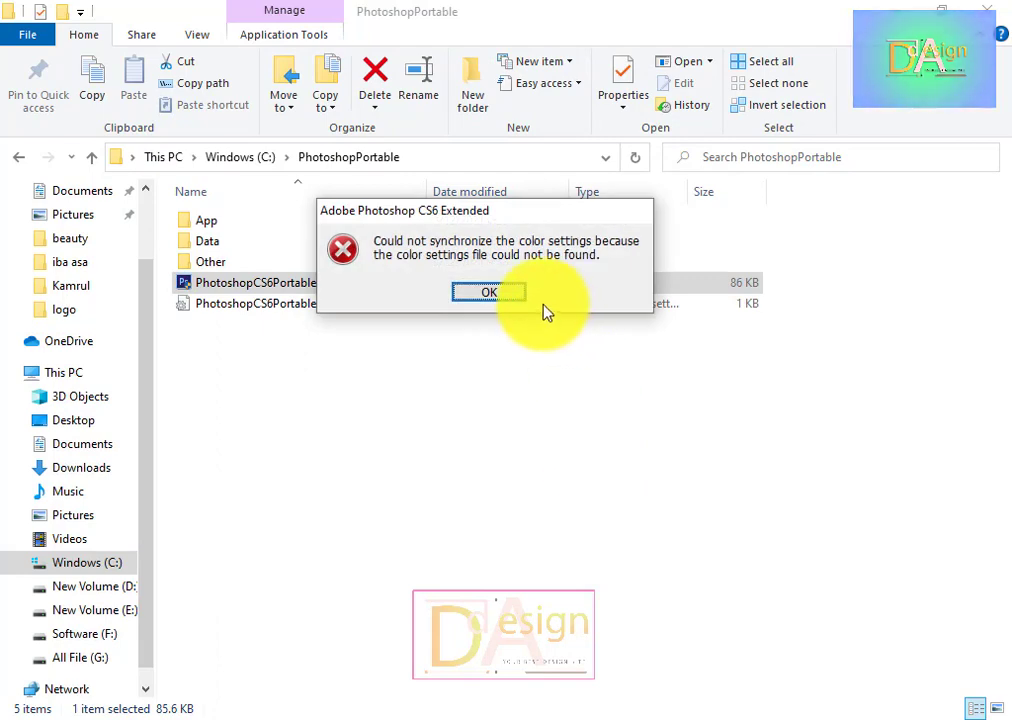
pyautogui.click(500, 292)
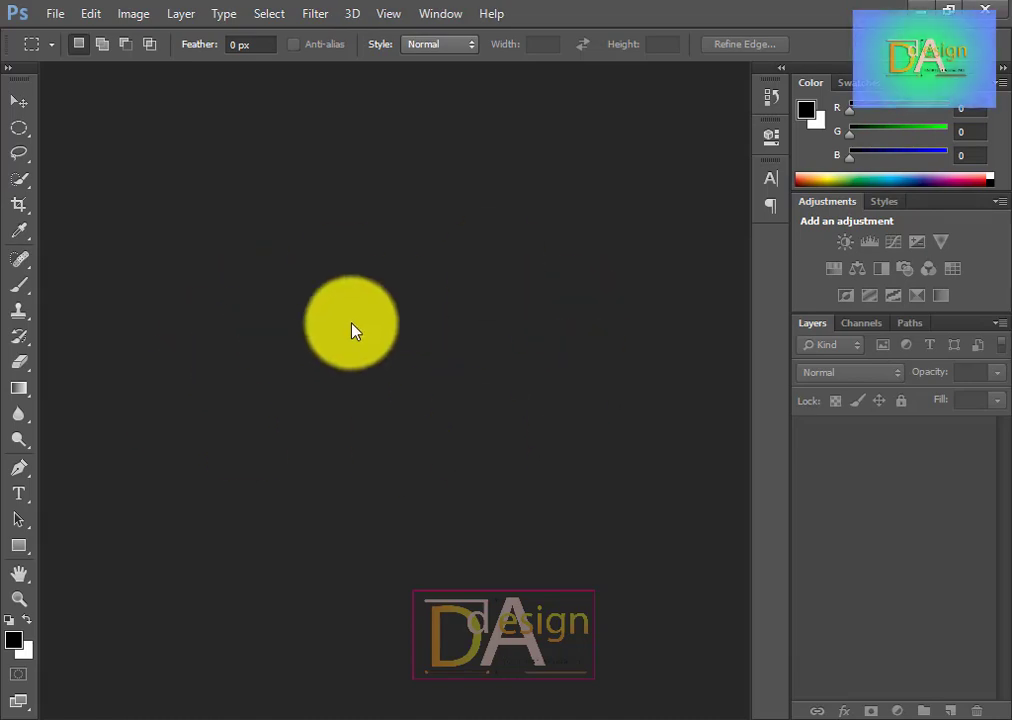
# Step: Open the Logo Mockup on Office Glass Wall from Software (F:), then close it
pyautogui.doubleClick(352, 330)
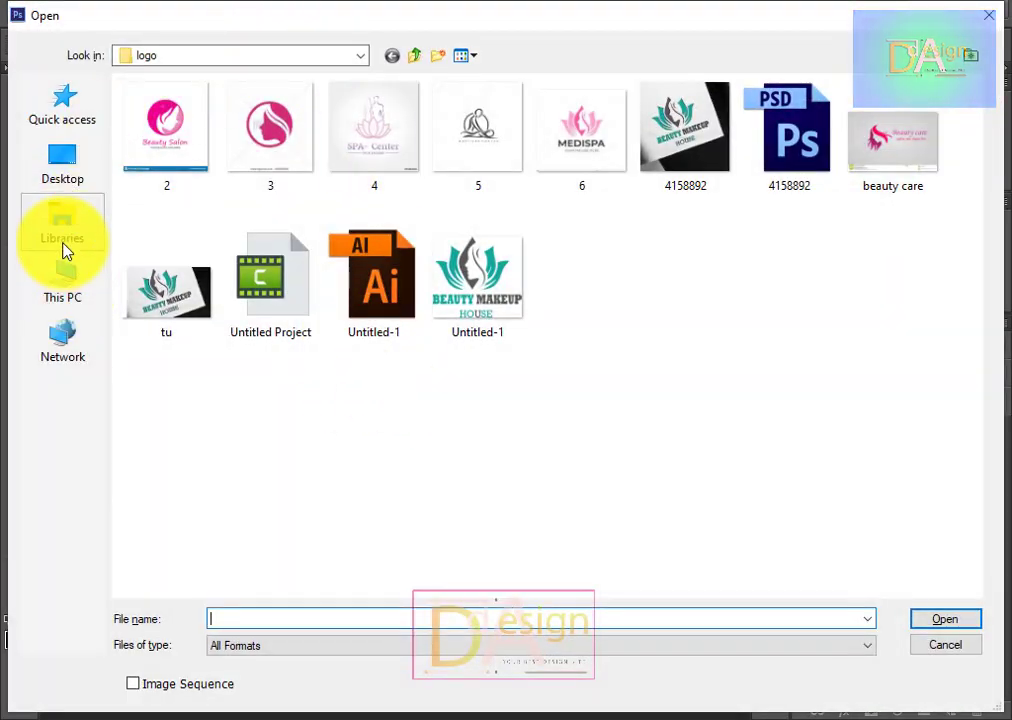
pyautogui.click(70, 285)
pyautogui.click(322, 367)
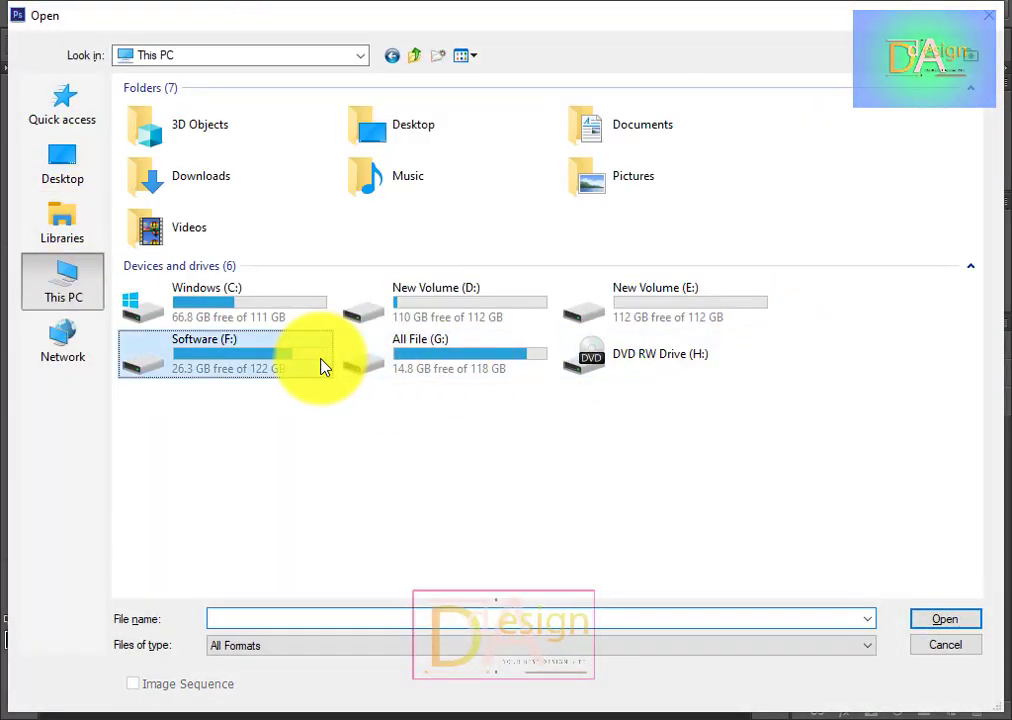
pyautogui.doubleClick(322, 367)
pyautogui.doubleClick(723, 147)
pyautogui.doubleClick(158, 305)
pyautogui.click(199, 135)
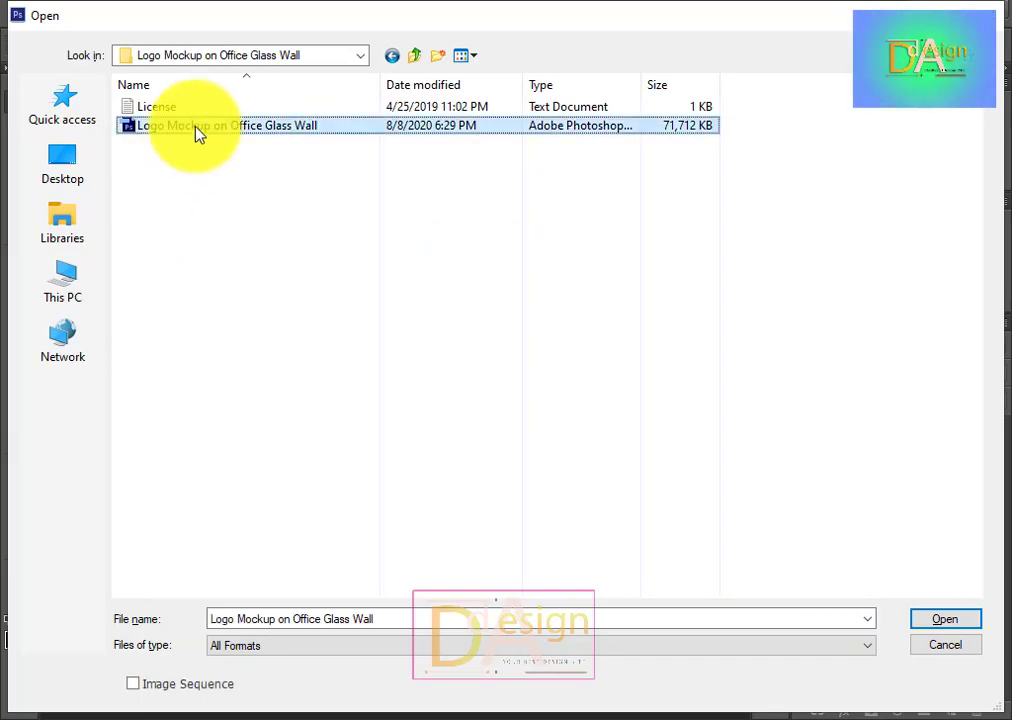
pyautogui.doubleClick(199, 135)
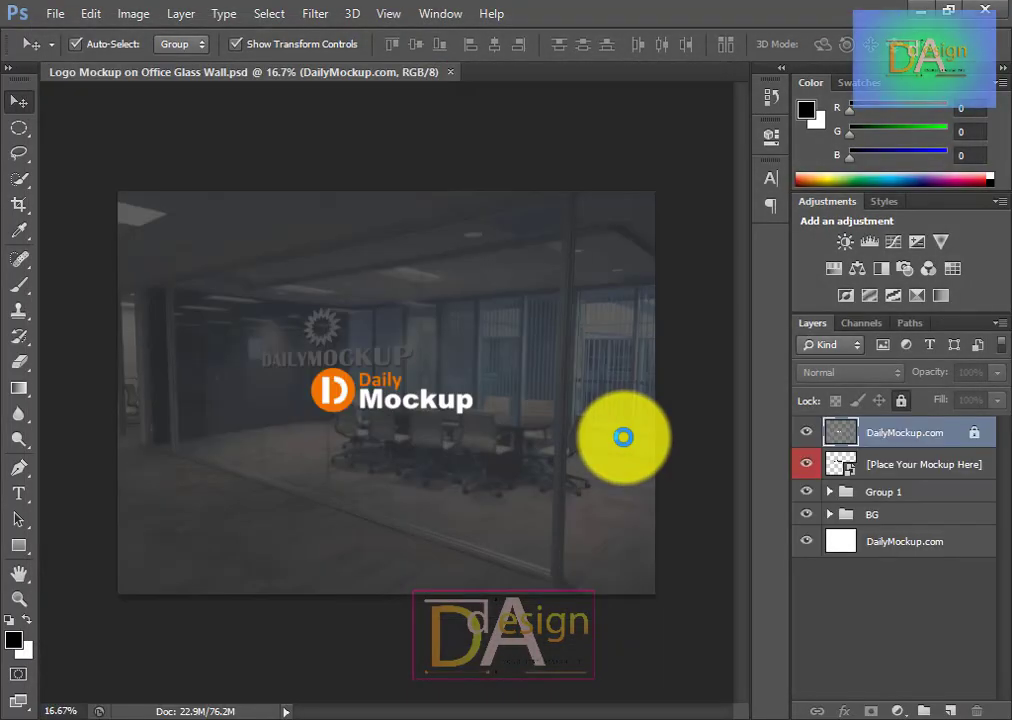
pyautogui.click(450, 72)
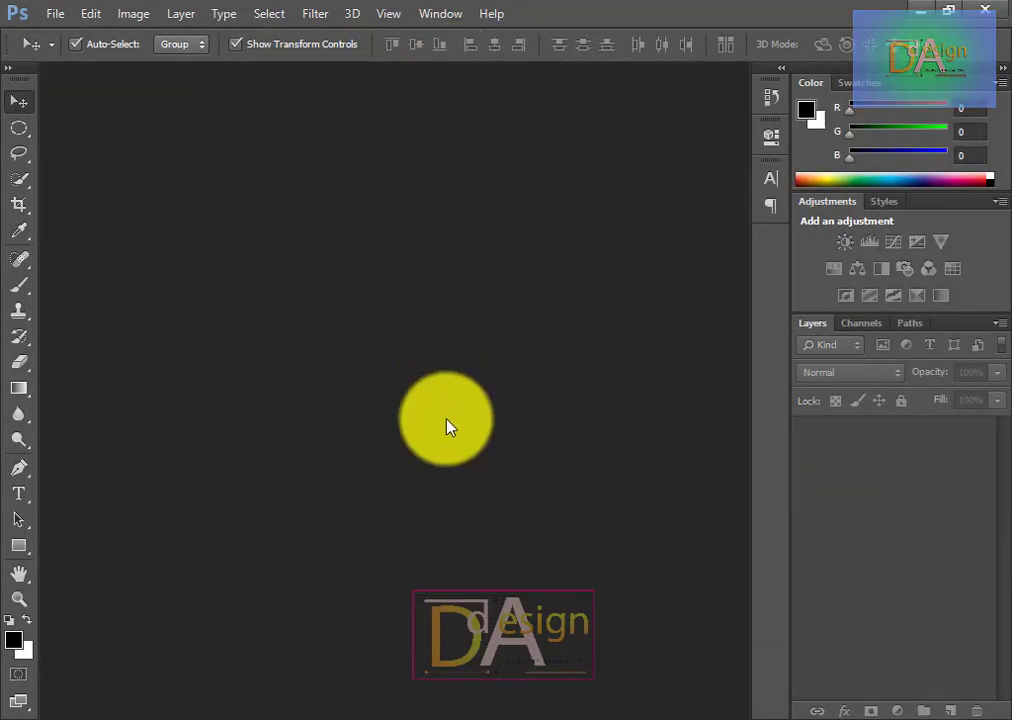
# Step: Open Free Card Embossed Logo Mockup.psd from its folder under 3d logo mockup
pyautogui.doubleClick(447, 427)
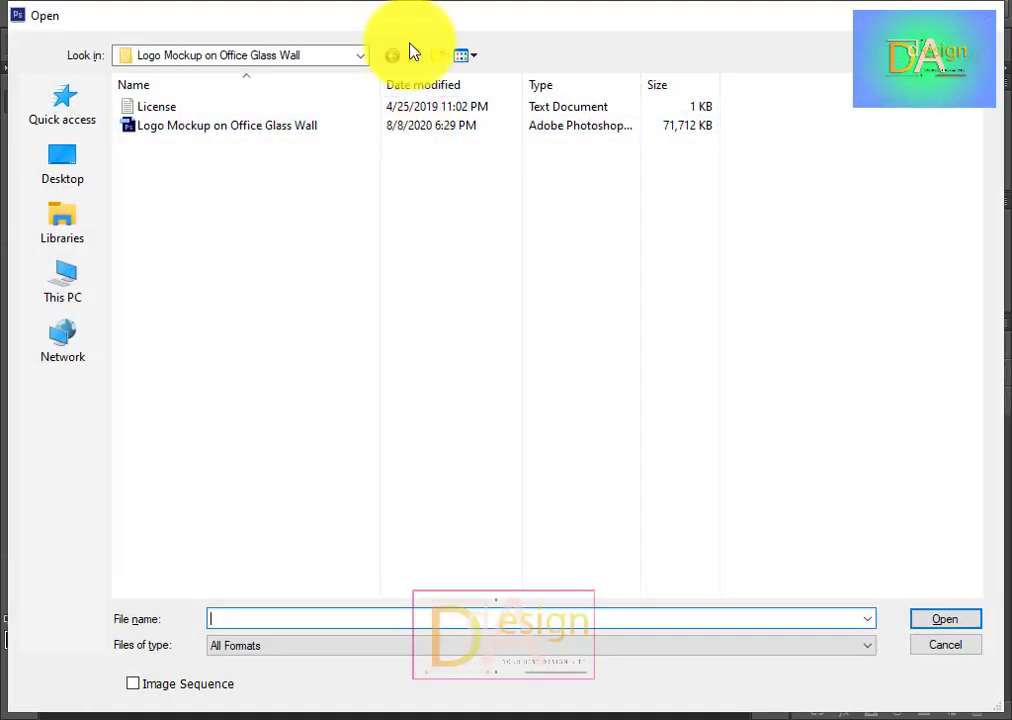
pyautogui.click(420, 62)
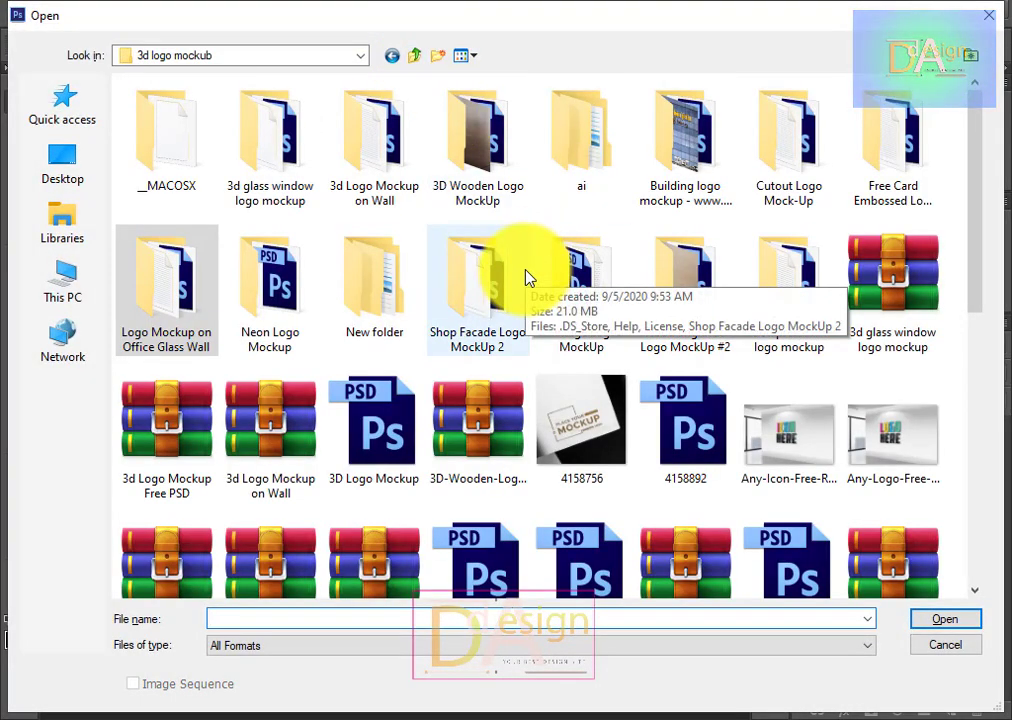
pyautogui.doubleClick(905, 150)
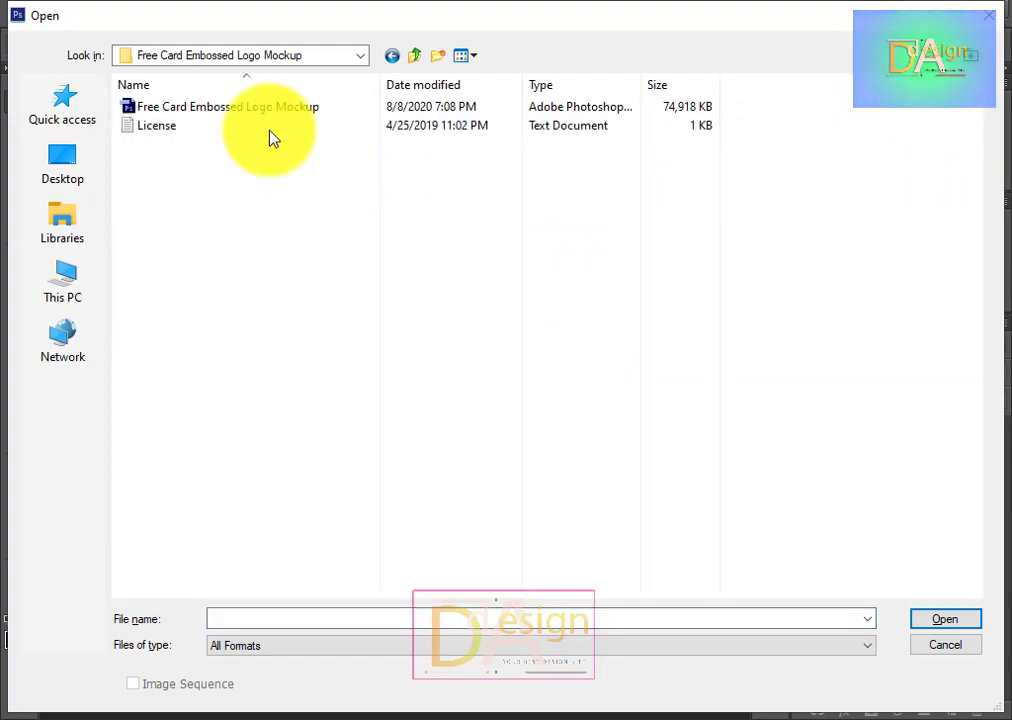
pyautogui.doubleClick(256, 107)
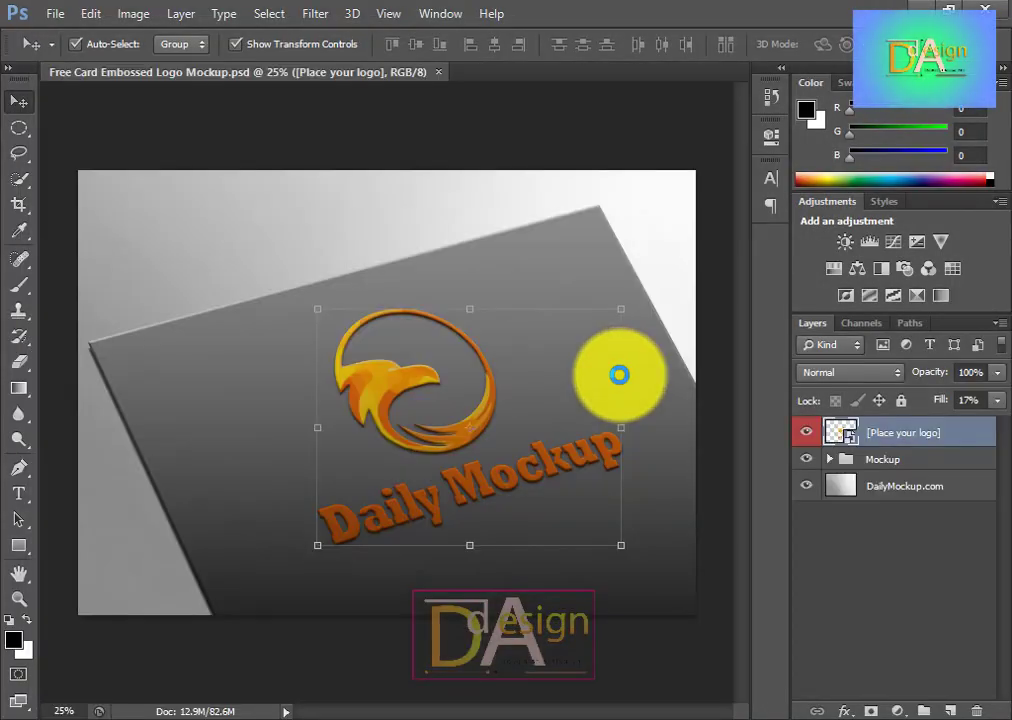
# Step: Edit the contents of the [Place your logo] smart object
pyautogui.click(470, 200)
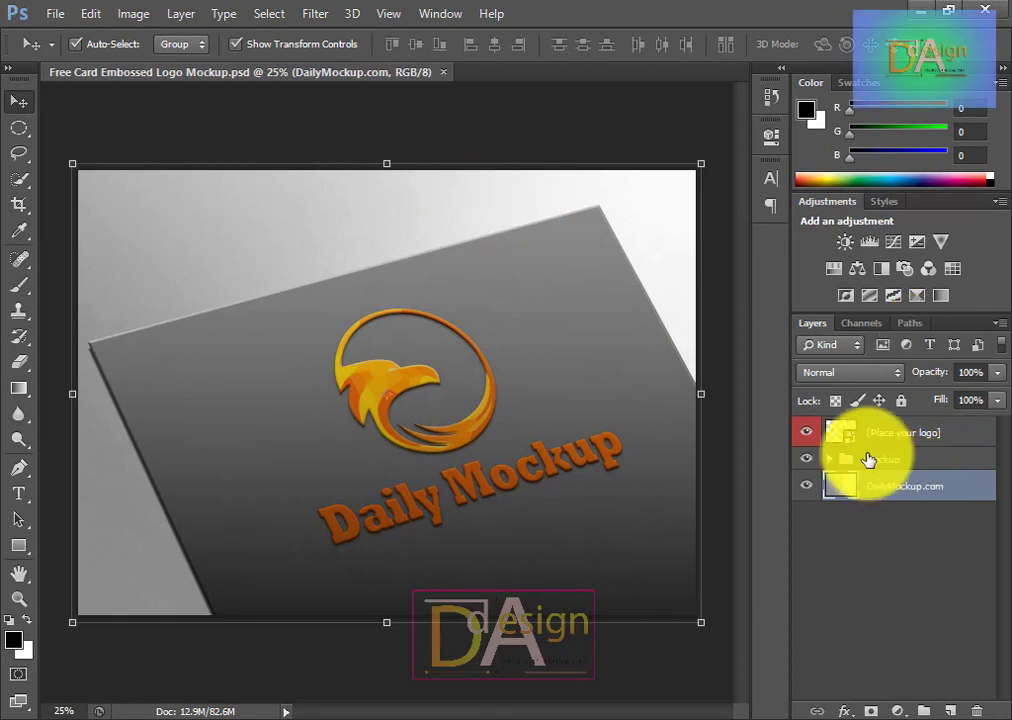
pyautogui.doubleClick(840, 432)
pyautogui.click(575, 345)
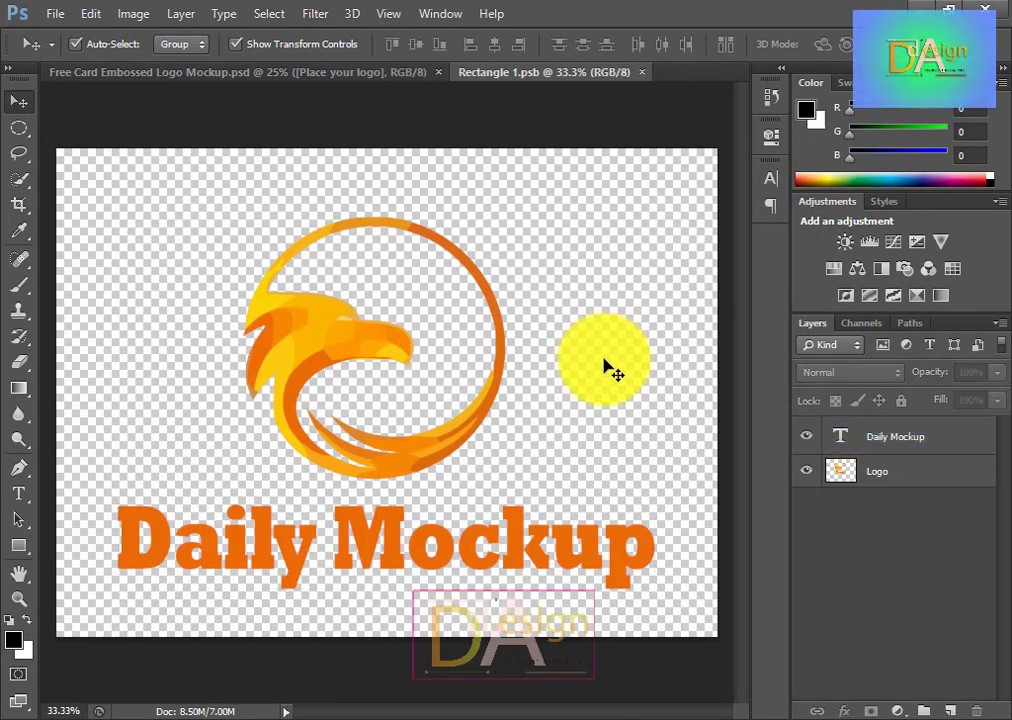
# Step: Open Untitled-1.png from Software (F:) > Youtube Channel > fITNESS
pyautogui.hotkey('ctrl', 'o')
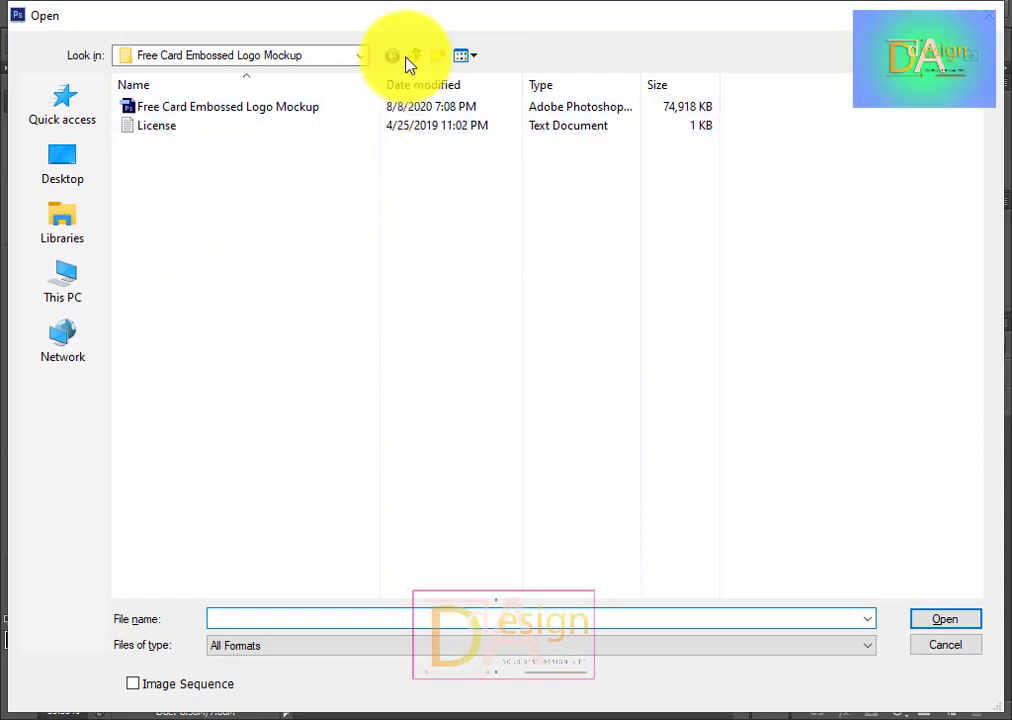
pyautogui.click(414, 58)
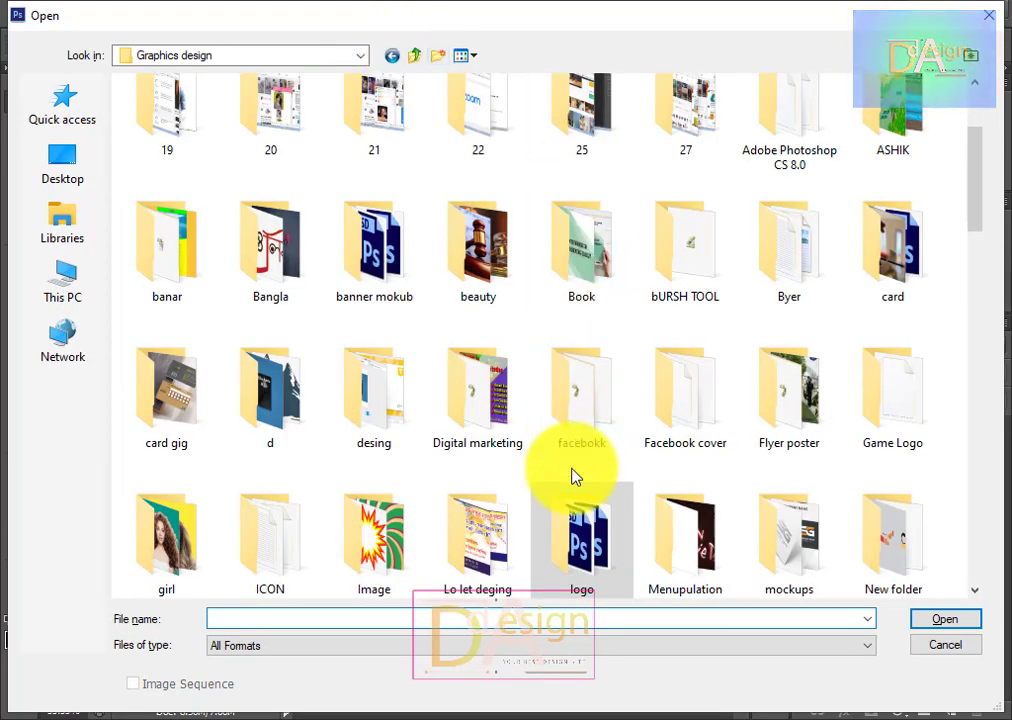
pyautogui.scroll(-10, 575, 477)
pyautogui.click(113, 296)
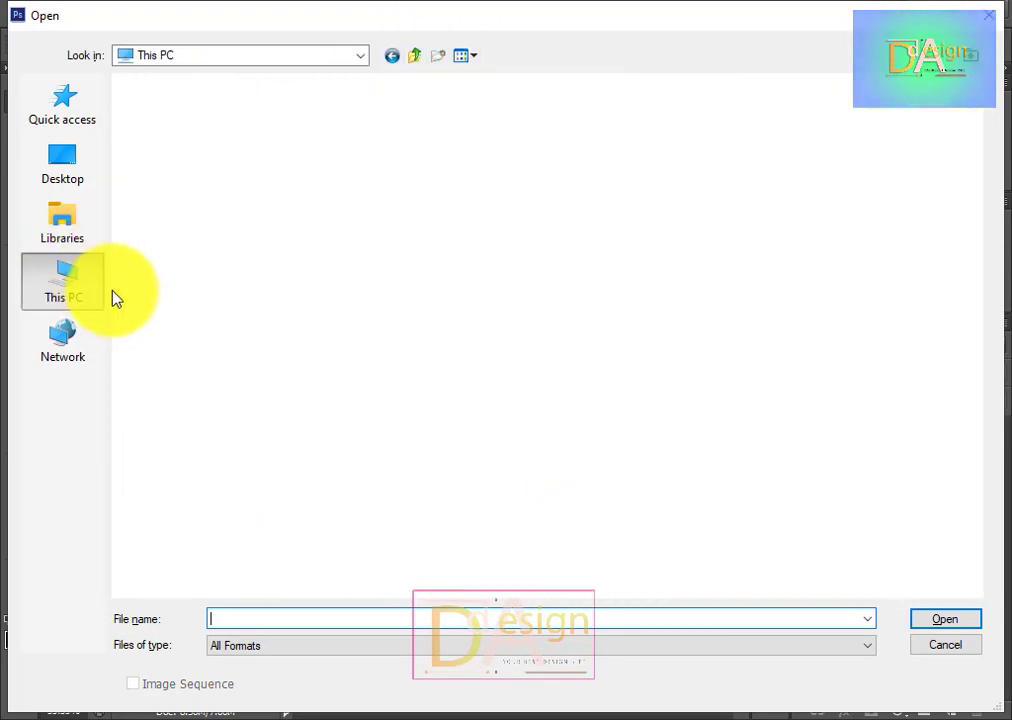
pyautogui.doubleClick(228, 375)
pyautogui.scroll(-5, 600, 500)
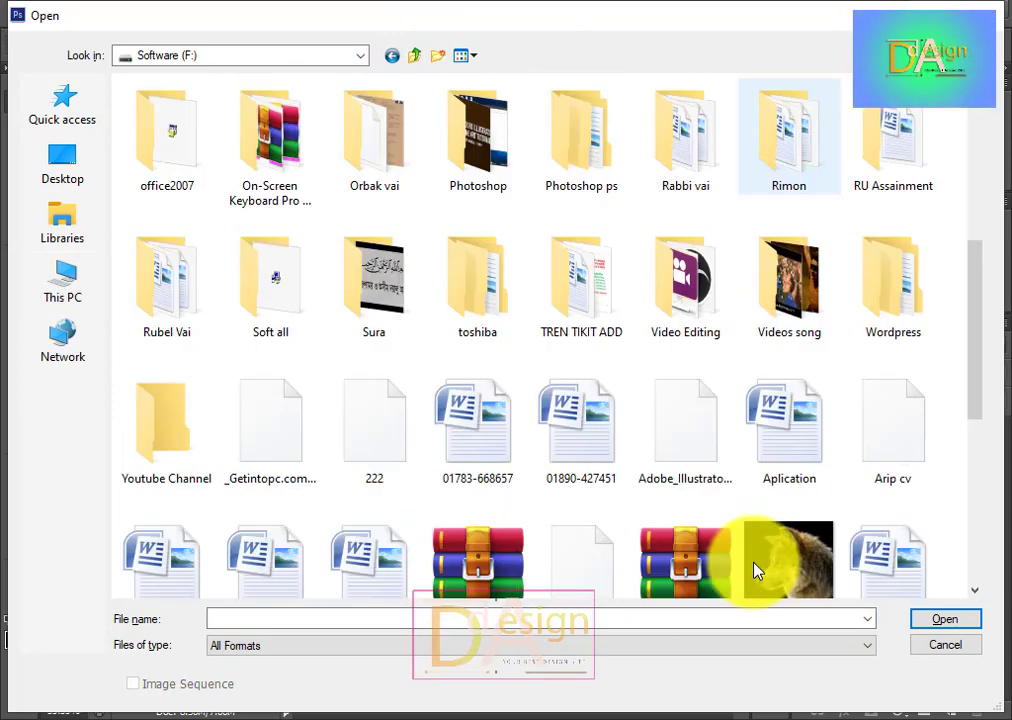
pyautogui.doubleClick(195, 443)
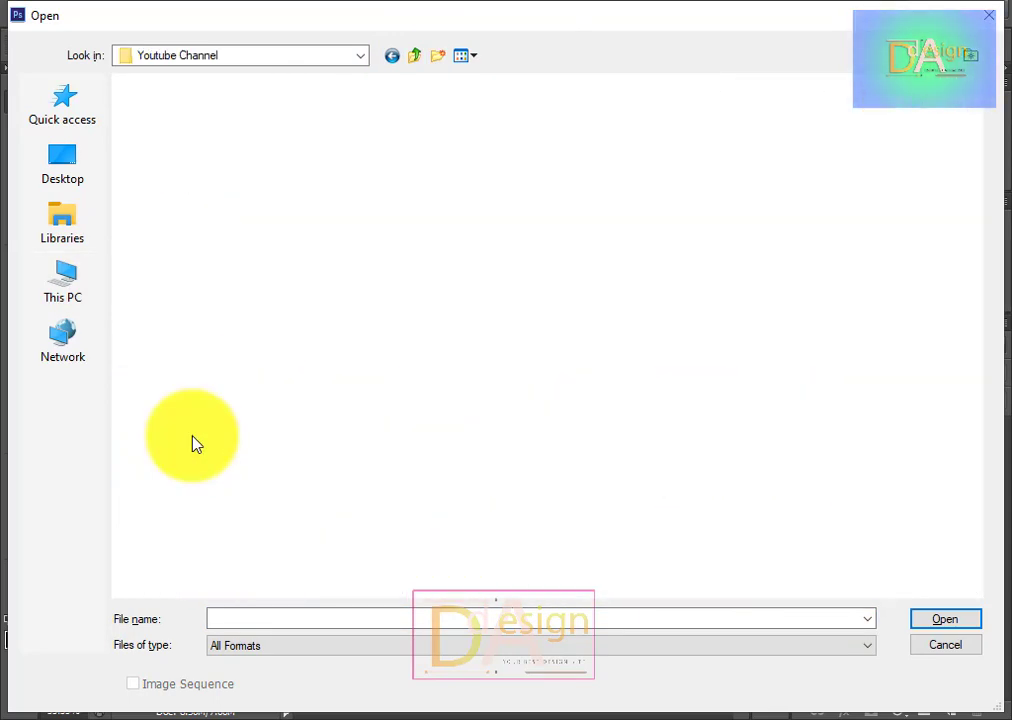
pyautogui.doubleClick(472, 340)
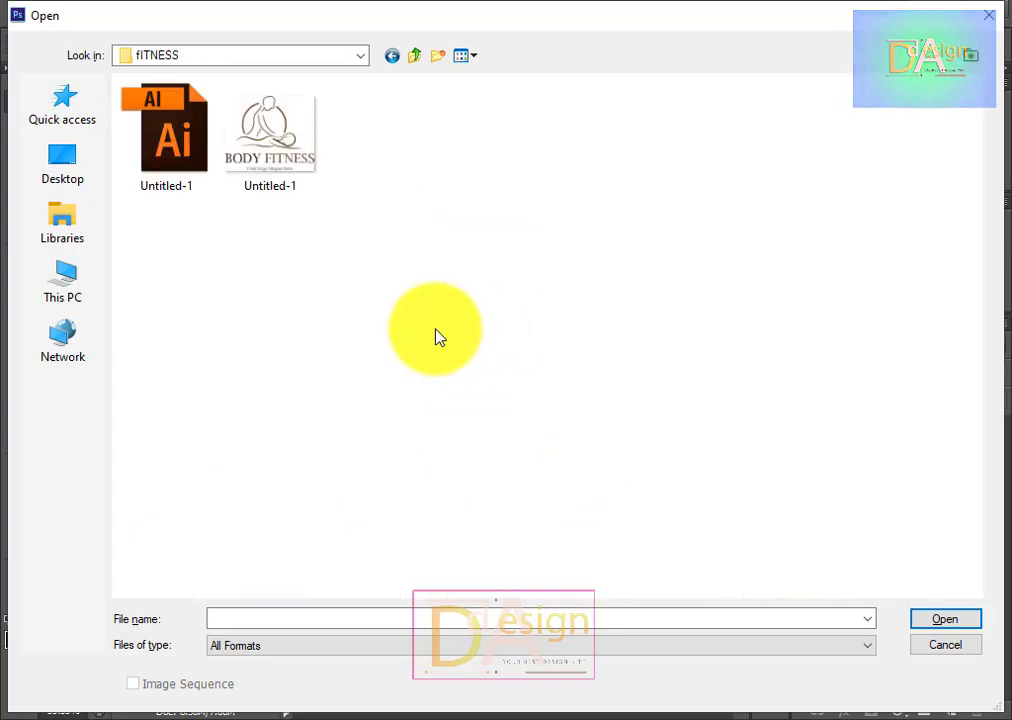
pyautogui.doubleClick(278, 150)
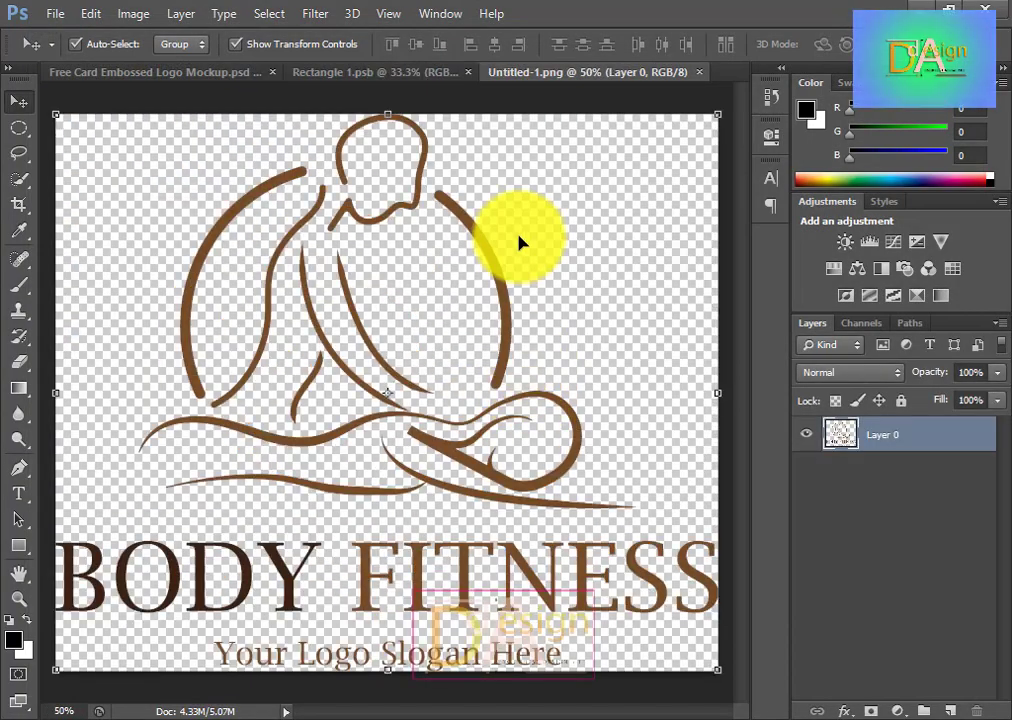
# Step: Place the BODY FITNESS logo as Layer 1 in Rectangle 1.psb and hide the Logo and Daily Mockup layers
pyautogui.moveTo(447, 450)
pyautogui.mouseDown()
pyautogui.moveTo(425, 305)
pyautogui.moveTo(463, 411)
pyautogui.mouseUp()
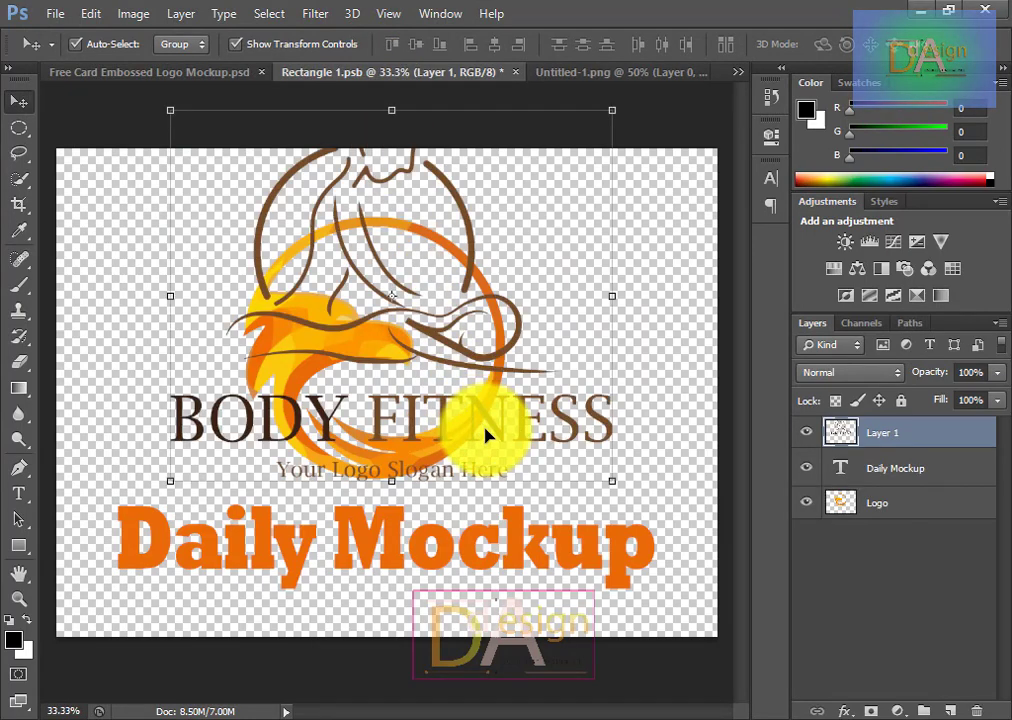
pyautogui.click(625, 568)
pyautogui.click(487, 345)
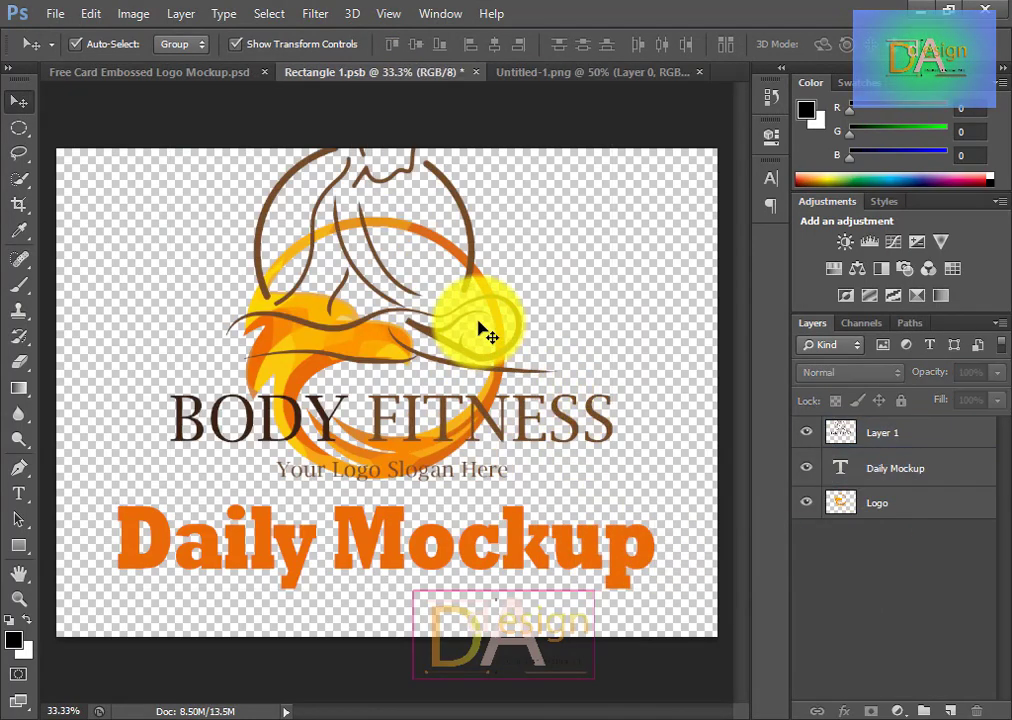
pyautogui.click(940, 432)
pyautogui.moveTo(375, 294)
pyautogui.mouseDown()
pyautogui.moveTo(392, 432)
pyautogui.moveTo(389, 379)
pyautogui.mouseUp()
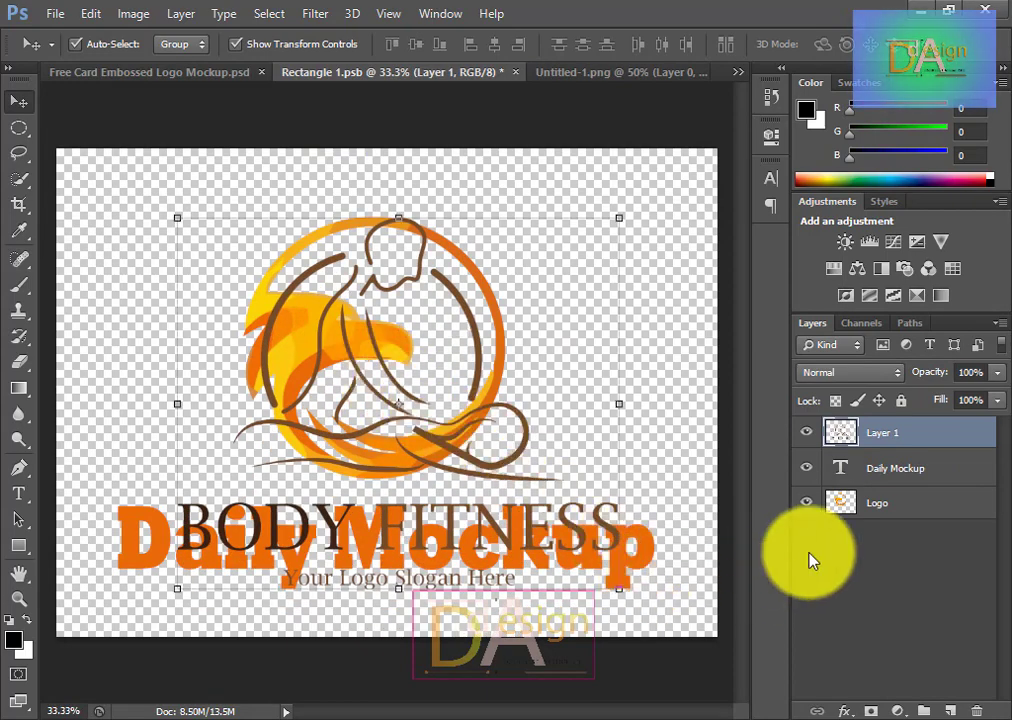
pyautogui.click(806, 502)
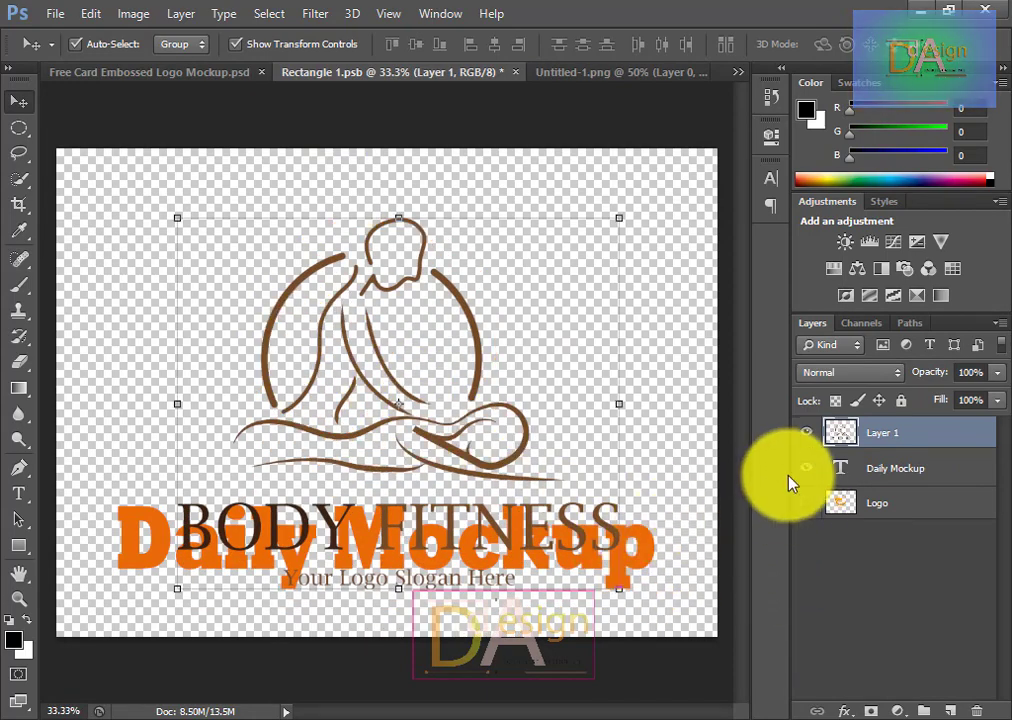
pyautogui.click(806, 468)
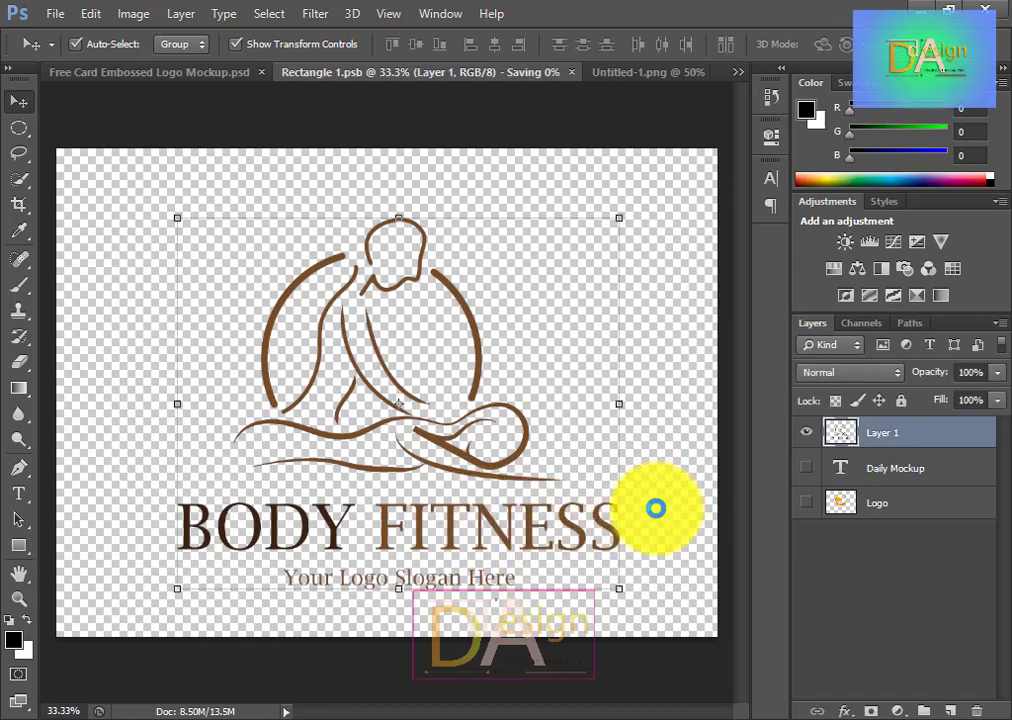
# Step: Return to the card mockup, toggle the grey backdrop, and expand the Mockup group
pyautogui.click(155, 73)
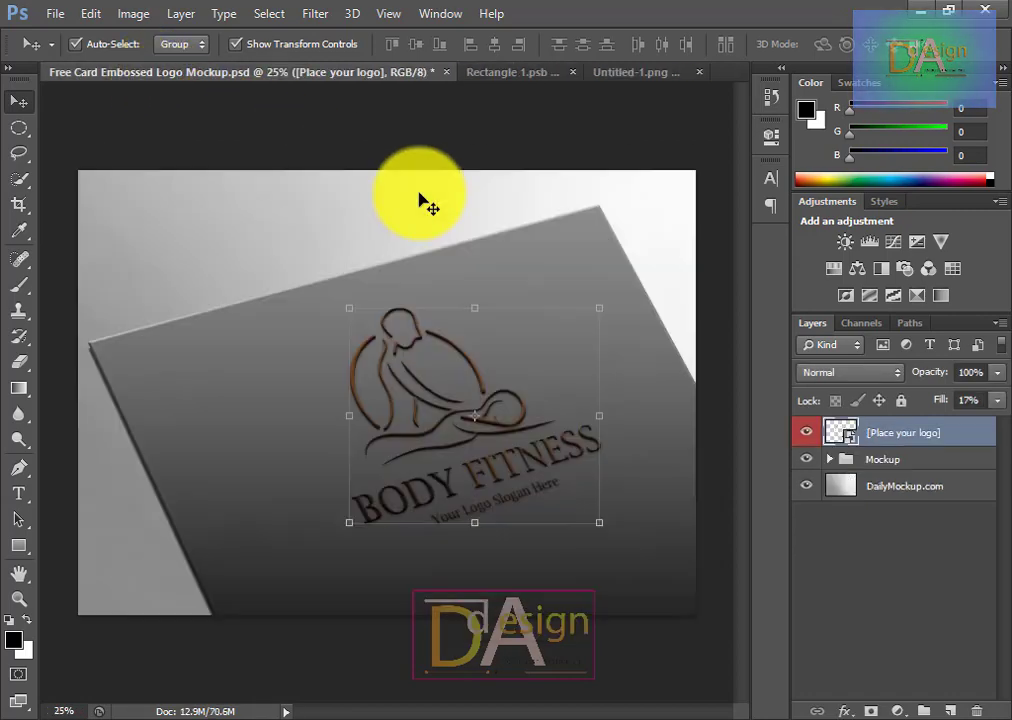
pyautogui.click(337, 215)
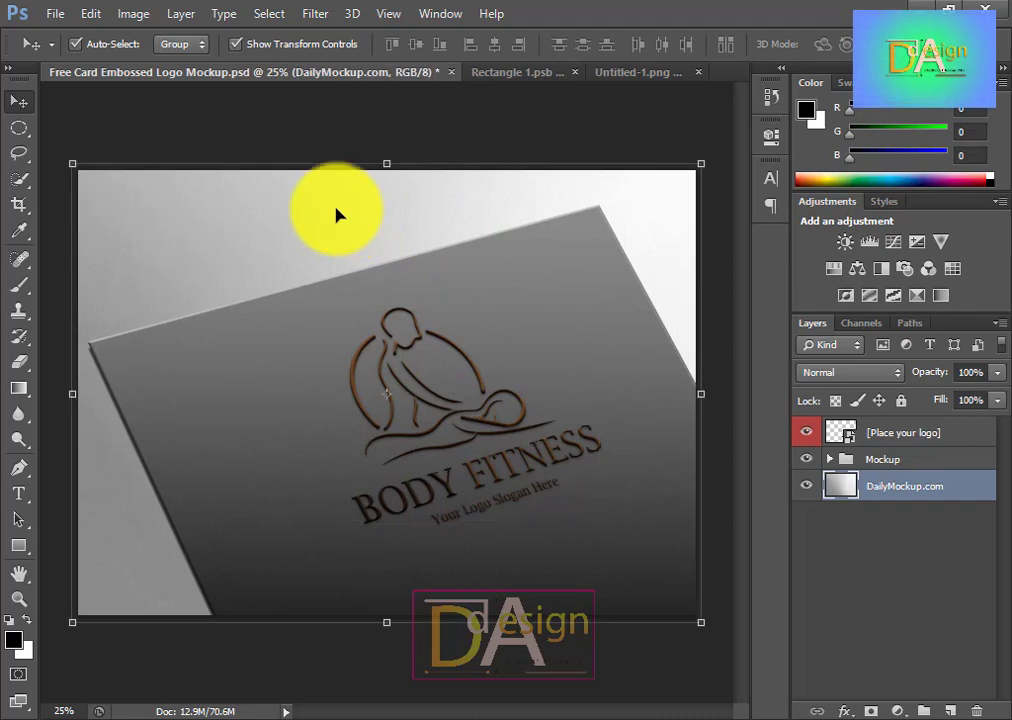
pyautogui.click(839, 467)
pyautogui.click(805, 488)
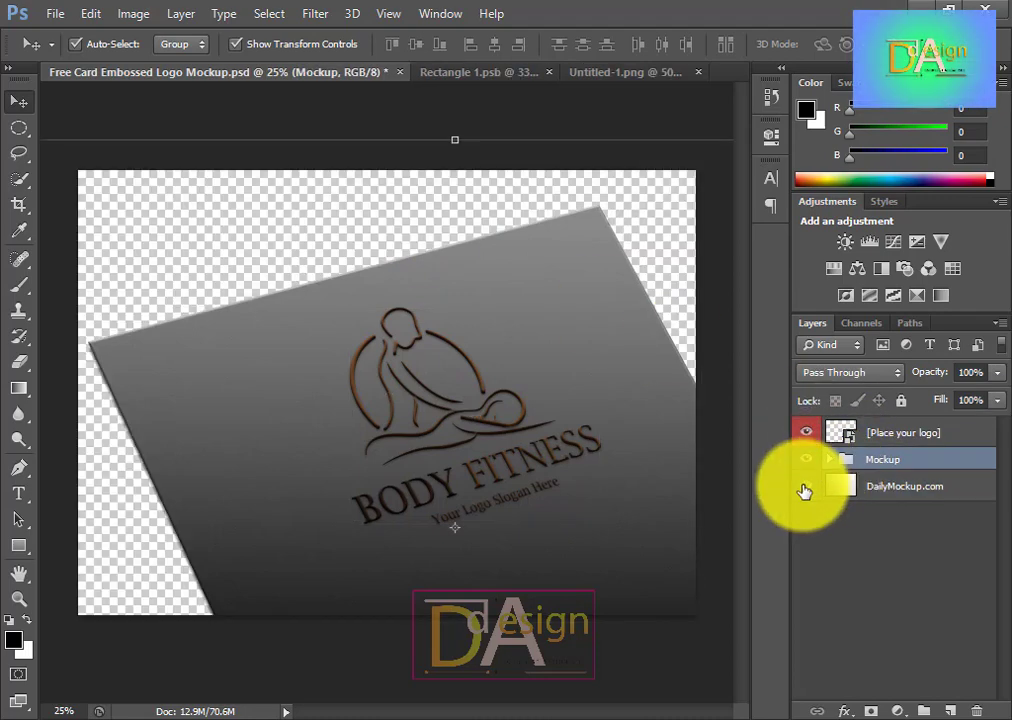
pyautogui.click(805, 488)
pyautogui.click(829, 460)
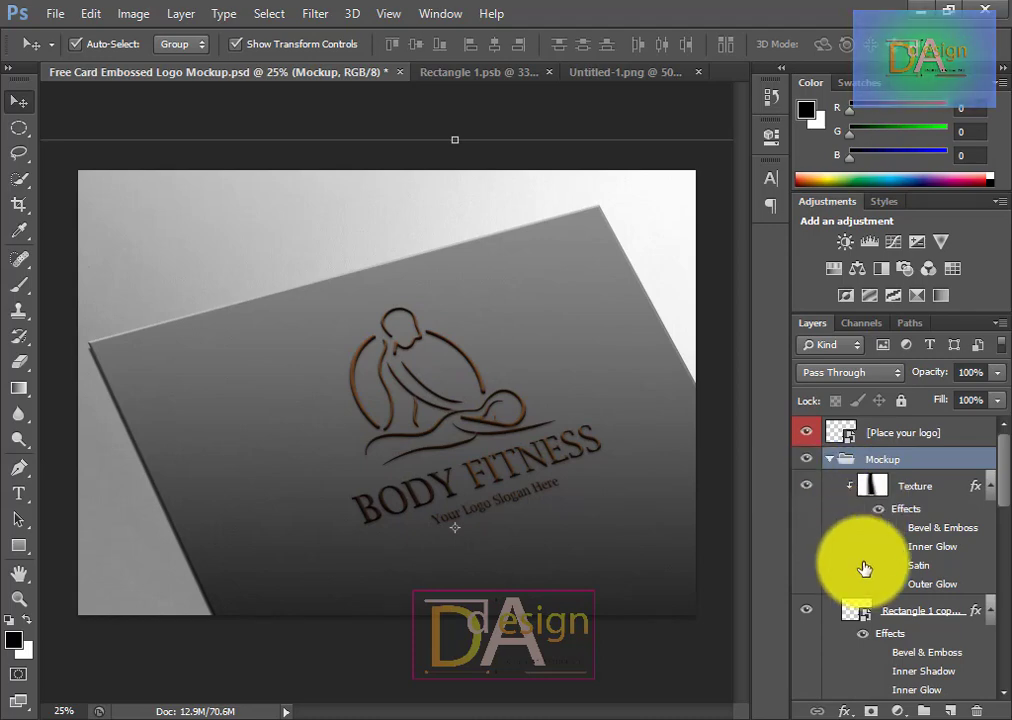
# Step: Toggle Rectangle 1 and the logo's embossing effects off and on to compare
pyautogui.scroll(-3, 820, 560)
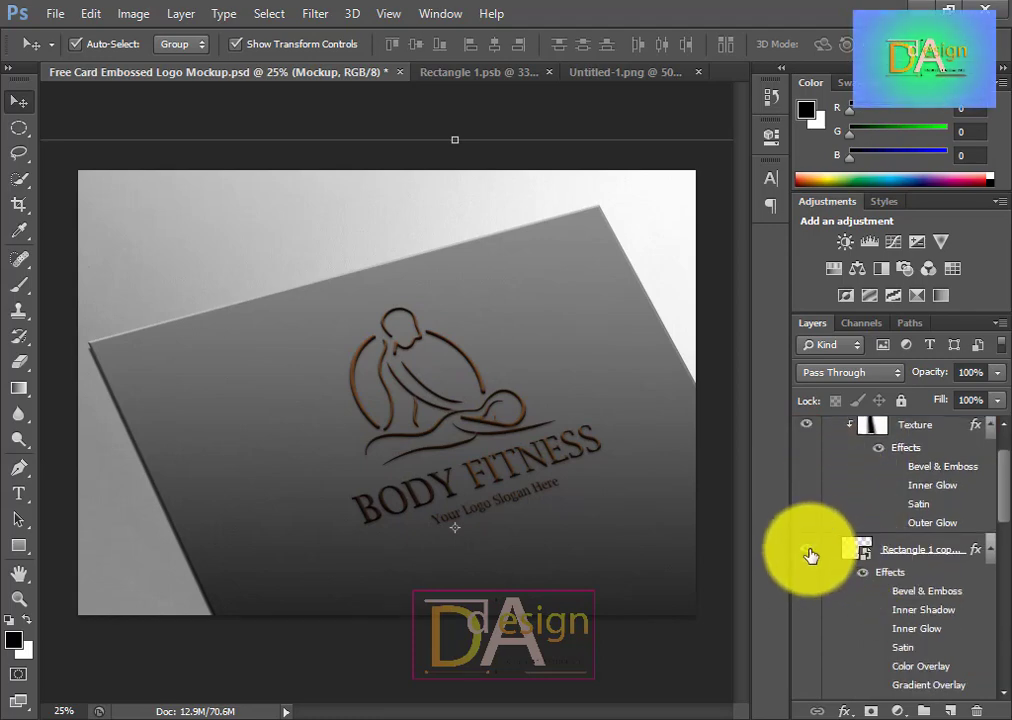
pyautogui.scroll(-4, 811, 556)
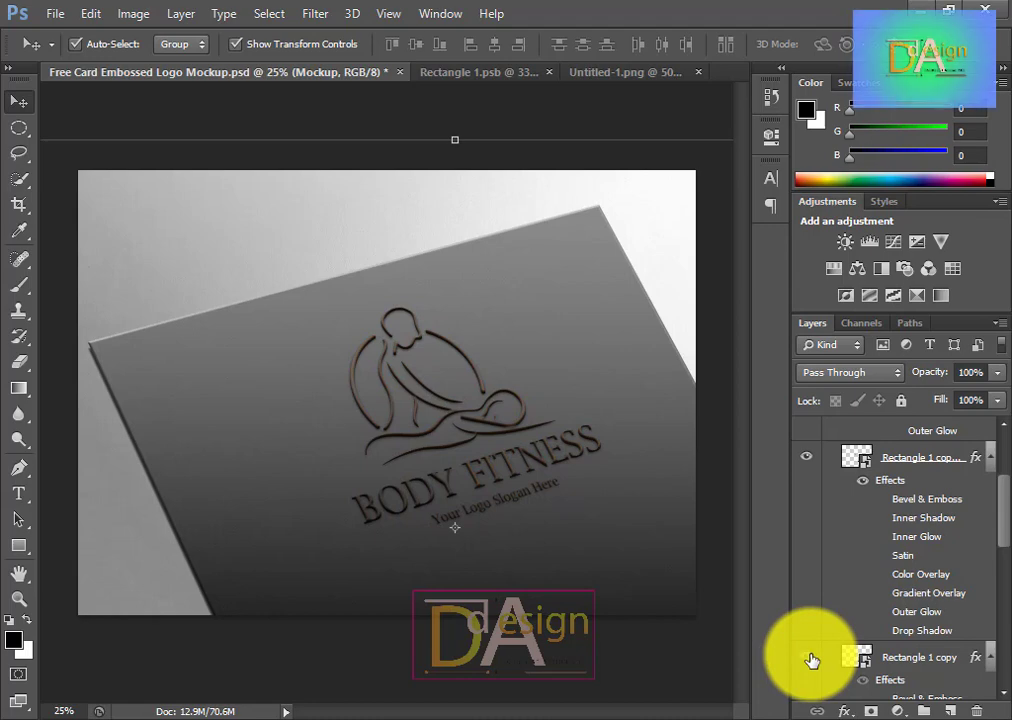
pyautogui.scroll(-3, 816, 640)
pyautogui.scroll(-2, 822, 623)
pyautogui.scroll(-4, 822, 621)
pyautogui.scroll(-3, 820, 618)
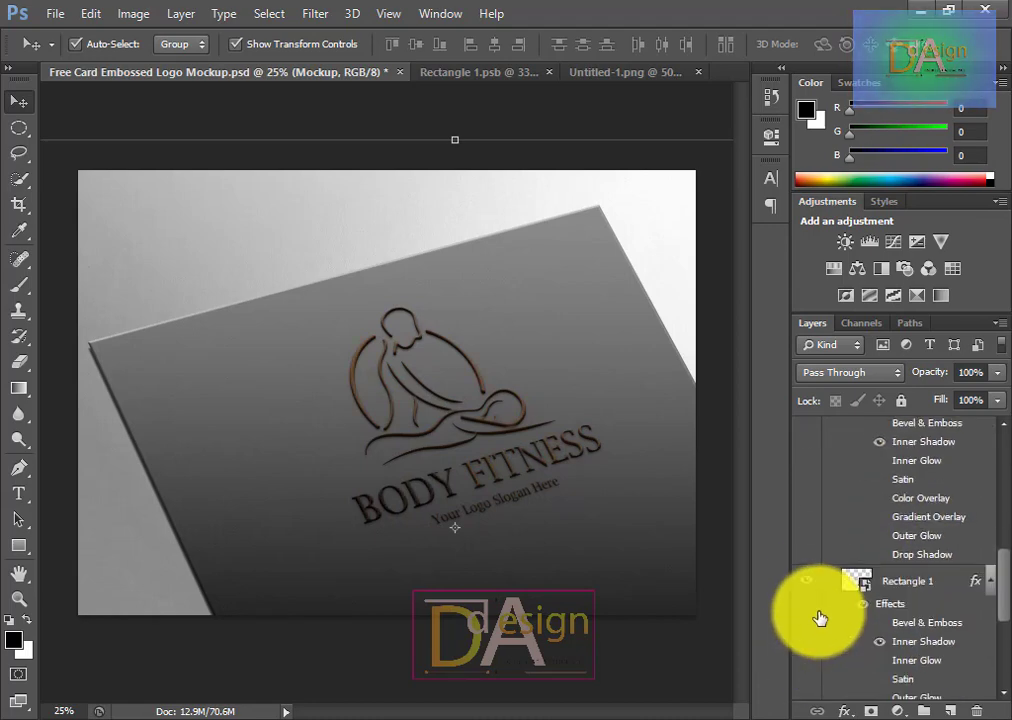
pyautogui.click(809, 582)
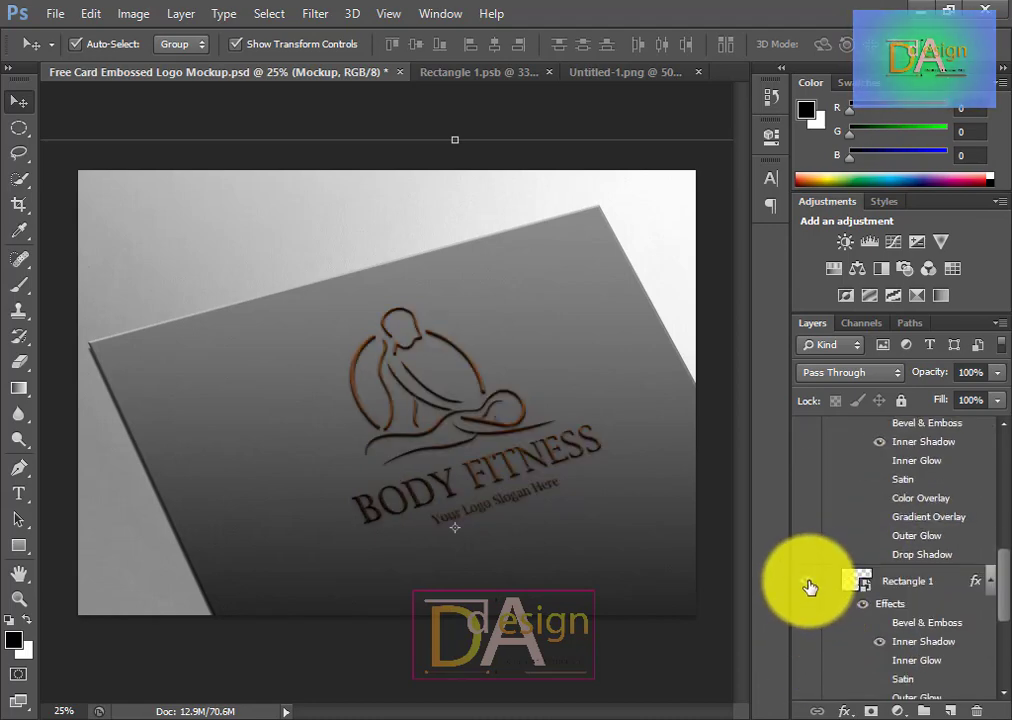
pyautogui.scroll(-3, 808, 586)
pyautogui.click(864, 545)
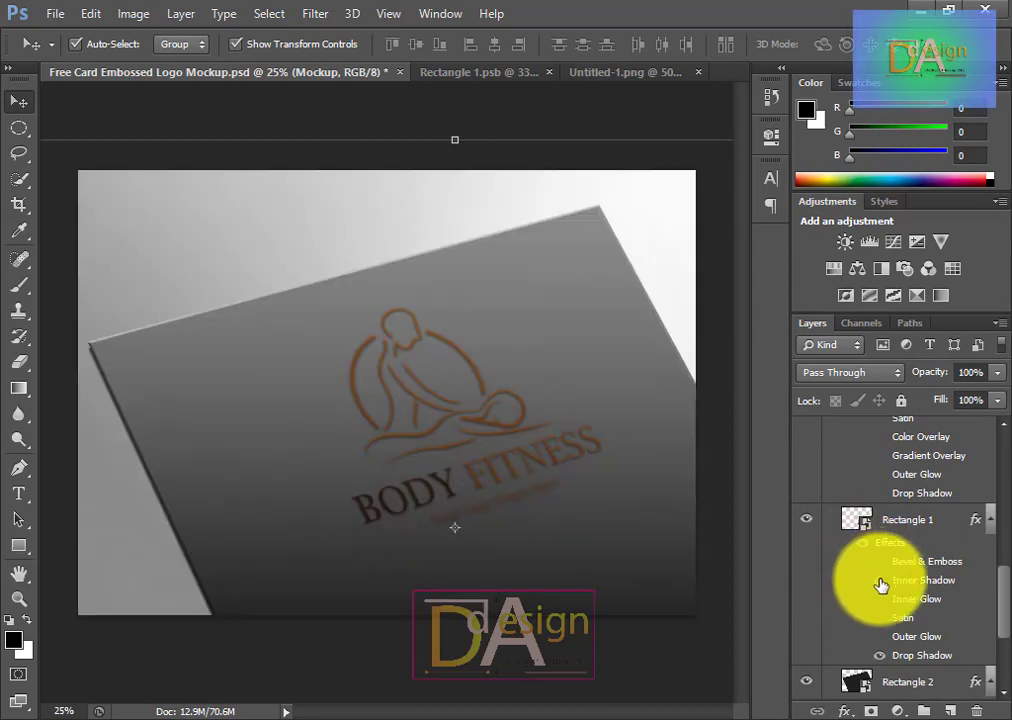
pyautogui.click(880, 582)
# Step: Preview the Bevel & Emboss, Inner Shadow, dark card layer and card Gradient Overlay effects
pyautogui.scroll(-5, 893, 610)
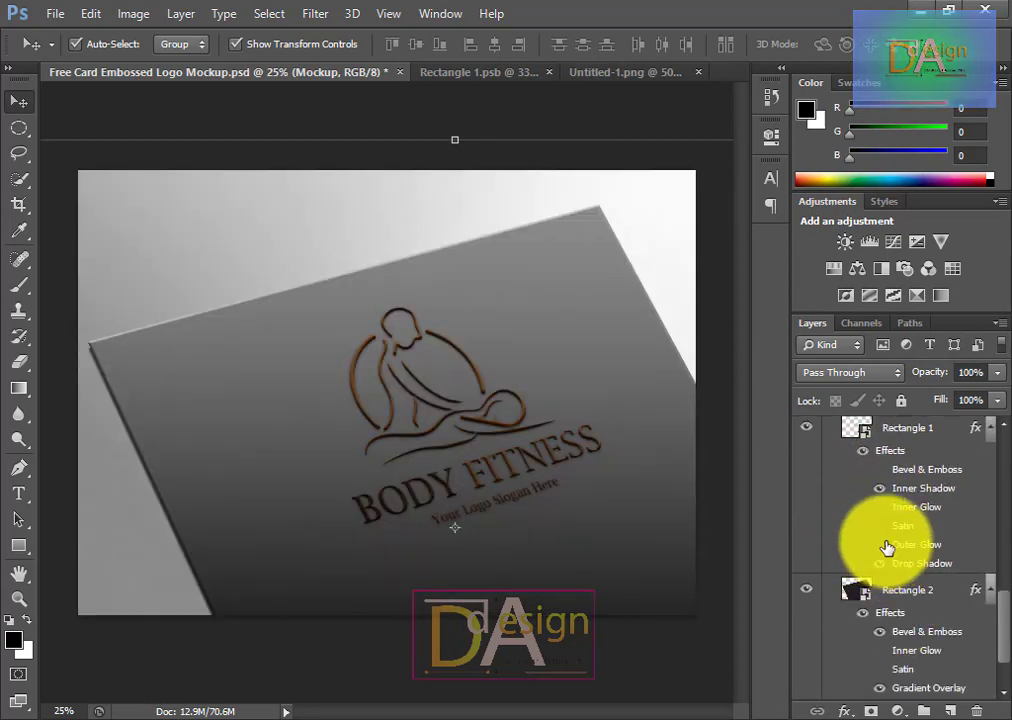
pyautogui.click(878, 470)
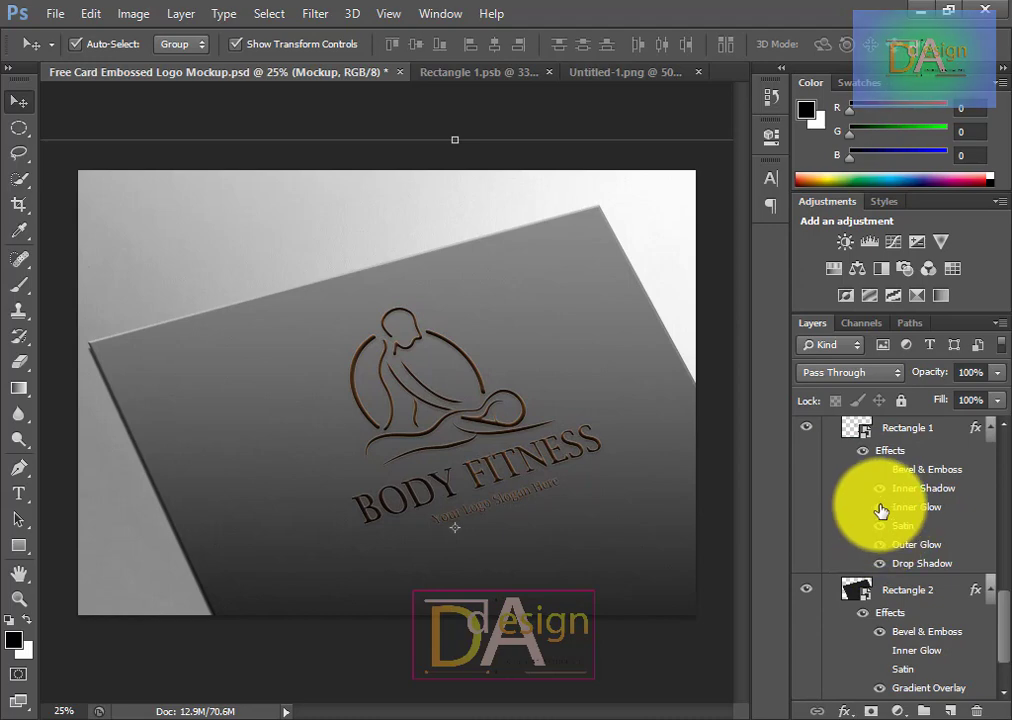
pyautogui.click(880, 490)
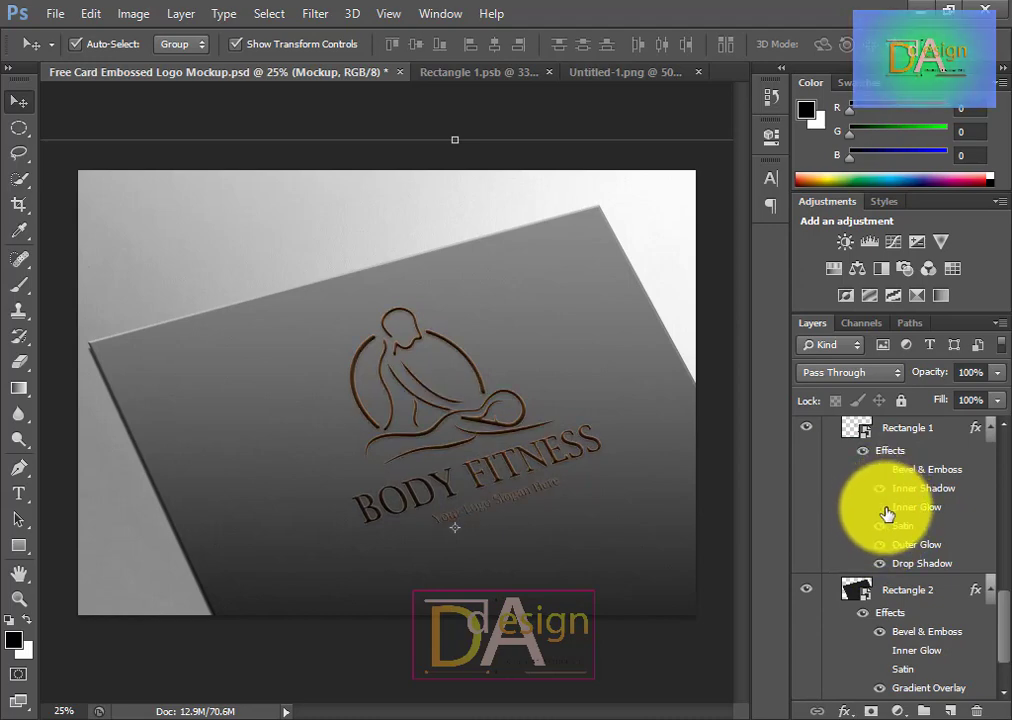
pyautogui.scroll(-3, 860, 540)
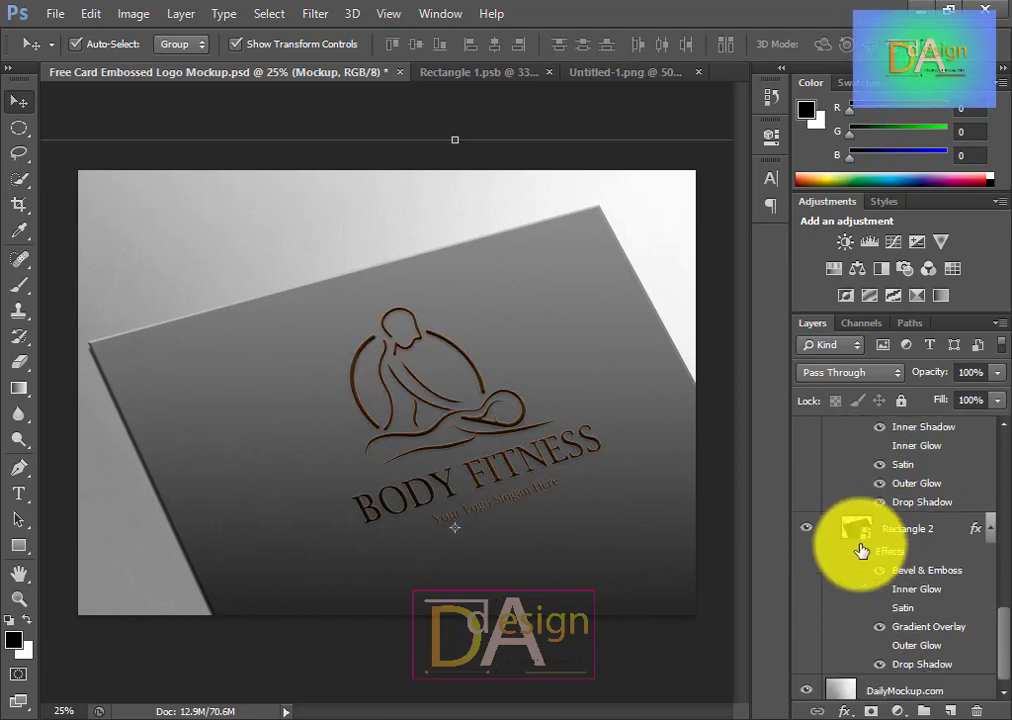
pyautogui.click(806, 529)
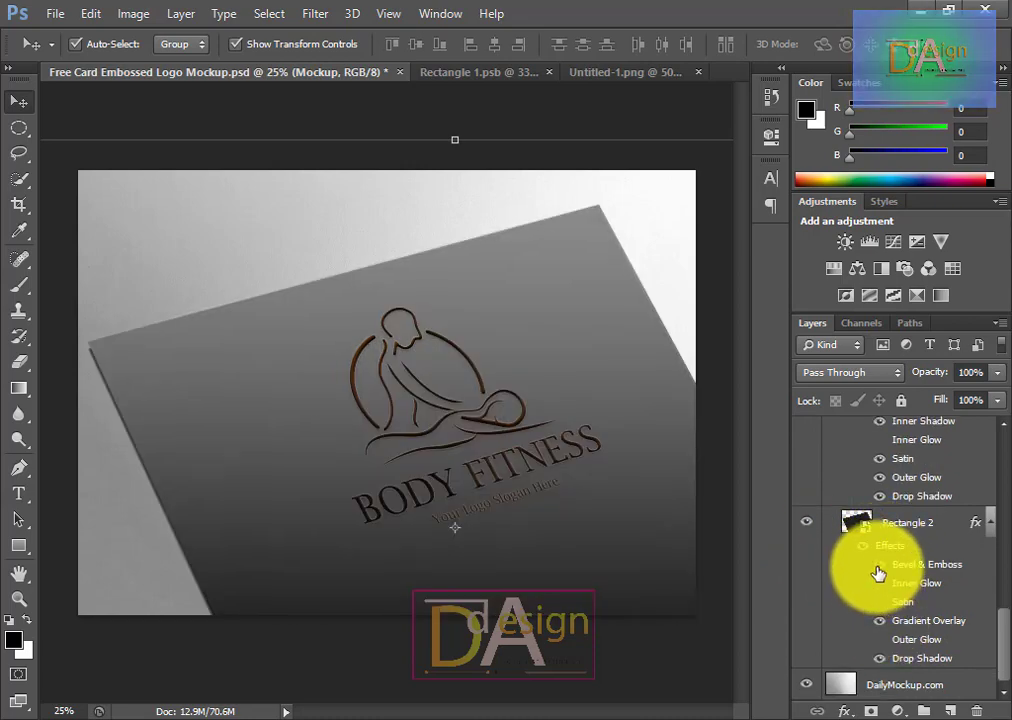
pyautogui.click(863, 546)
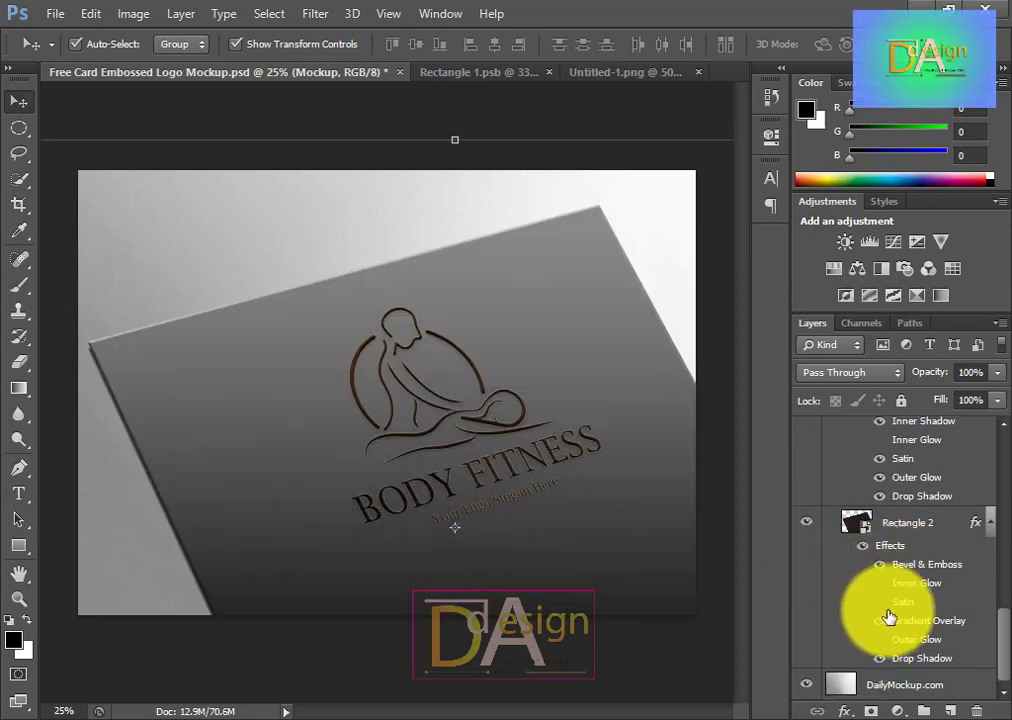
pyautogui.click(879, 624)
pyautogui.click(880, 623)
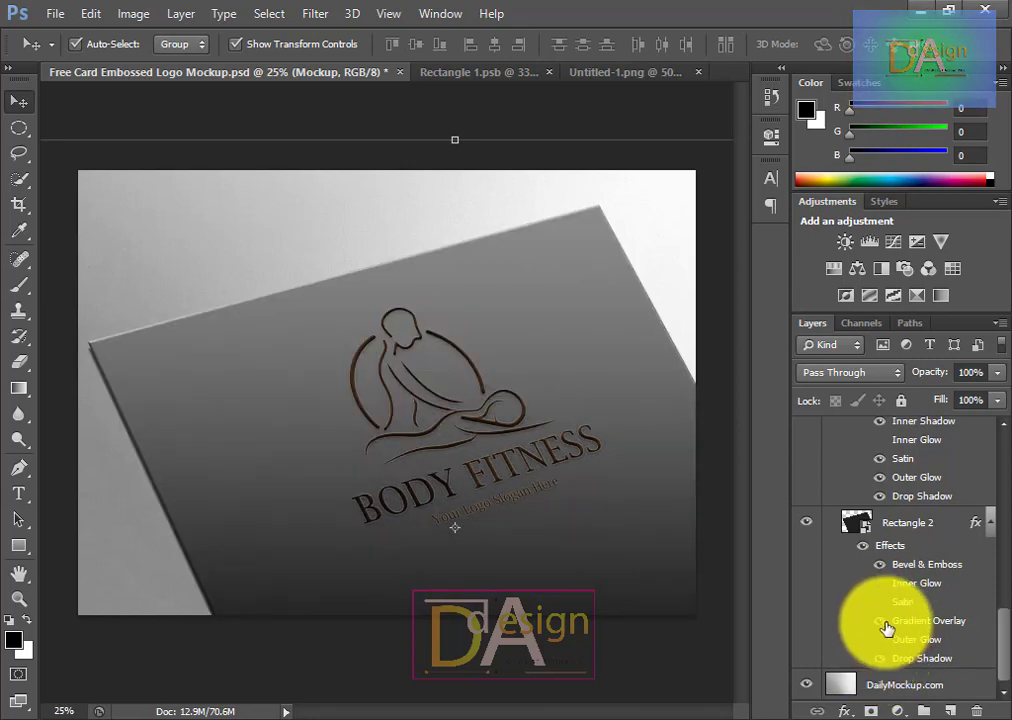
# Step: Check the Texture layer, then turn off the Drop Shadow on Rectangle 1 copy 2
pyautogui.scroll(2, 880, 635)
pyautogui.scroll(3, 878, 600)
pyautogui.scroll(3, 884, 578)
pyautogui.scroll(3, 884, 575)
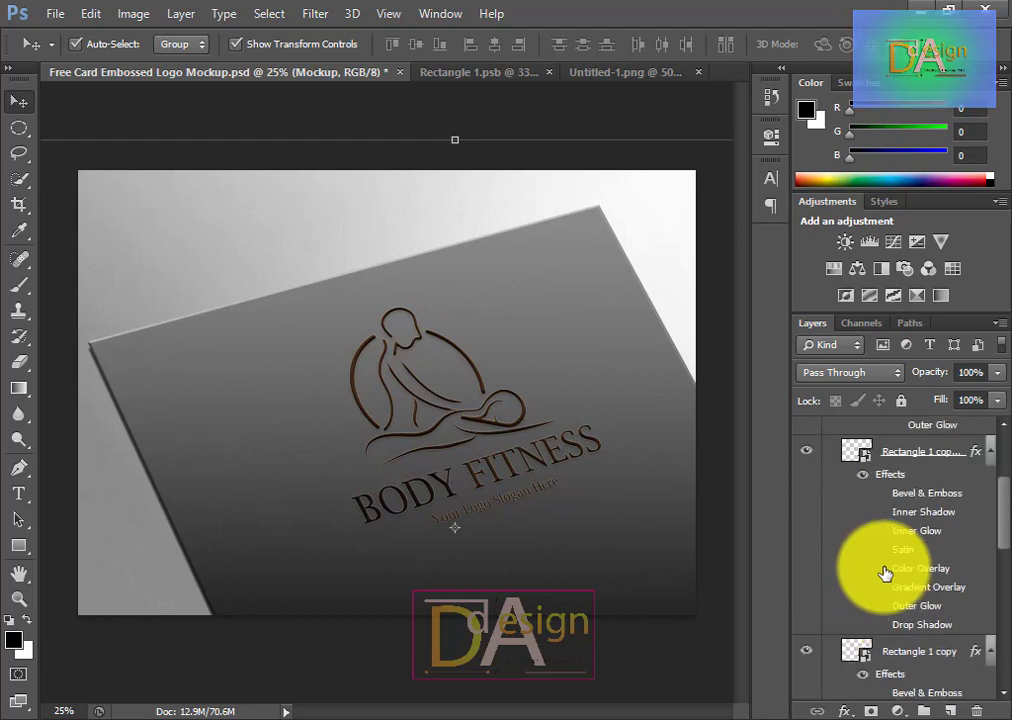
pyautogui.scroll(3, 884, 576)
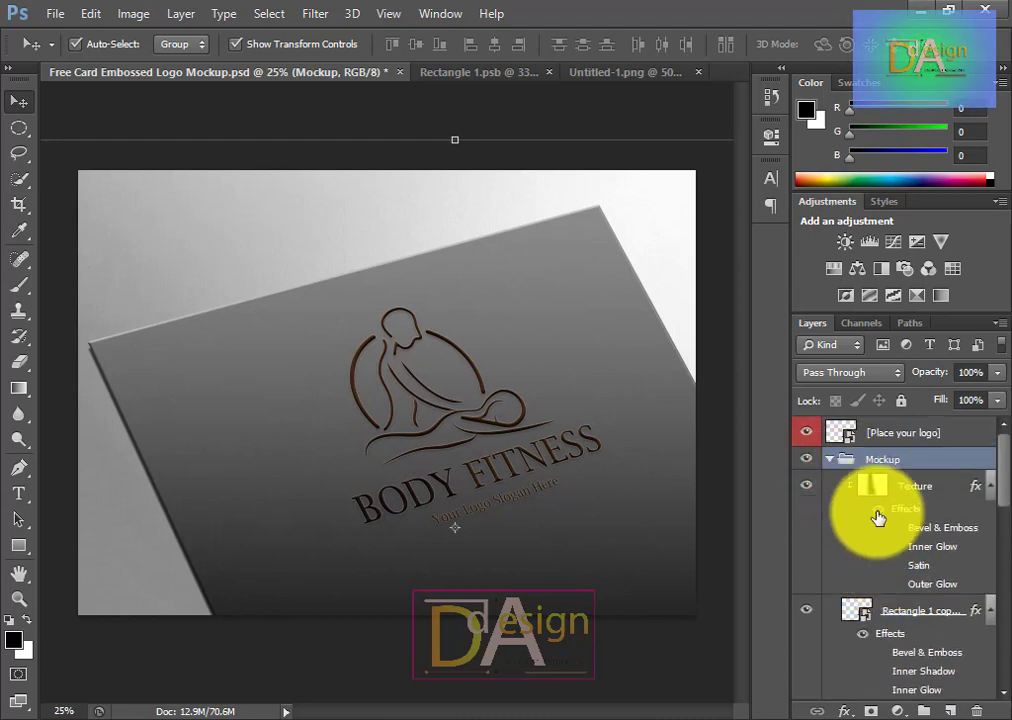
pyautogui.scroll(-1, 878, 517)
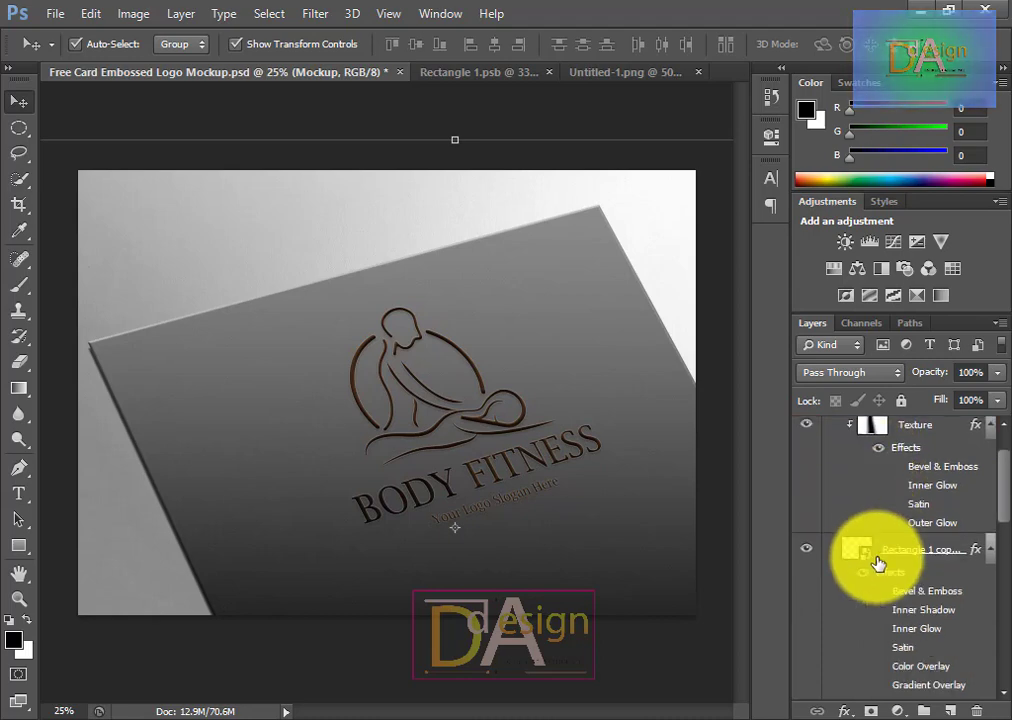
pyautogui.click(904, 522)
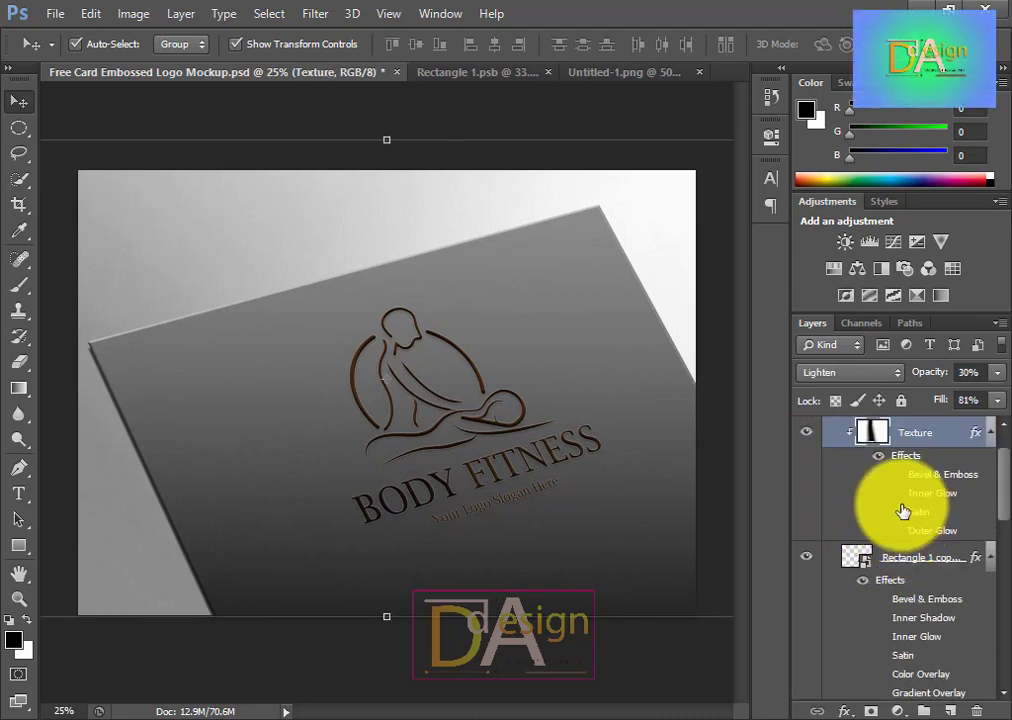
pyautogui.scroll(-1, 903, 511)
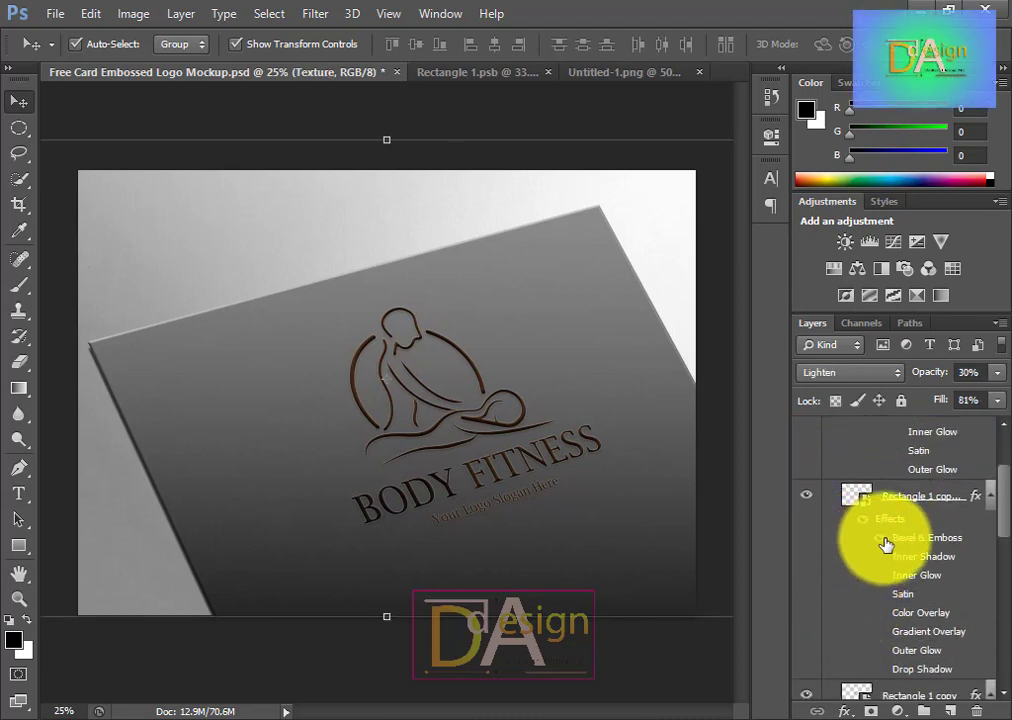
pyautogui.click(893, 605)
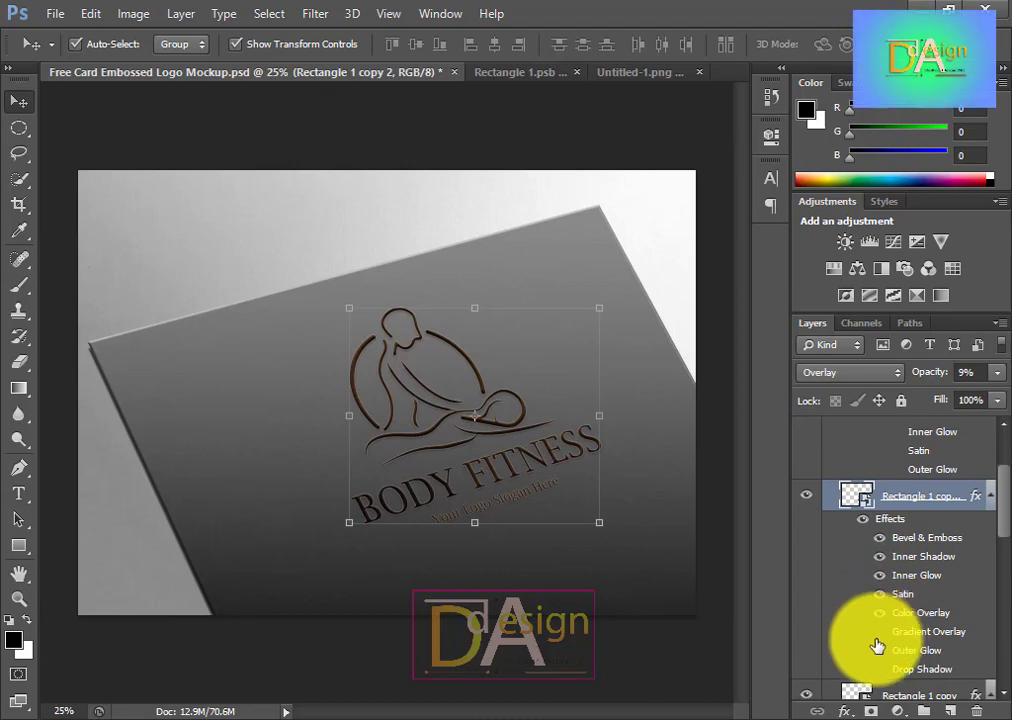
pyautogui.click(880, 667)
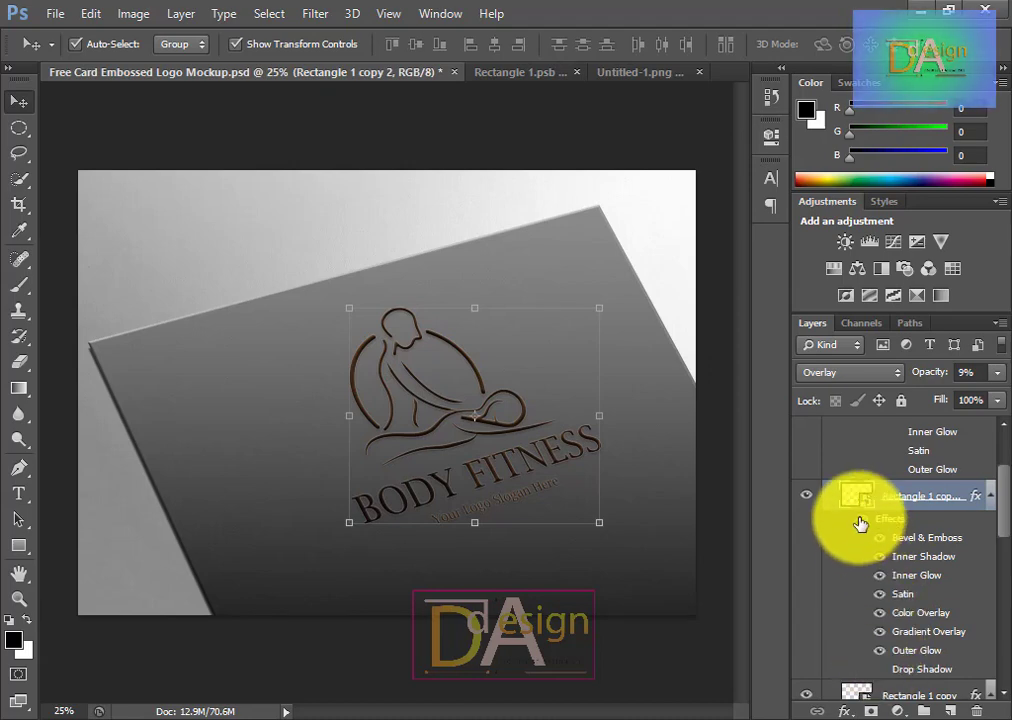
# Step: Hide the Inner Glow effect on the BODY FITNESS logo layer and deselect it
pyautogui.scroll(-2, 863, 531)
pyautogui.scroll(-2, 810, 605)
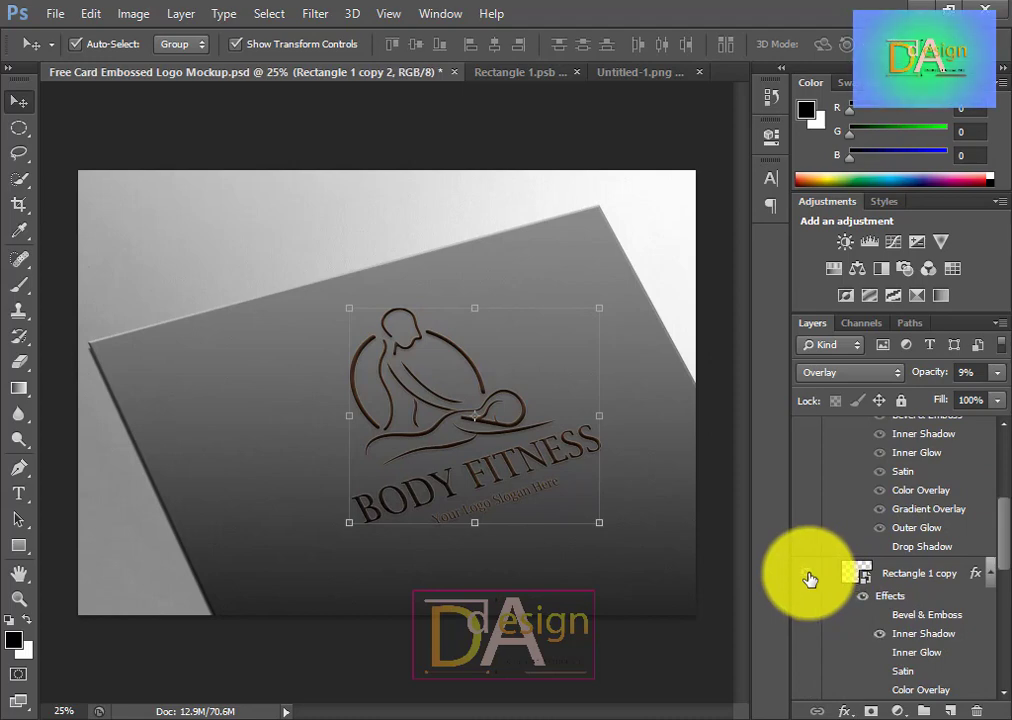
pyautogui.scroll(-1, 877, 588)
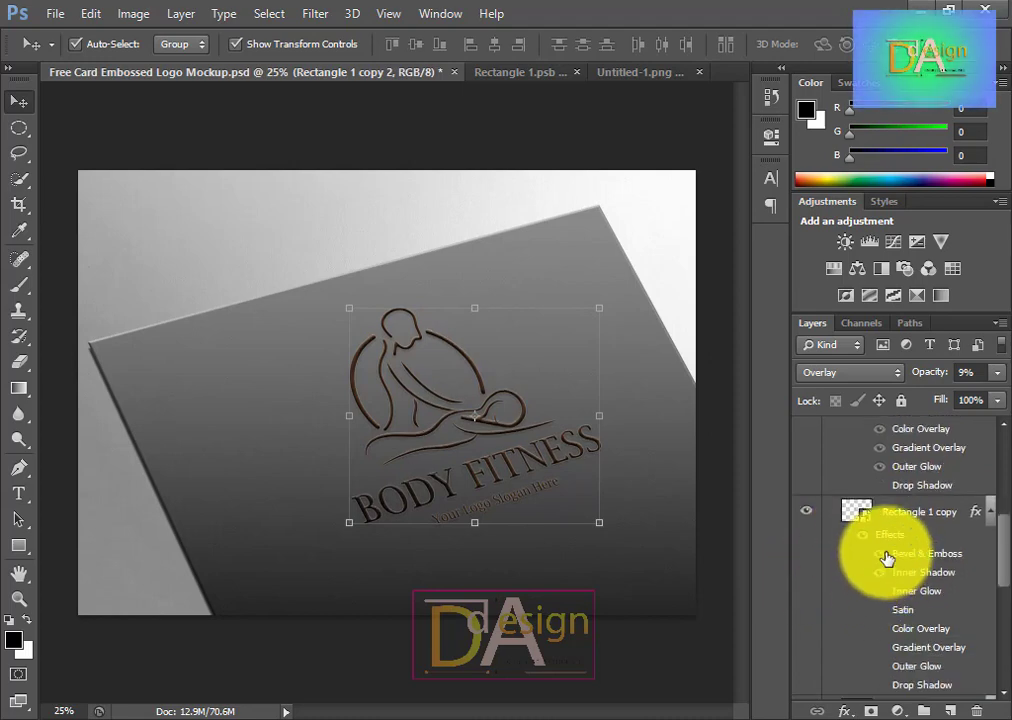
pyautogui.click(884, 596)
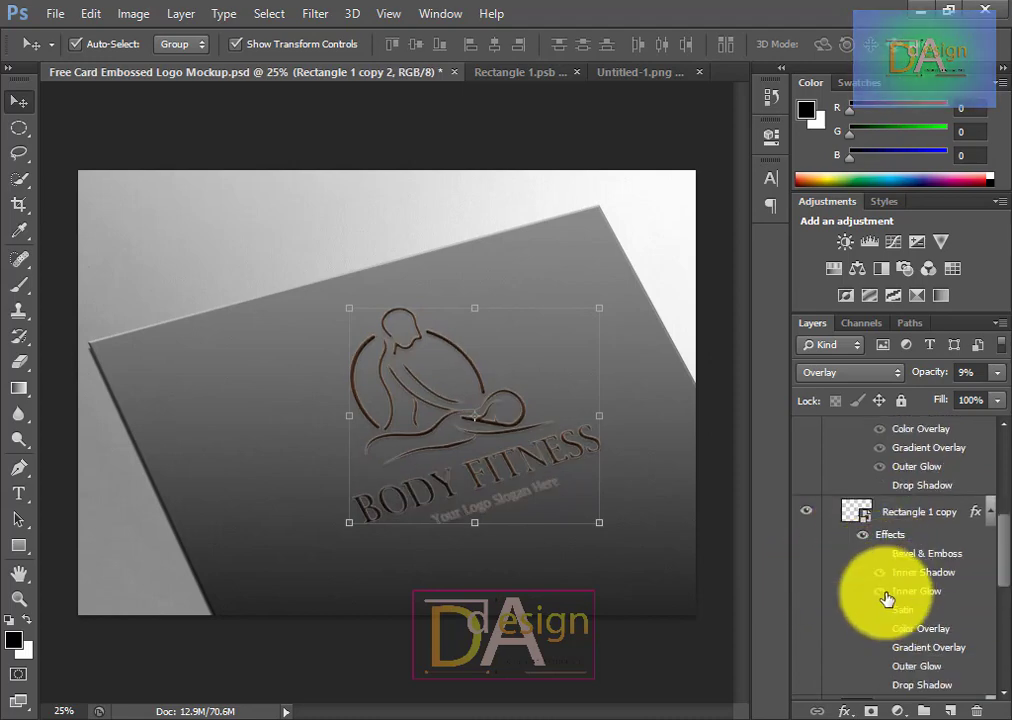
pyautogui.click(728, 655)
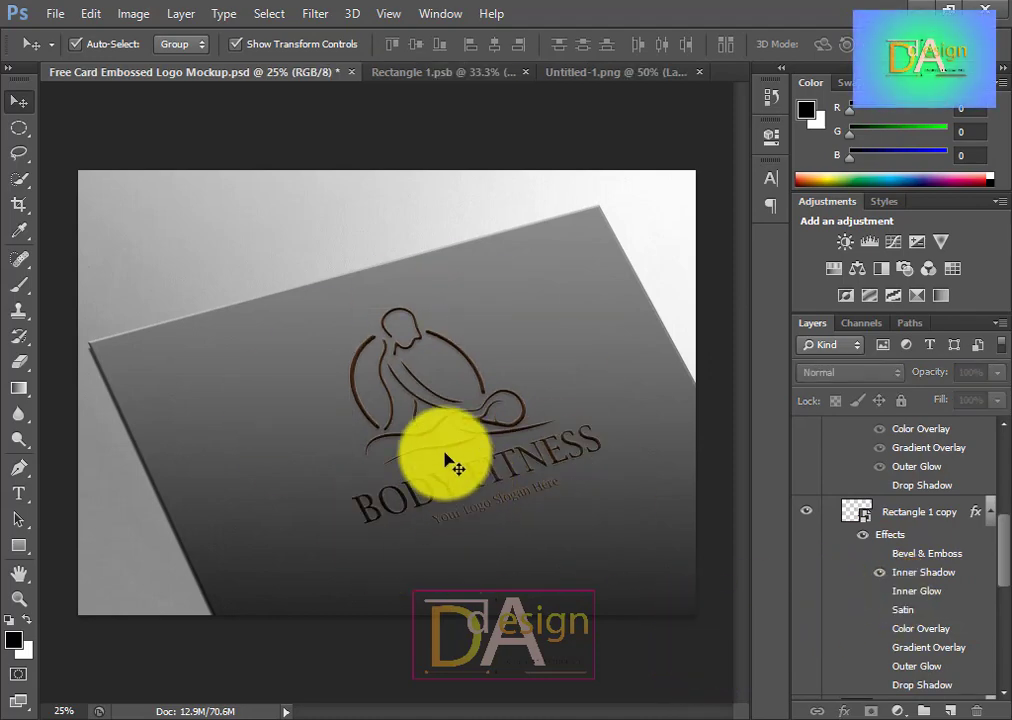
# Step: Save the mockup as a PSD into Software (F:) > Youtube Channel > fITNESS, accepting the format options
pyautogui.click(55, 14)
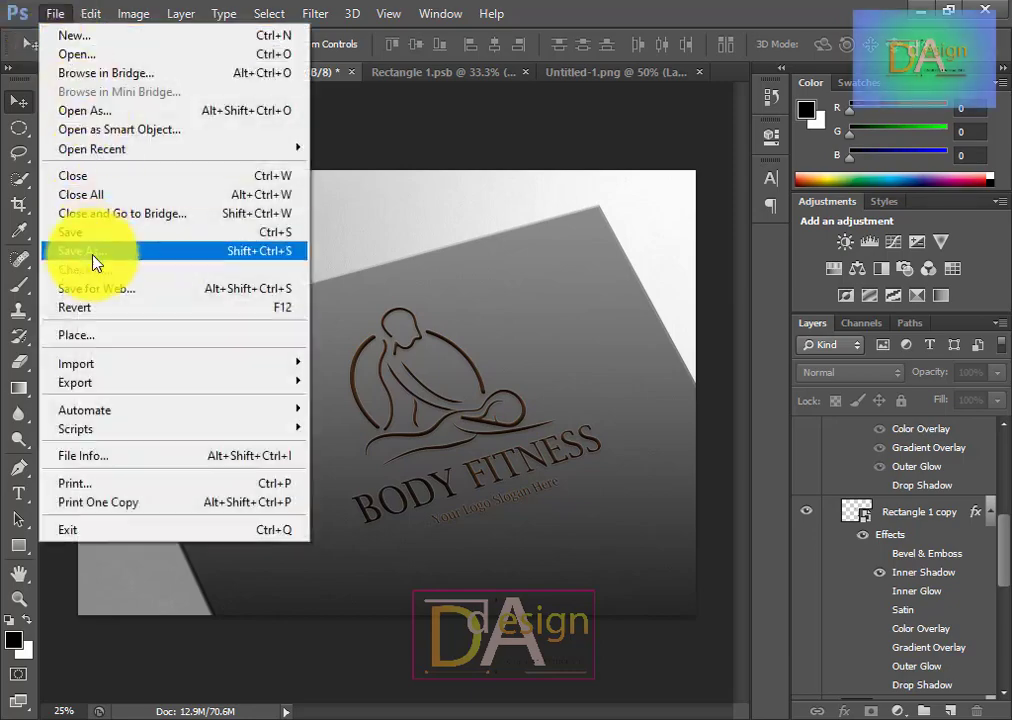
pyautogui.click(101, 261)
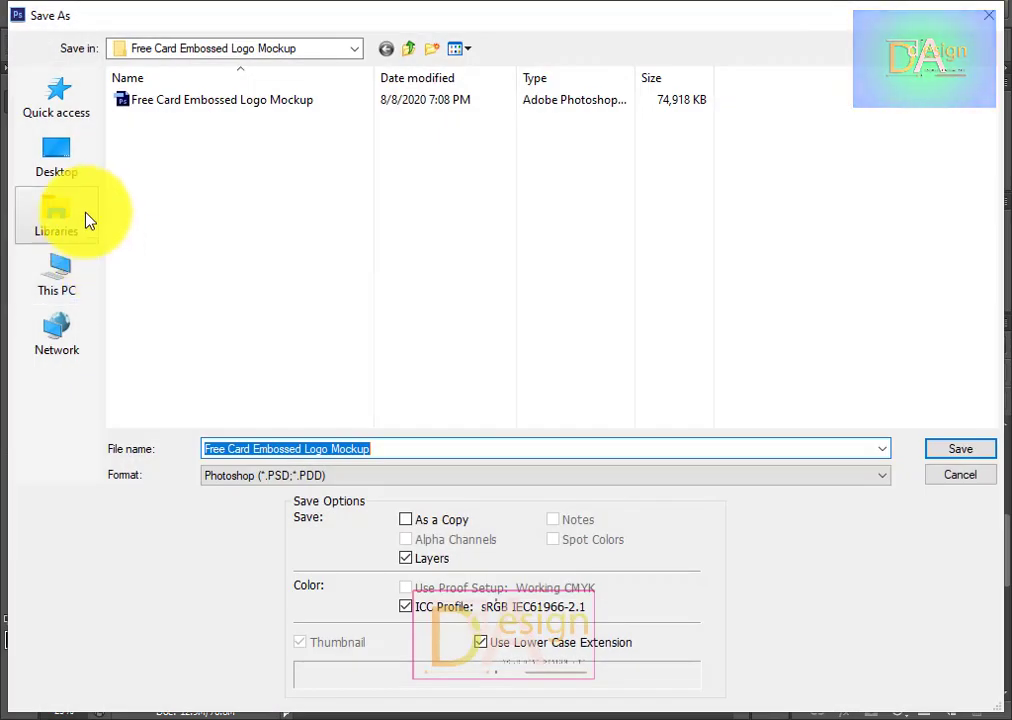
pyautogui.click(57, 272)
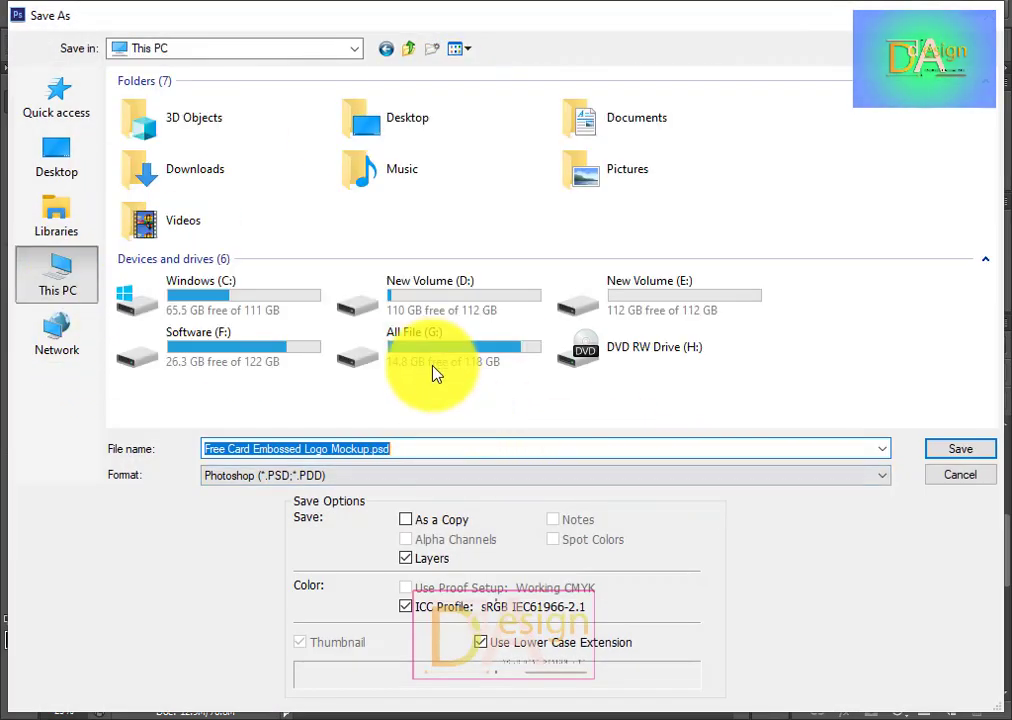
pyautogui.doubleClick(305, 355)
pyautogui.scroll(-5, 795, 418)
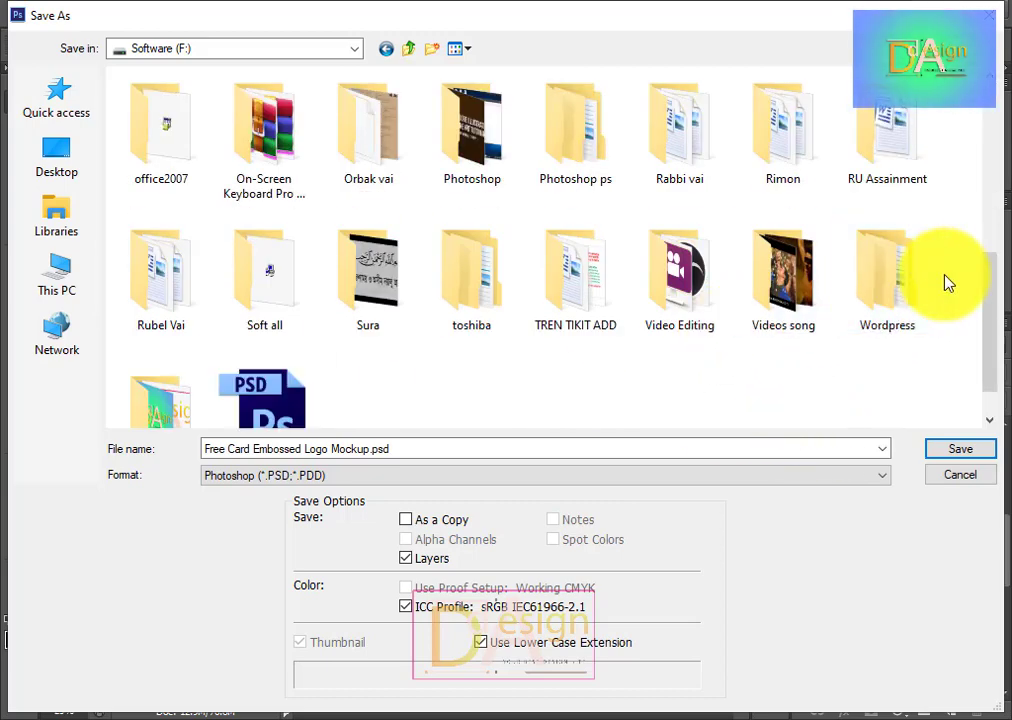
pyautogui.doubleClick(117, 404)
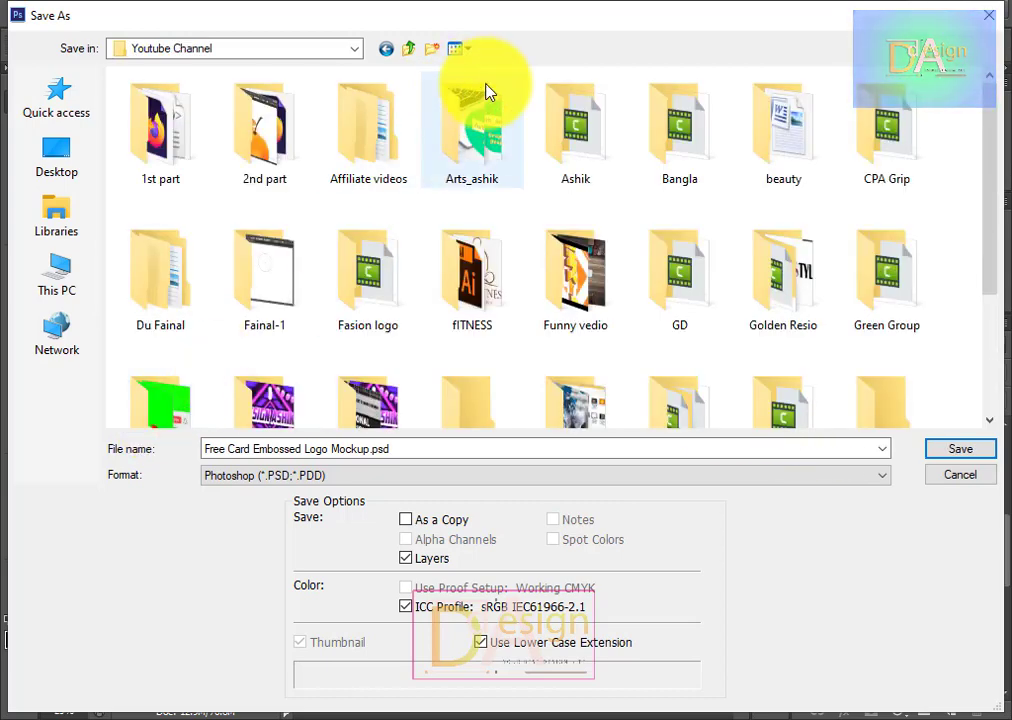
pyautogui.click(335, 279)
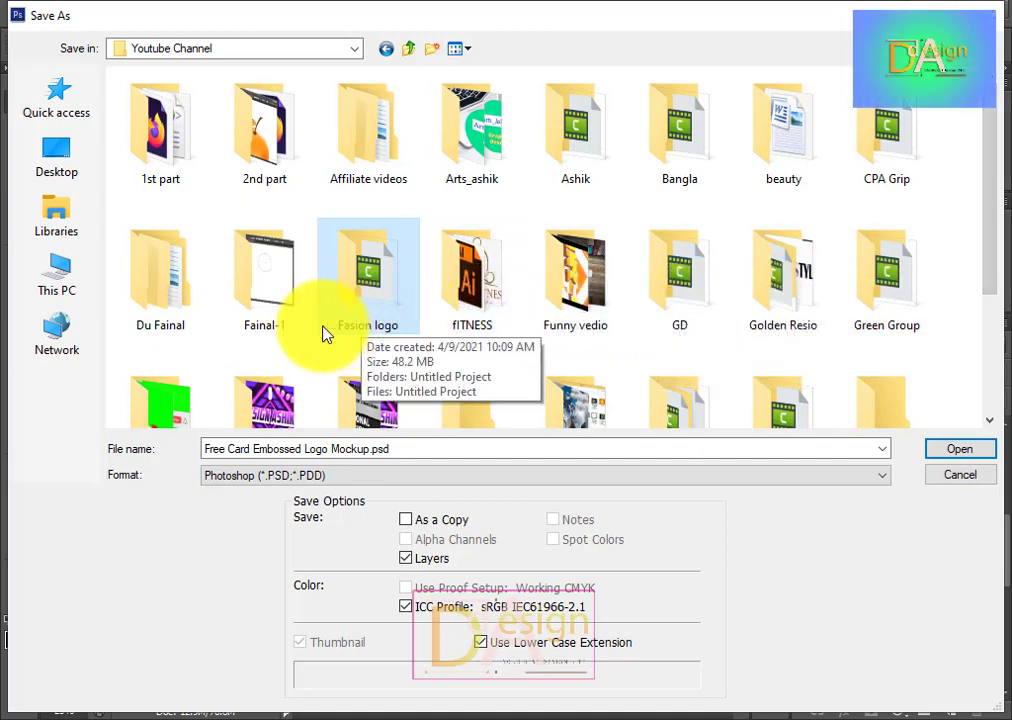
pyautogui.doubleClick(484, 255)
pyautogui.click(960, 448)
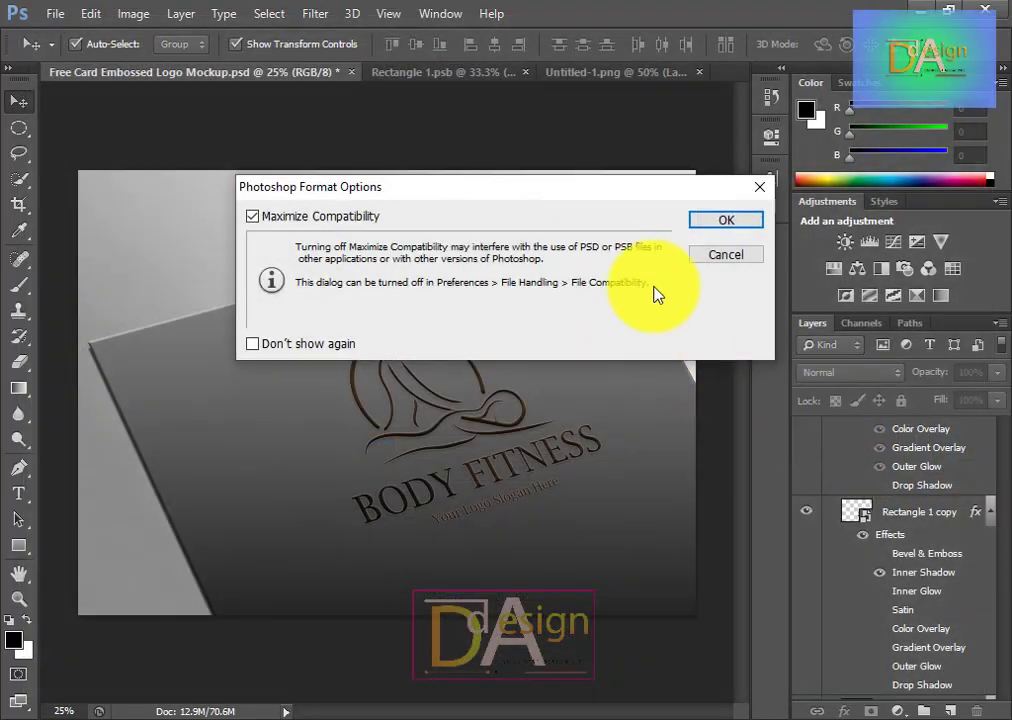
pyautogui.click(725, 220)
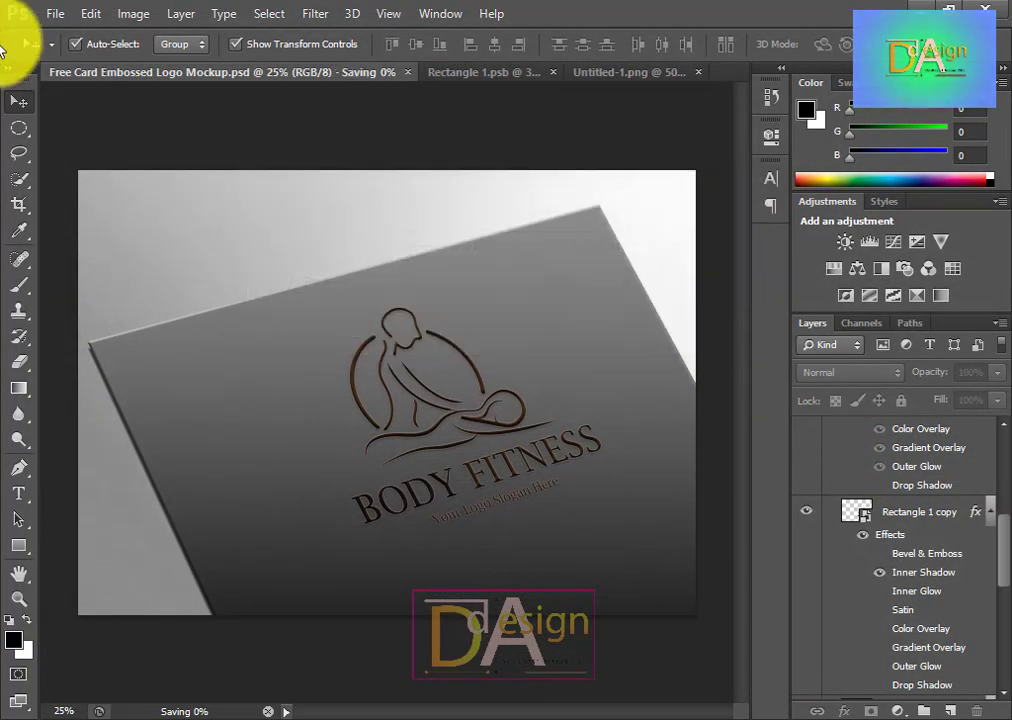
# Step: Retry Save As during the background save and dismiss the resulting error message
pyautogui.click(55, 14)
pyautogui.click(76, 253)
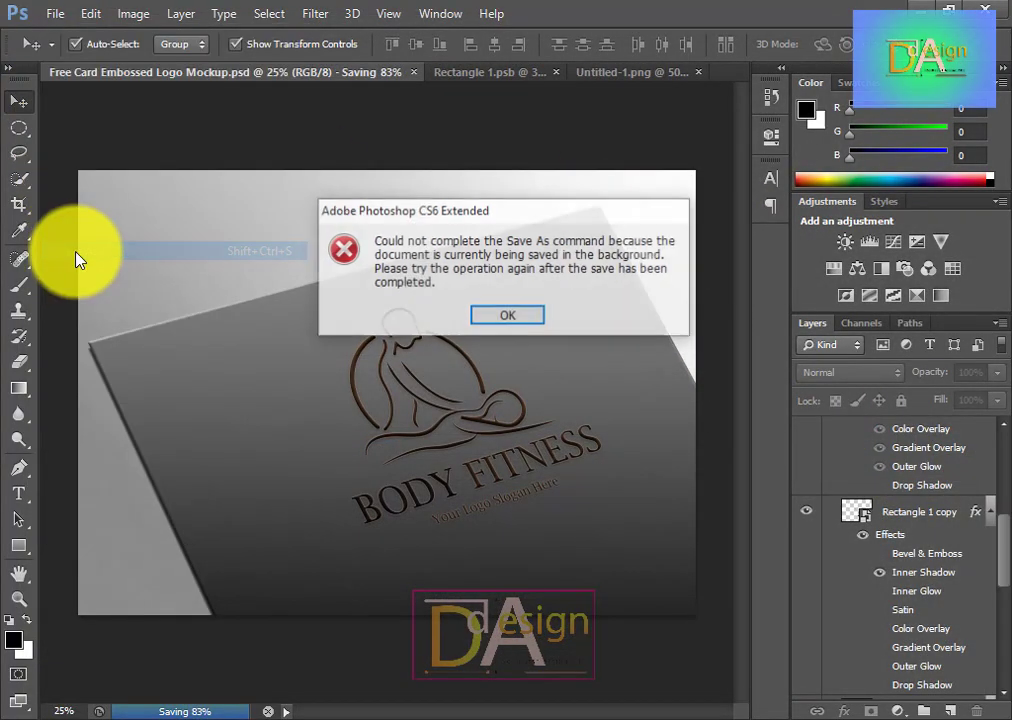
pyautogui.click(505, 316)
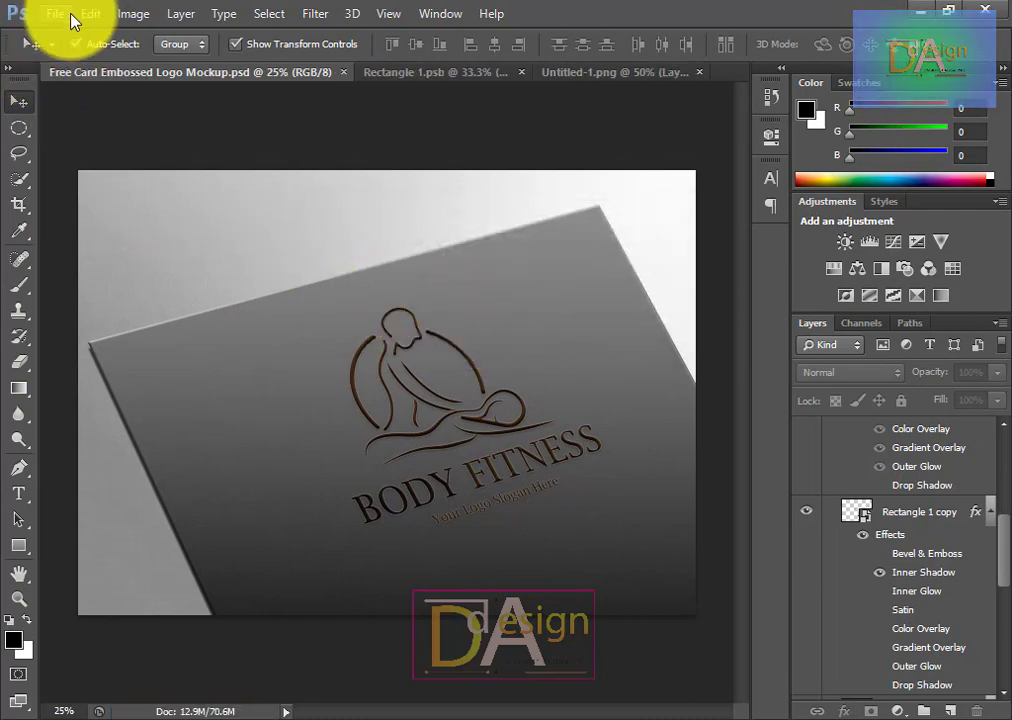
pyautogui.click(58, 14)
# Step: Save a JPEG copy of the mockup into the fITNESS folder with the default quality settings
pyautogui.click(100, 251)
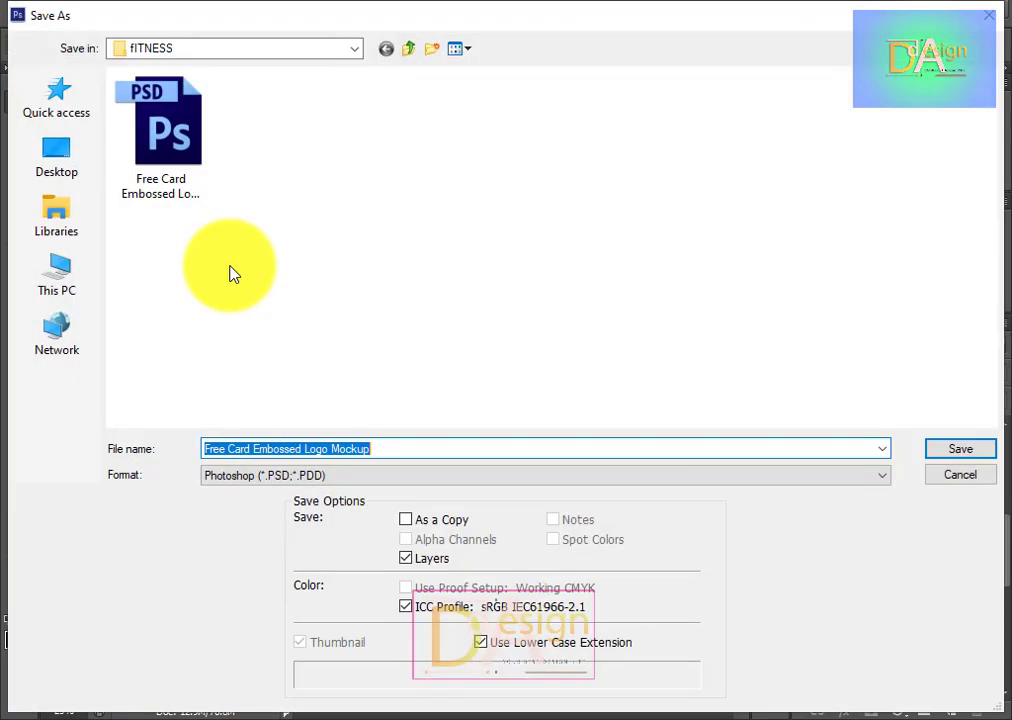
pyautogui.click(362, 475)
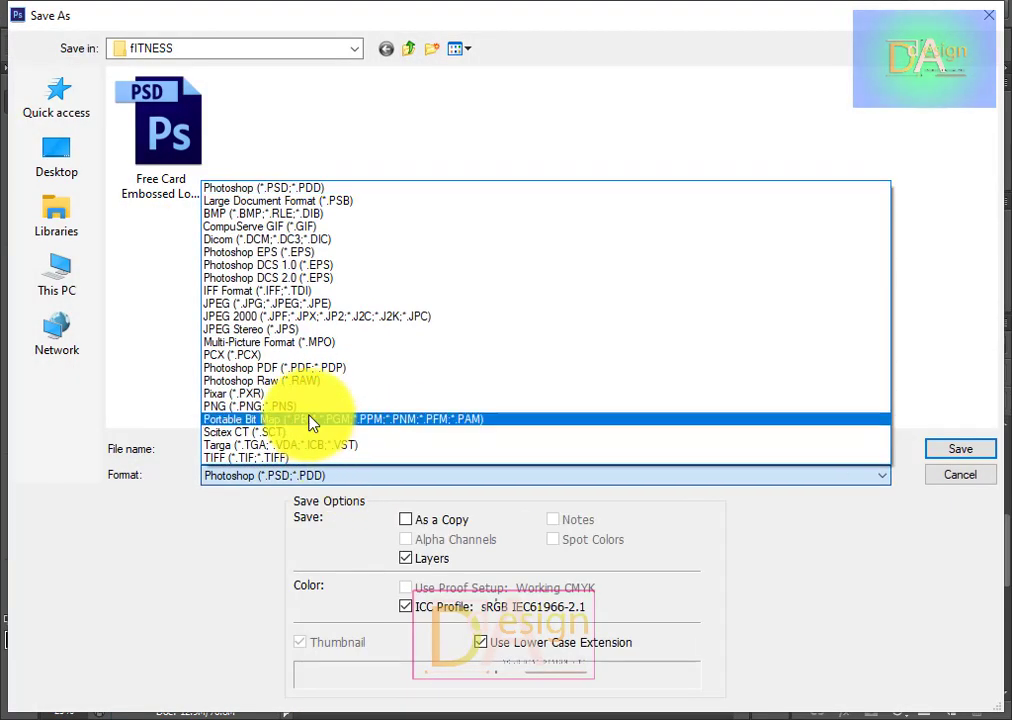
pyautogui.click(271, 310)
pyautogui.click(950, 449)
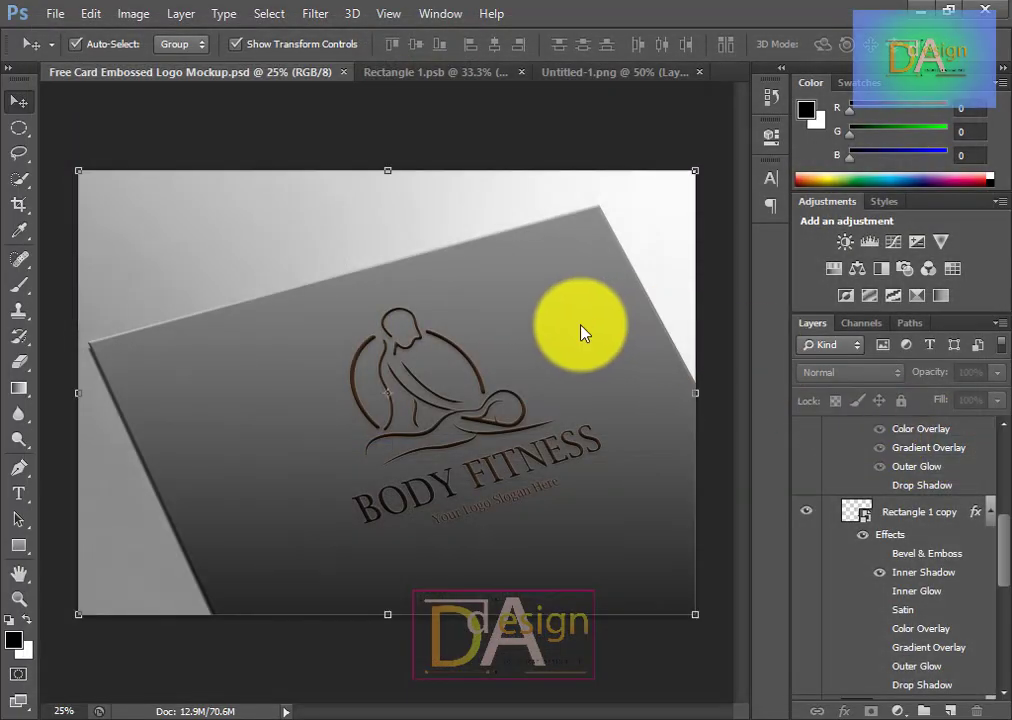
pyautogui.click(625, 183)
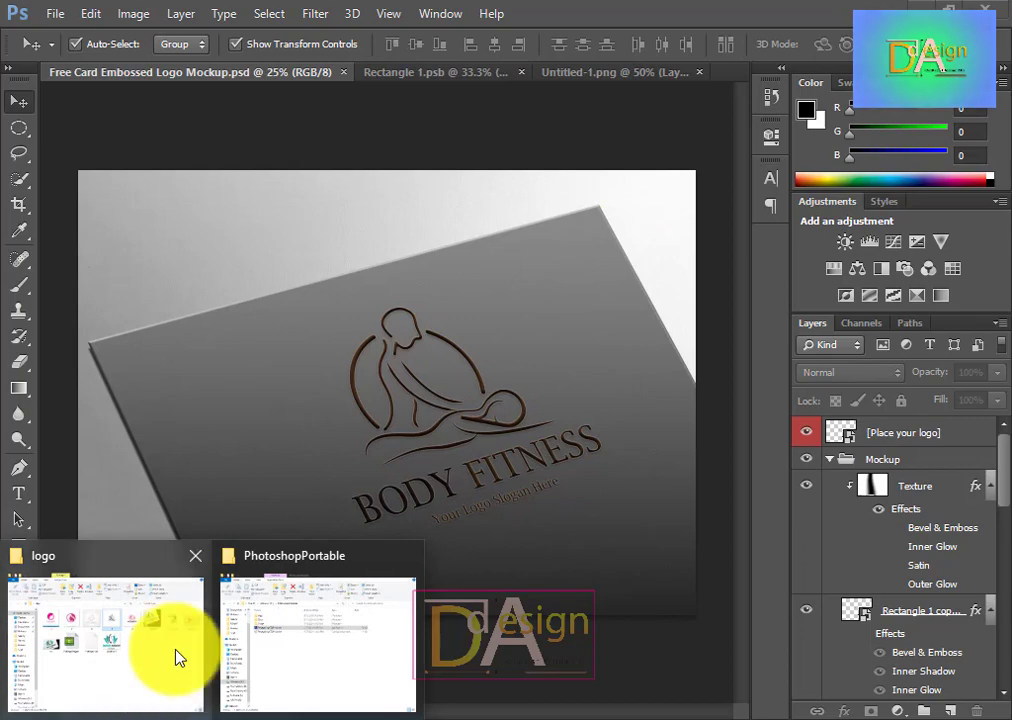
# Step: In File Explorer, browse to Software (F:) > Youtube Channel > fITNESS and select the saved mockup image
pyautogui.click(181, 654)
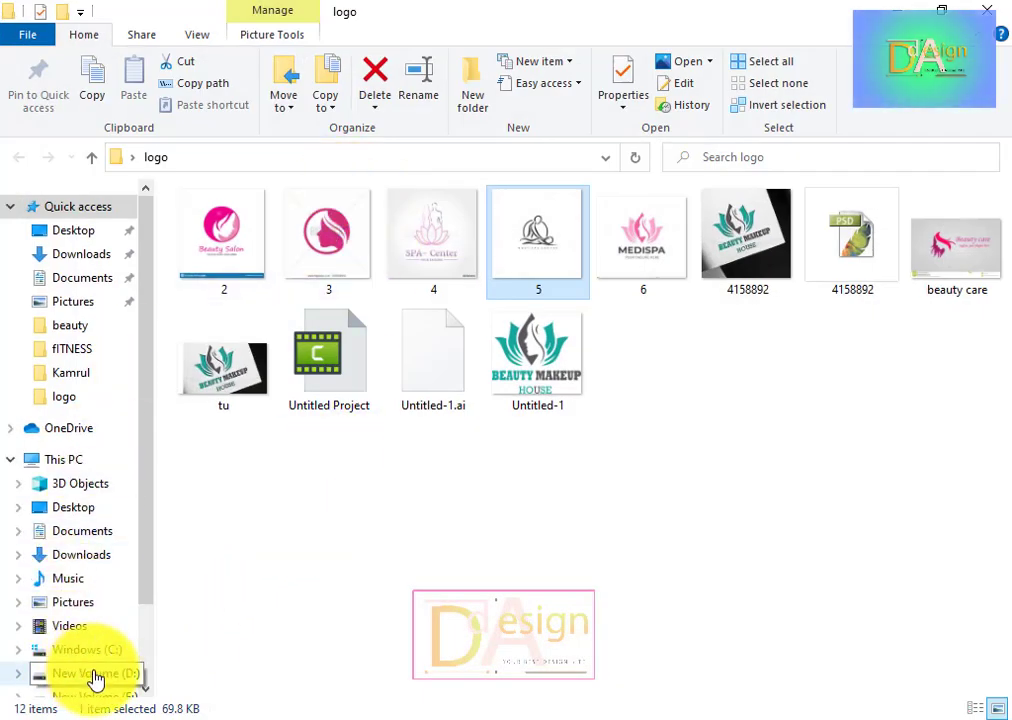
pyautogui.scroll(-3, 93, 675)
pyautogui.scroll(-1, 90, 587)
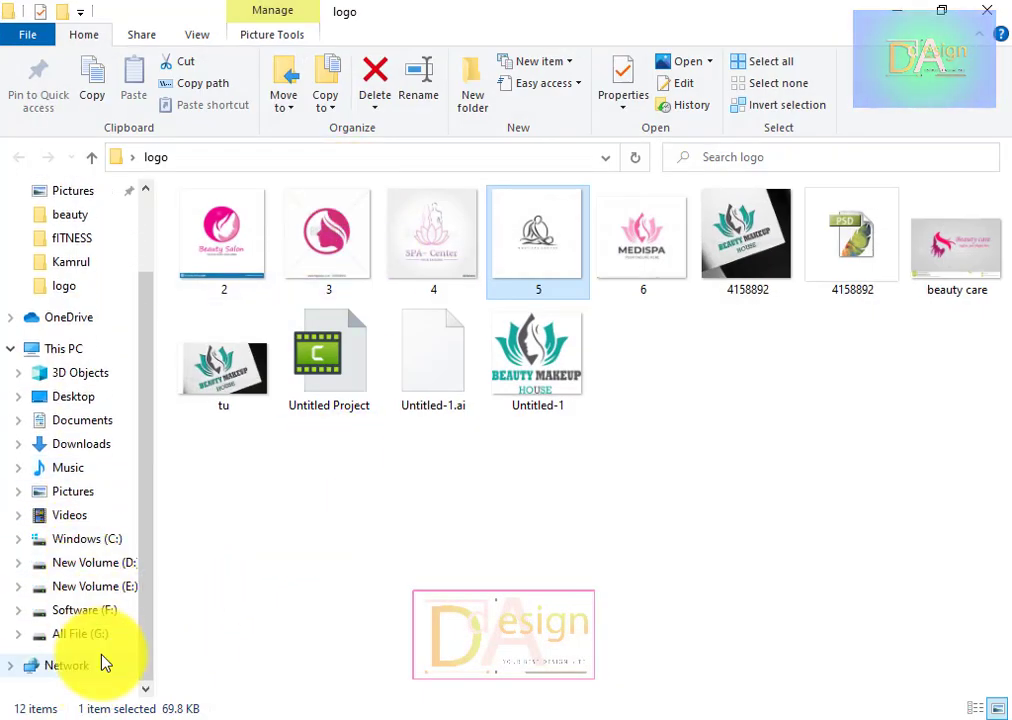
pyautogui.click(90, 610)
pyautogui.scroll(-3, 652, 552)
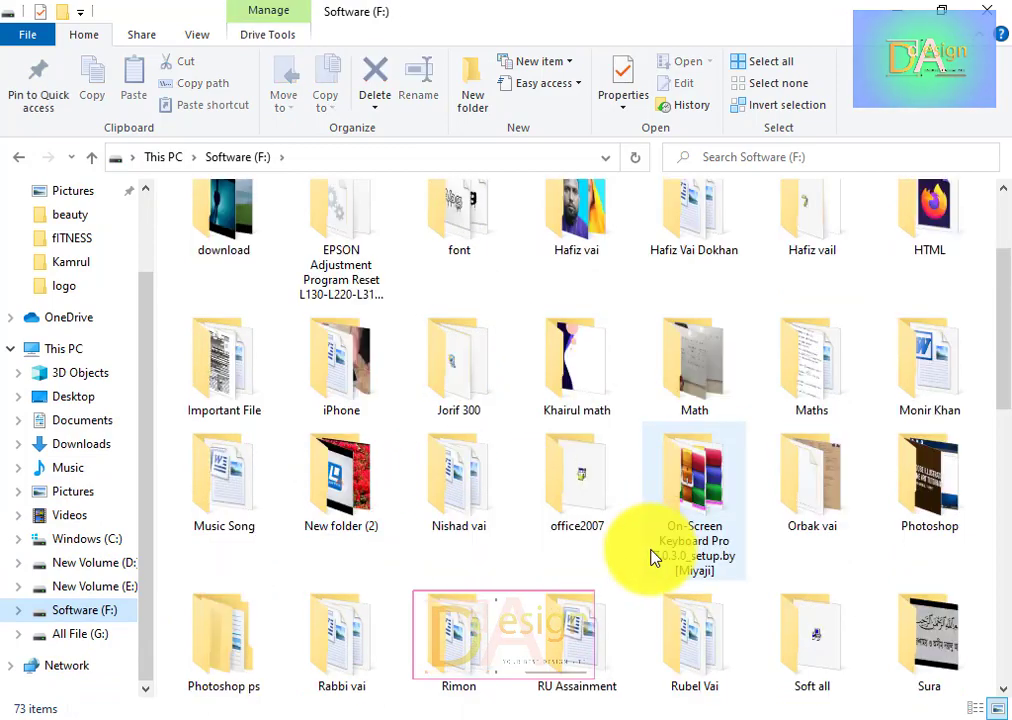
pyautogui.scroll(-5, 665, 563)
pyautogui.doubleClick(790, 496)
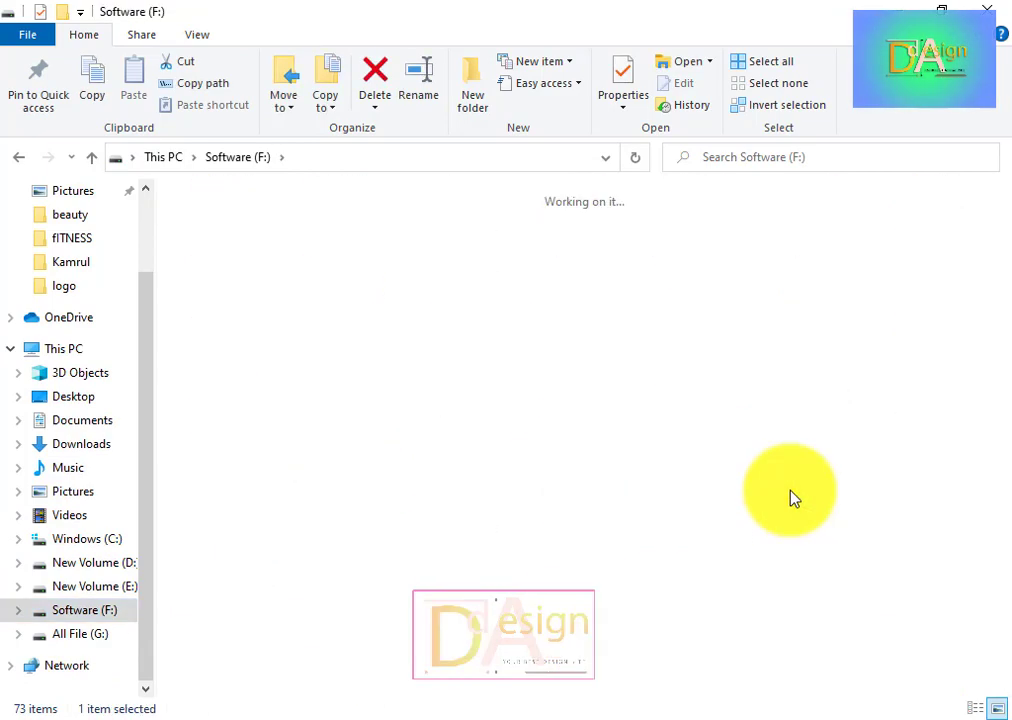
pyautogui.doubleClick(694, 375)
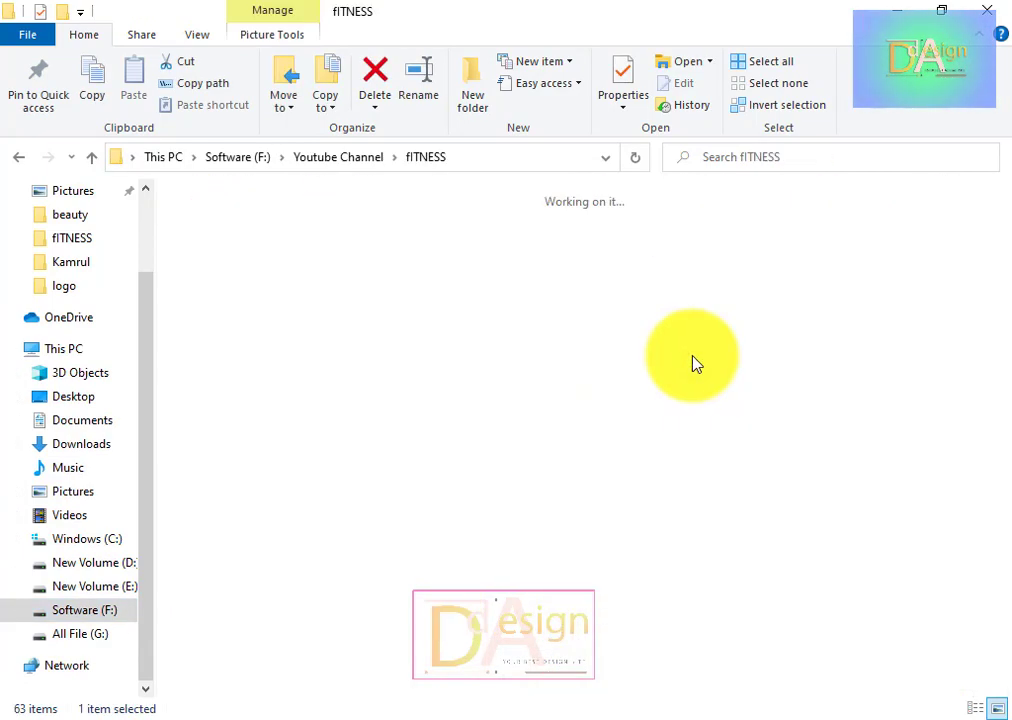
pyautogui.click(201, 287)
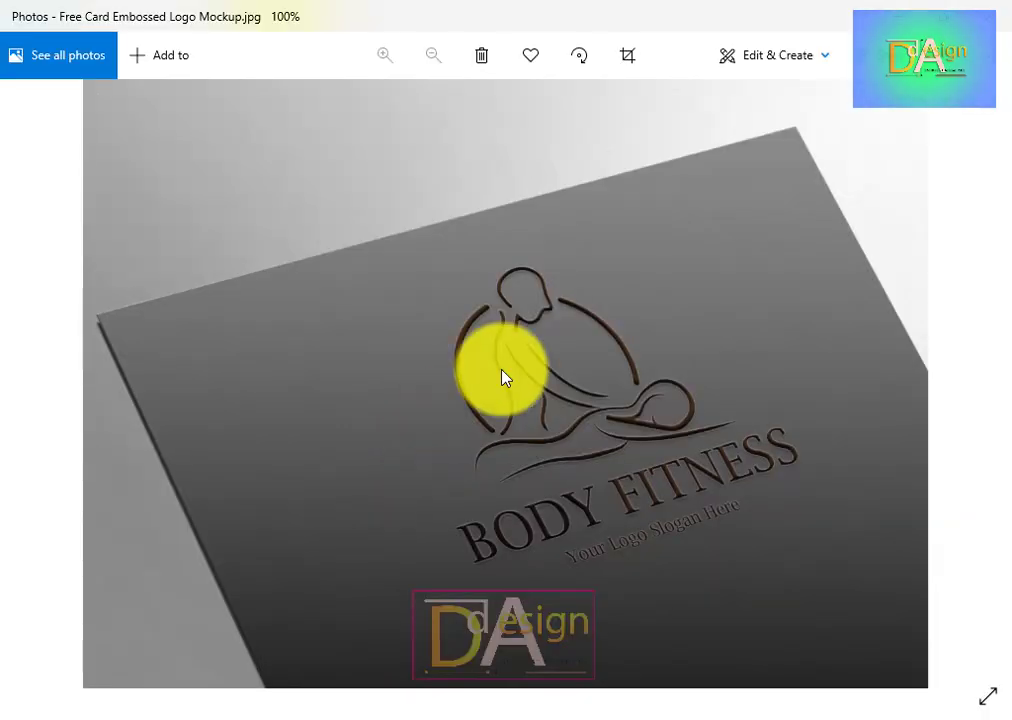
# Step: Zoom in and out on the exported JPEG to inspect the embossed BODY FITNESS logo
pyautogui.scroll(2, 515, 360)
pyautogui.scroll(1, 548, 380)
pyautogui.scroll(1, 525, 385)
pyautogui.scroll(-2, 500, 357)
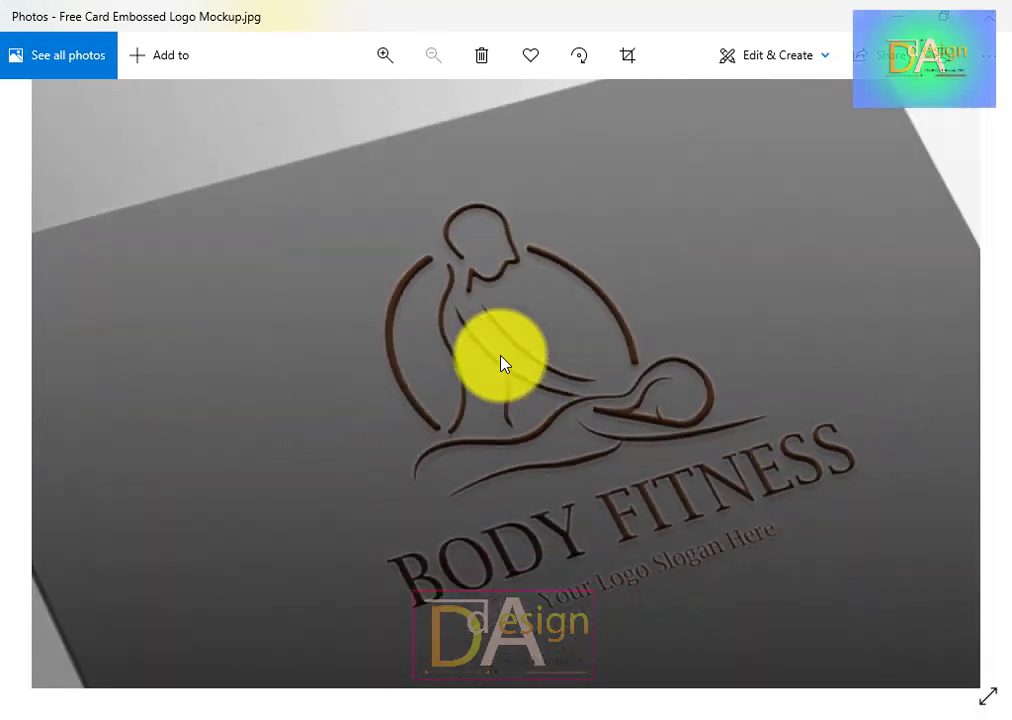
pyautogui.scroll(-1, 480, 420)
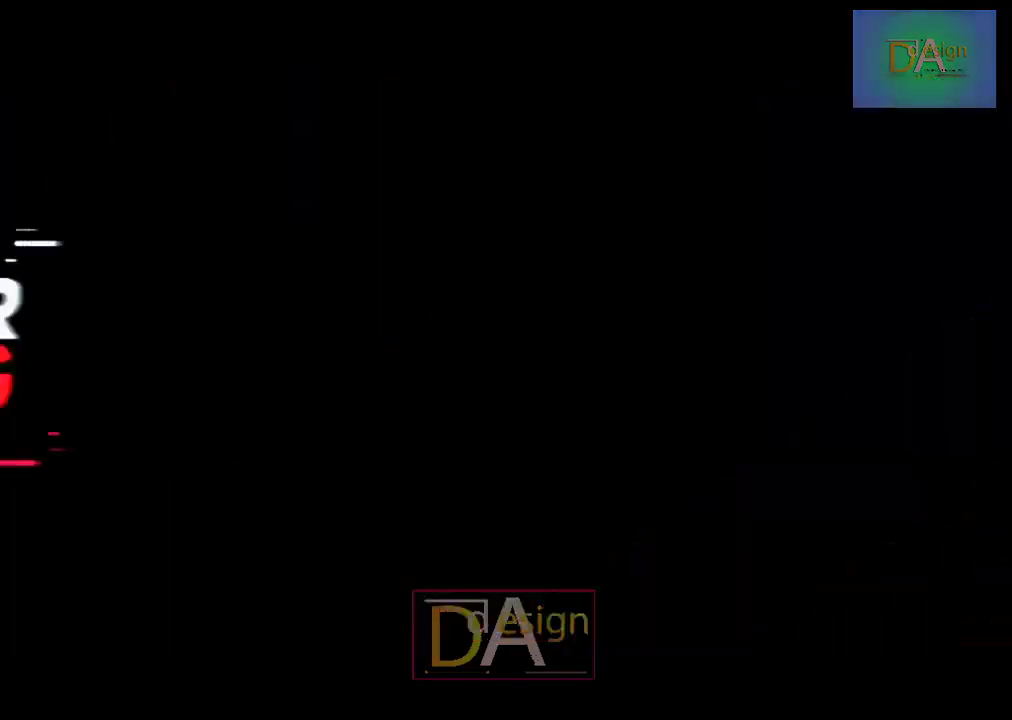